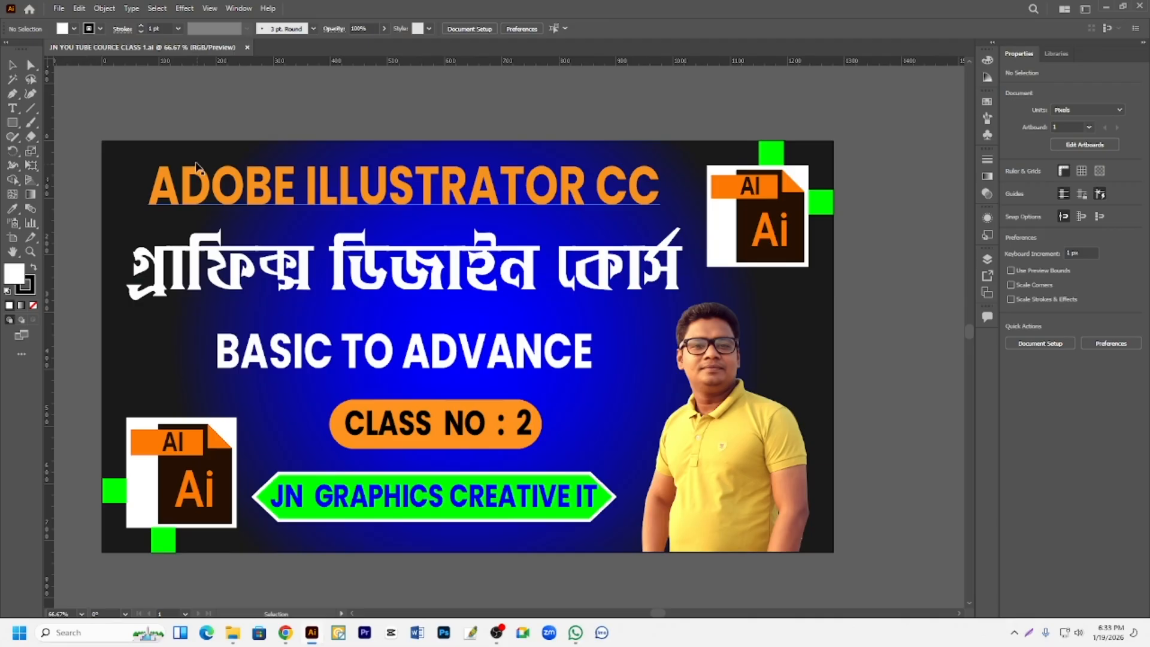
Create a new 1280 x 720 px landscape document with RGB color mode and 300 ppi raster effects.
click(58, 9)
click(460, 167)
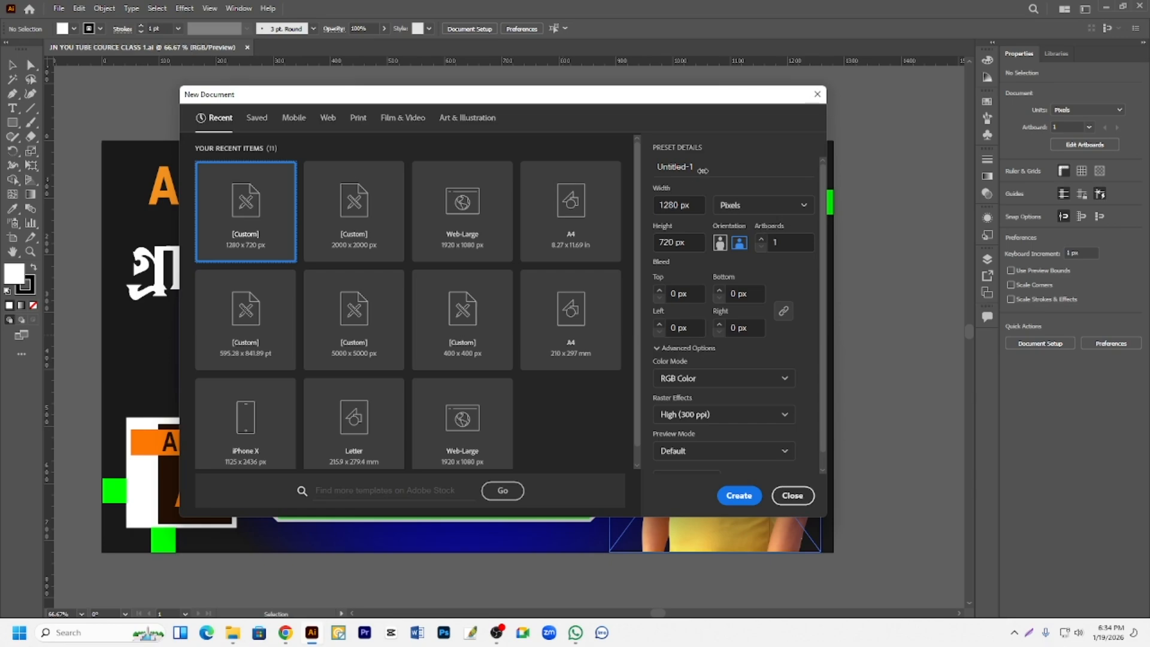
drag(703, 101, 699, 90)
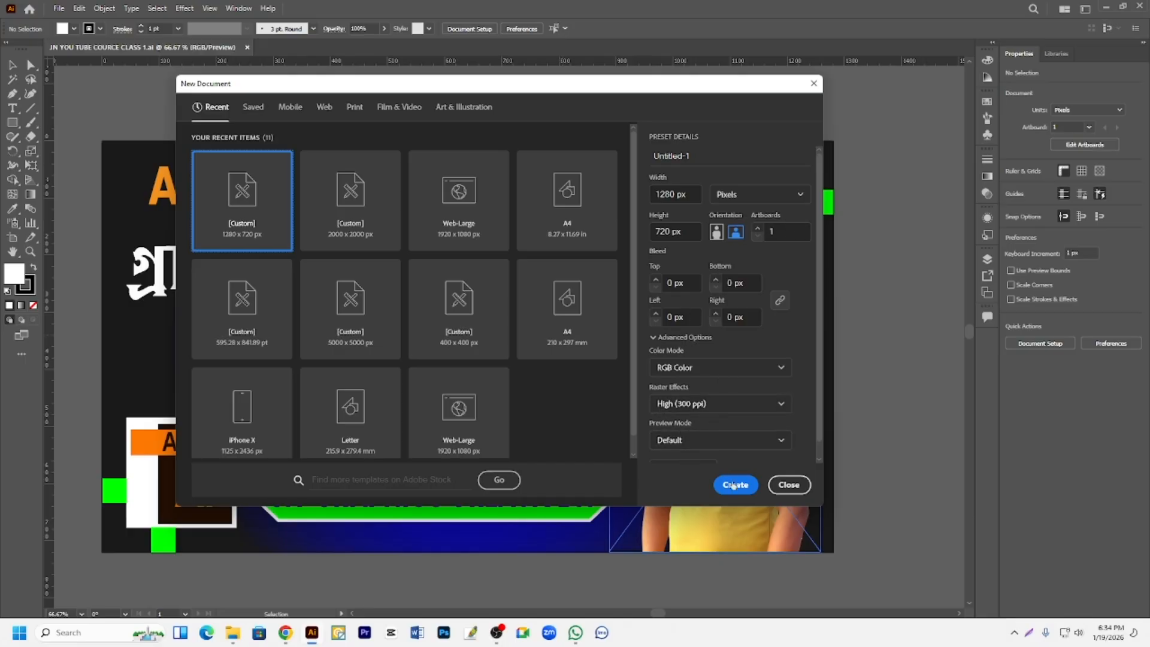
click(735, 488)
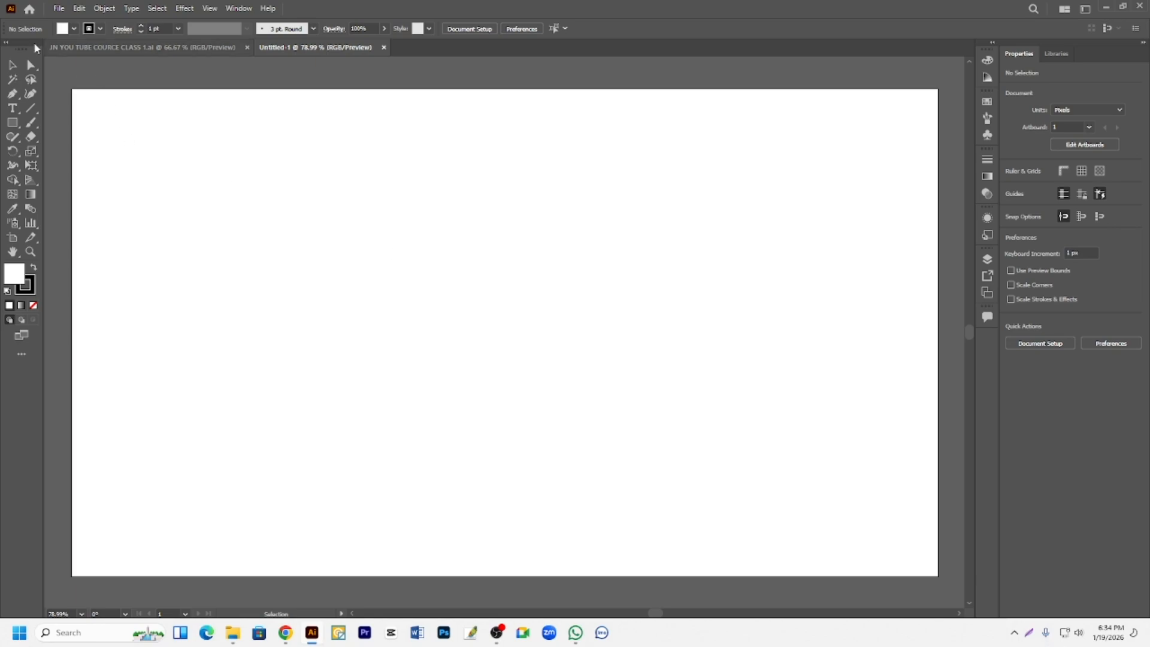
Float the toolbar over the artboard and examine the tools grouped under the Pen and Type tools.
drag(12, 56, 434, 183)
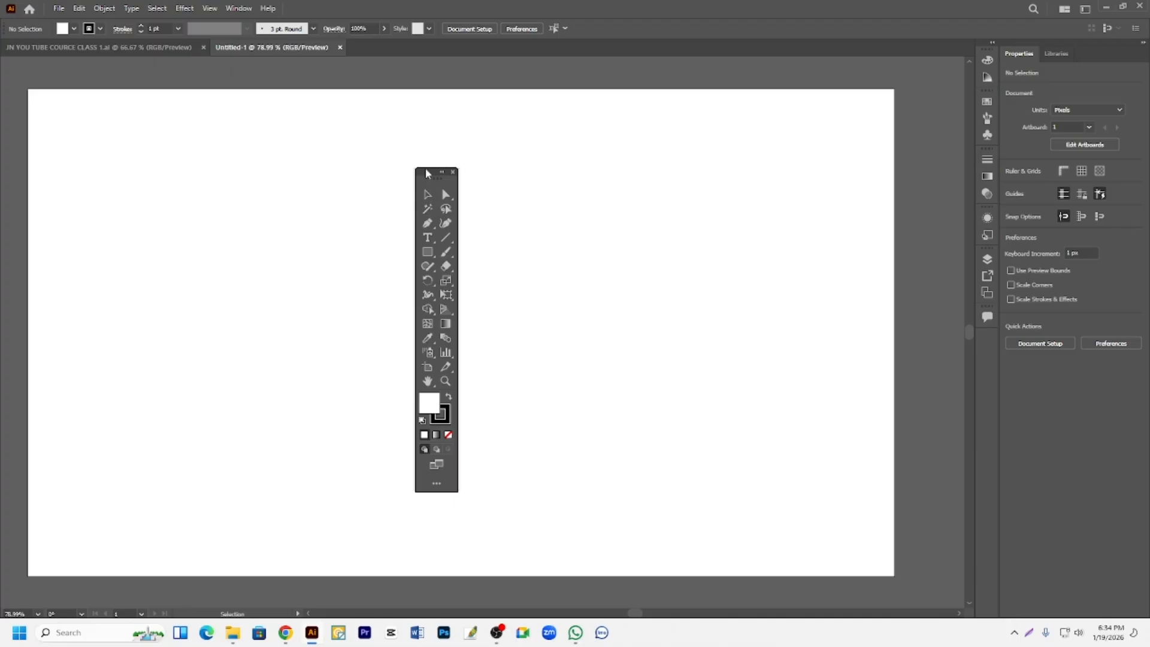
drag(424, 174, 358, 150)
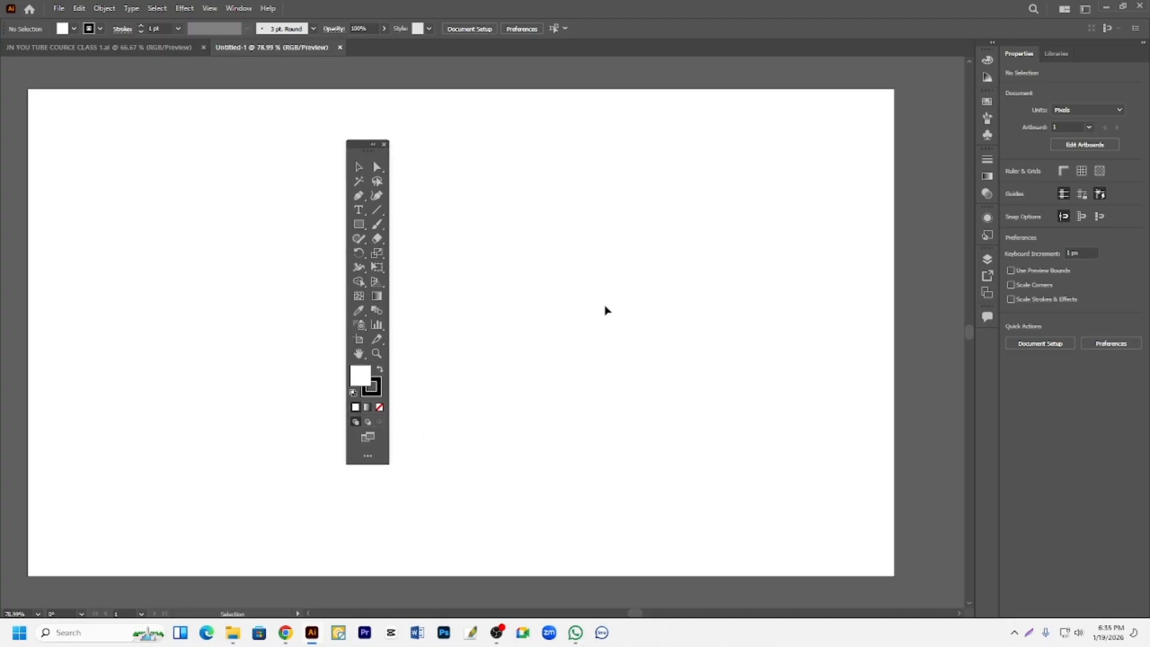
click(365, 197)
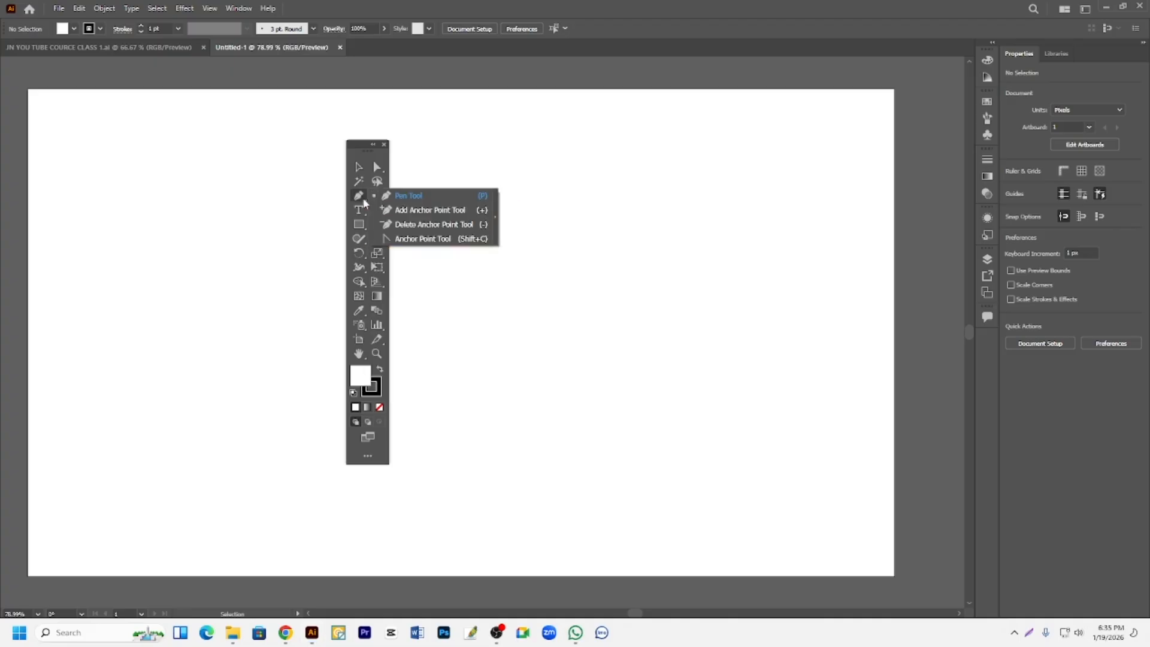
click(418, 305)
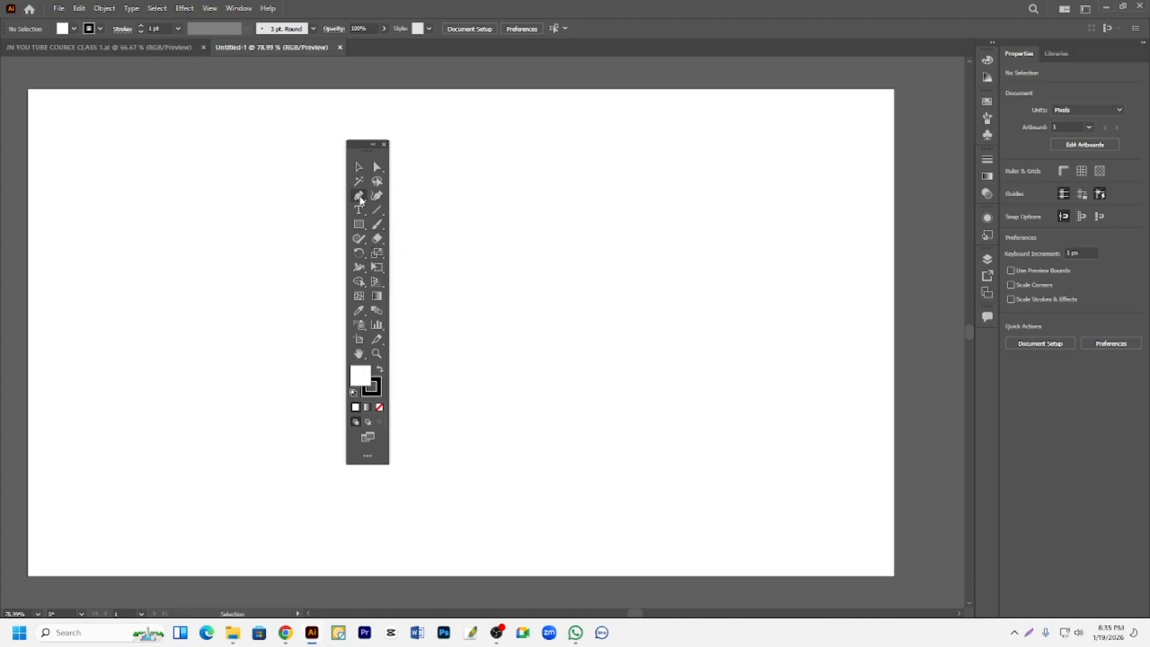
right_click(362, 212)
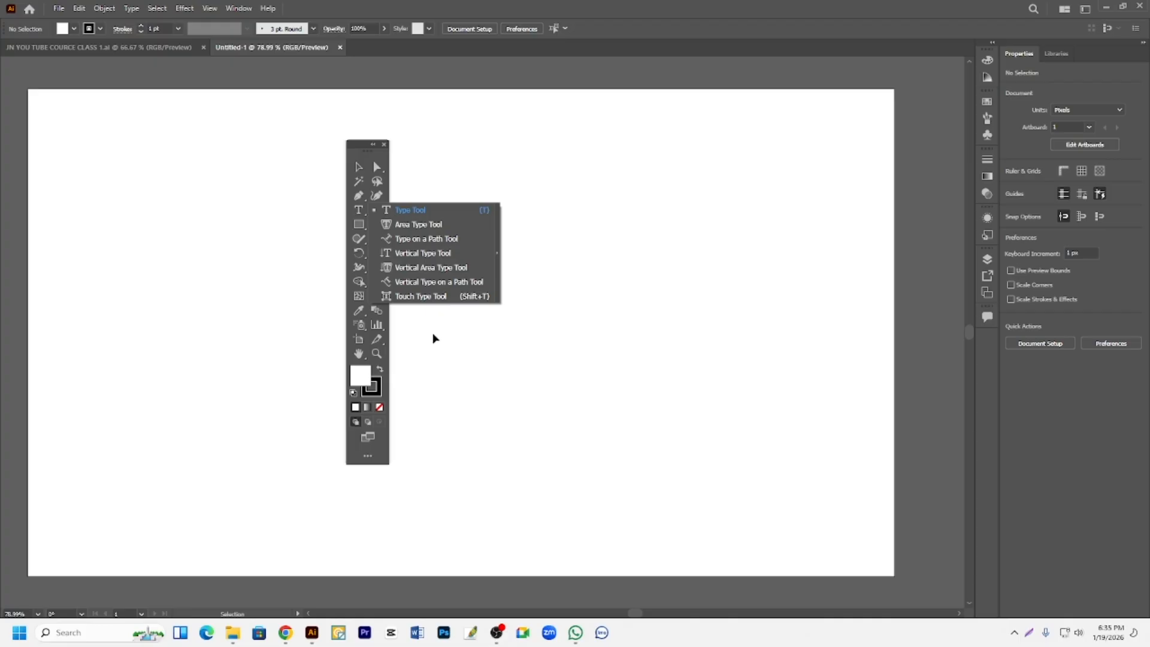
click(433, 333)
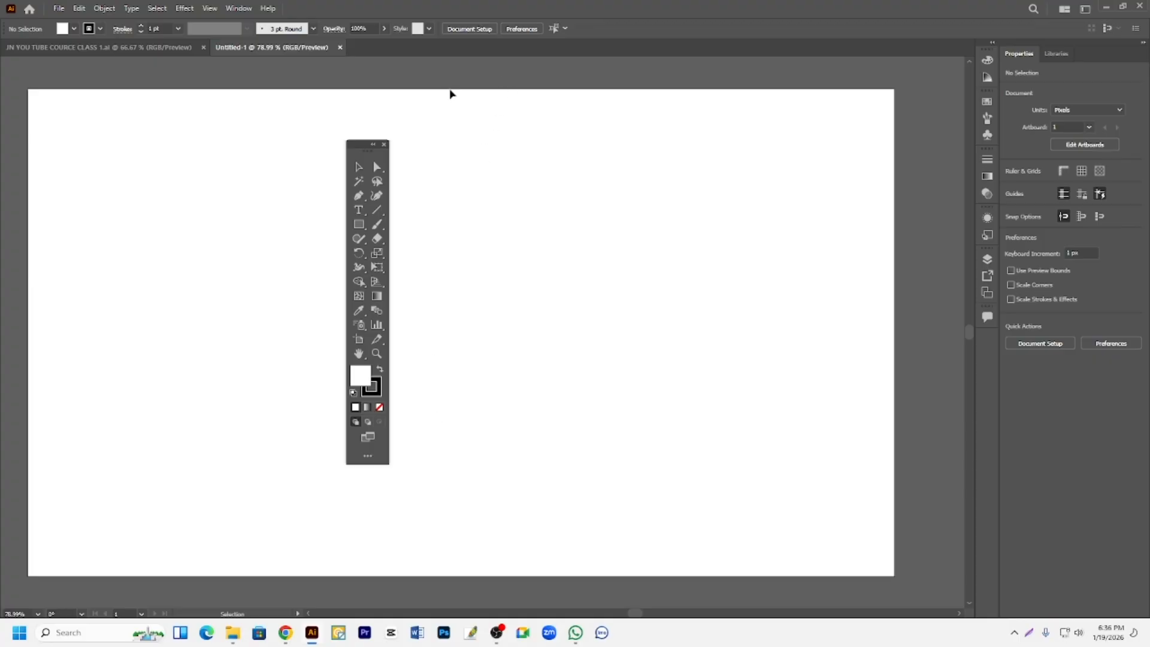
Move the floating toolbar to the artboard's upper-left area and close it.
drag(357, 150, 168, 111)
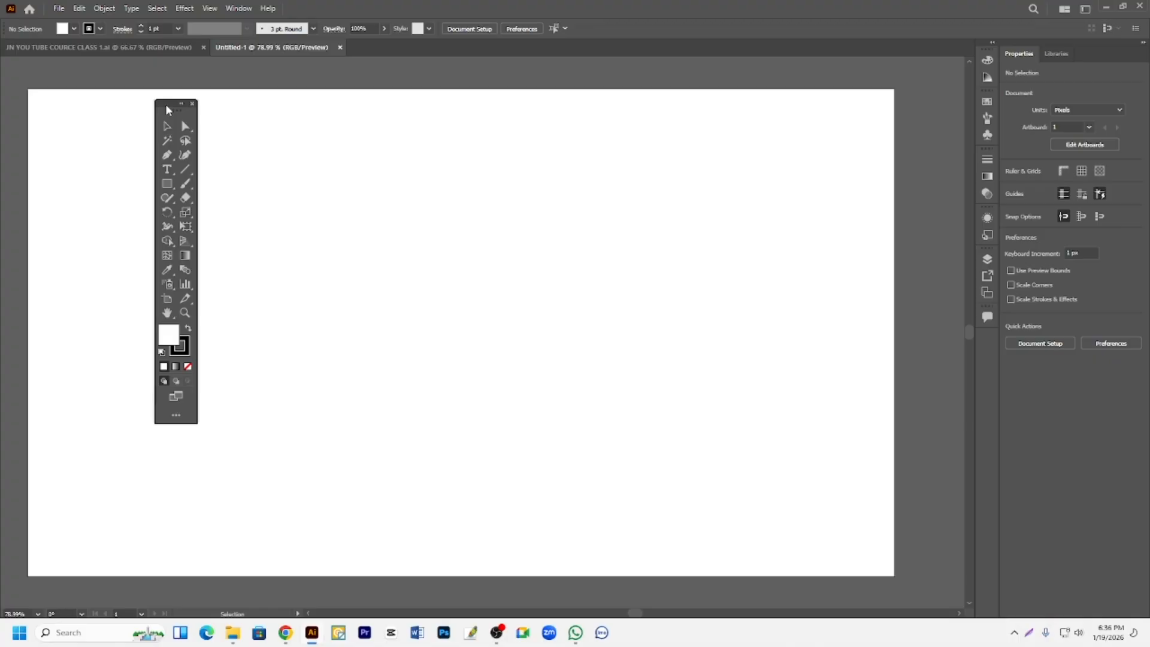
drag(166, 105, 149, 85)
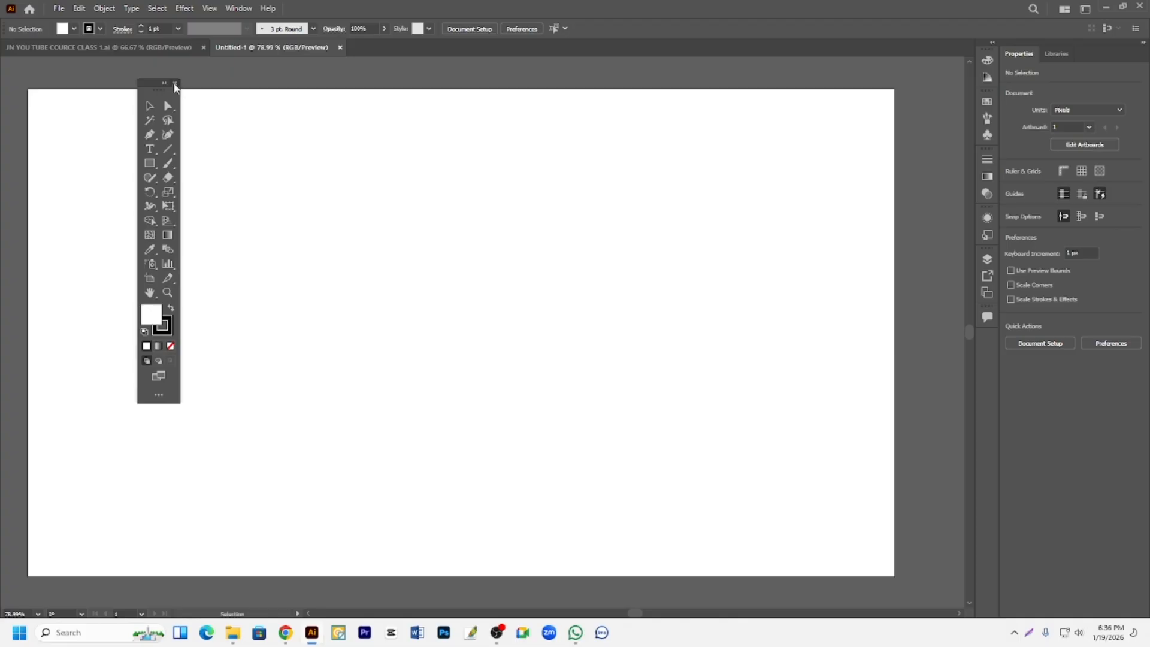
click(175, 83)
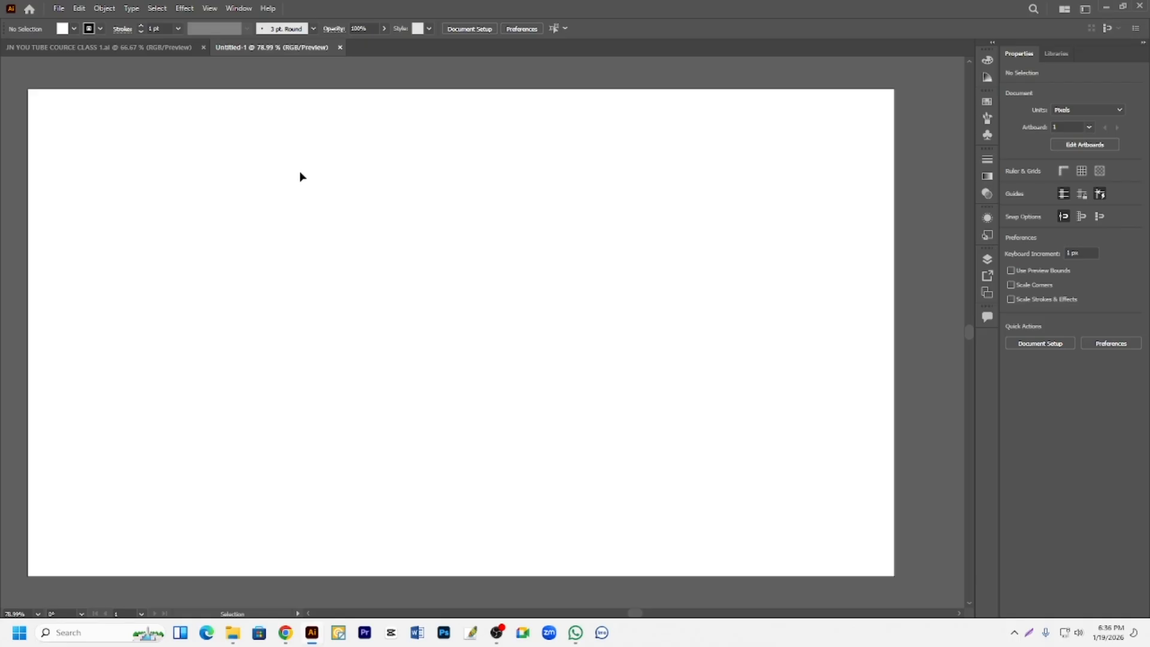
Bring back the Advanced toolbar and dock it at the left edge of the workspace.
click(244, 9)
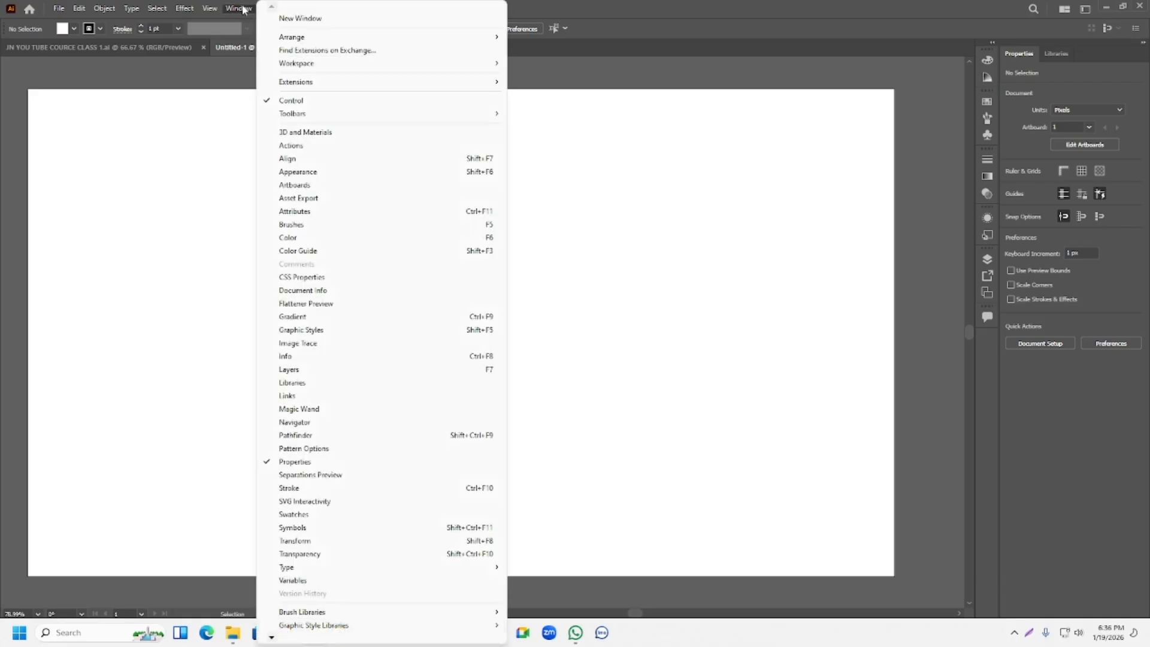
mouse_move(286, 120)
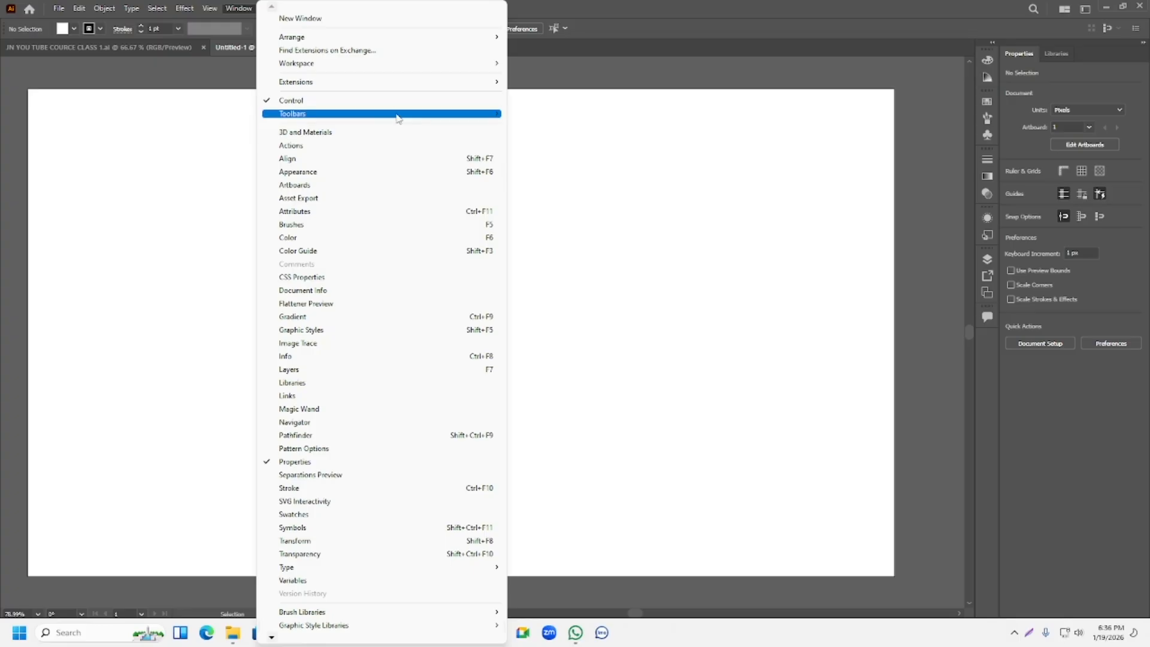
mouse_move(487, 117)
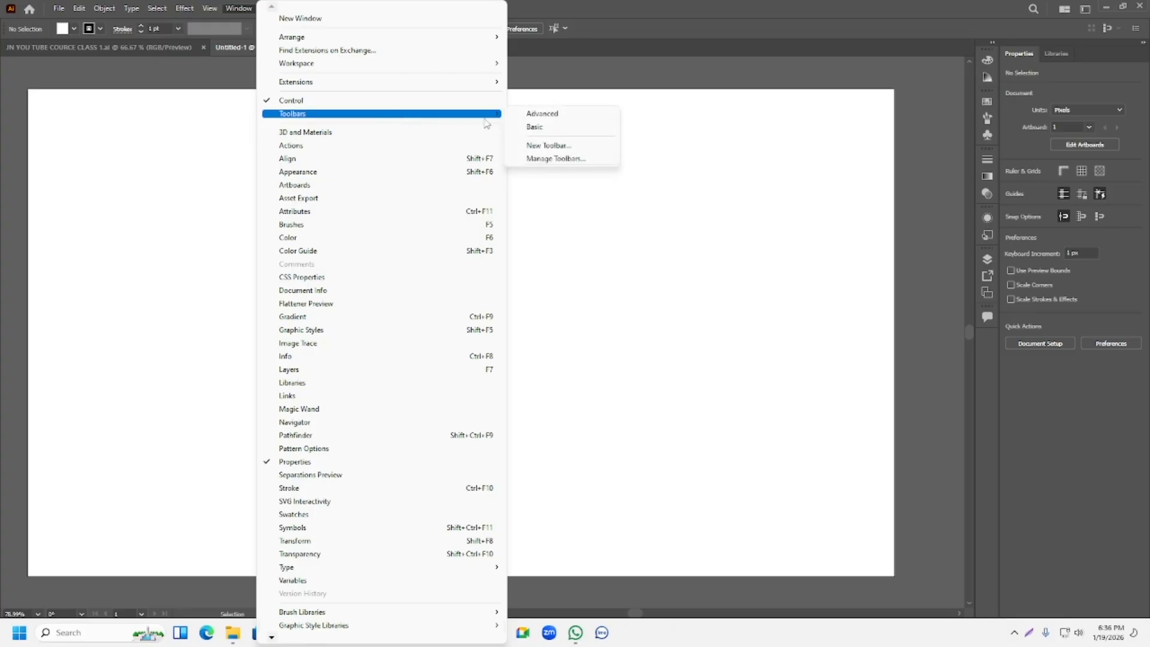
click(547, 115)
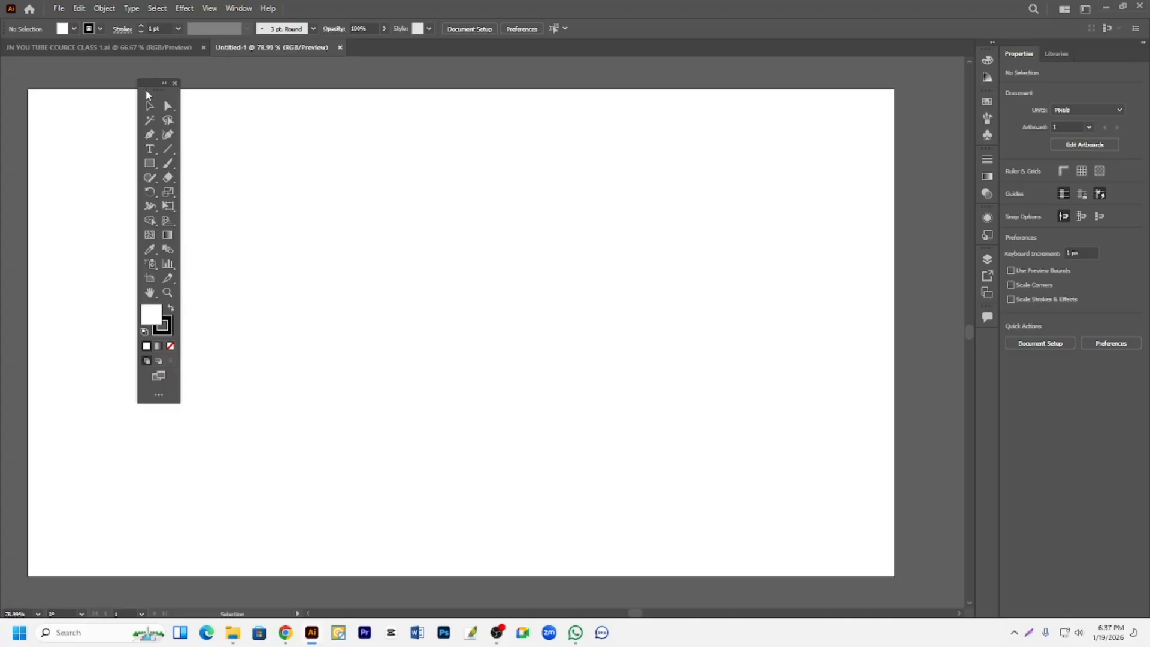
drag(147, 94, 2, 61)
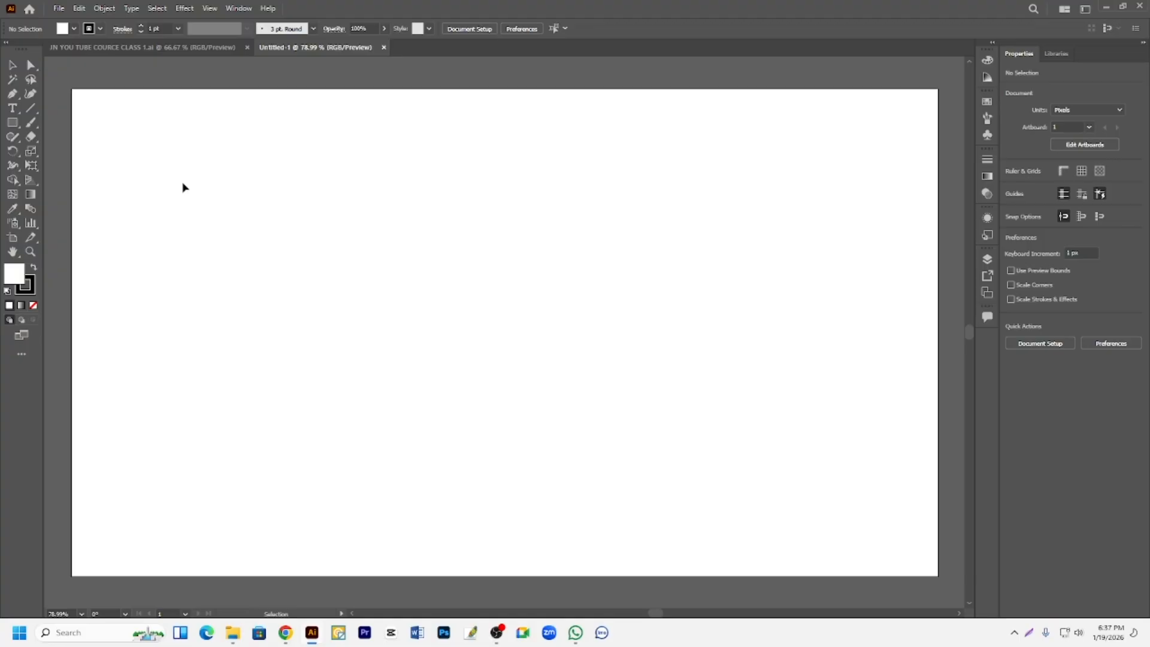
Draw a white rectangle about 354 by 396 px on the left half of the artboard.
click(15, 124)
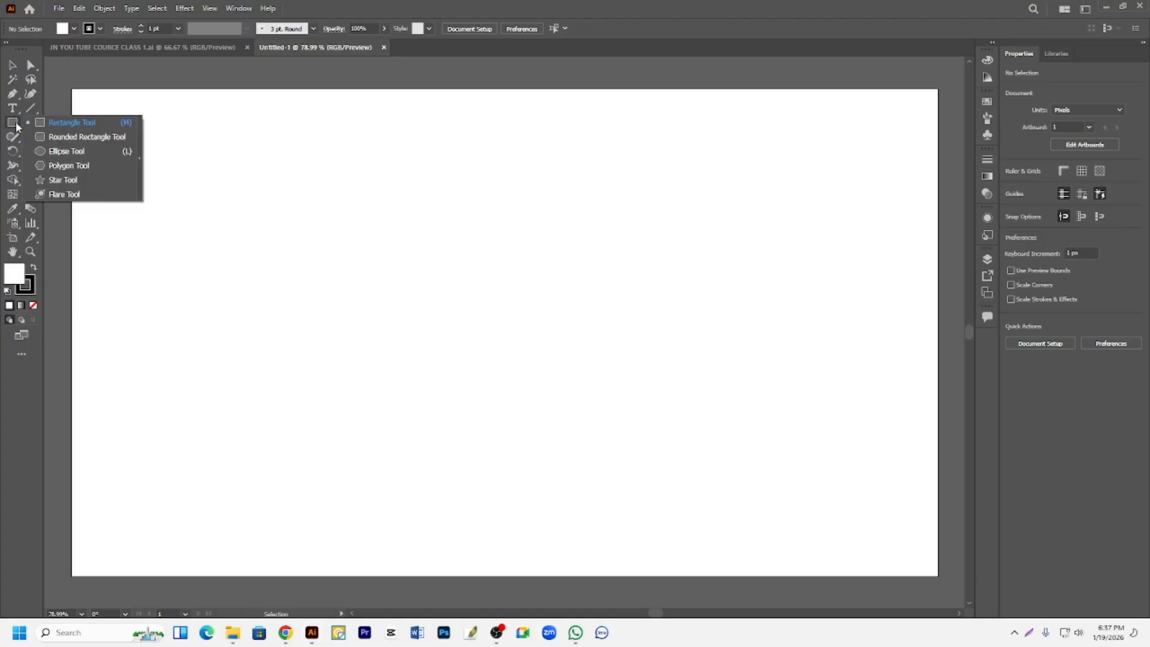
click(46, 124)
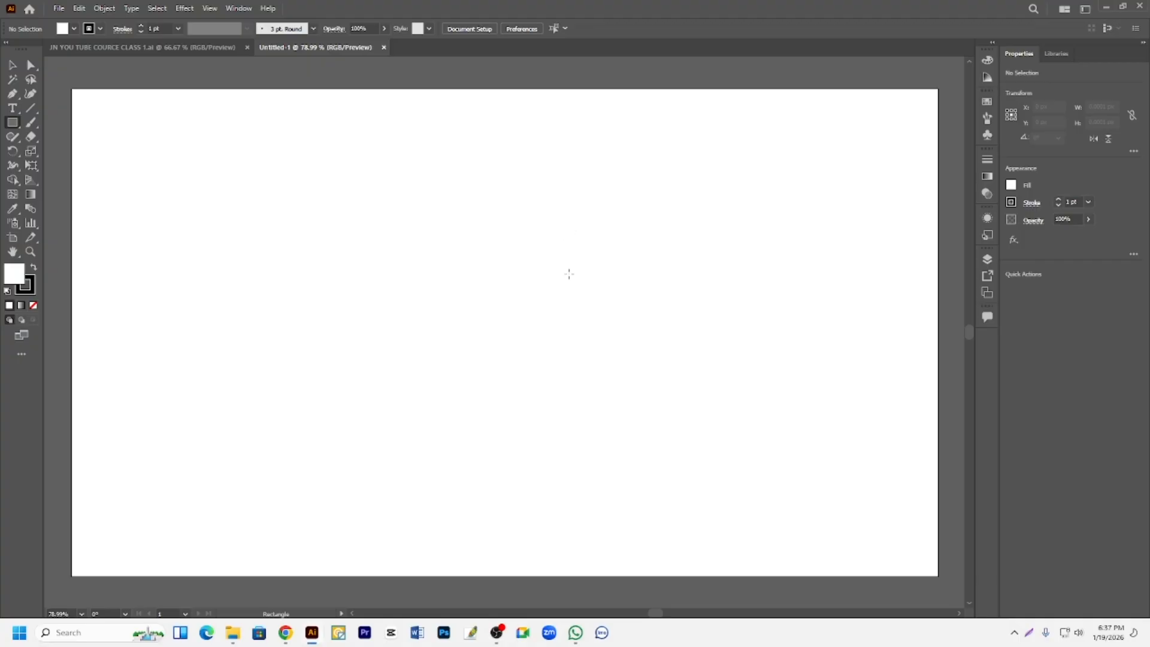
scroll(569, 273, down, 2)
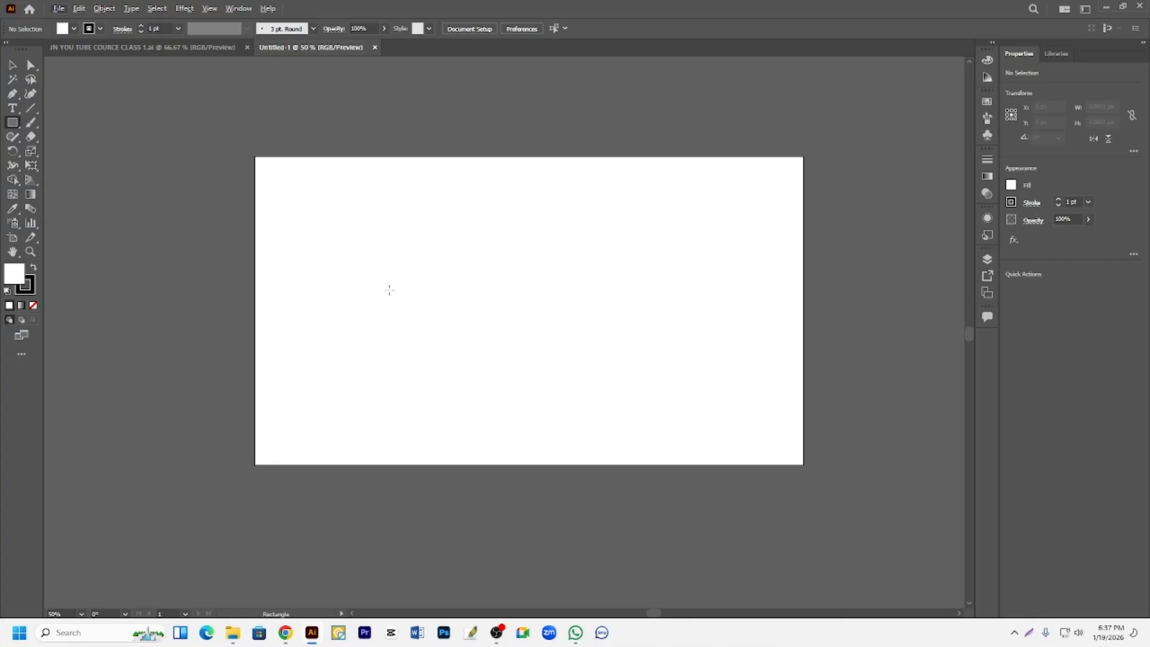
drag(321, 196, 472, 365)
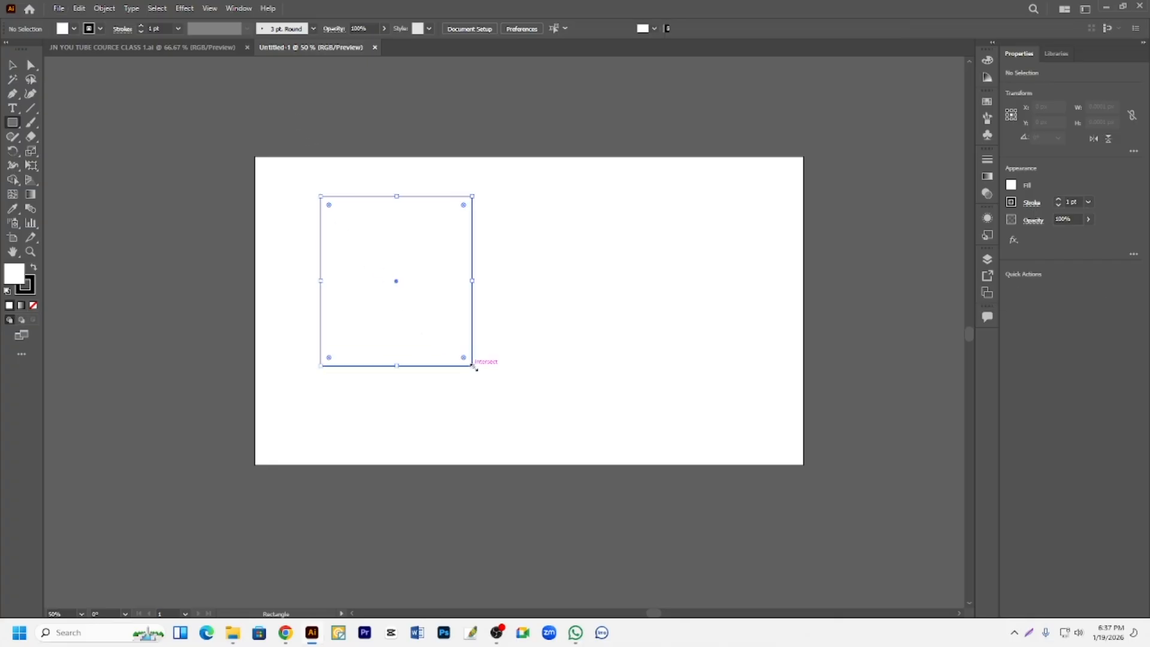
Move the white rectangle up across the artboard's top edge and undo the move.
click(12, 69)
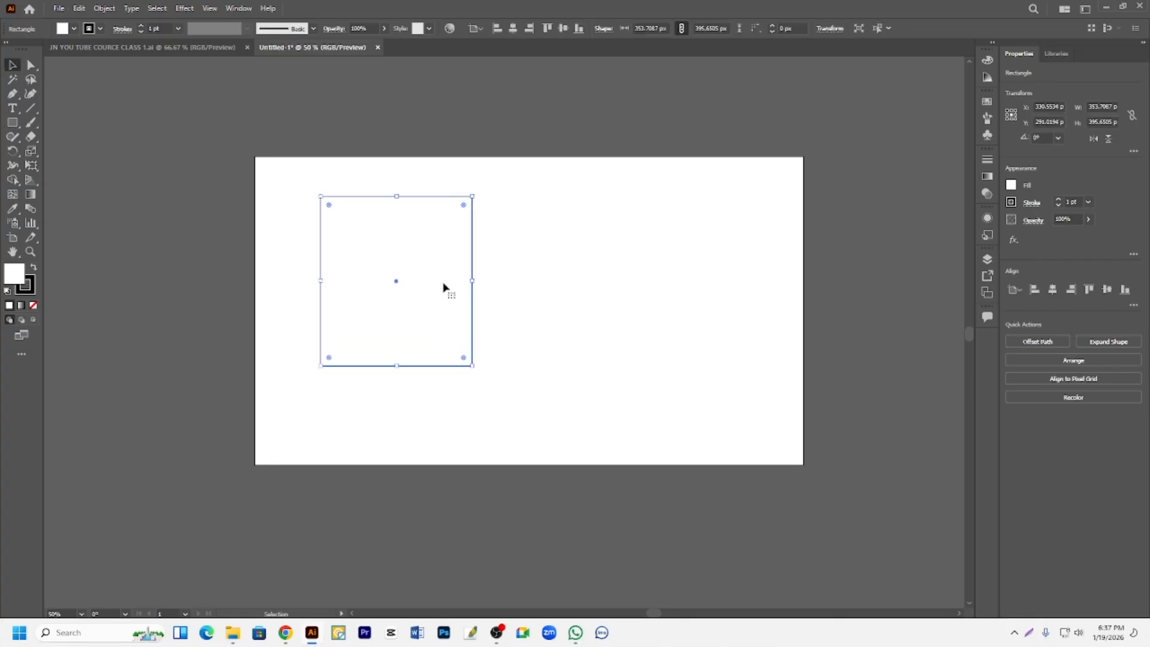
drag(421, 279, 401, 174)
scroll(549, 285, up, 1)
scroll(550, 286, up, 3)
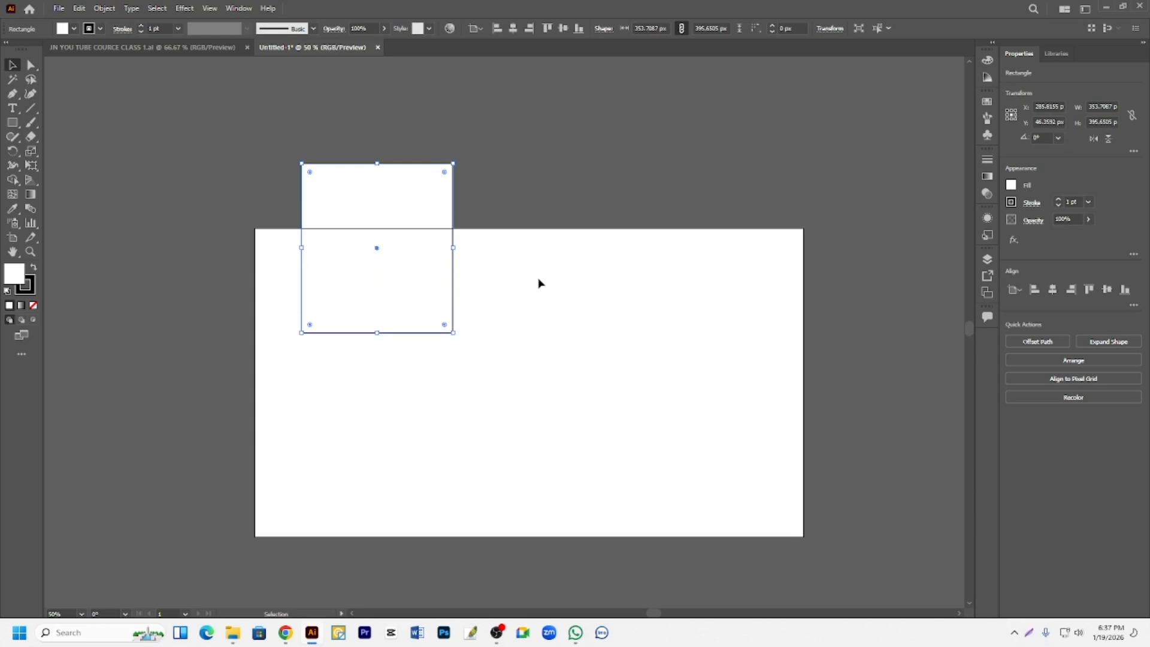
key(ctrl+z)
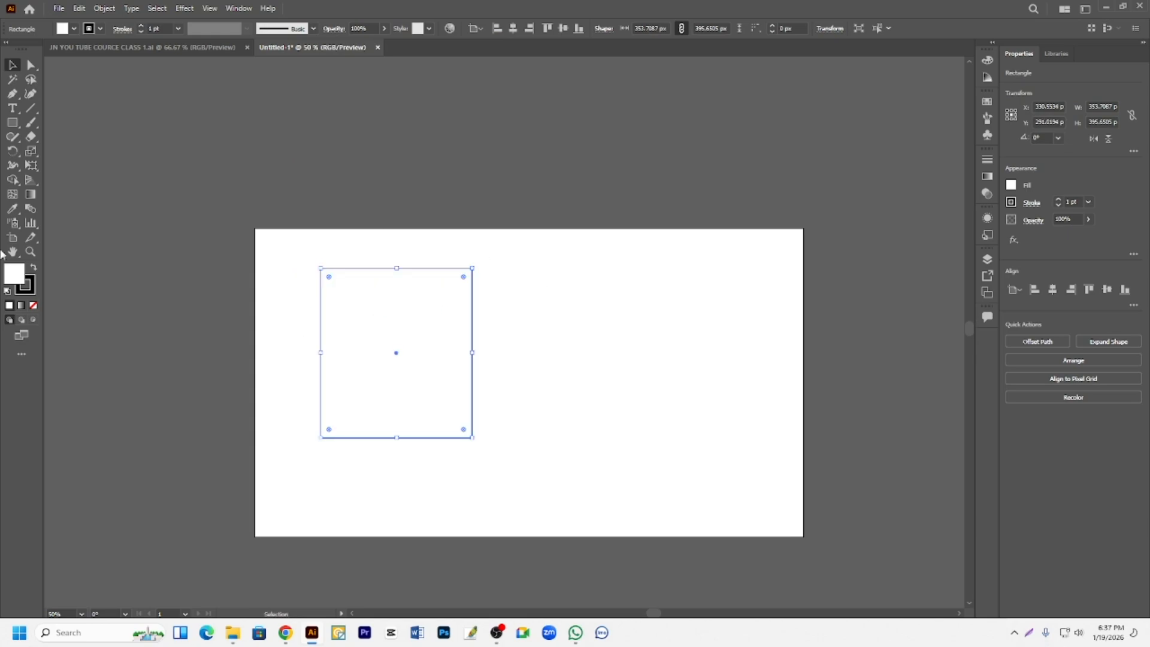
Move the white rectangle over the artboard's upper-left corner and delete it.
drag(406, 348, 326, 261)
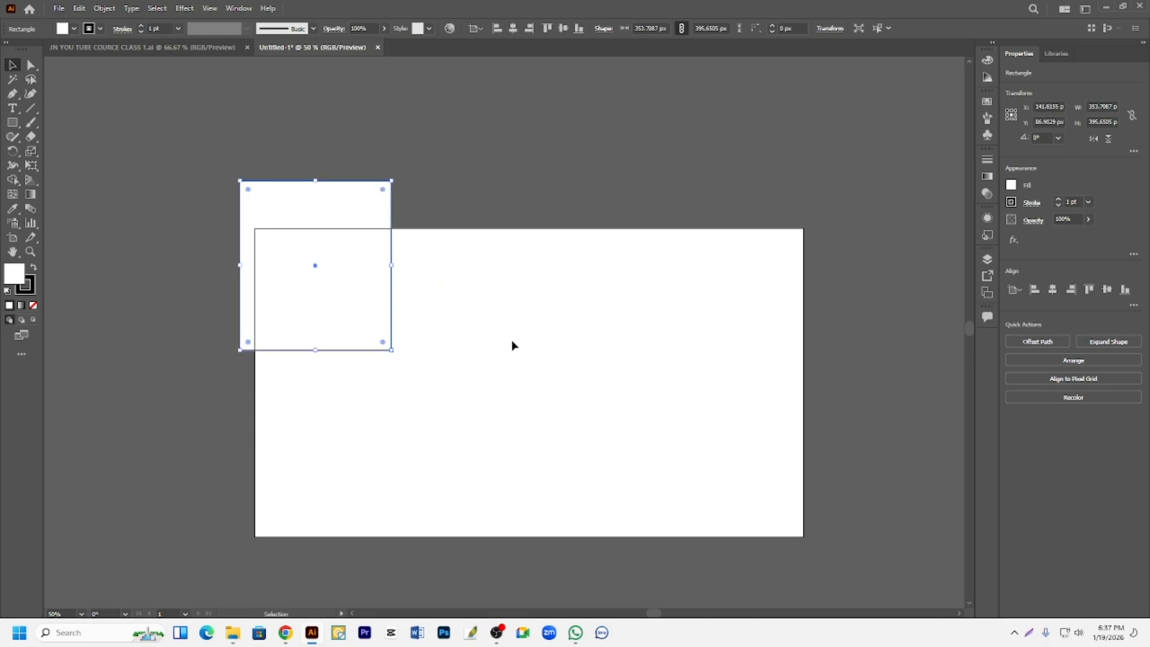
key(Delete)
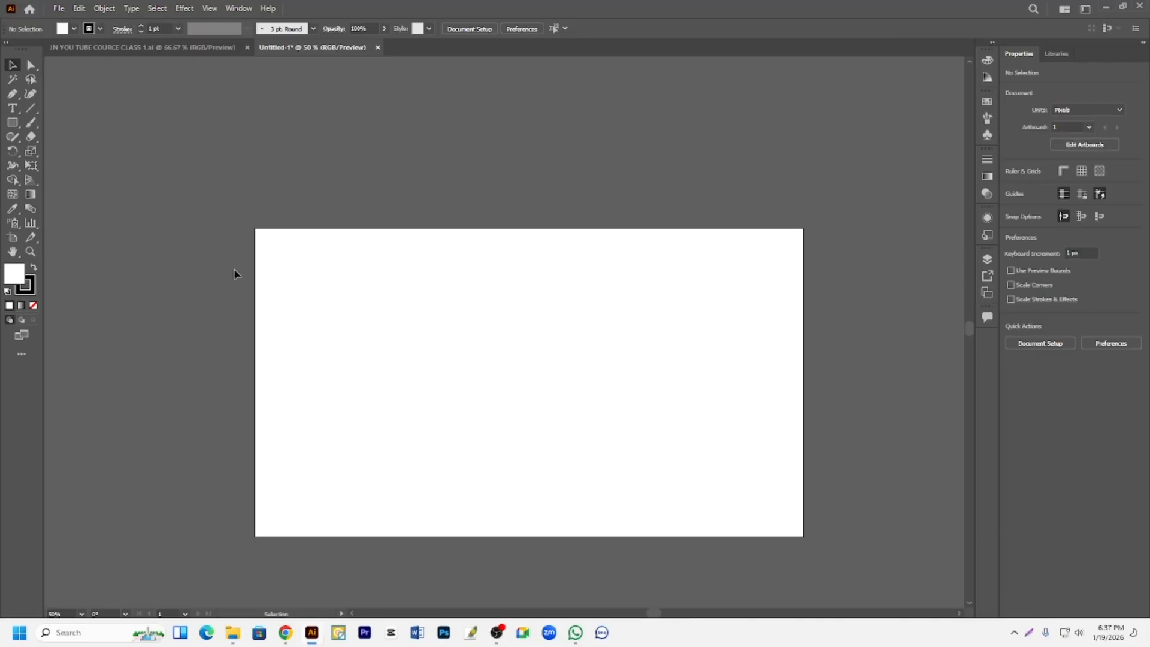
Set the fill color to red with RGB values 204, 21, 21.
double_click(12, 279)
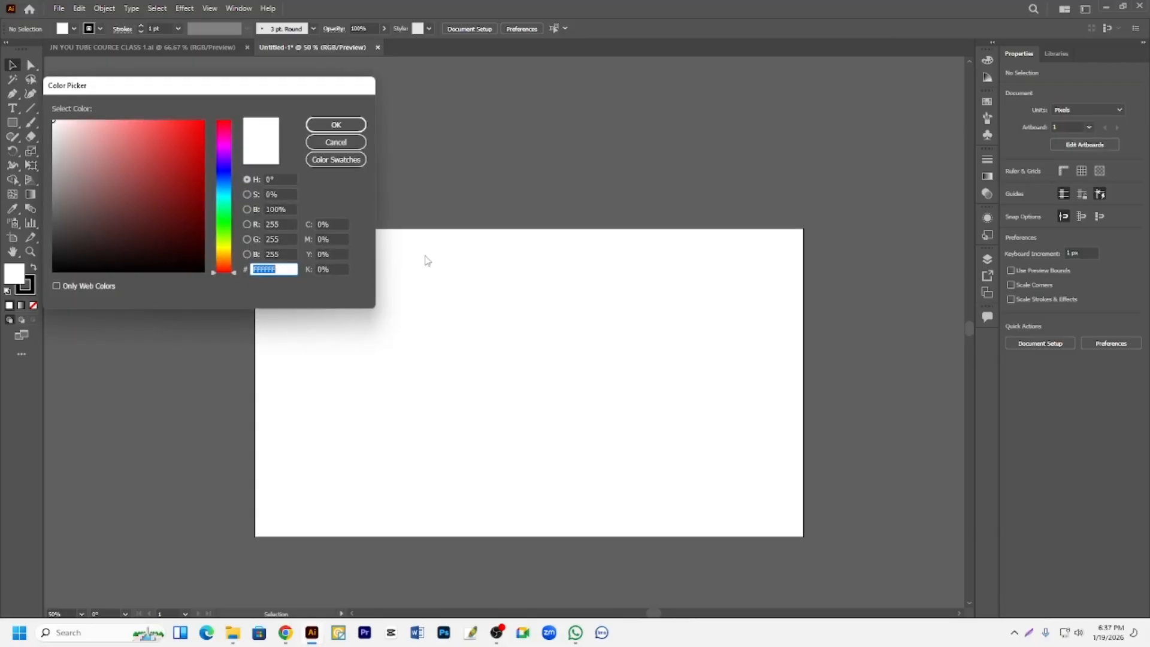
click(189, 150)
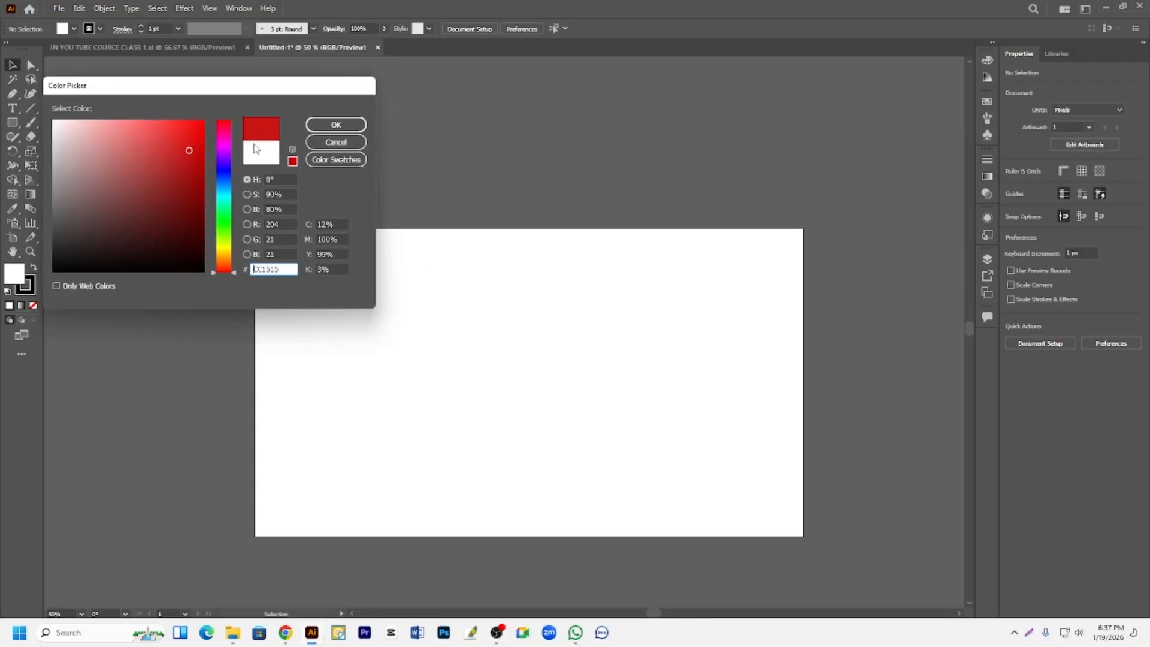
click(336, 125)
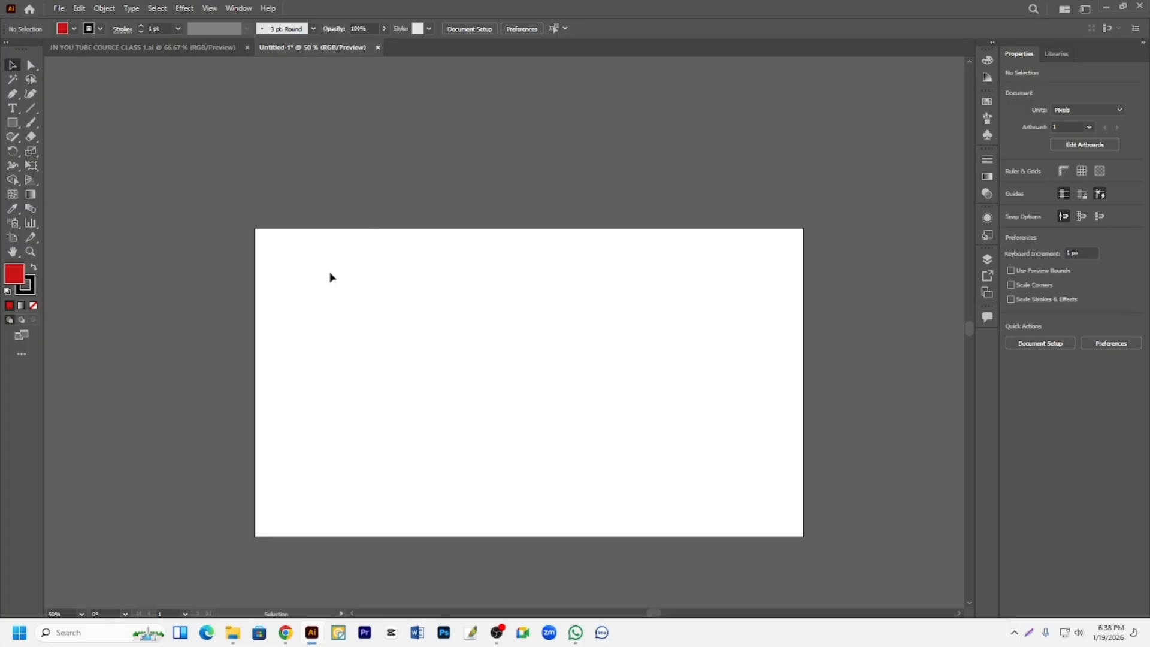
Draw a red rectangle about 264 by 254 px on the artboard's left half and undo it.
click(12, 126)
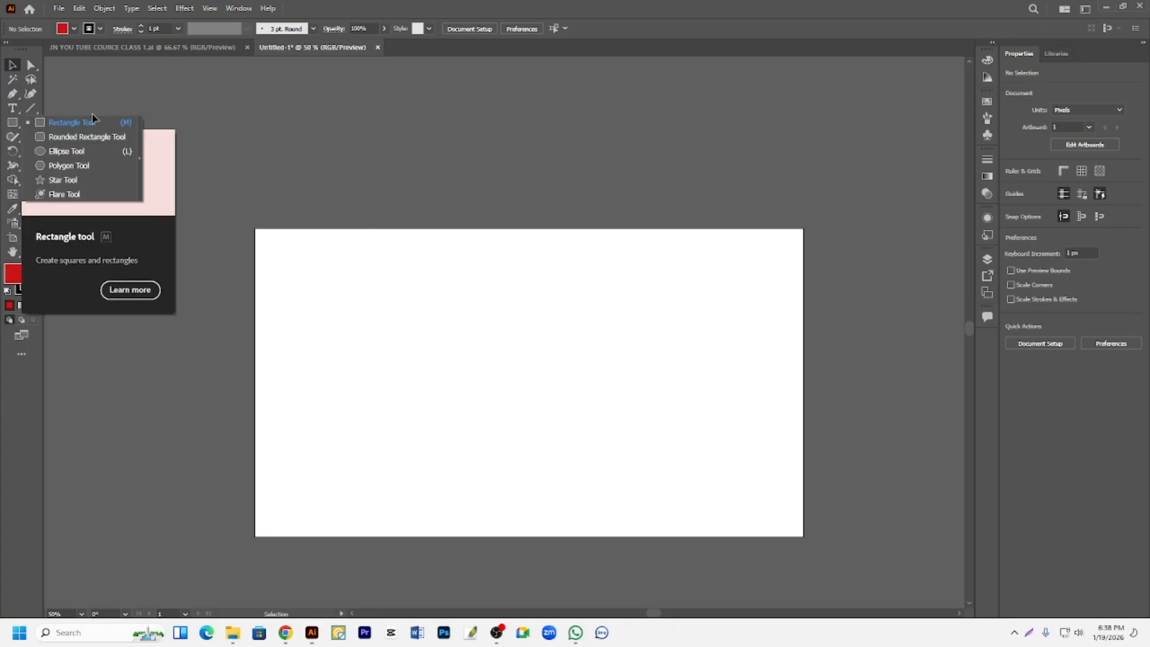
click(54, 121)
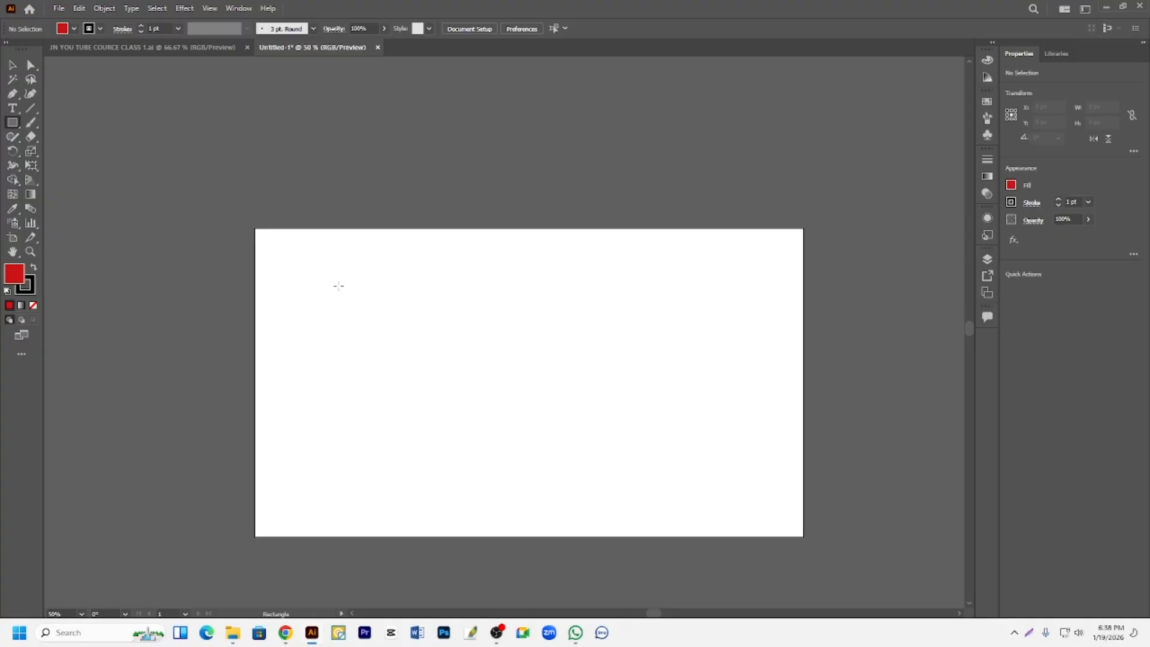
mouse_move(339, 286)
mouse_down()
mouse_move(365, 329)
mouse_move(440, 357)
mouse_move(607, 377)
mouse_move(654, 354)
mouse_move(567, 380)
mouse_move(459, 513)
mouse_move(444, 507)
mouse_move(479, 484)
mouse_move(445, 366)
mouse_move(435, 398)
mouse_move(451, 394)
mouse_up()
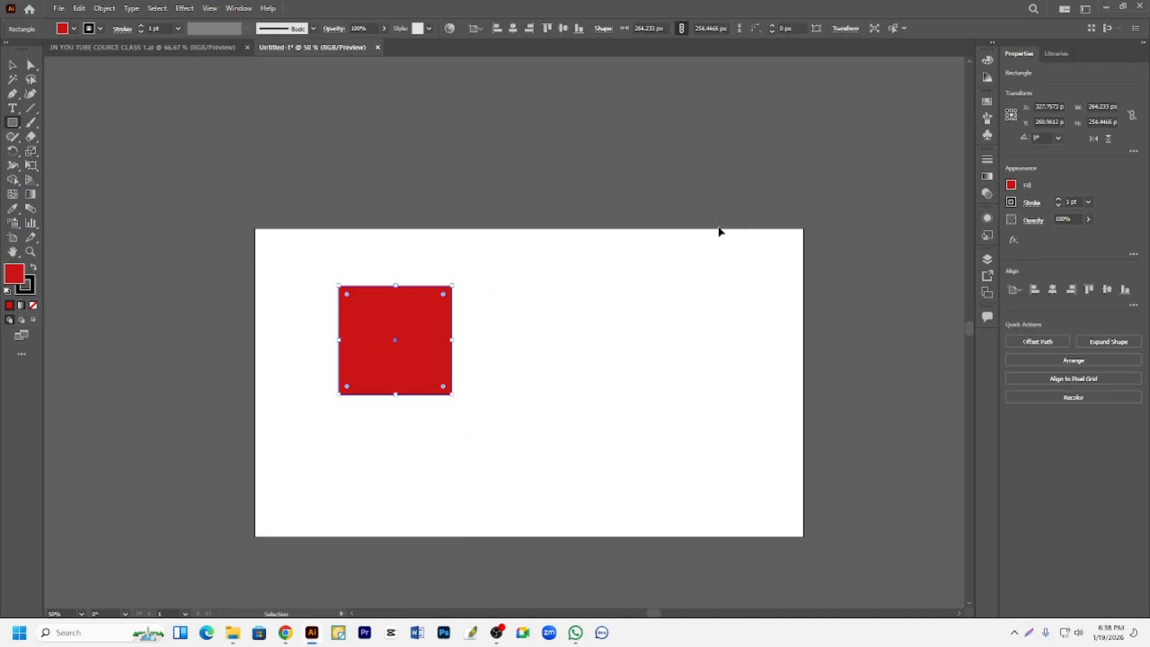
key(ctrl+z)
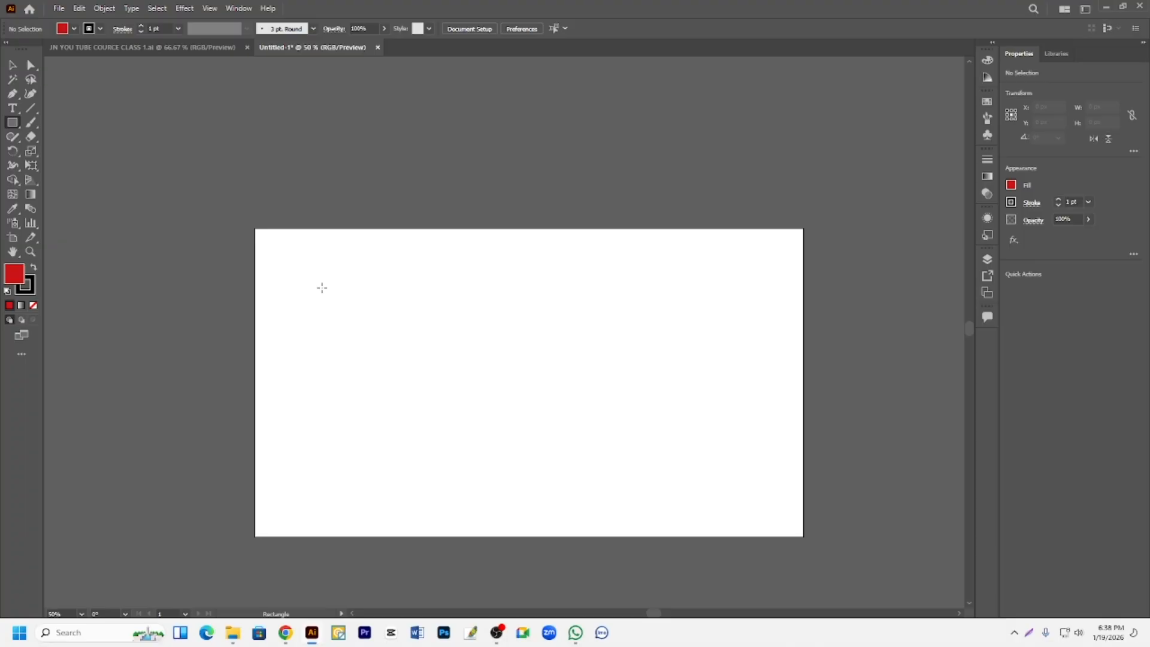
Draw a red square about 221 px per side in the artboard's upper-left area.
drag(321, 288, 415, 204)
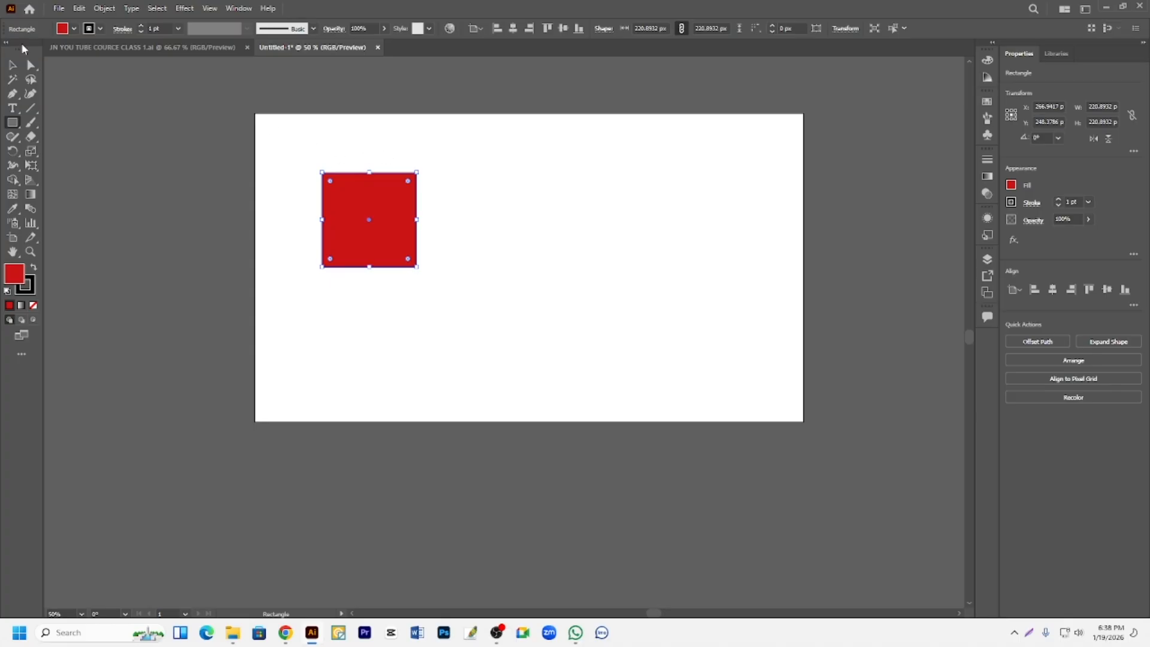
click(12, 64)
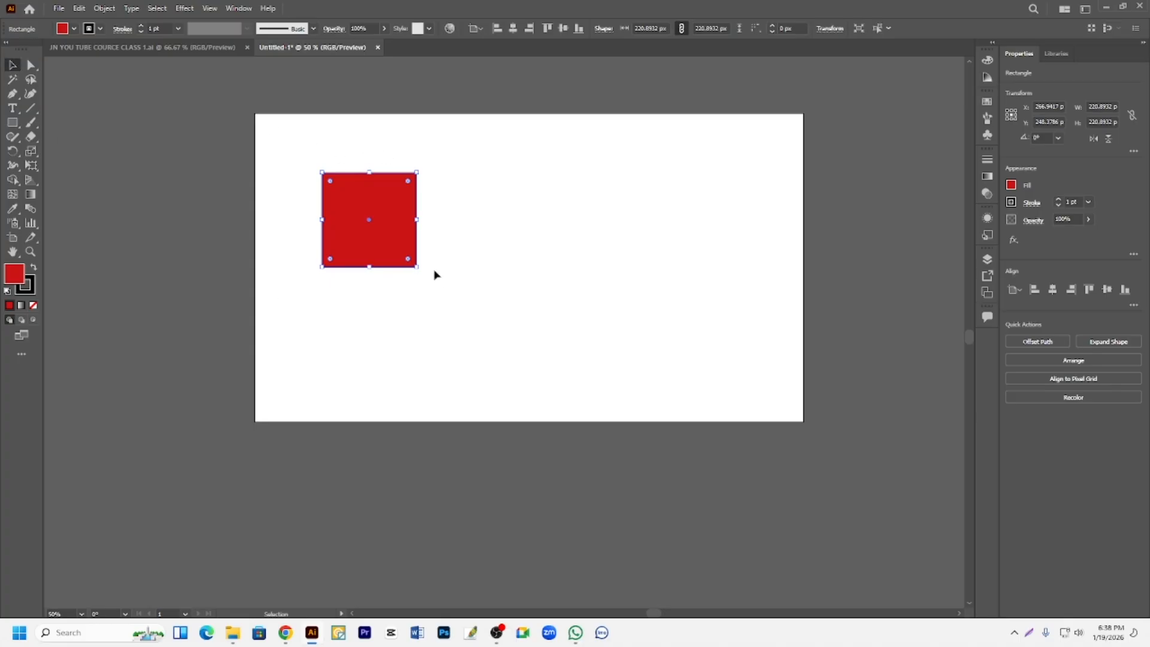
Remove the black stroke from the red square and move the square up near the artboard's upper edge.
click(389, 154)
scroll(367, 233, up, 3)
scroll(371, 249, up, 2)
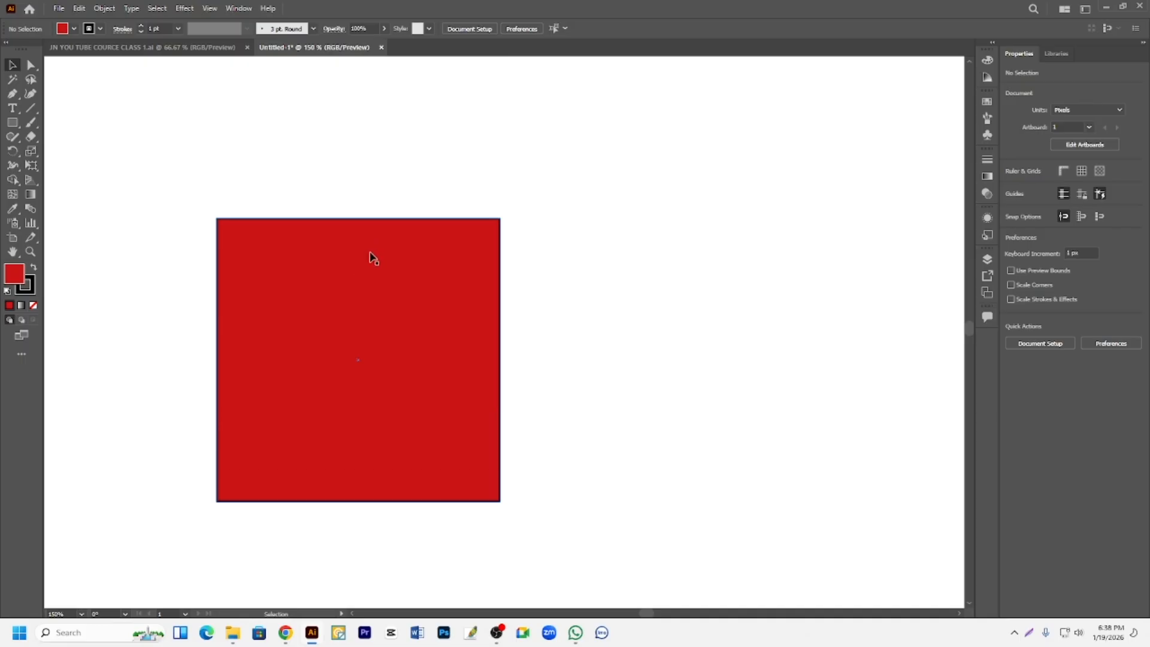
scroll(334, 303, down, 1)
click(335, 307)
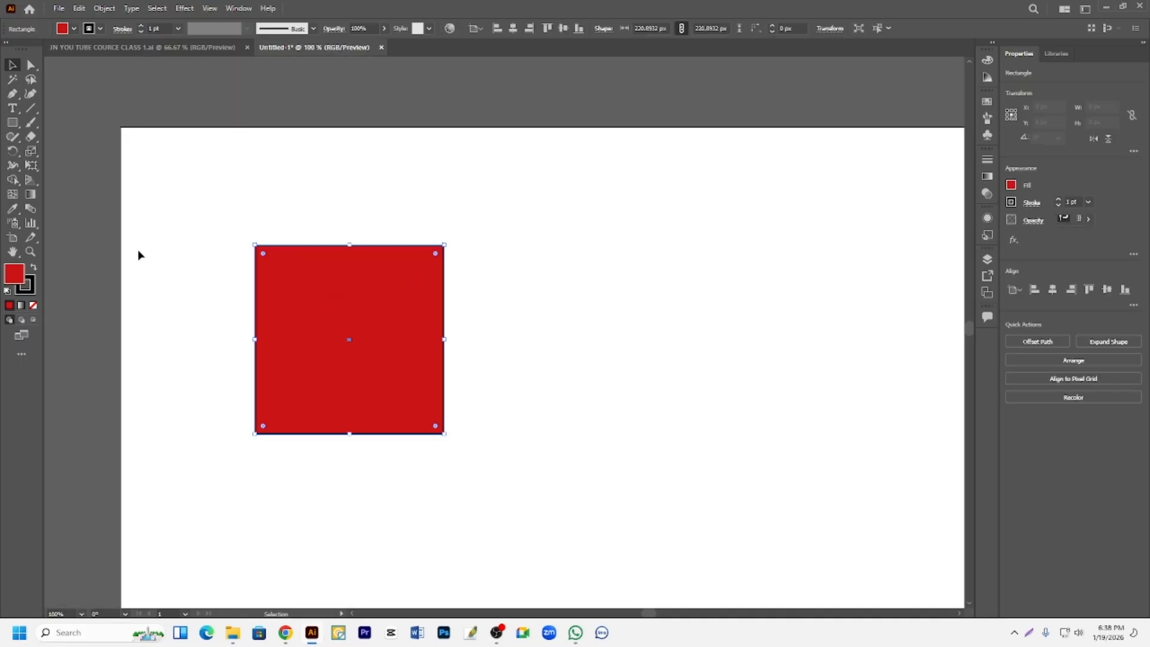
click(33, 281)
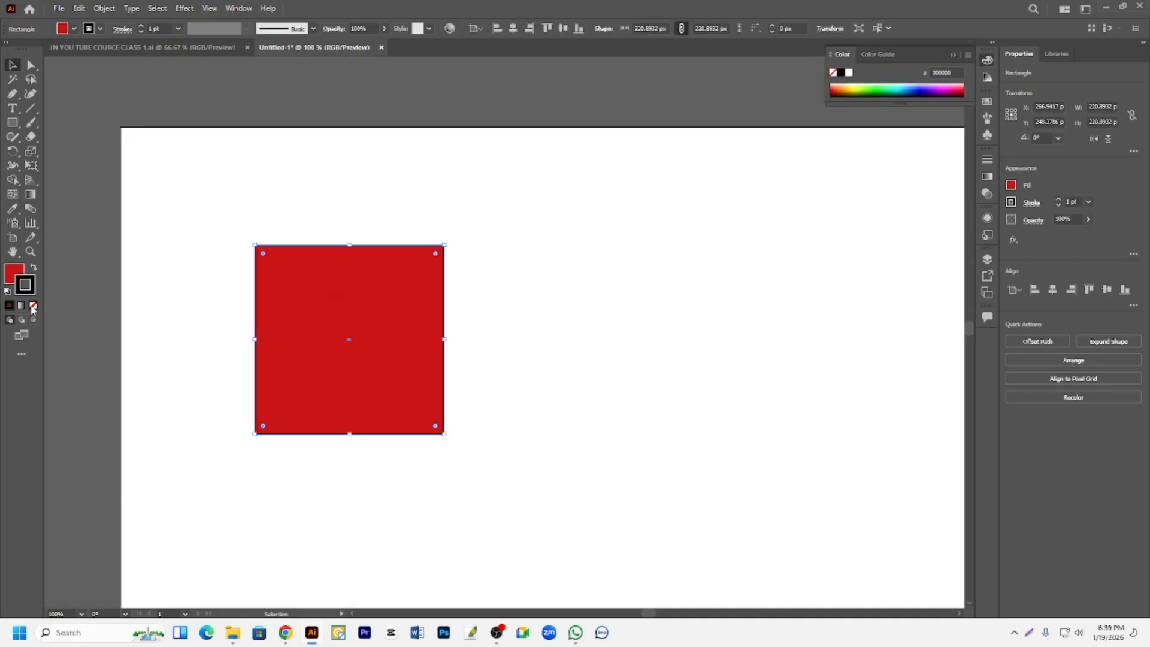
click(33, 305)
click(15, 275)
scroll(354, 311, down, 1)
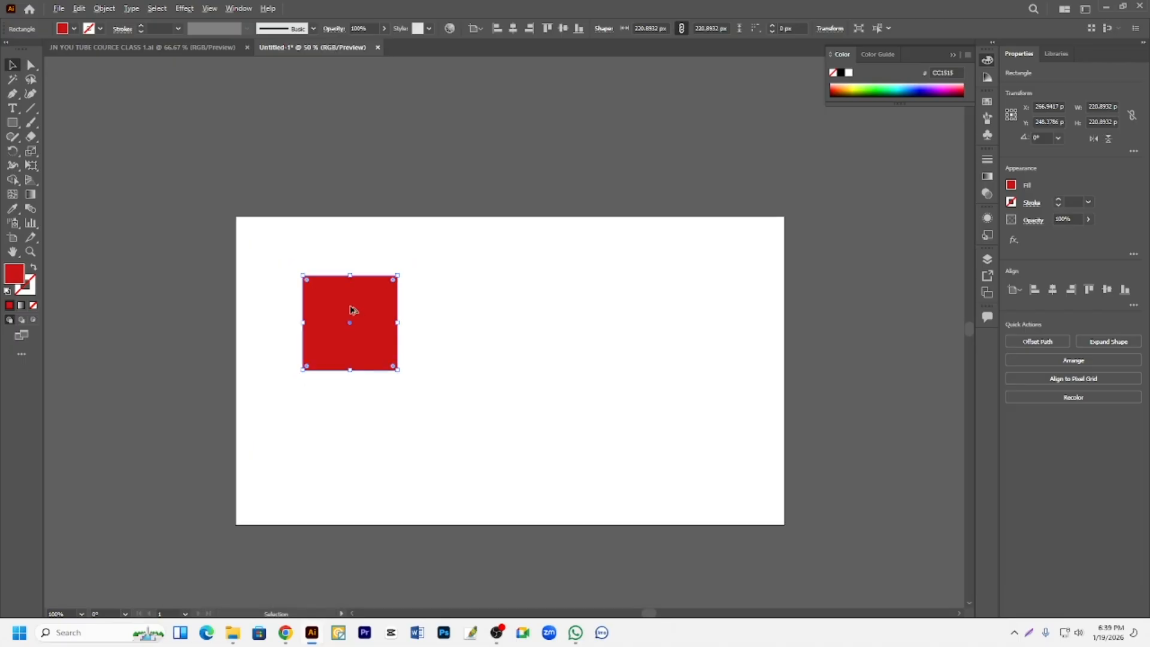
drag(376, 306, 381, 271)
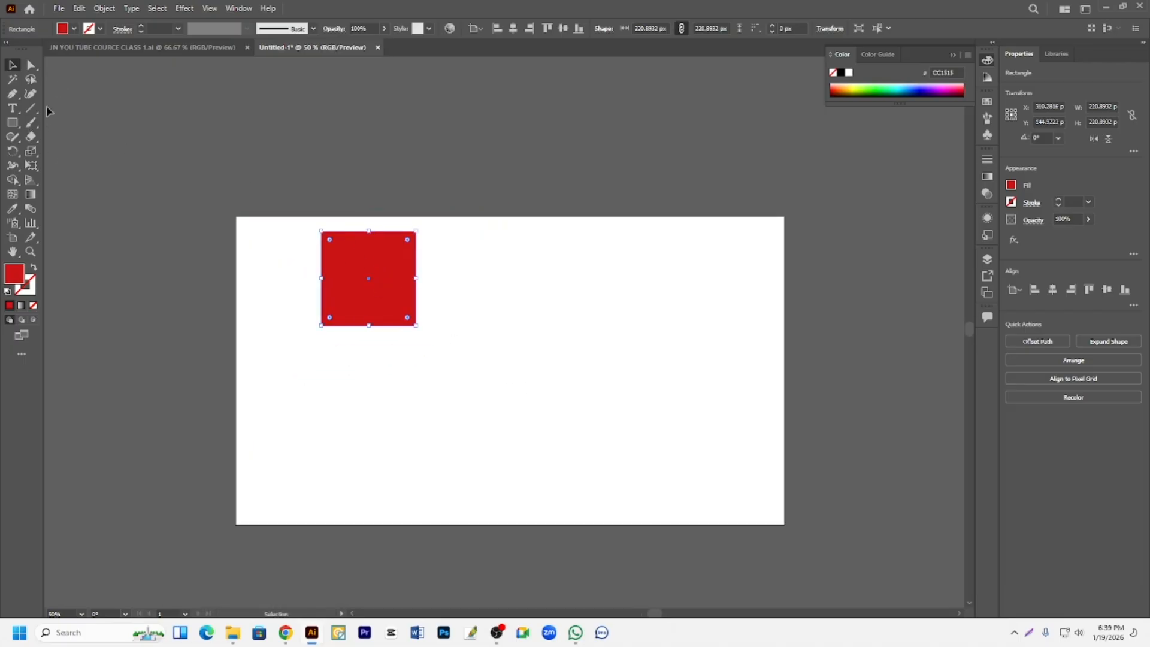
Draw a red rounded square about 533 px per side on the artboard's right half.
click(20, 125)
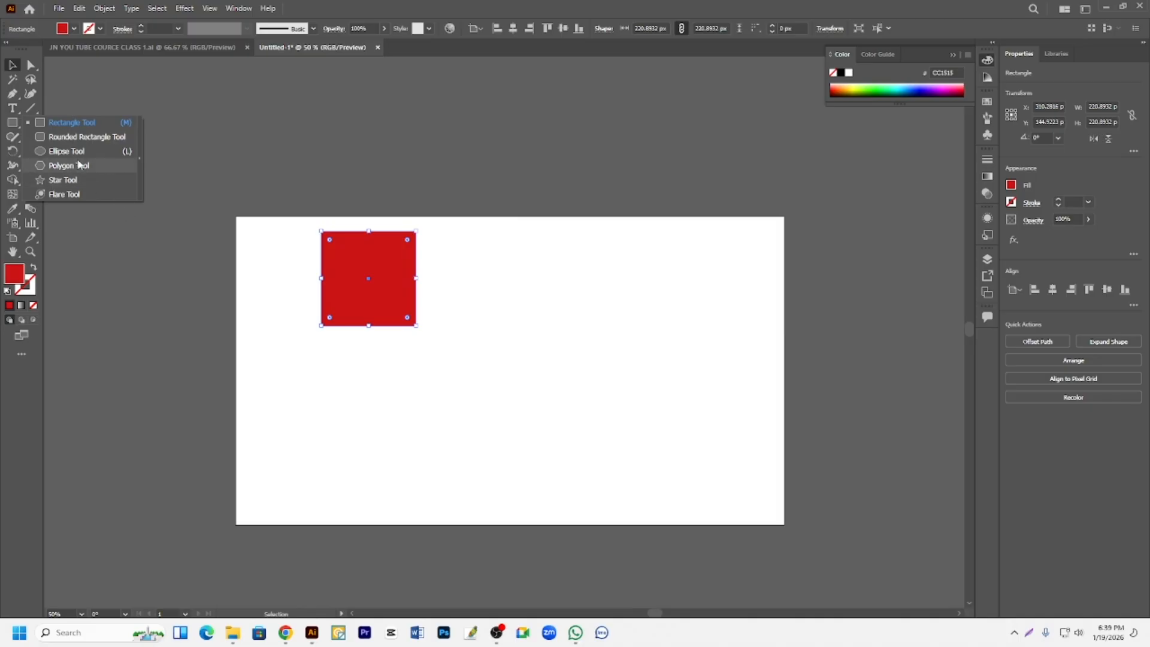
click(74, 138)
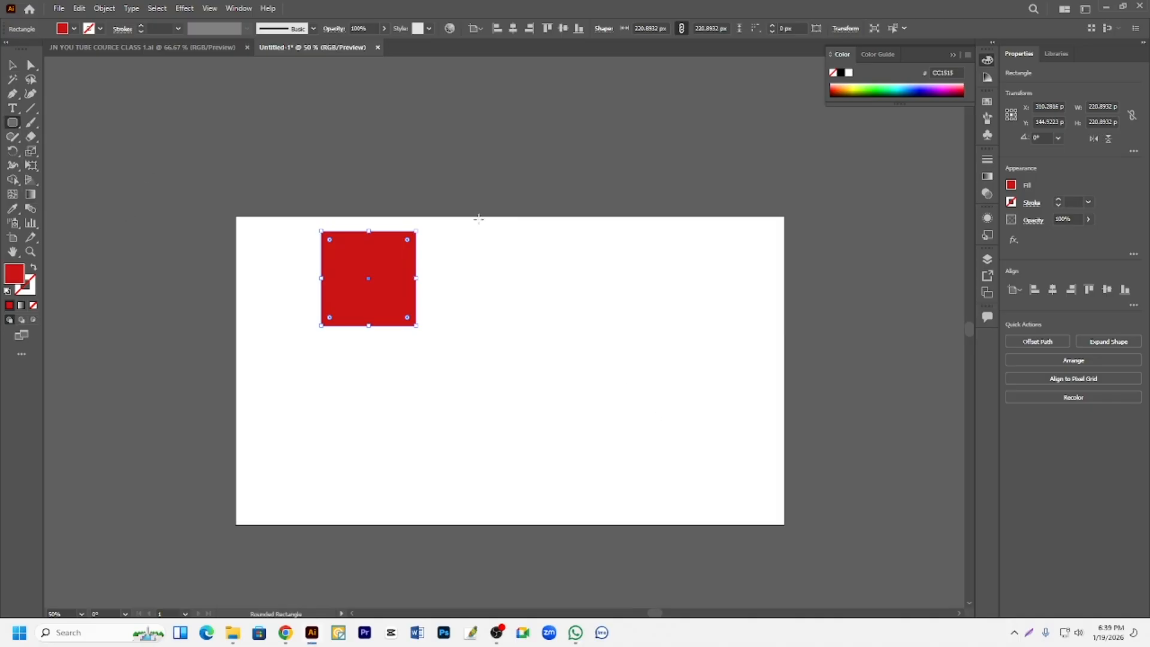
drag(474, 235, 702, 463)
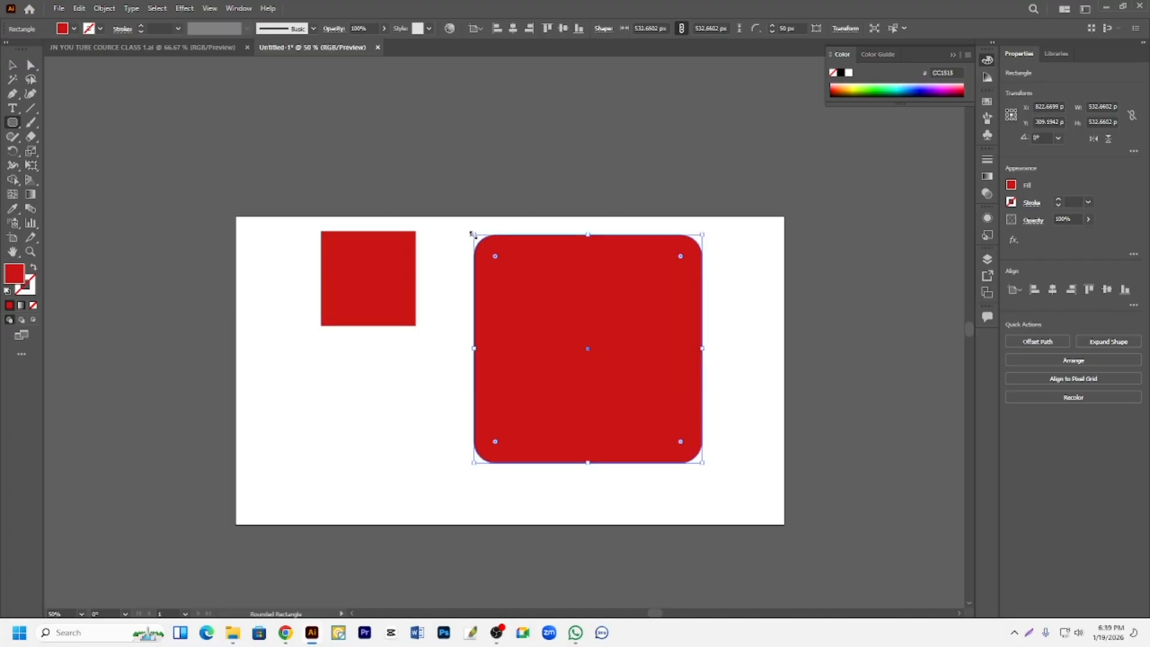
Scale the rounded square down to about 249 px per side and move it beside the red square.
drag(473, 234, 474, 235)
drag(474, 233, 595, 256)
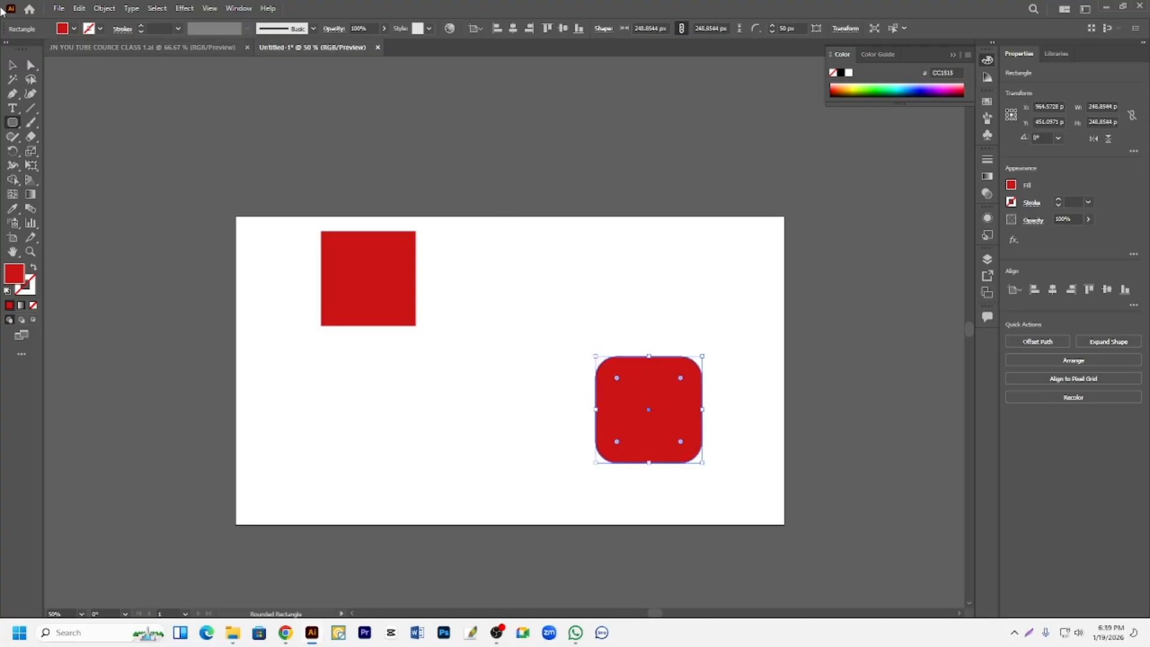
click(13, 65)
drag(659, 399, 507, 273)
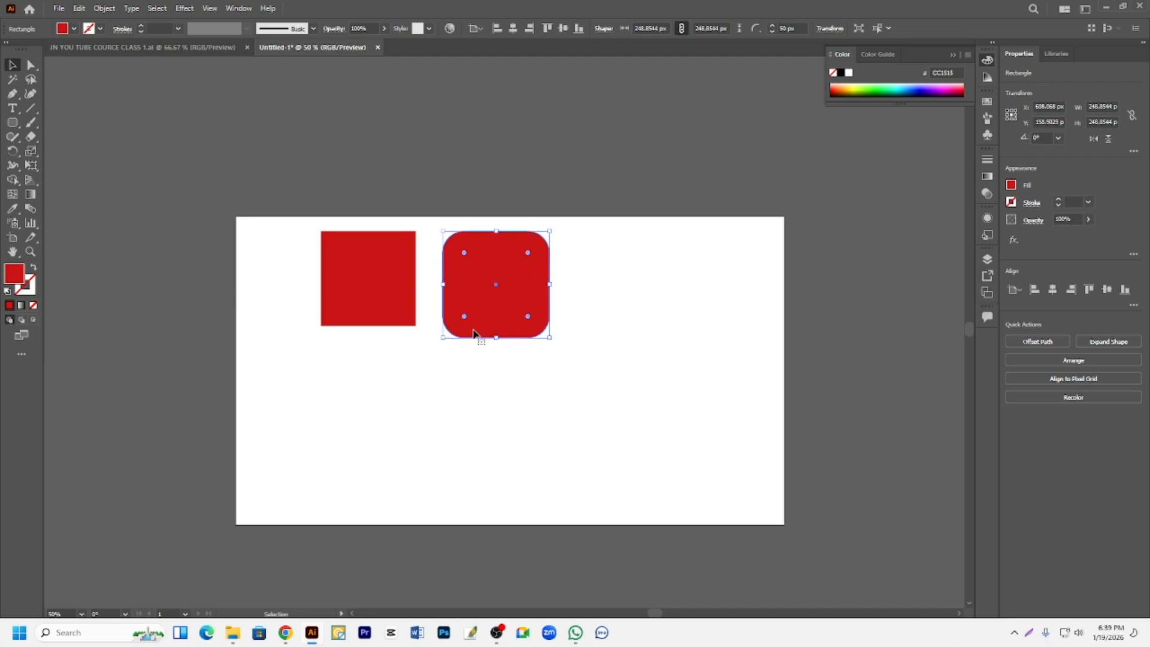
Draw red ellipses: a circle about 337 px wide, a flat ellipse about 454 by 87 px and a circle about 268 px wide.
right_click(12, 122)
click(65, 151)
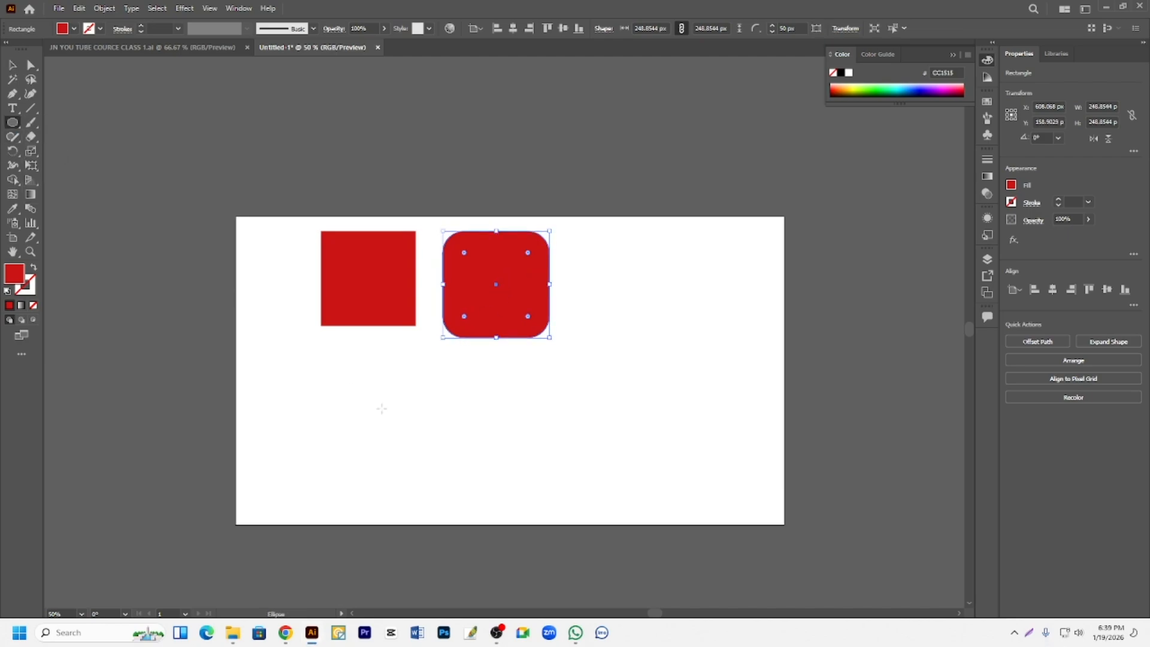
drag(294, 376, 439, 520)
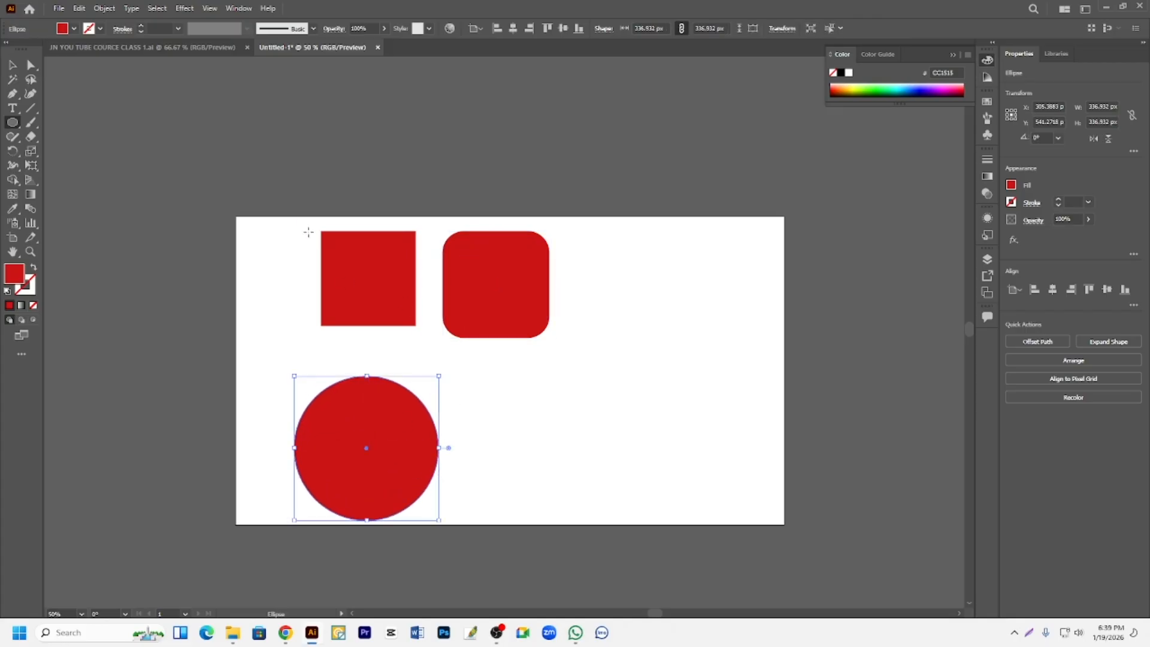
drag(495, 380, 692, 417)
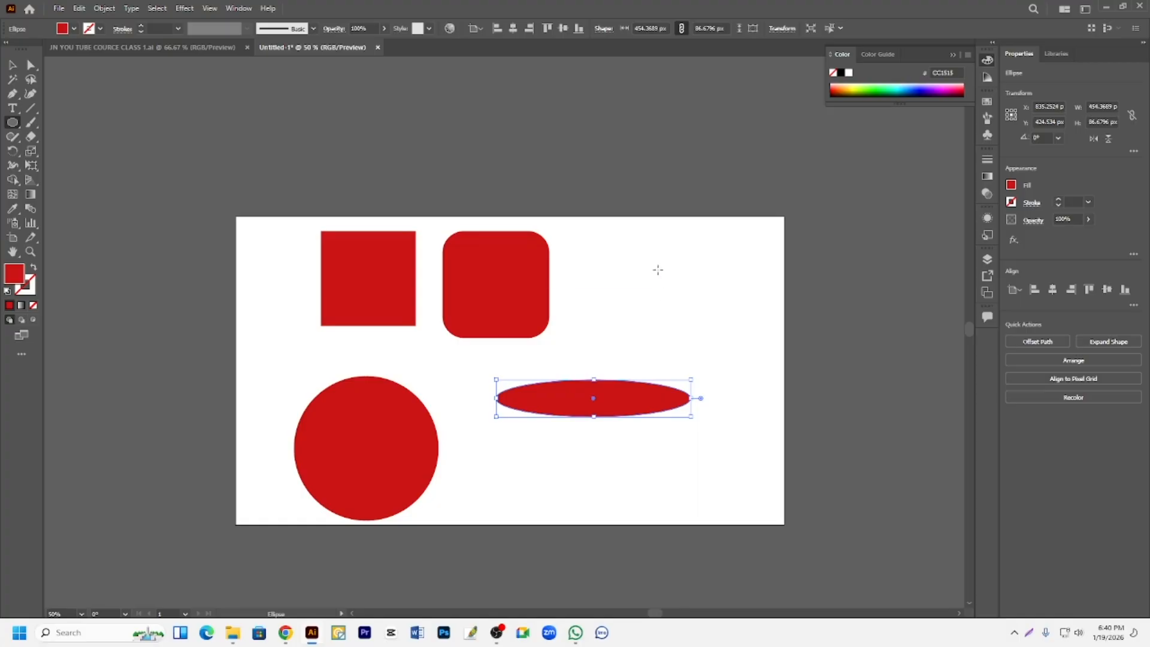
drag(660, 277, 774, 393)
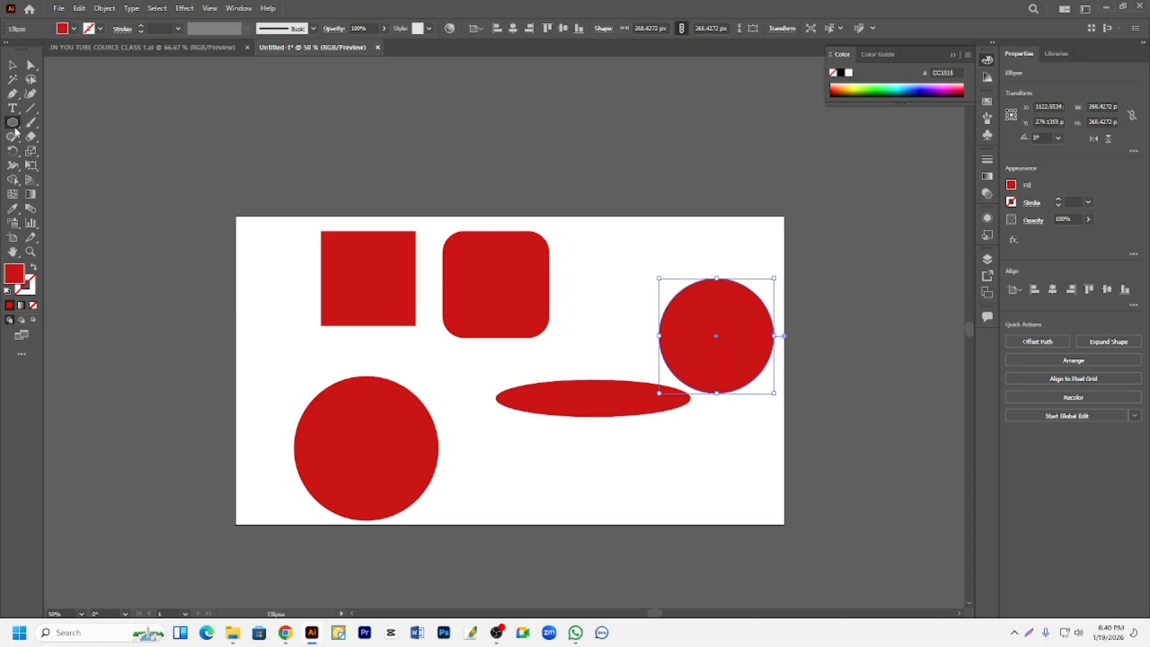
Scale all five shapes together down to about 250 by 151 px toward the artboard's upper-left corner.
click(12, 64)
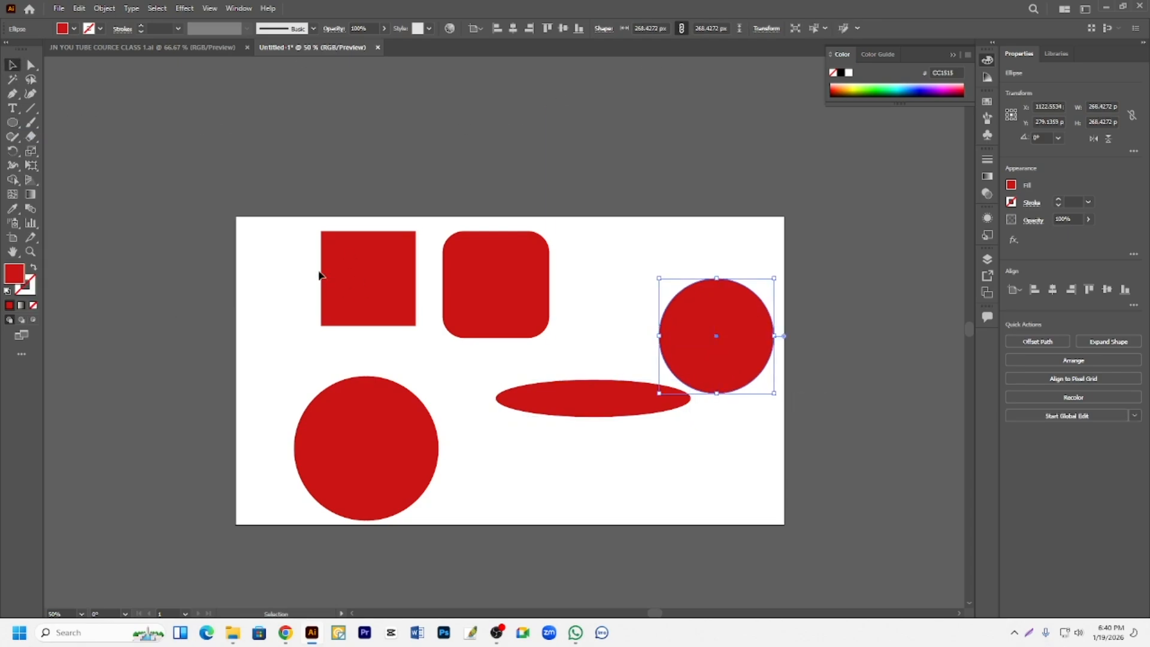
drag(279, 229, 778, 524)
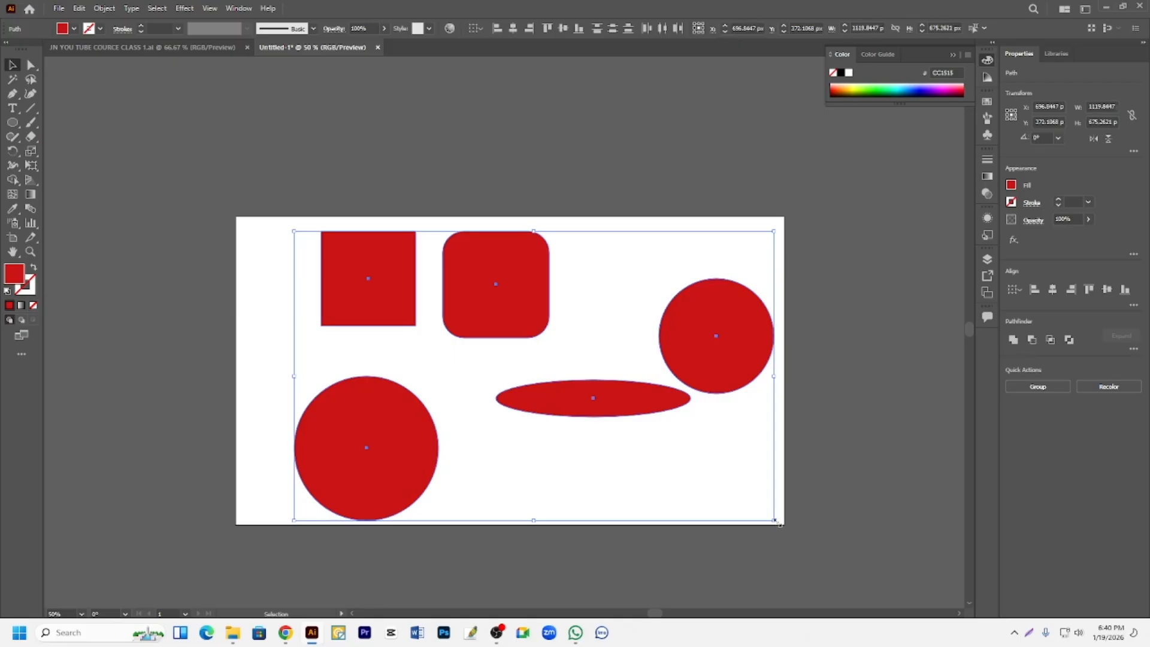
drag(777, 522, 402, 296)
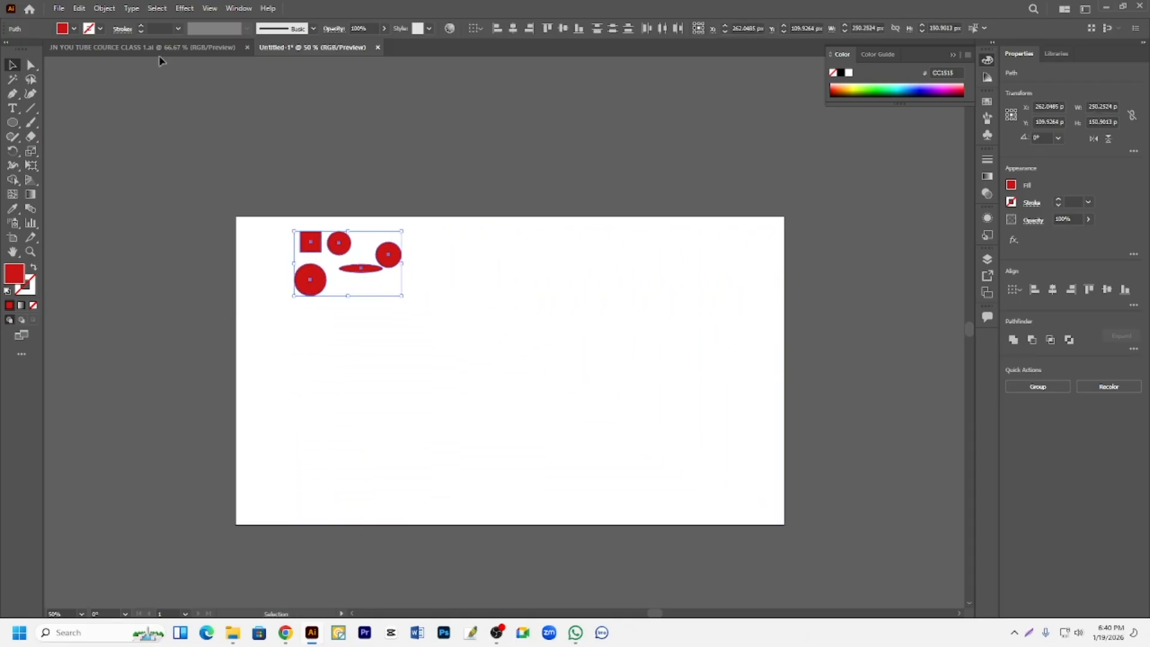
Draw a red hexagon about 118 by 102 px with the Polygon tool below the small shapes.
click(12, 122)
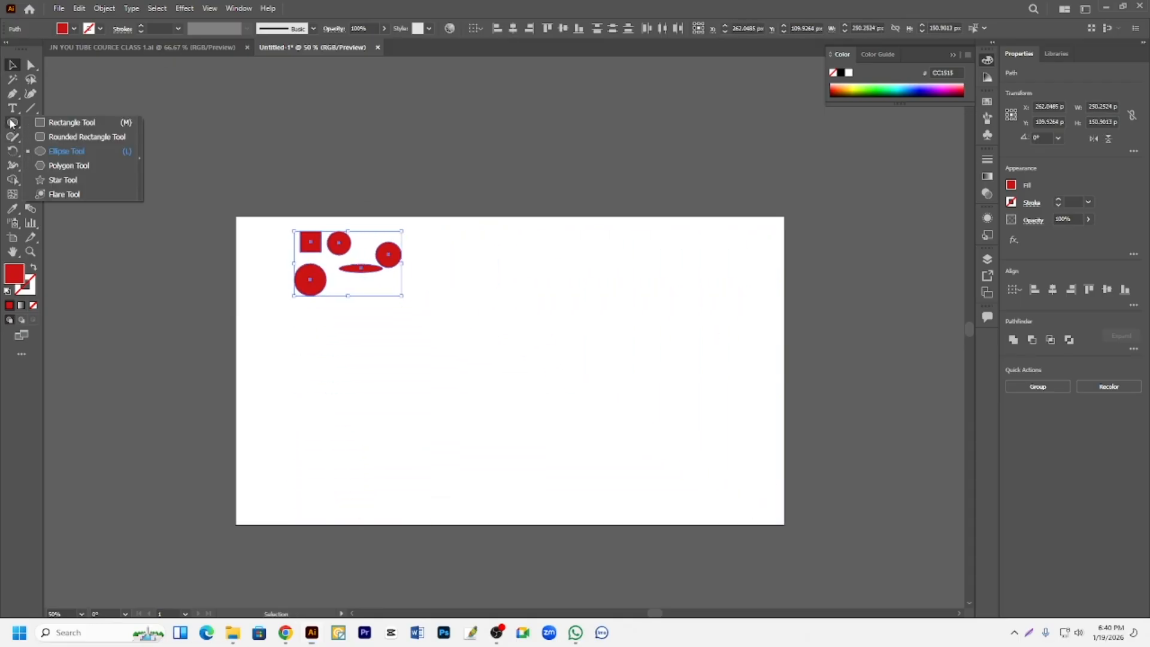
click(66, 167)
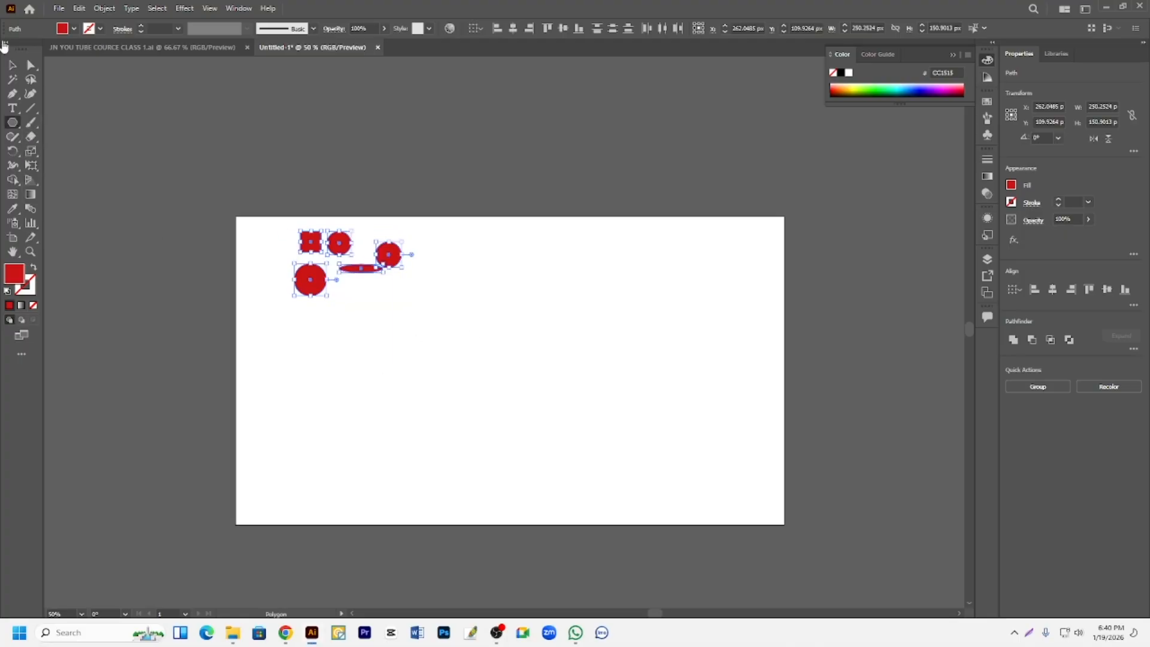
click(14, 68)
click(12, 122)
drag(364, 351, 390, 349)
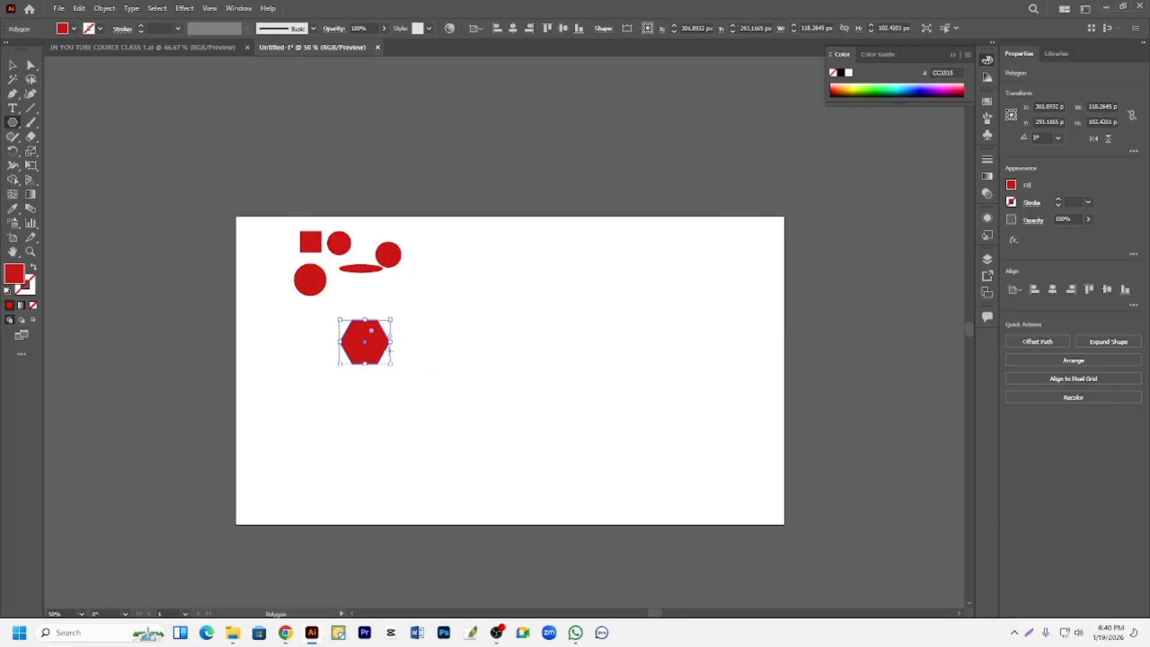
Draw a red five-pointed star about 278 by 264 px to the right of the hexagon.
click(11, 124)
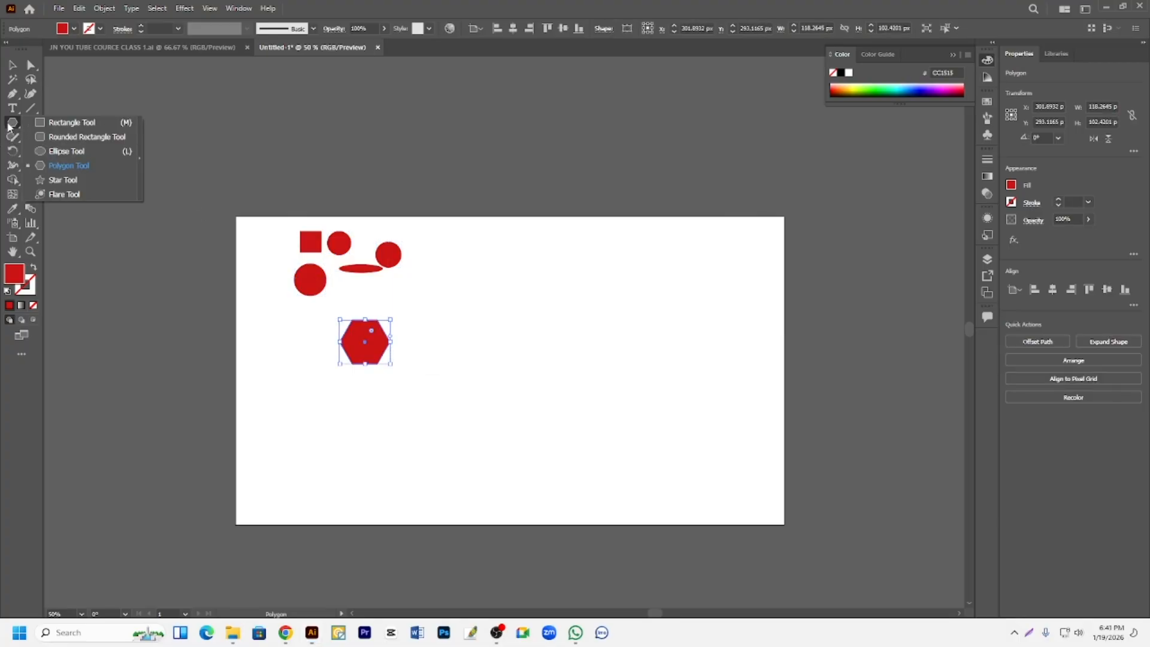
click(71, 180)
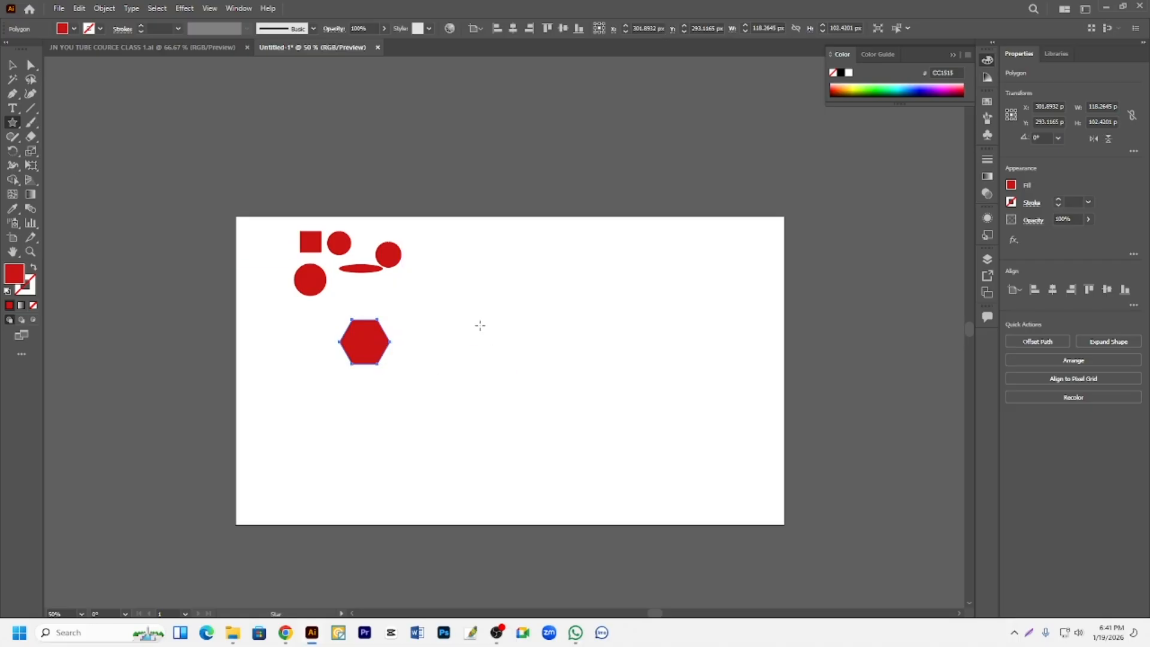
drag(475, 321, 516, 367)
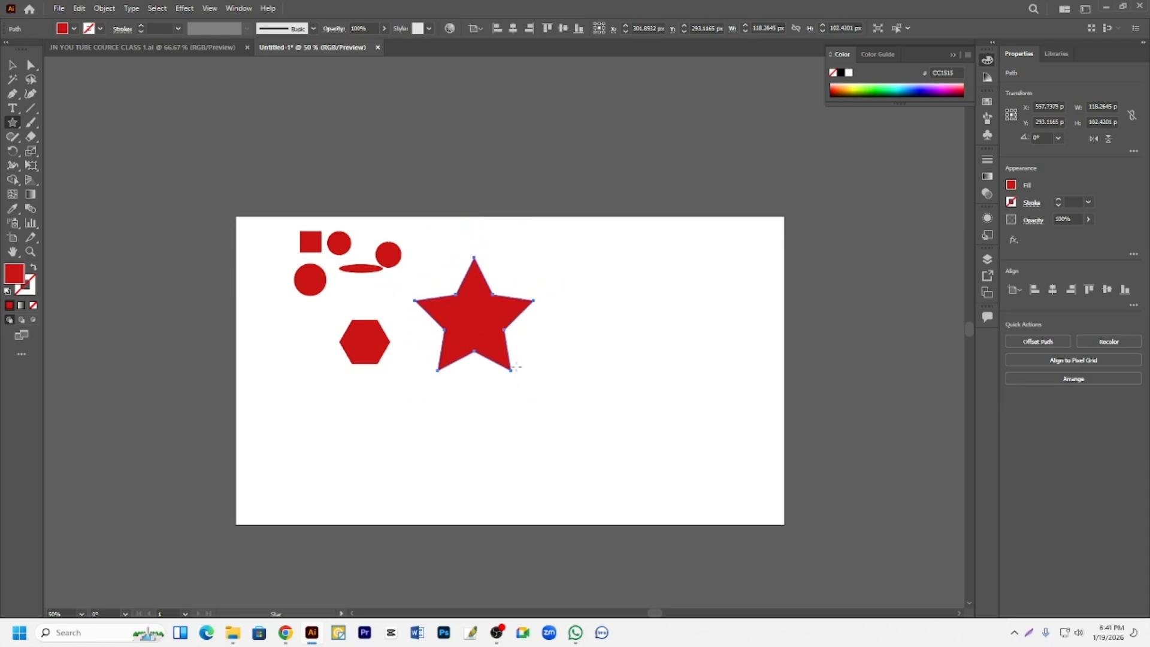
Draw a flare about 1219 px wide to the right of the star.
right_click(12, 123)
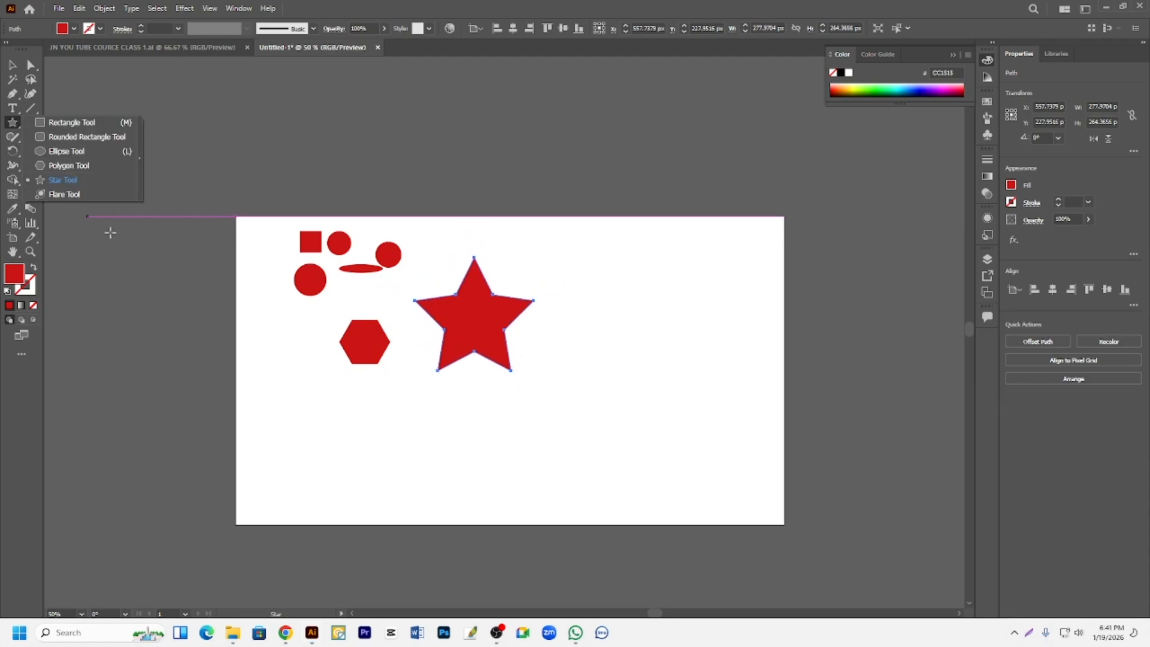
click(74, 195)
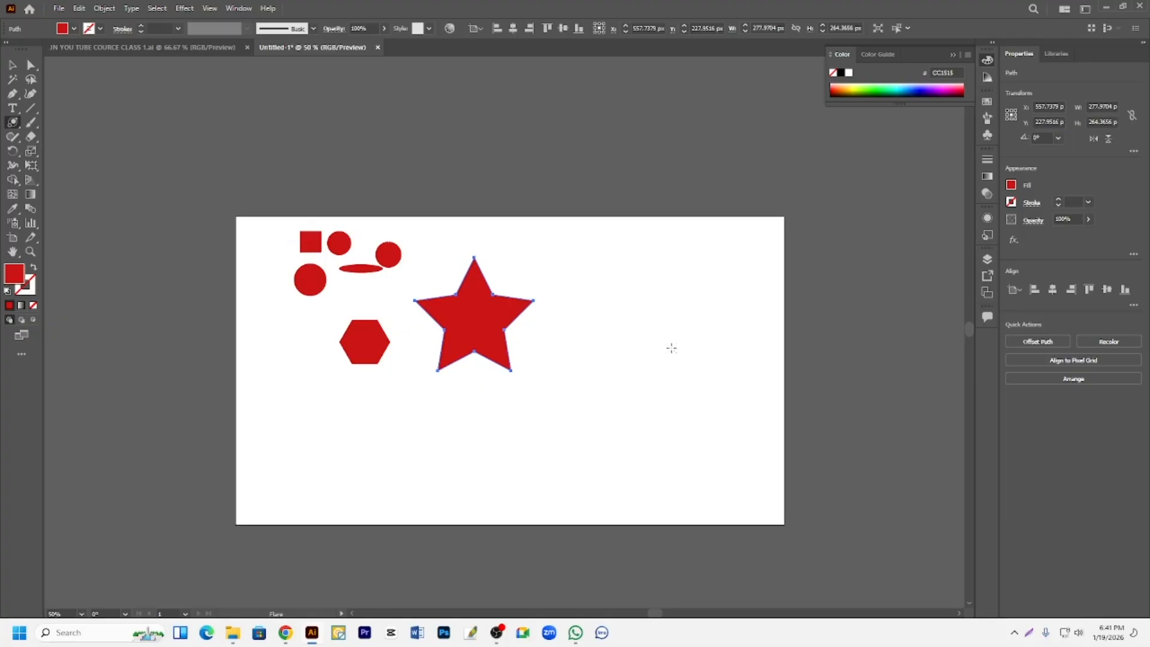
drag(646, 339, 673, 397)
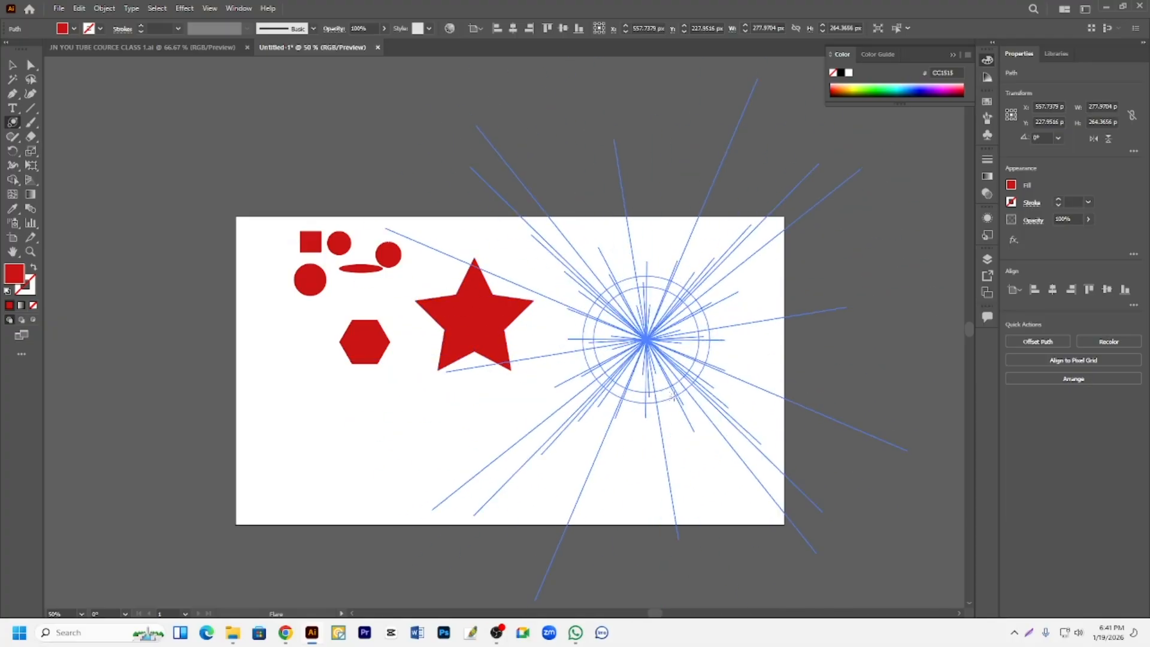
click(385, 228)
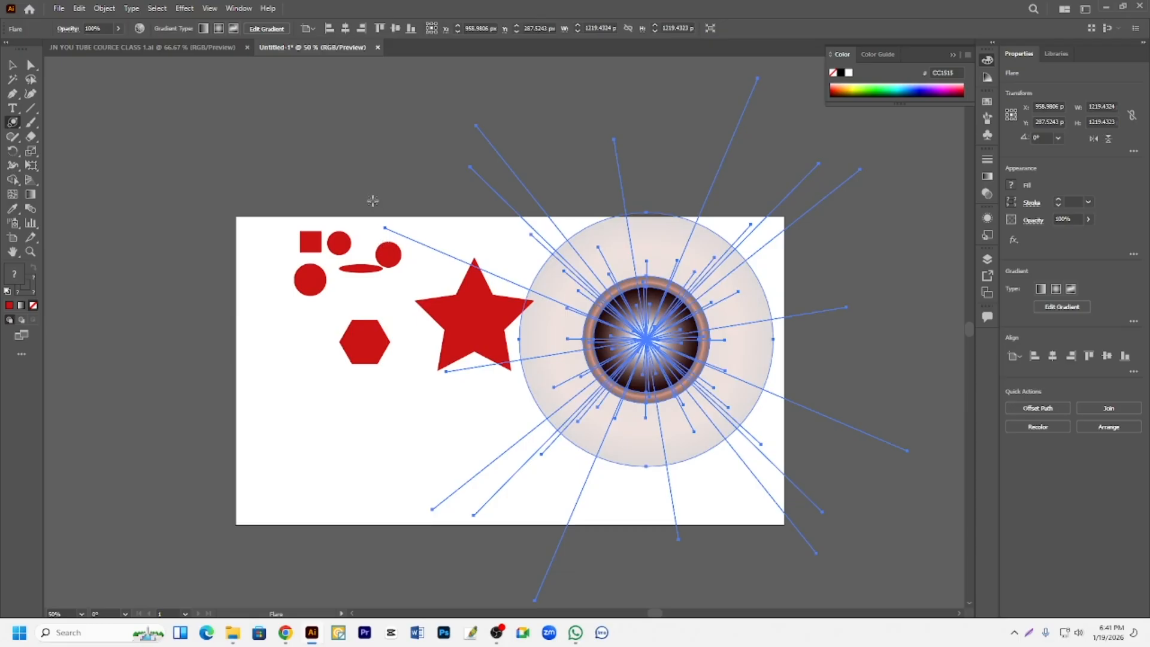
key(v)
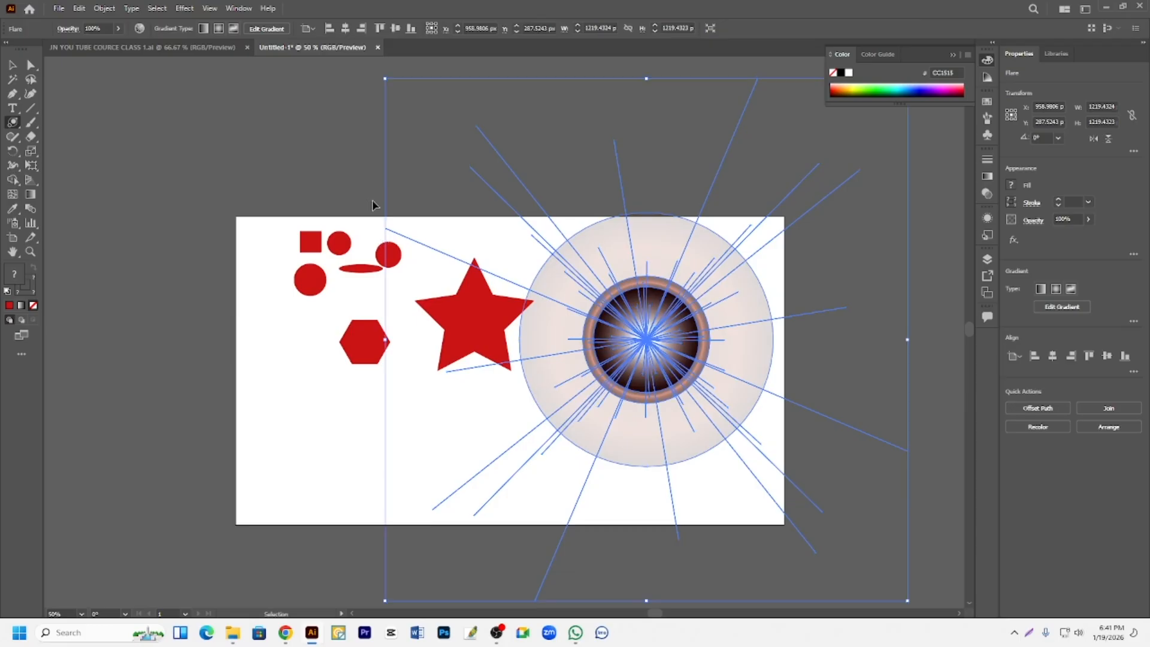
Undo all drawn shapes and edits until the artboard is empty.
key(ctrl+z)
key(ctrl+z)
key(ctrl+z)
key(ctrl+z)
key(ctrl+z)
key(ctrl+z)
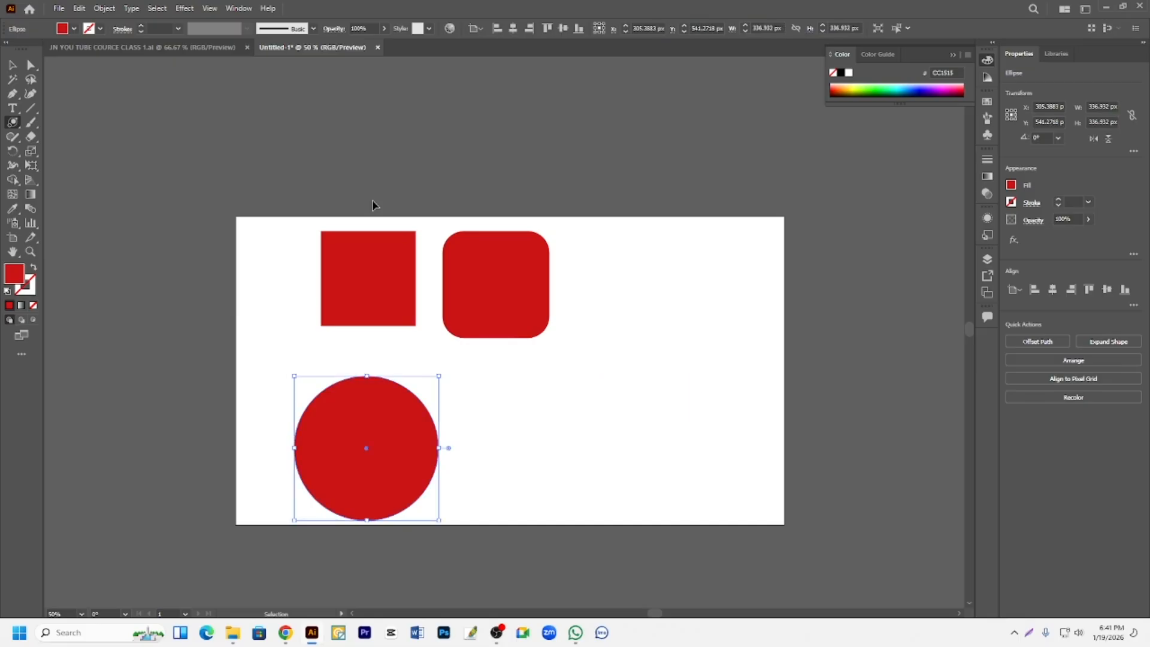
key(ctrl+z)
key(ctrl+z)
key(ctrl+z)
key(ctrl+z)
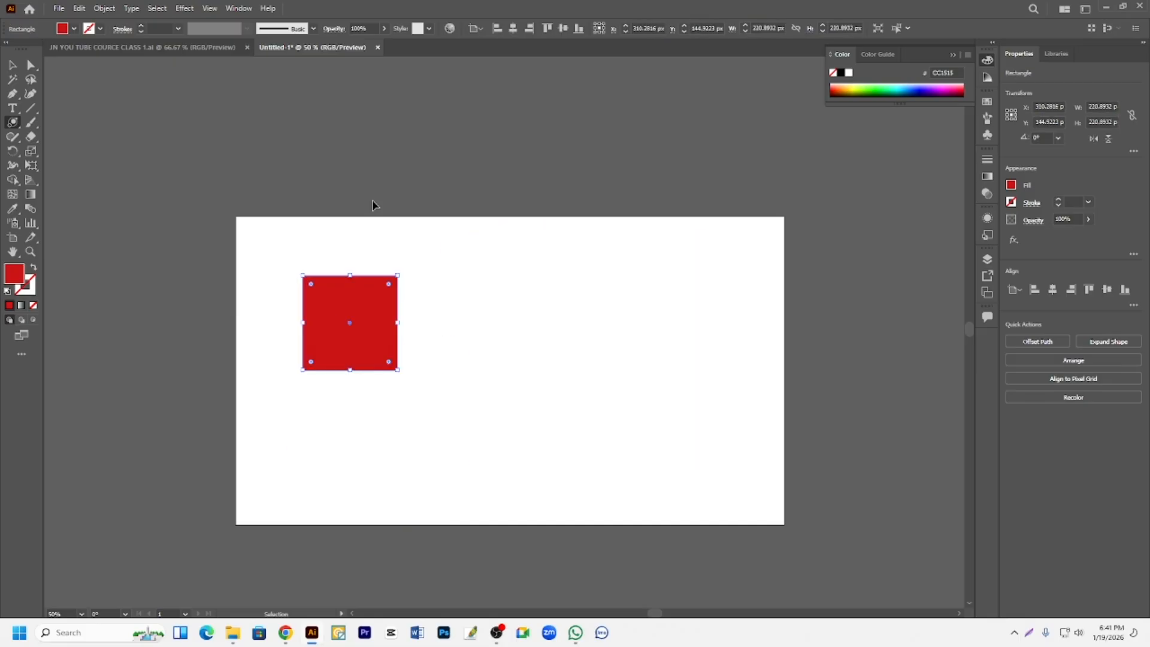
key(ctrl+z)
key(ctrl+z)
Draw a red square about 264 px per side with the Rectangle tool in the artboard's upper-left area and deselect it.
click(17, 127)
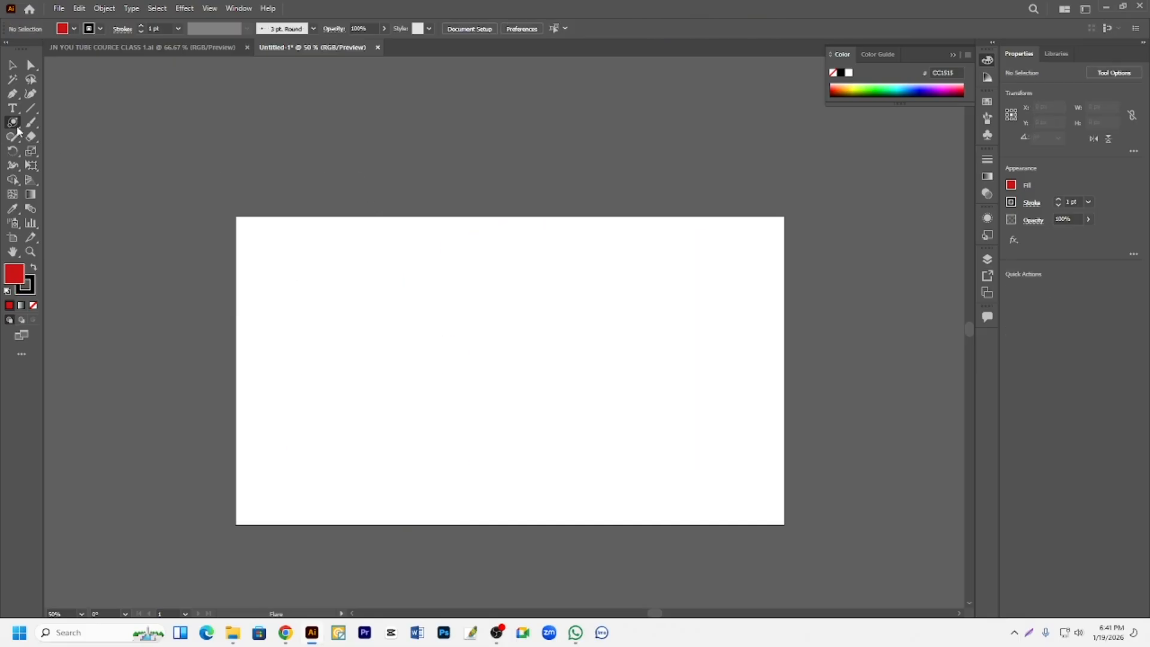
drag(17, 127, 105, 135)
drag(287, 251, 400, 355)
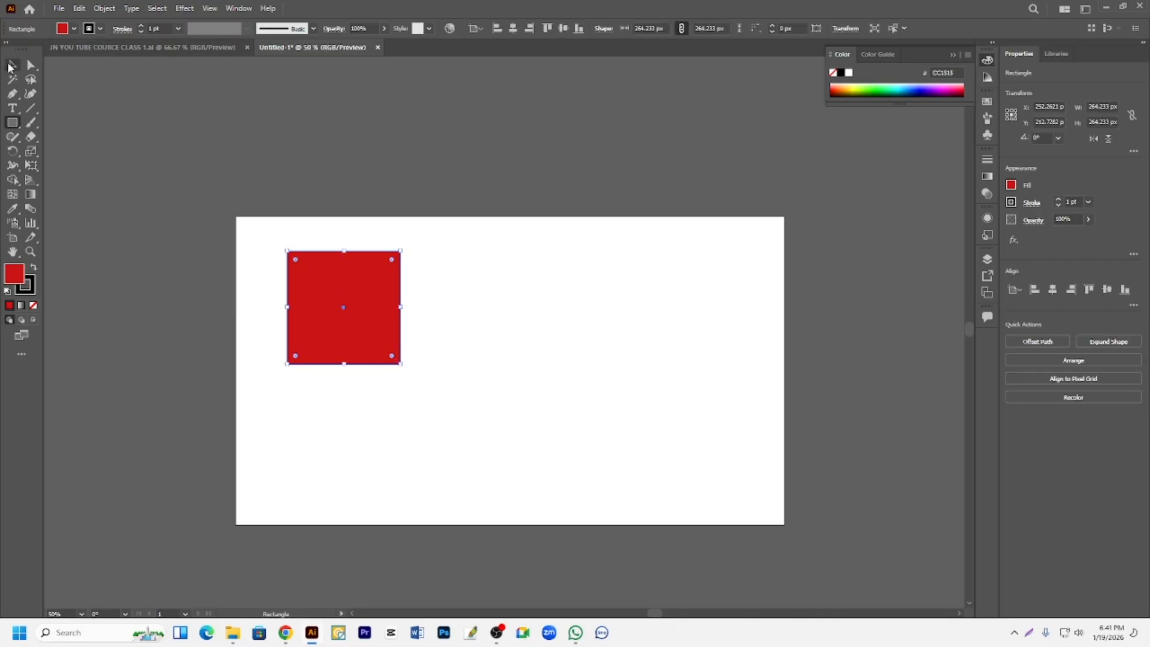
click(10, 67)
click(317, 236)
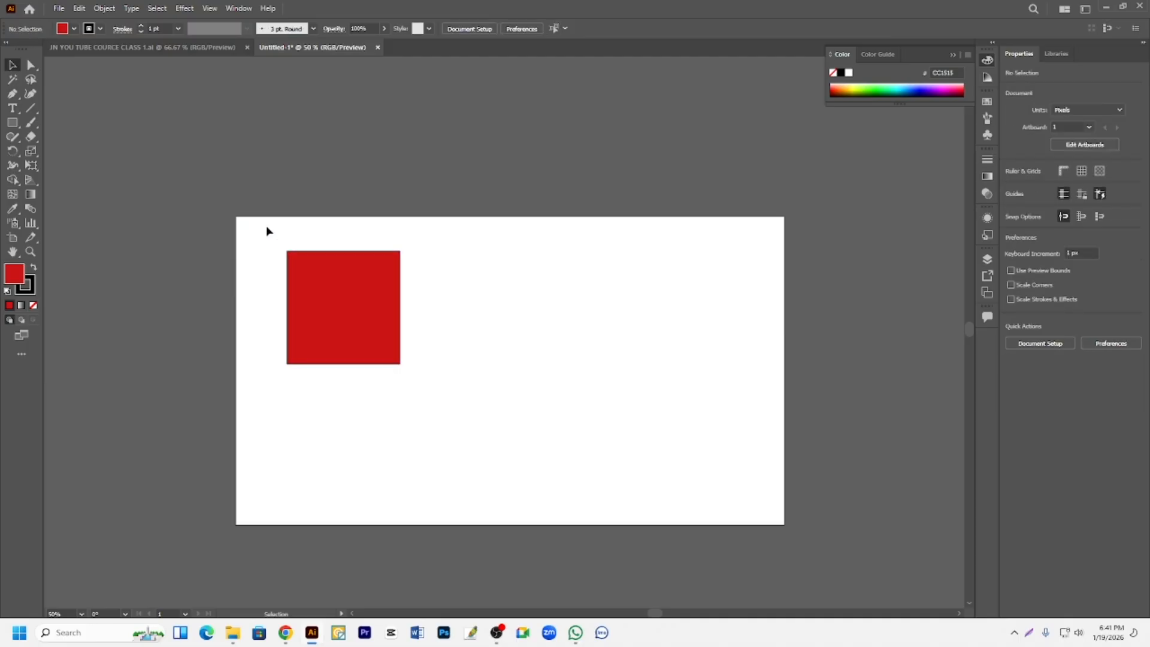
Round all the red square's corners with its live corner handles and undo the rounding.
drag(267, 228, 307, 274)
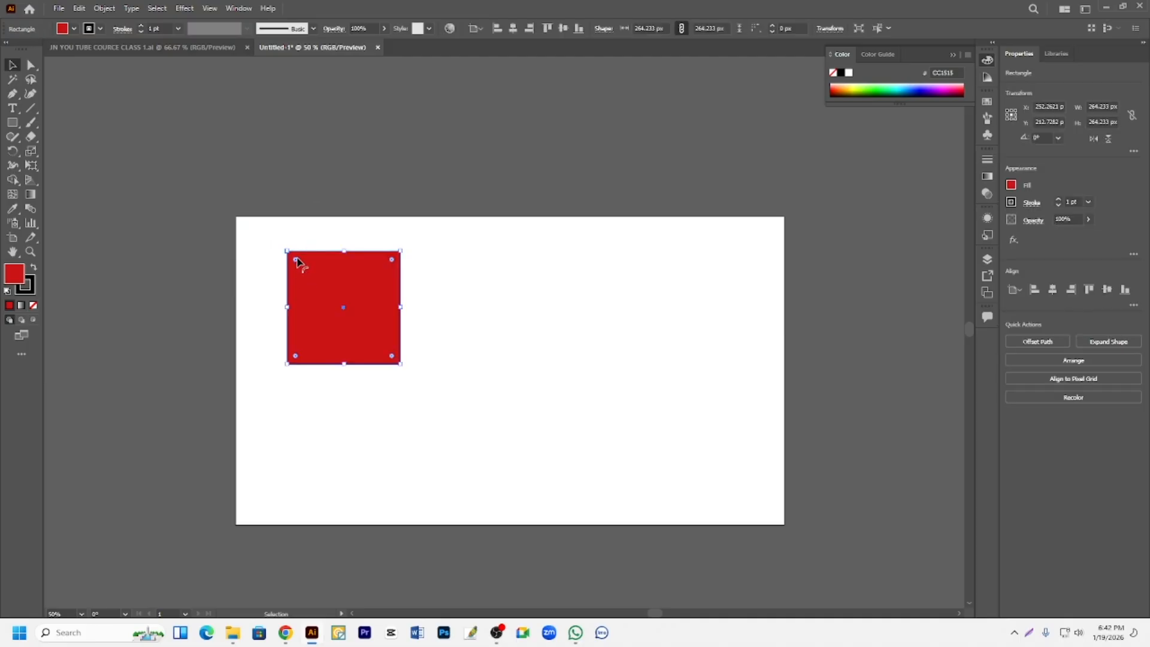
drag(296, 260, 372, 331)
key(ctrl+z)
Fully round the red square's upper-left and lower-right corners, radius about 264 px, with the Direct Selection tool to form a leaf.
click(33, 66)
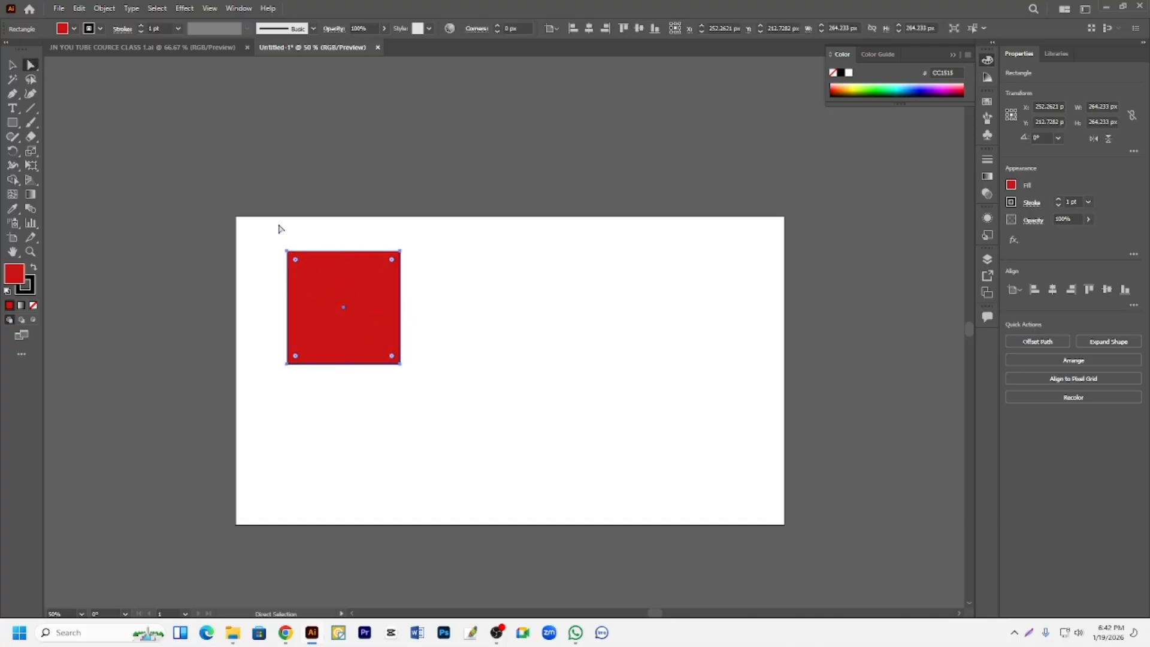
drag(279, 226, 405, 385)
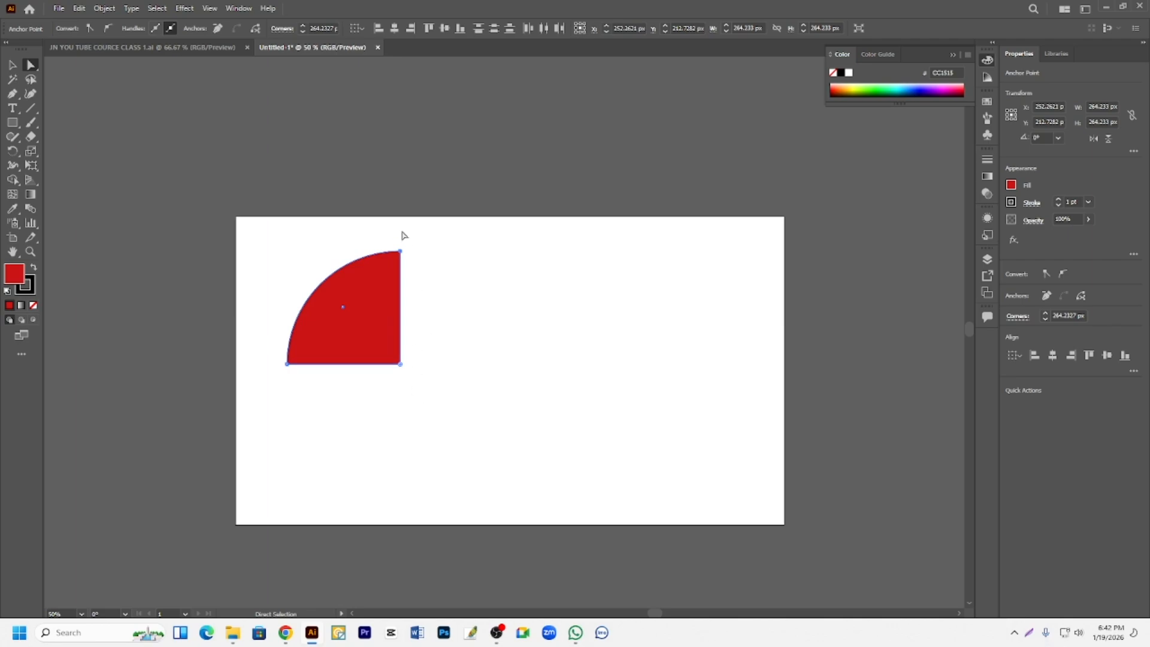
click(402, 251)
drag(403, 251, 363, 307)
click(399, 363)
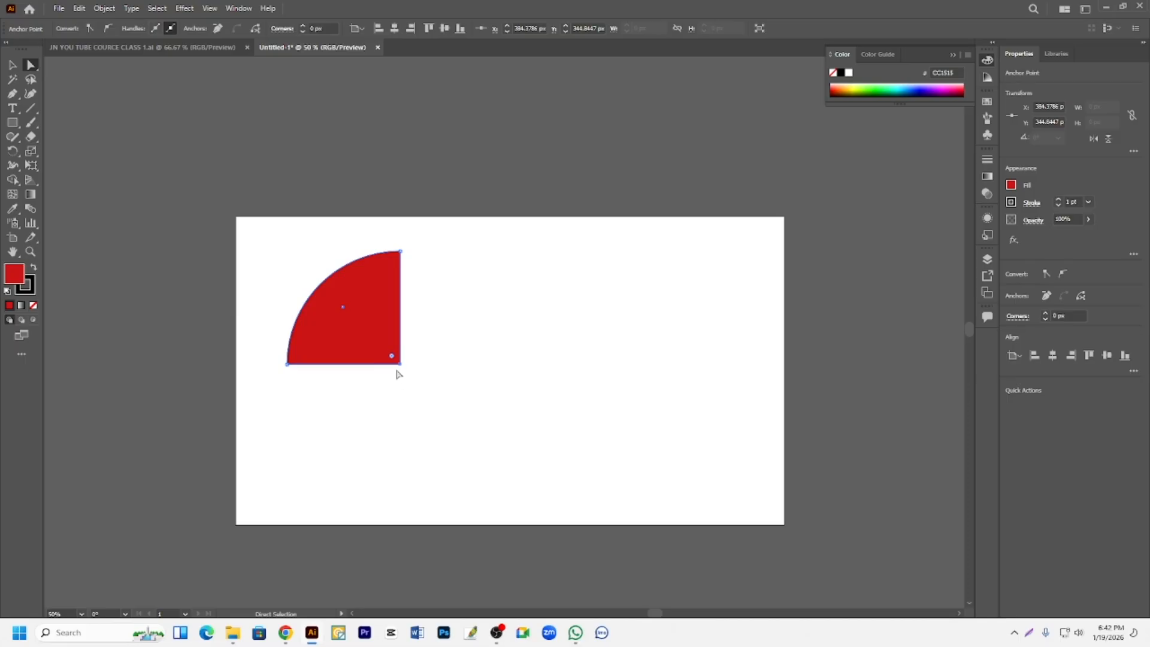
drag(394, 360, 252, 226)
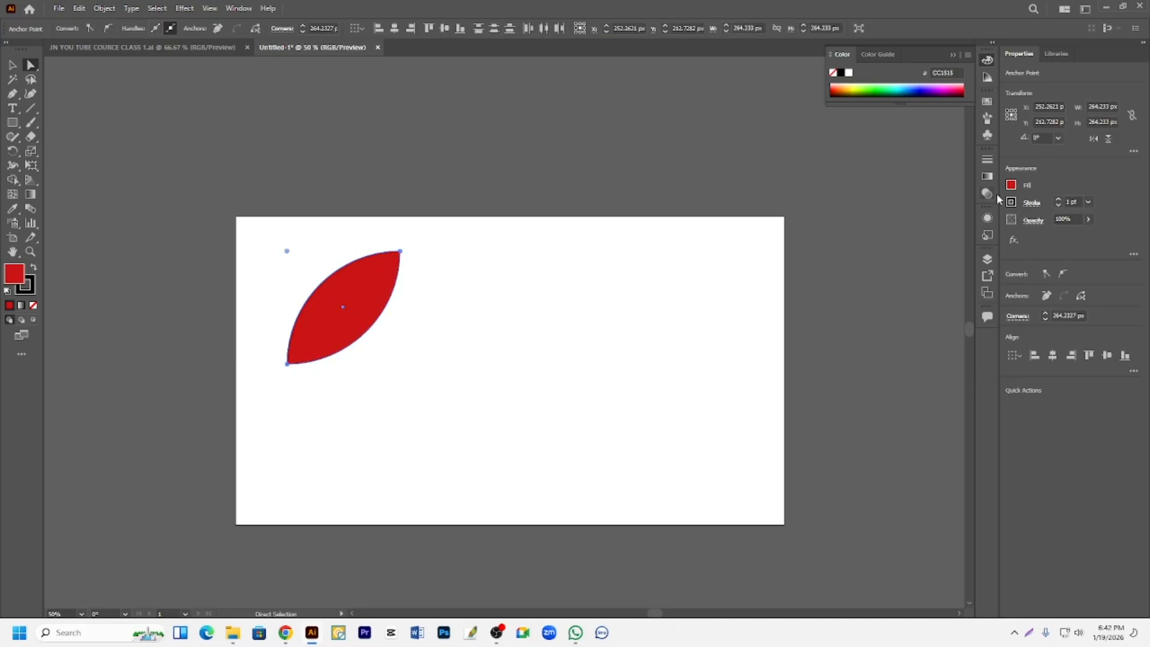
Fill the leaf with a medium green swatch and move it to the artboard's upper-right area.
click(988, 104)
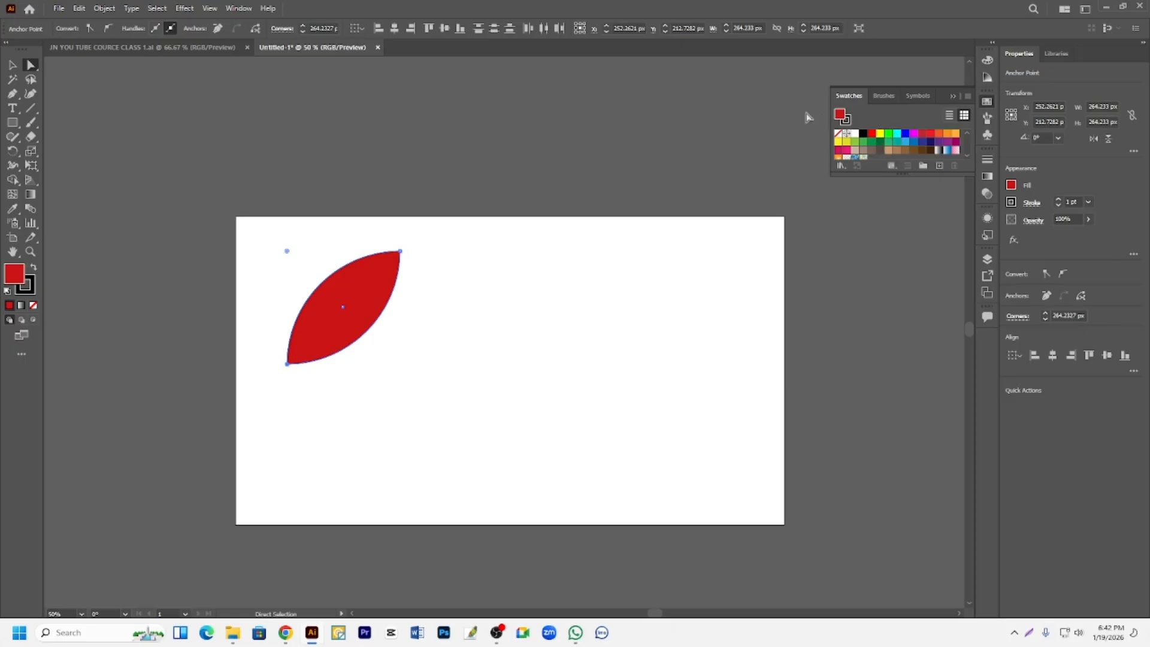
click(880, 141)
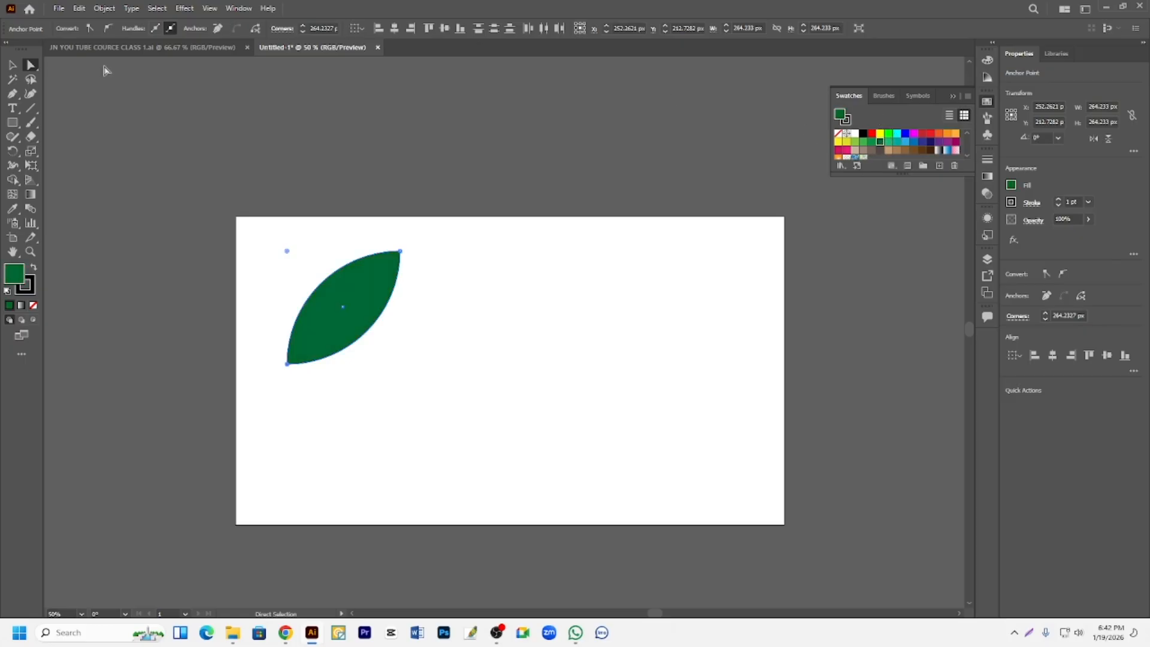
click(11, 69)
drag(372, 307, 408, 297)
click(863, 142)
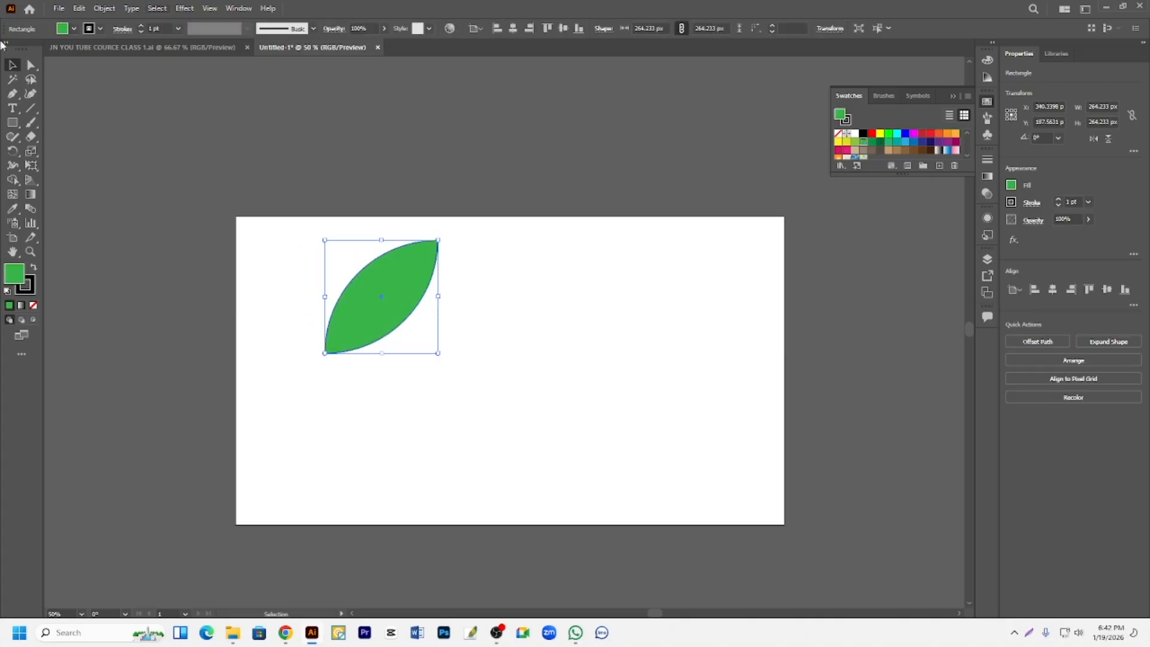
click(362, 228)
drag(405, 295, 691, 290)
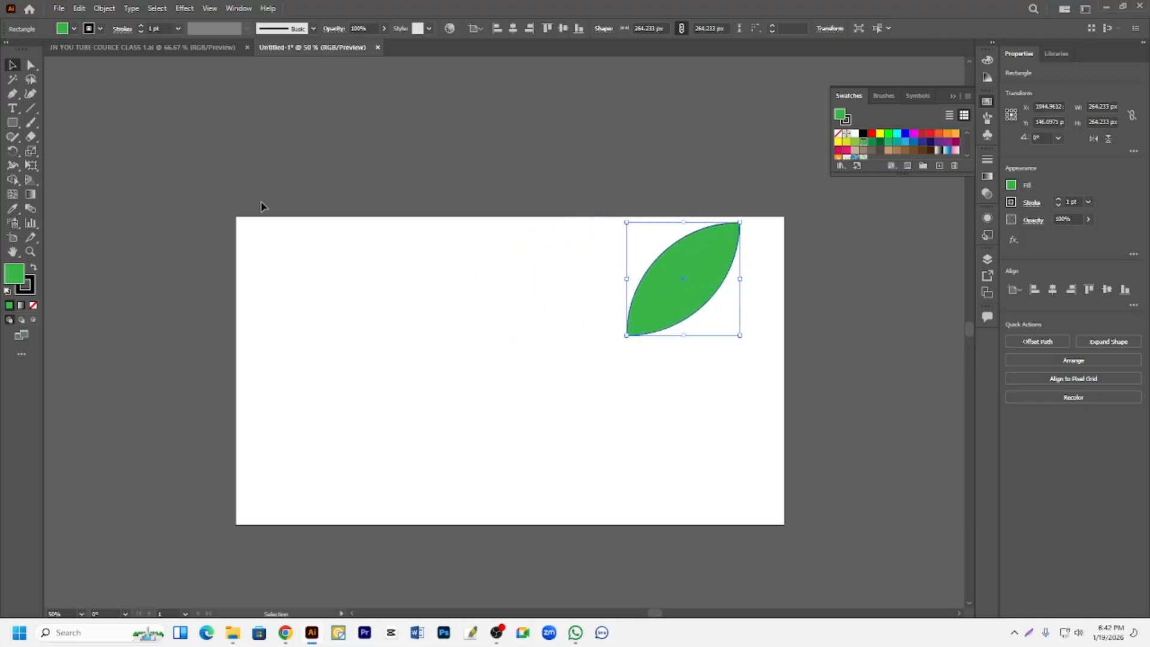
Create a 300 x 300 px square left of the leaf by entering exact dimensions with the Rectangle tool.
click(13, 122)
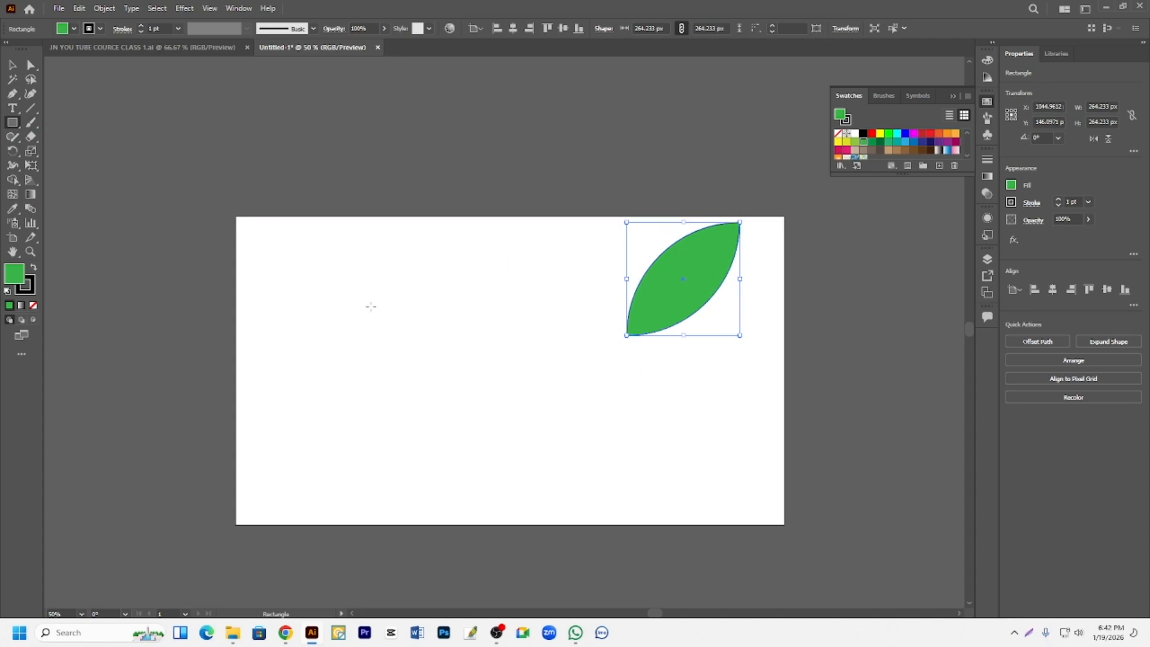
click(371, 306)
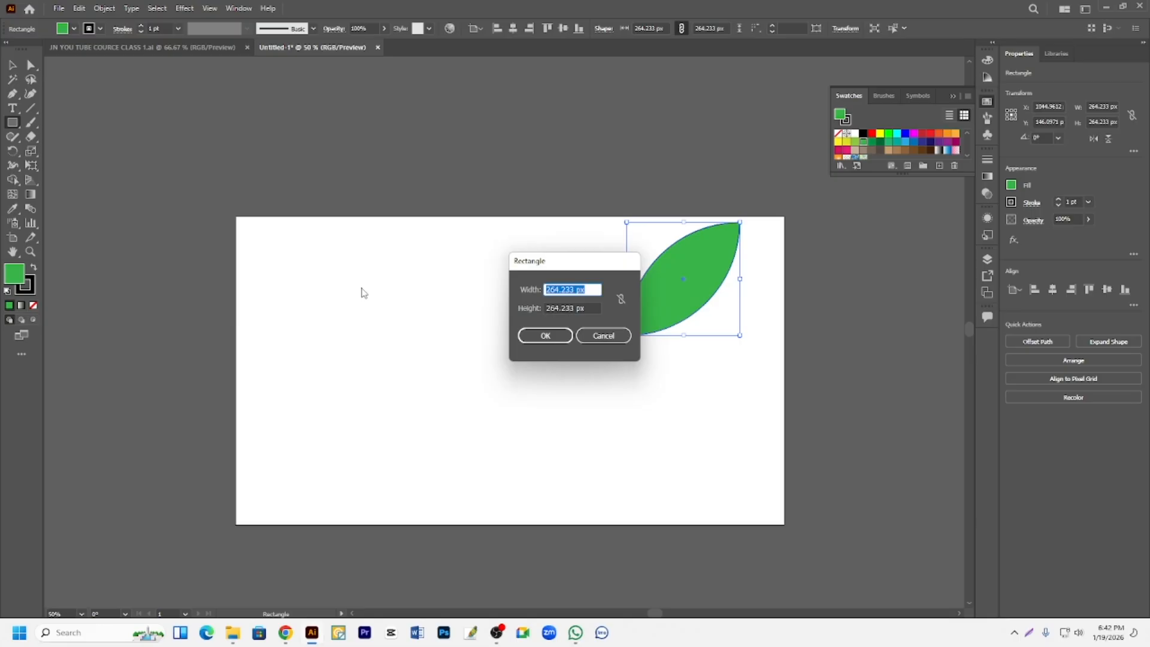
text(300)
key(Tab)
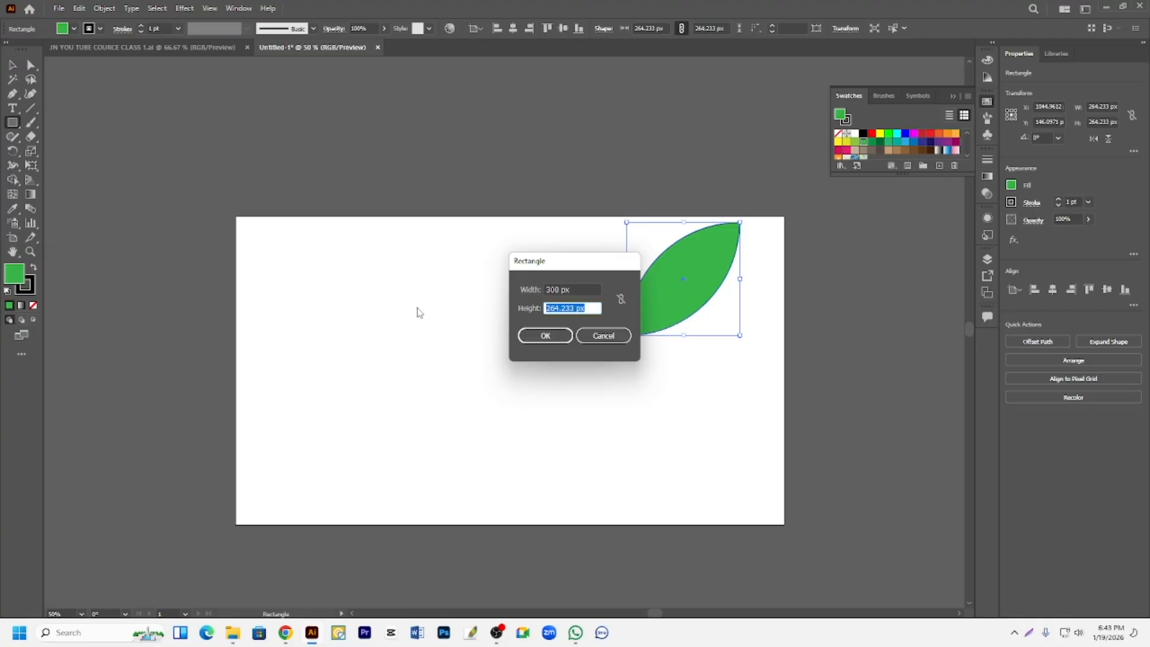
text(300)
click(545, 335)
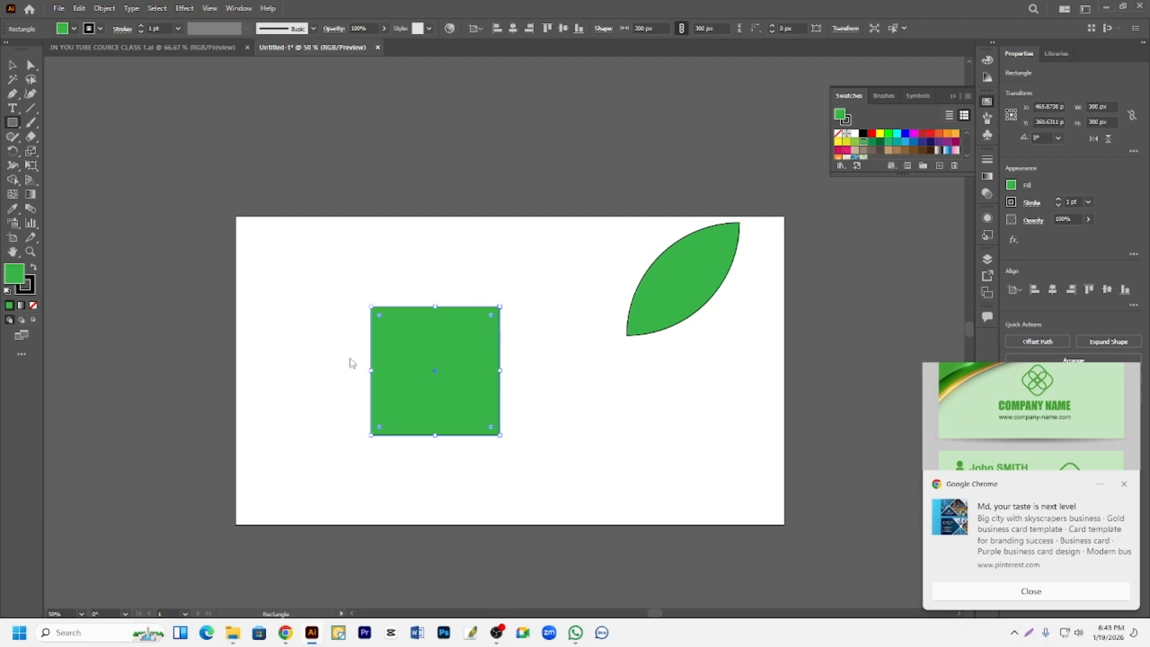
Create a 300 x 250 px rectangle overlapping the square by entering exact dimensions.
click(422, 269)
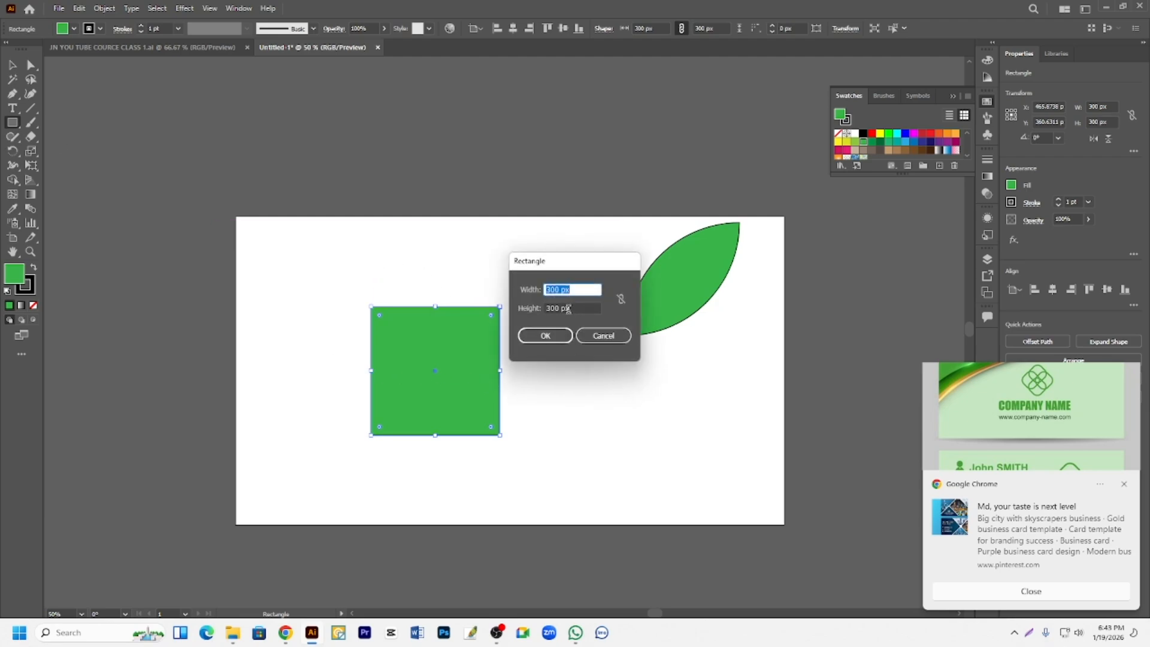
key(Tab)
text(2)
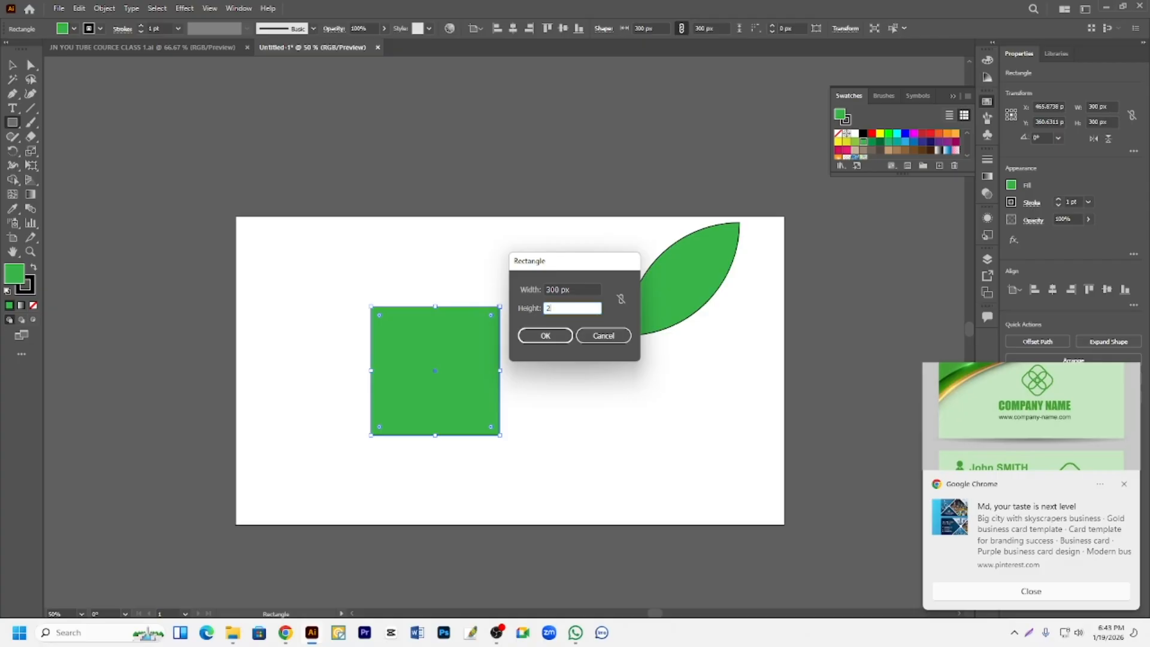
click(545, 335)
Separate the two rectangles, moving the 300 x 250 px one over the artboard's top edge and the square over its left edge.
key(v)
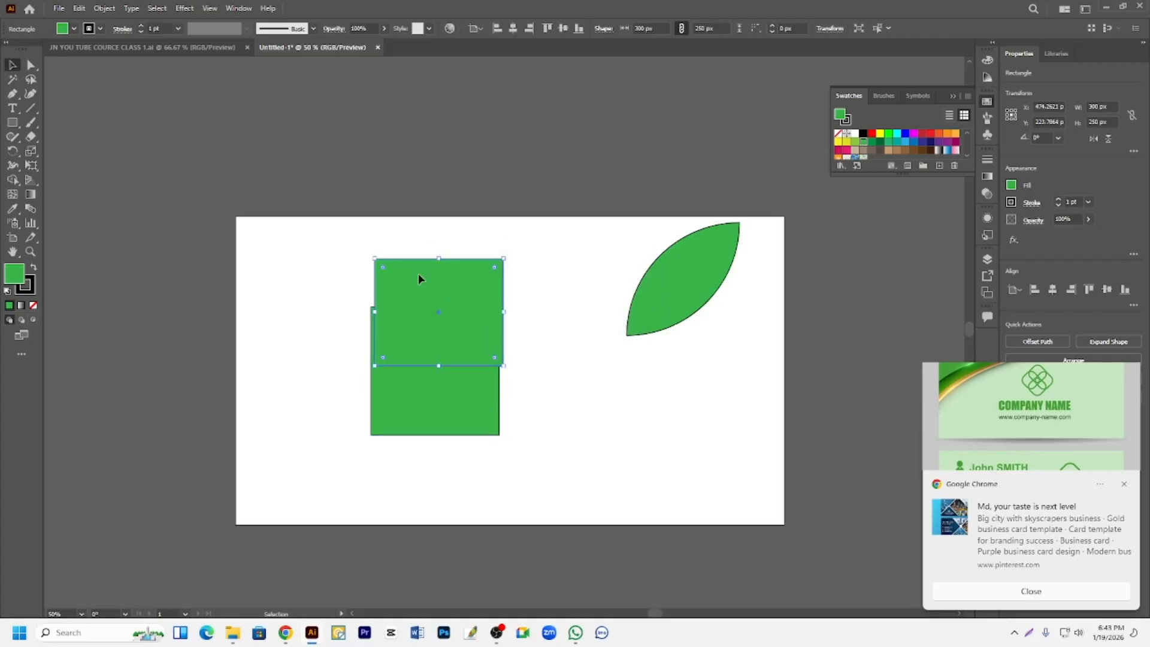
drag(463, 328, 471, 234)
drag(476, 395, 317, 348)
Draw a freehand rectangle about 306 x 206 px below the 300 x 250 px rectangle and move it up and left.
click(12, 122)
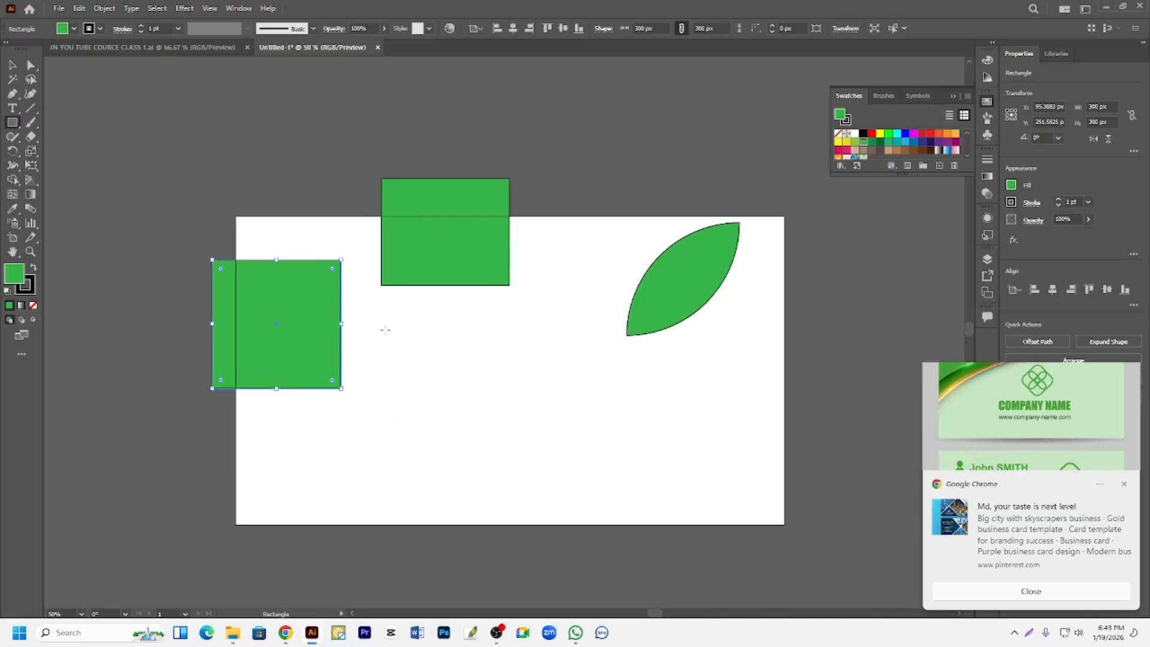
drag(379, 306, 510, 395)
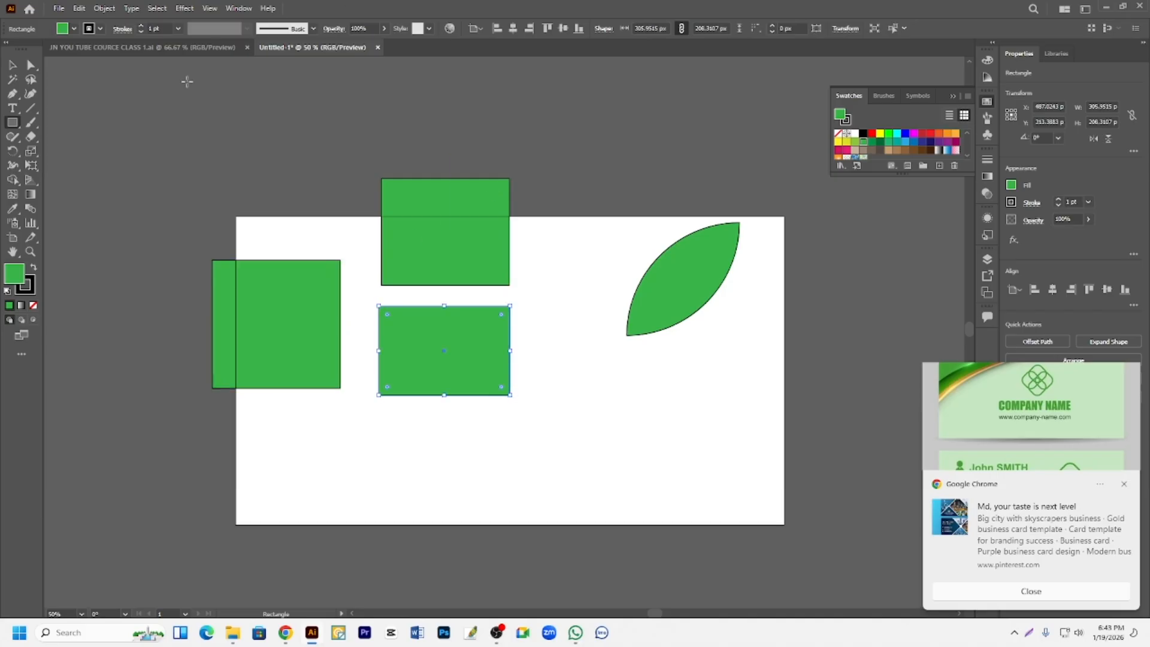
click(12, 64)
drag(428, 349, 254, 146)
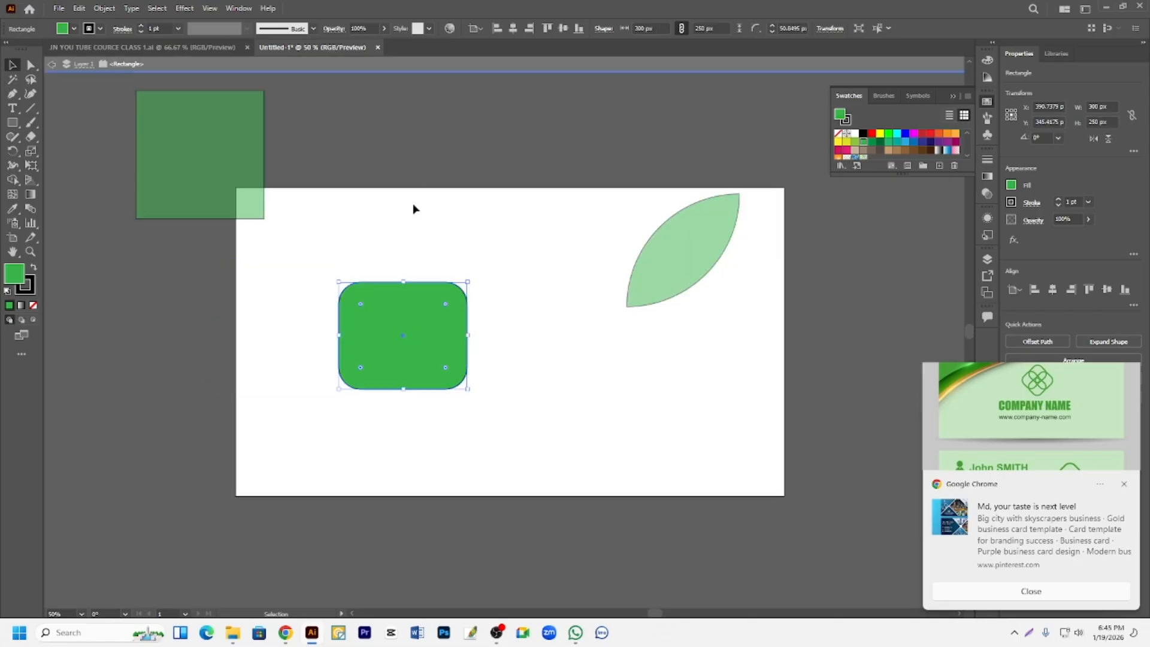
Move the rounded rectangle up over the artboard's top edge and exit isolation mode.
click(413, 226)
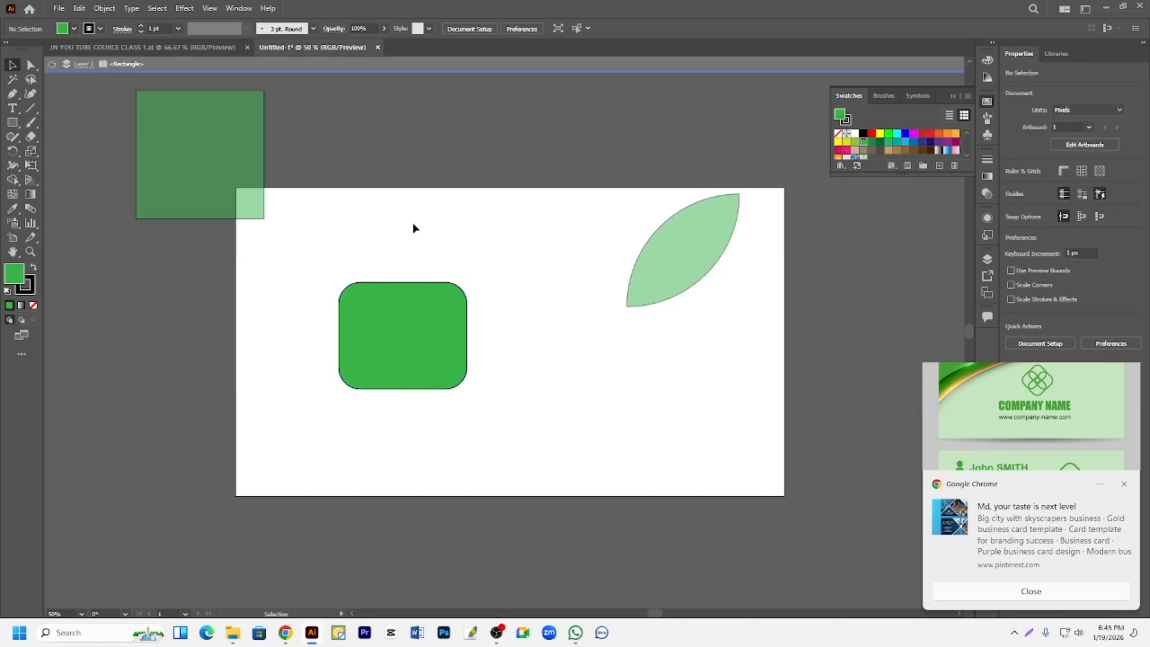
drag(403, 339, 417, 224)
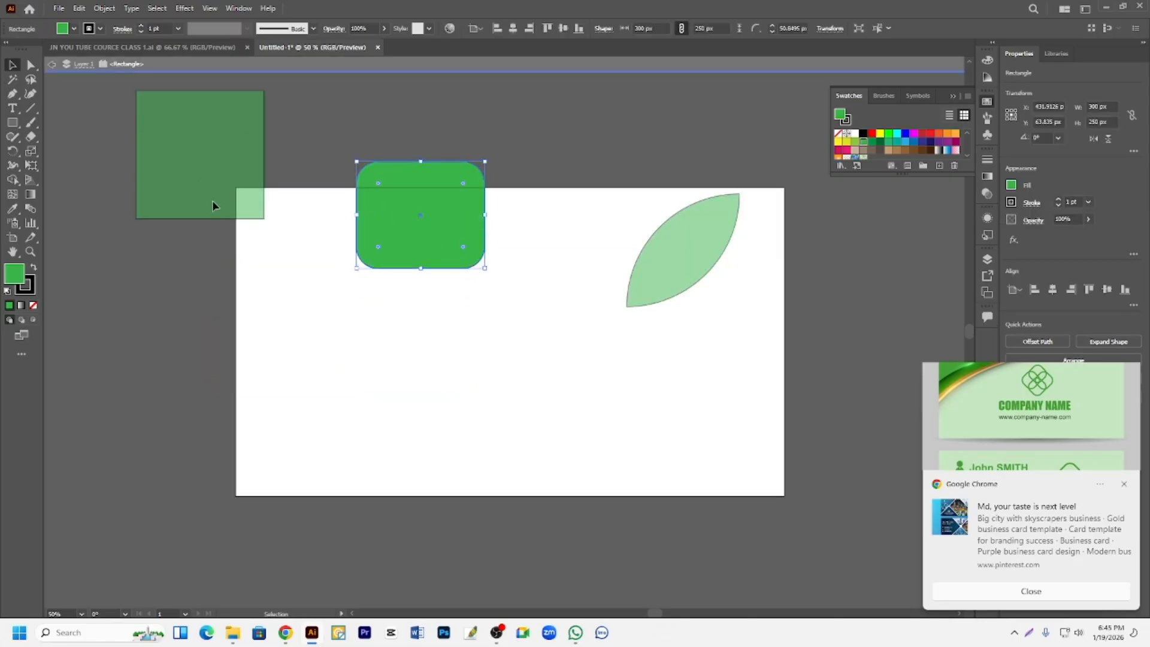
click(196, 105)
double_click(96, 156)
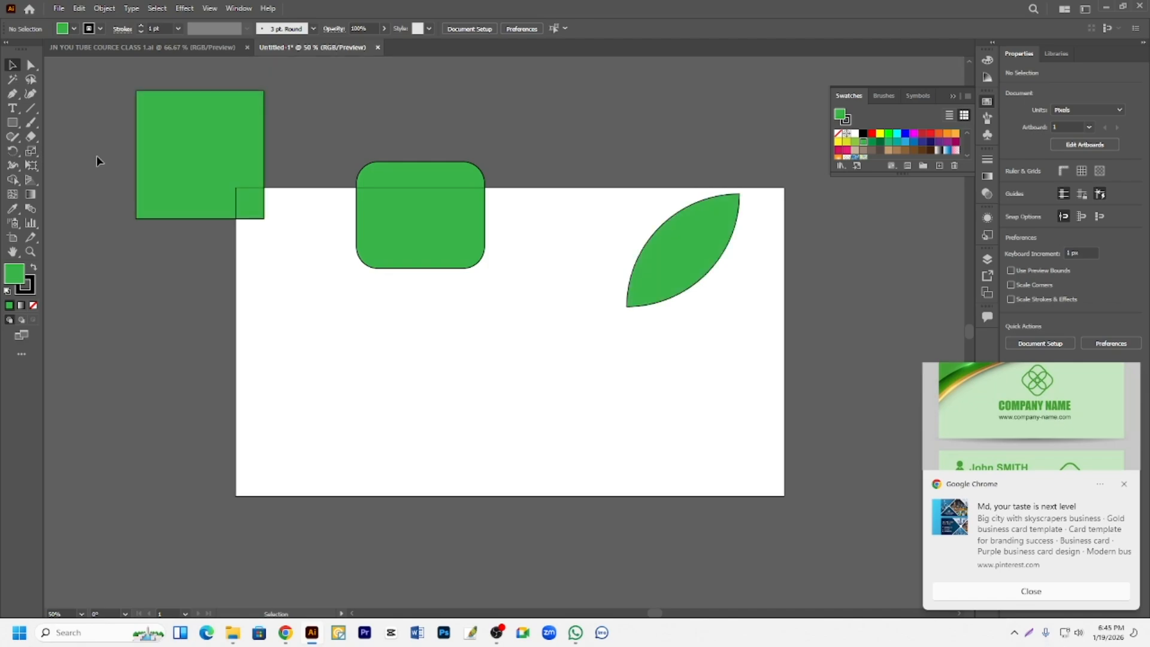
Move the 300 px square onto the artboard's left half and shift the rounded rectangle further up above it.
drag(169, 149, 426, 358)
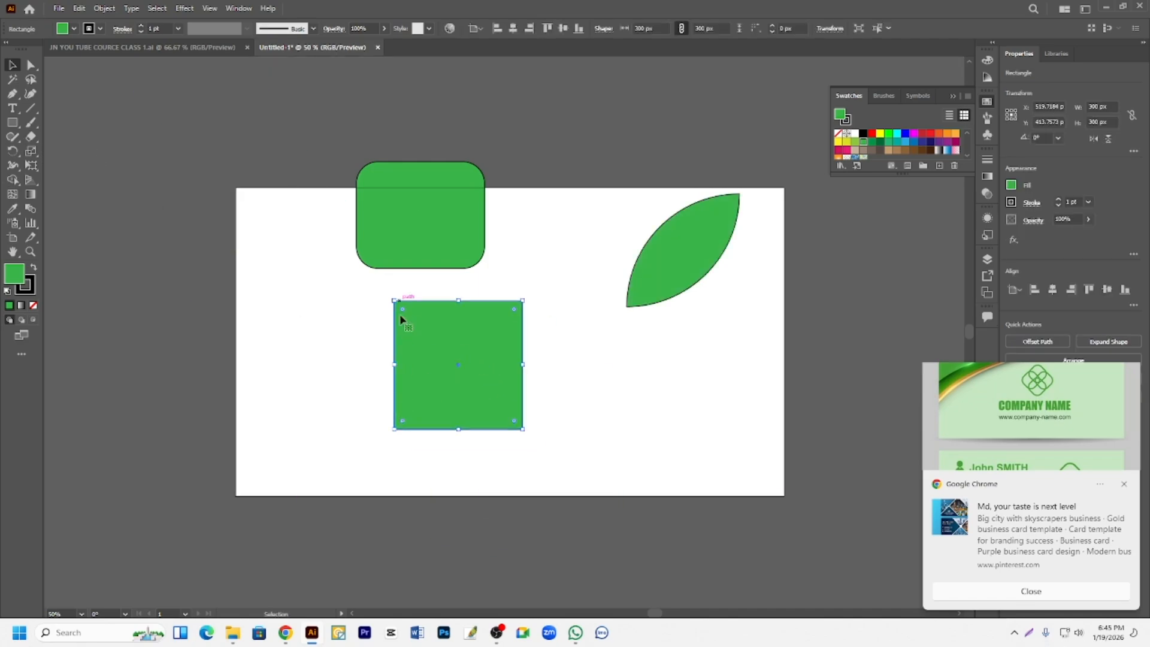
drag(403, 188, 376, 129)
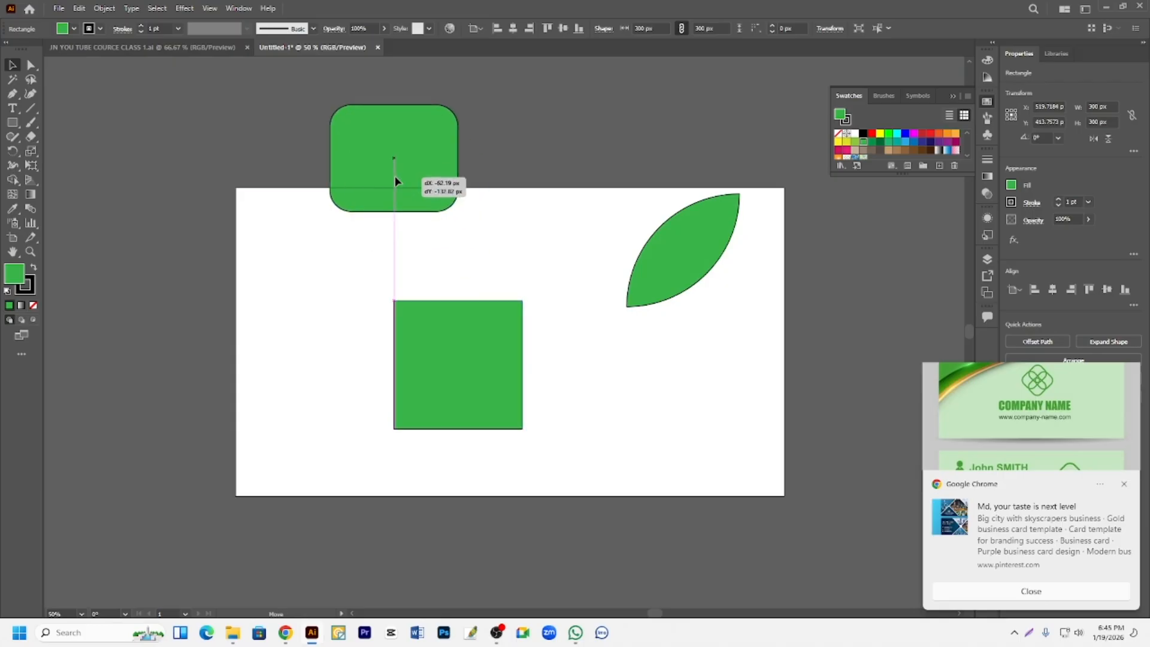
drag(432, 400, 331, 296)
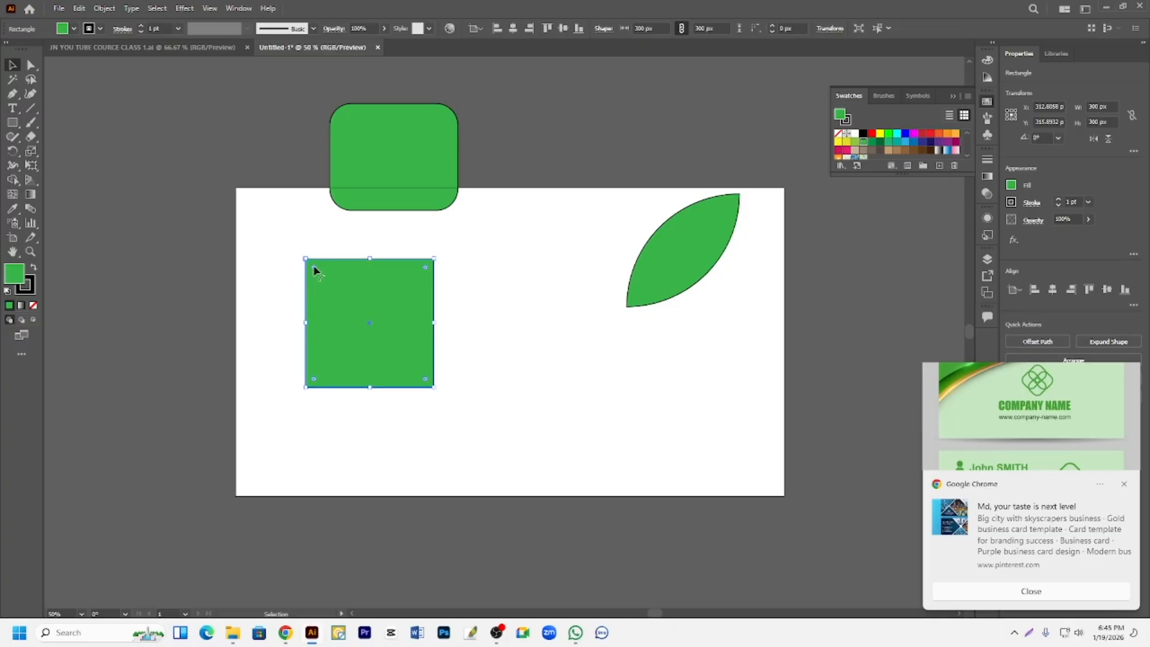
Round all the square's corners by about 75 px and cycle the corner style through inverted round to chamfer.
drag(314, 270, 337, 292)
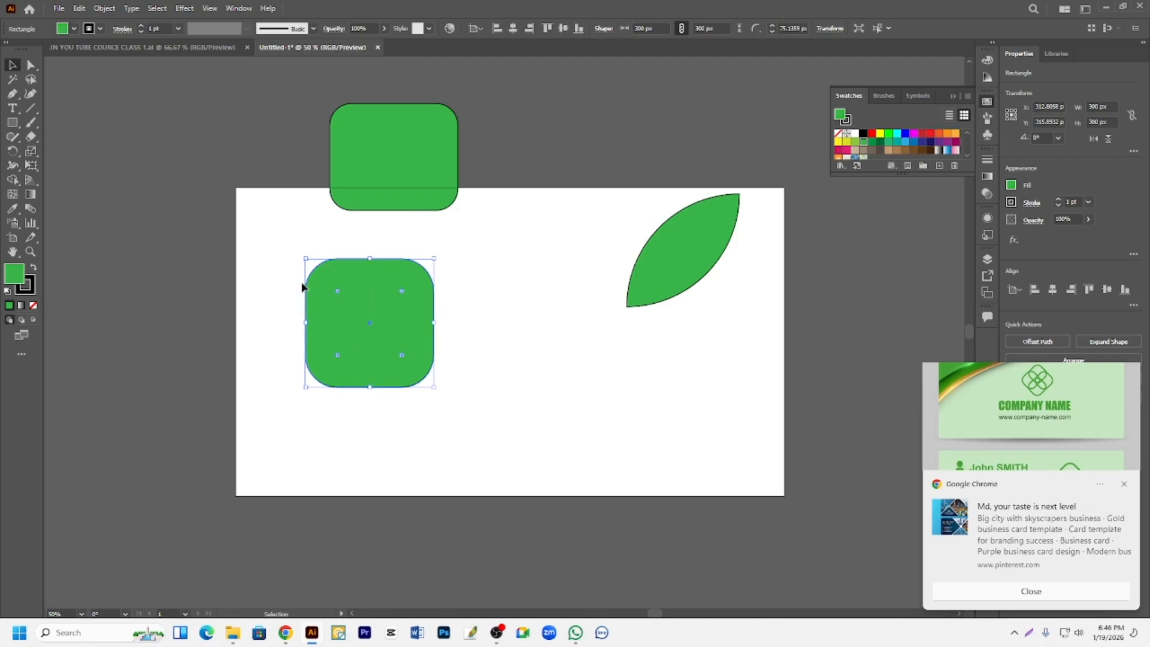
alt+click(338, 293)
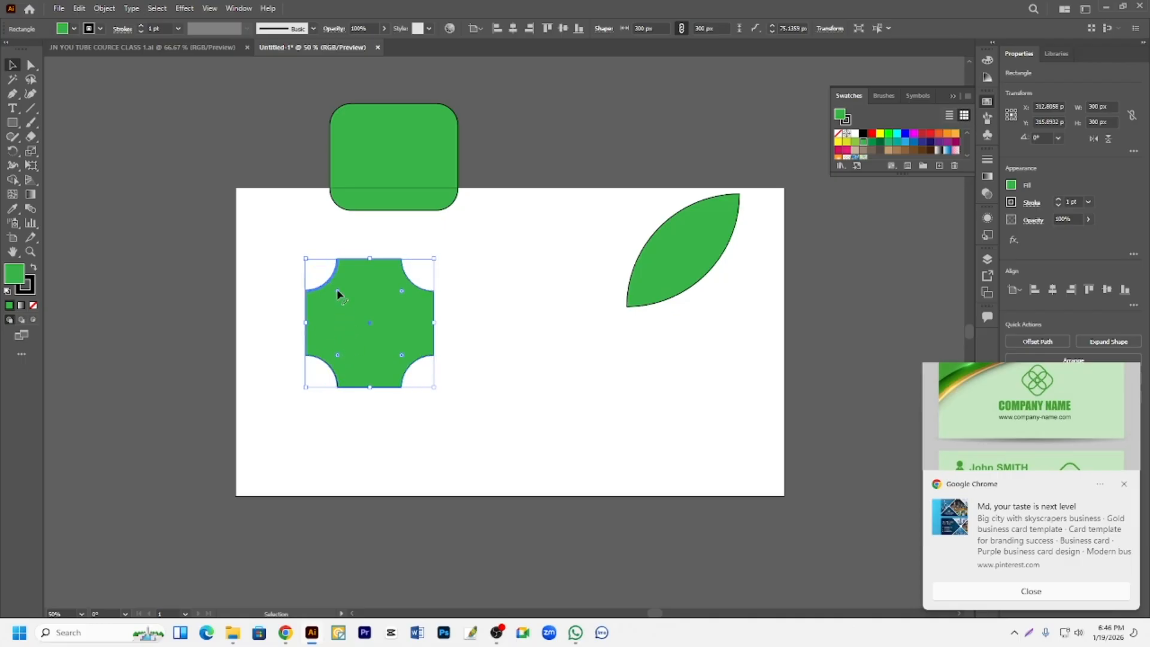
alt+click(338, 294)
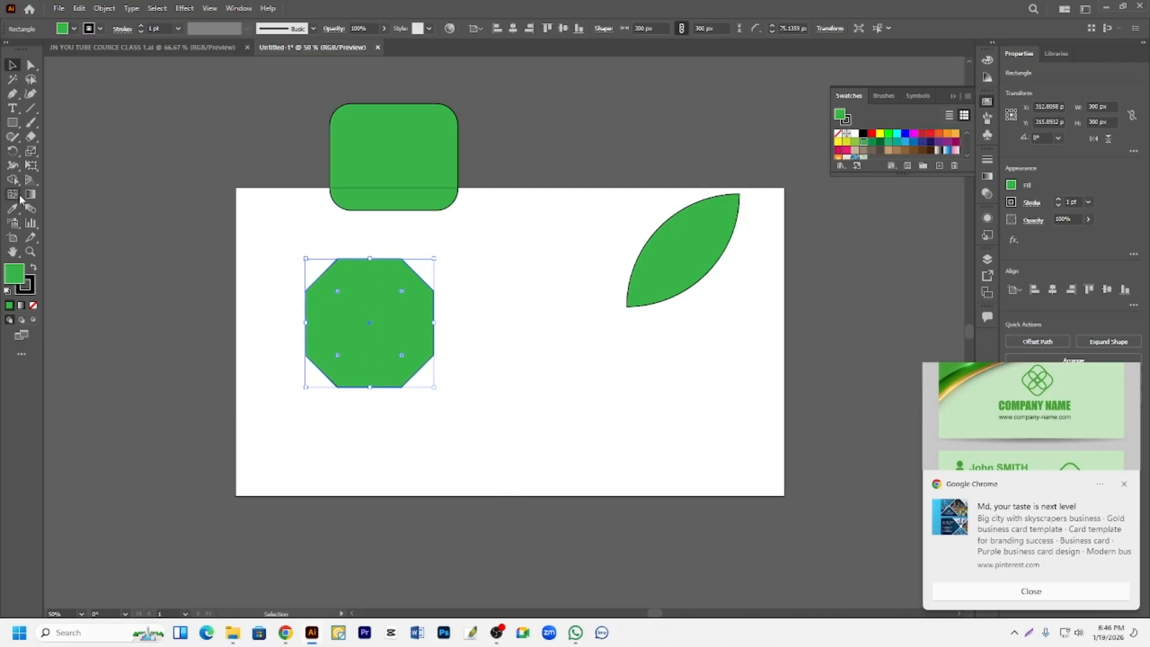
Draw a closed eight-sided shape with straight segments between the chamfered square and the leaf using the Pen tool.
click(12, 94)
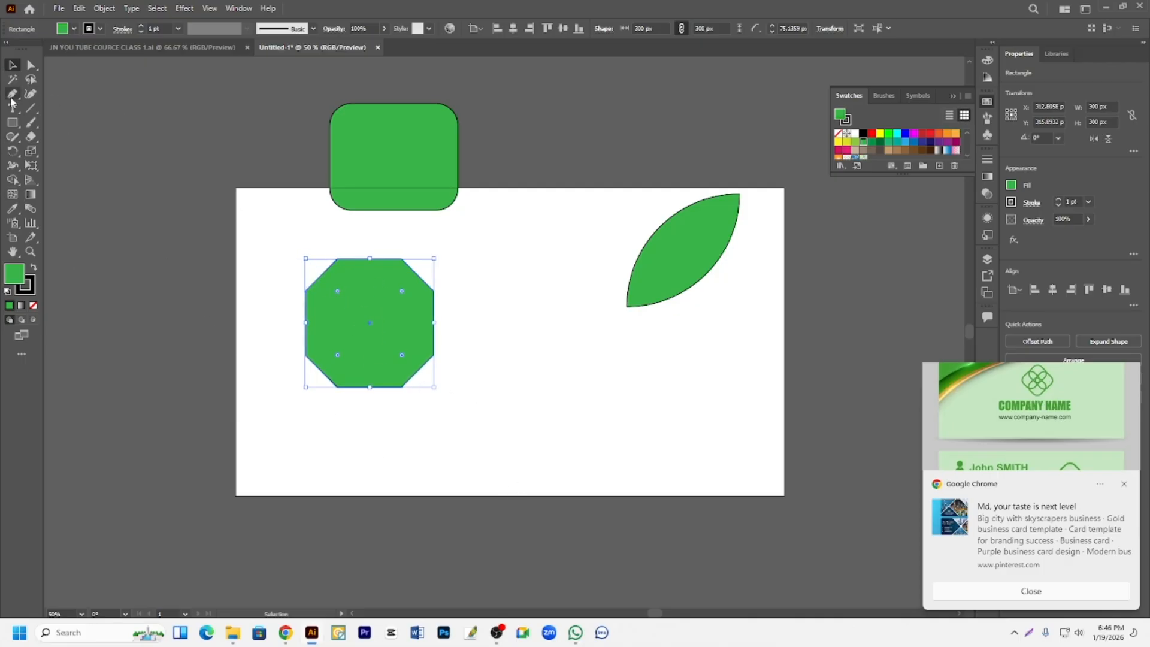
click(472, 309)
drag(502, 286, 559, 287)
click(558, 286)
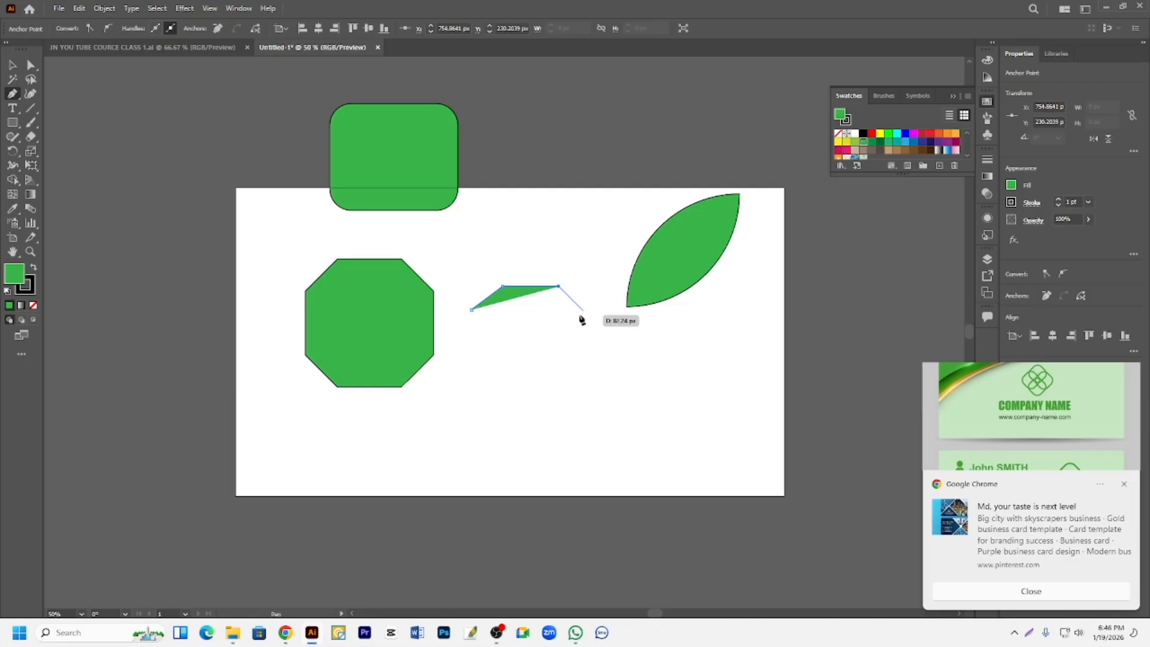
click(578, 306)
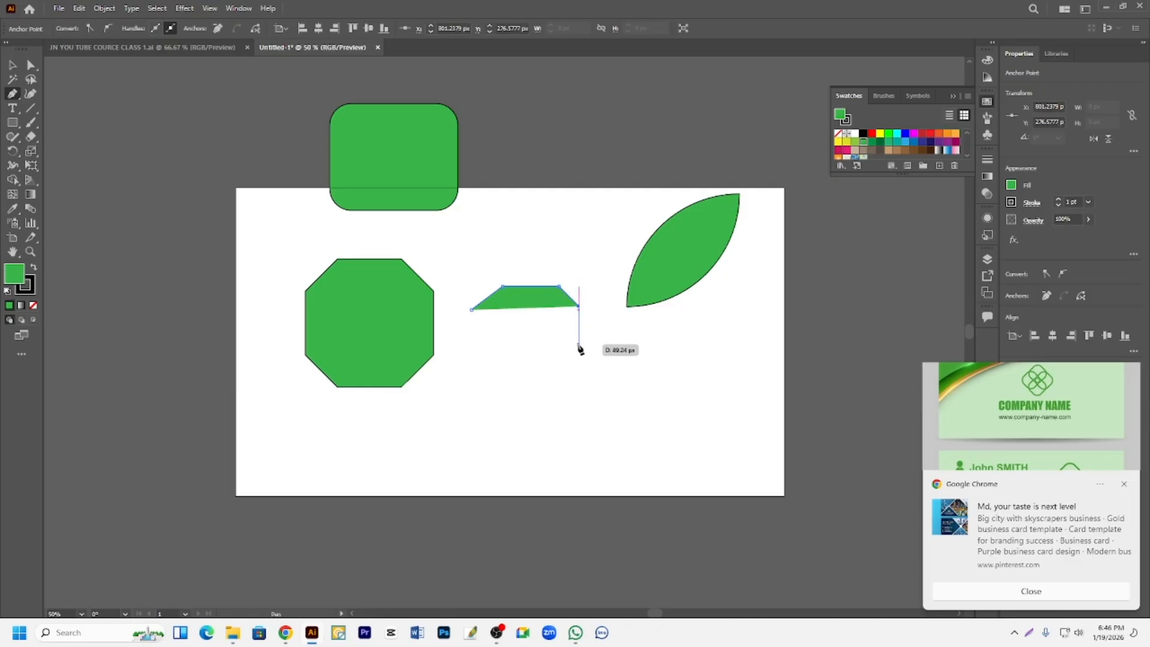
click(579, 358)
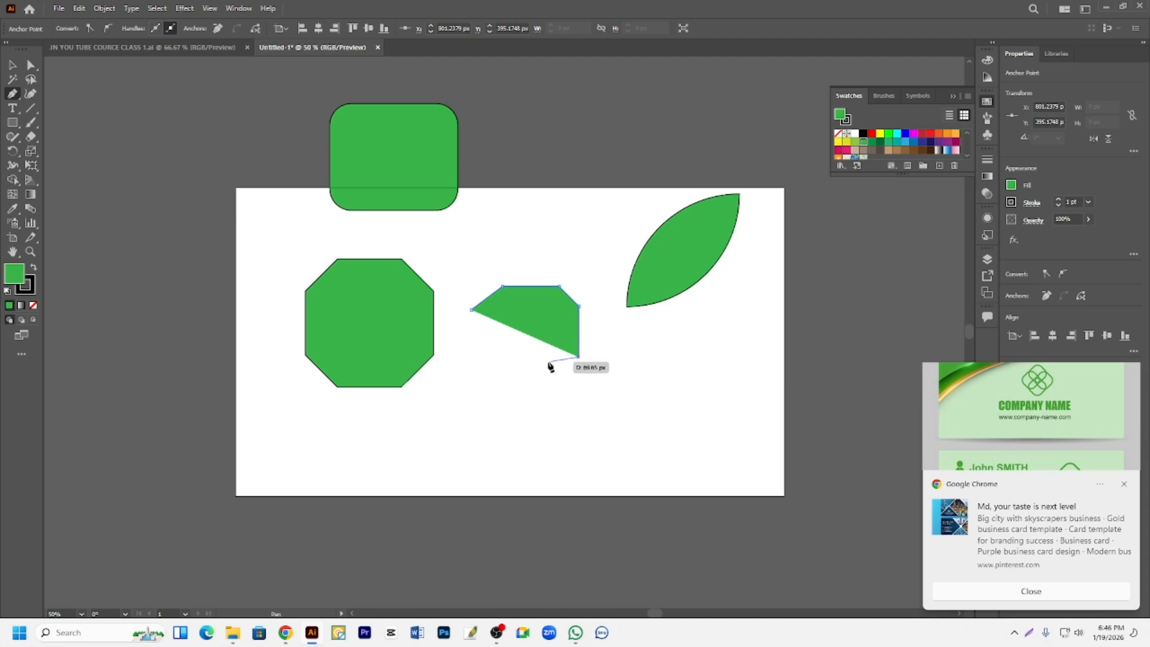
click(562, 372)
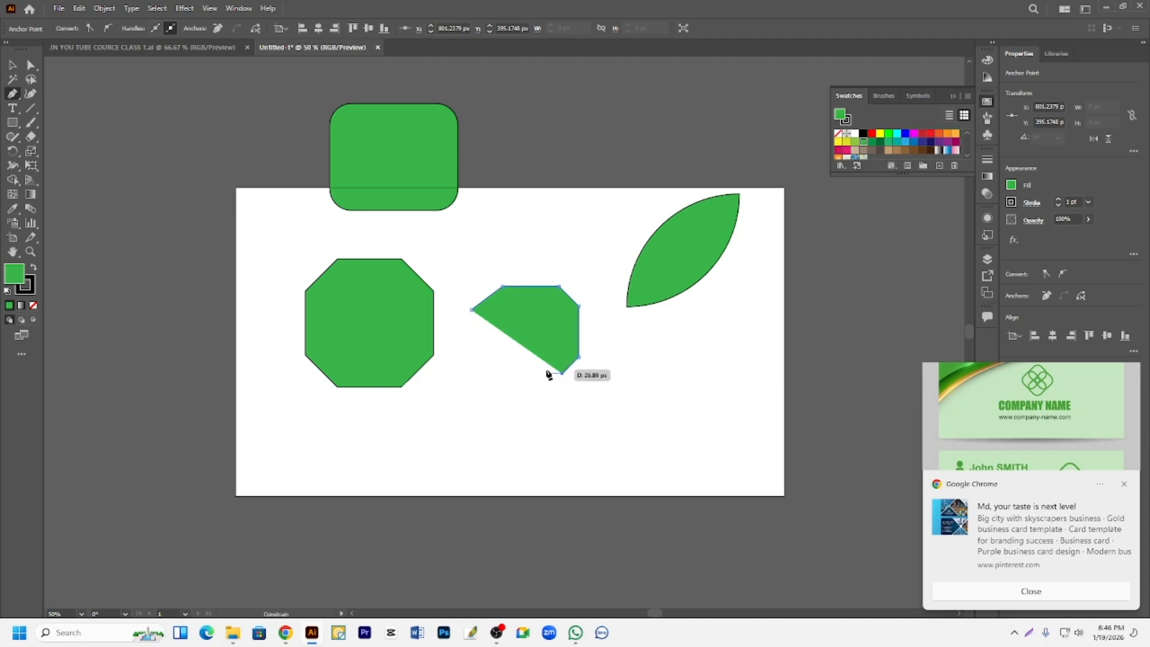
click(507, 374)
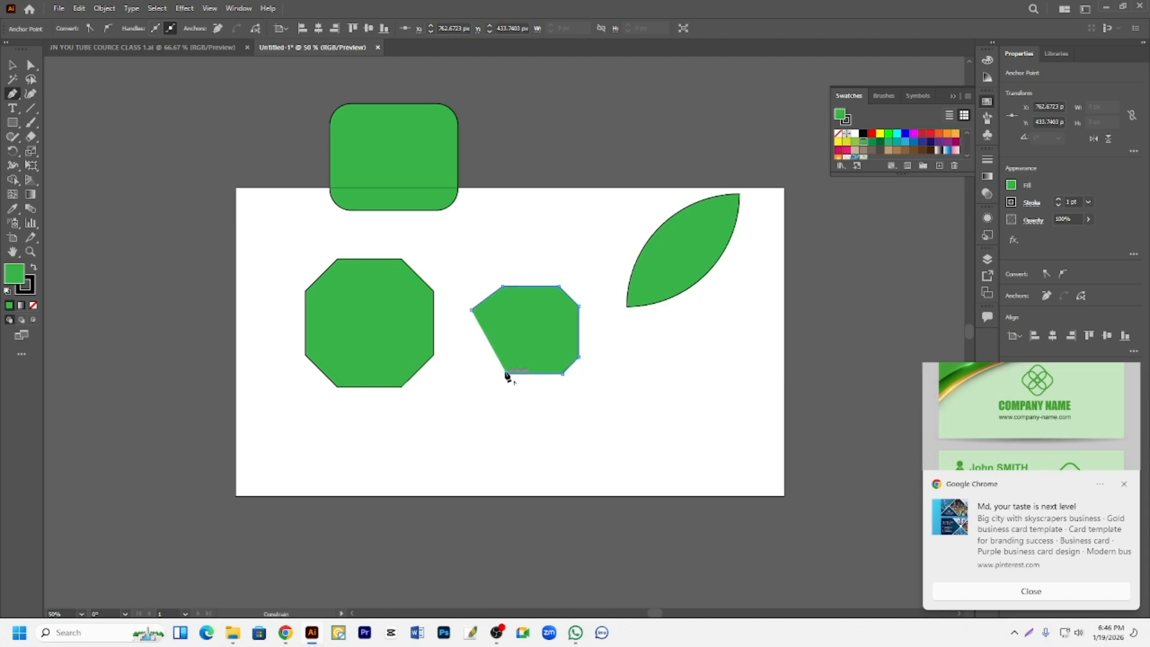
click(471, 354)
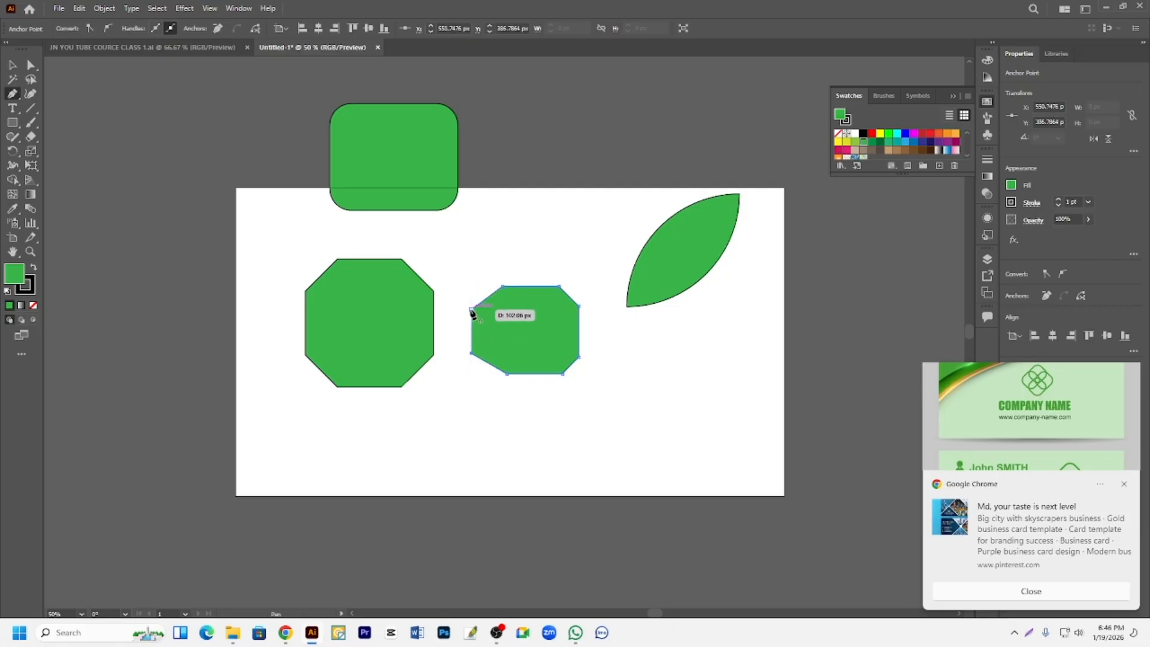
click(472, 309)
key(v)
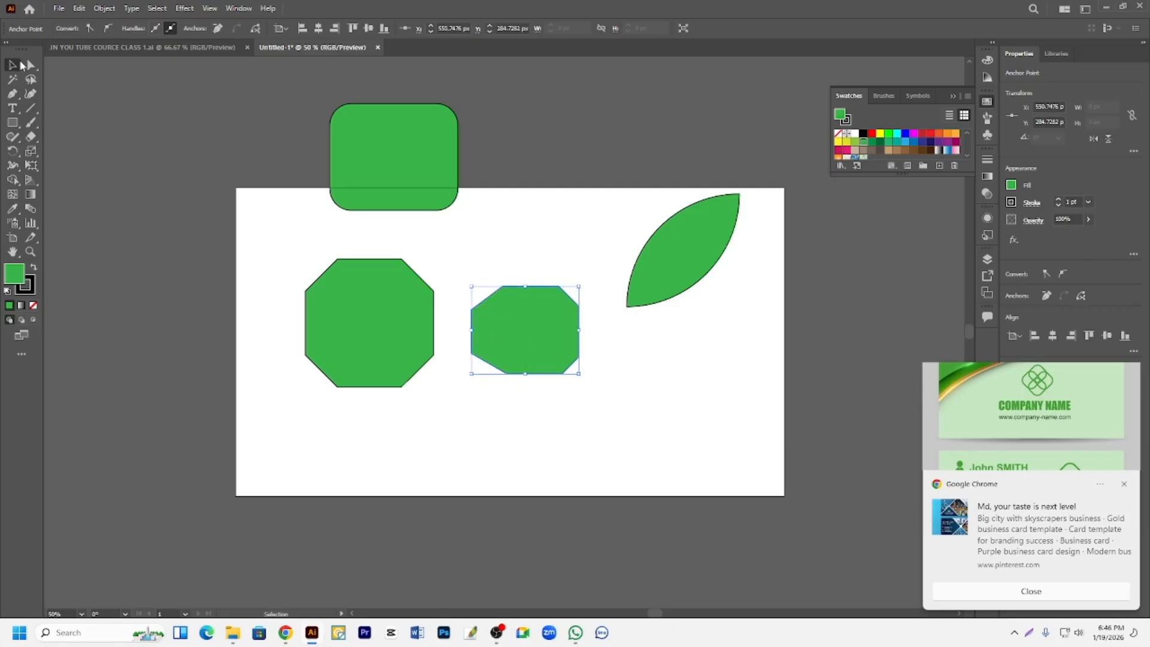
Delete the eight-sided Pen tool shape between the chamfered square and the leaf.
drag(547, 326, 572, 246)
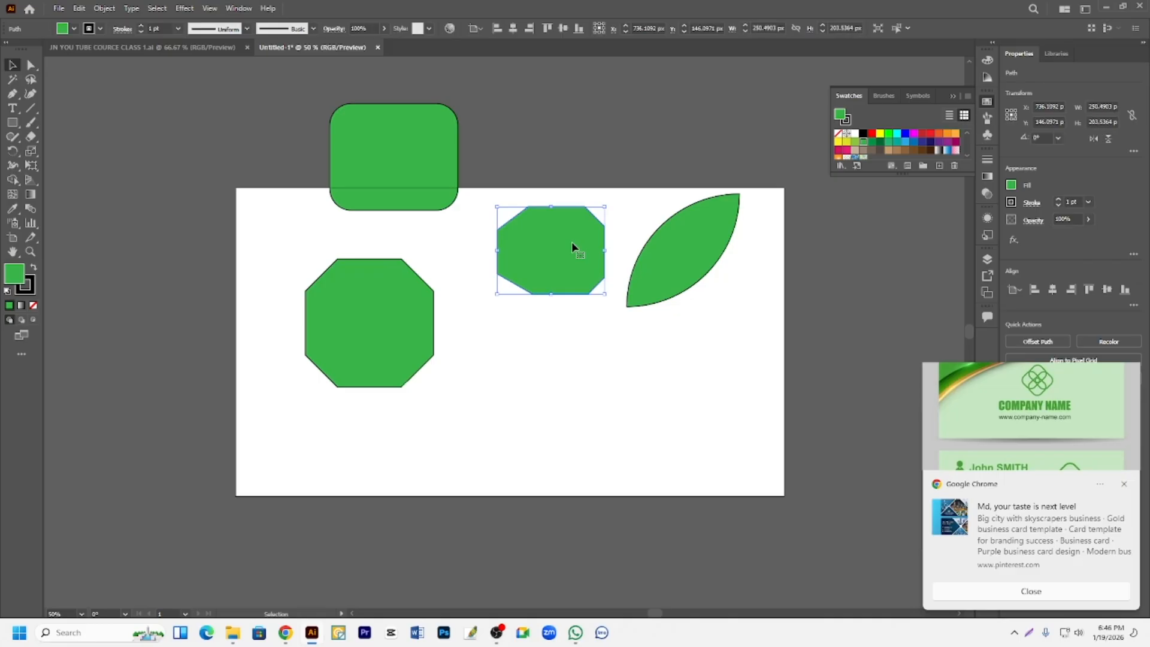
key(Delete)
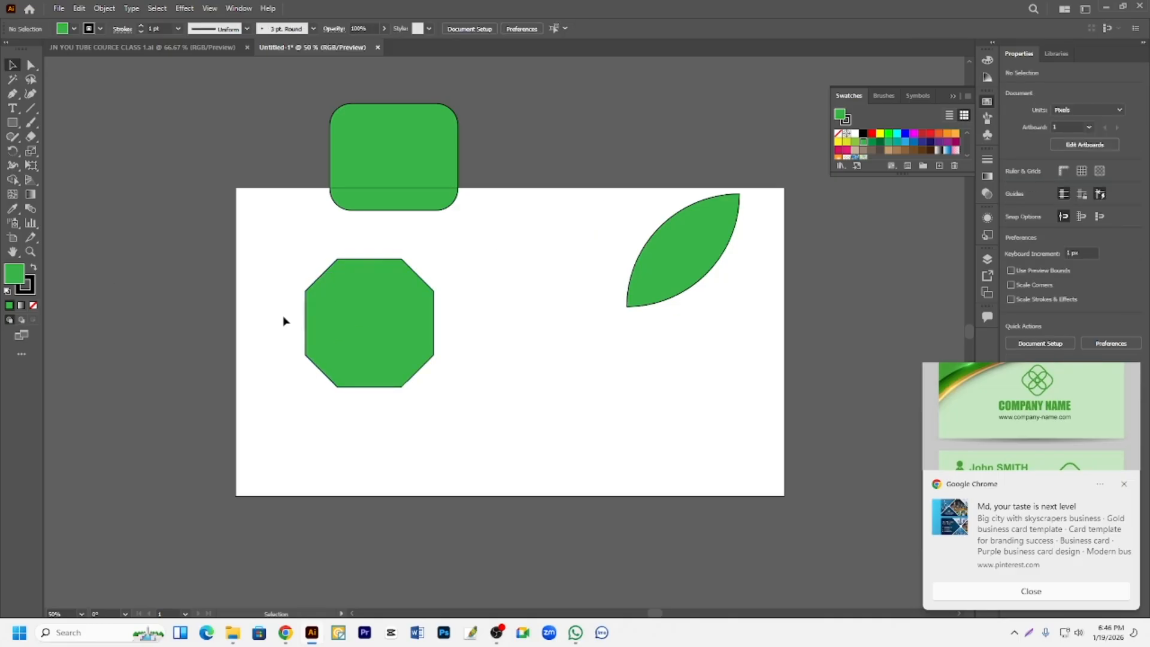
Cycle the chamfered square's corners through round and inverted round back to chamfer, and move it over the artboard's left edge.
click(369, 283)
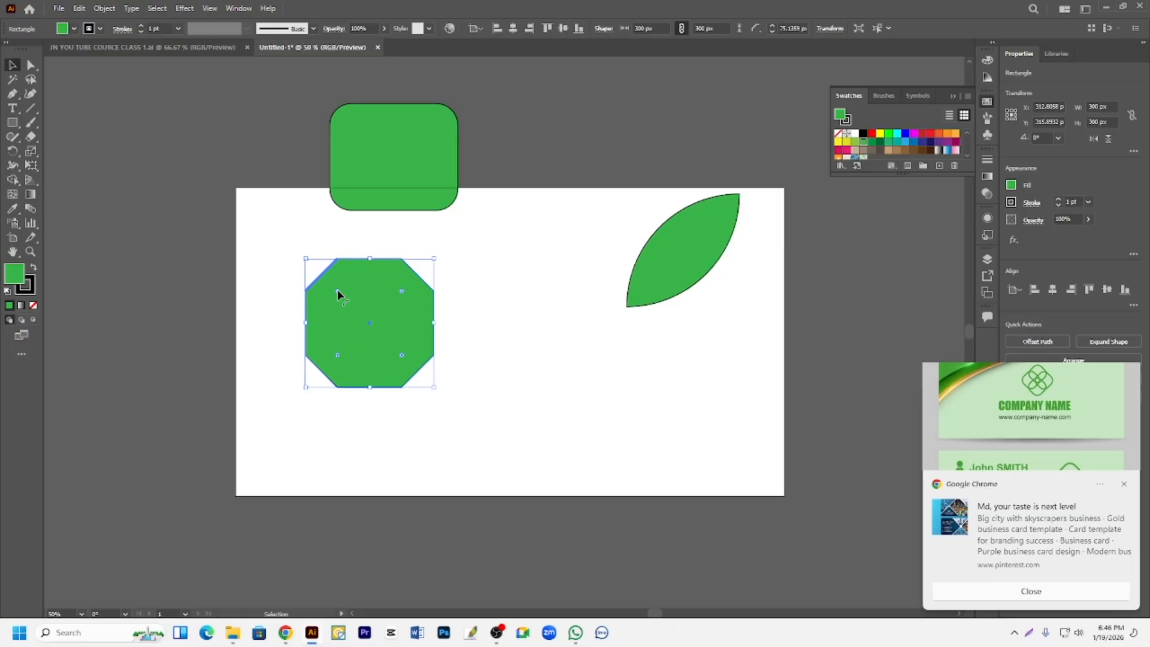
alt+click(336, 292)
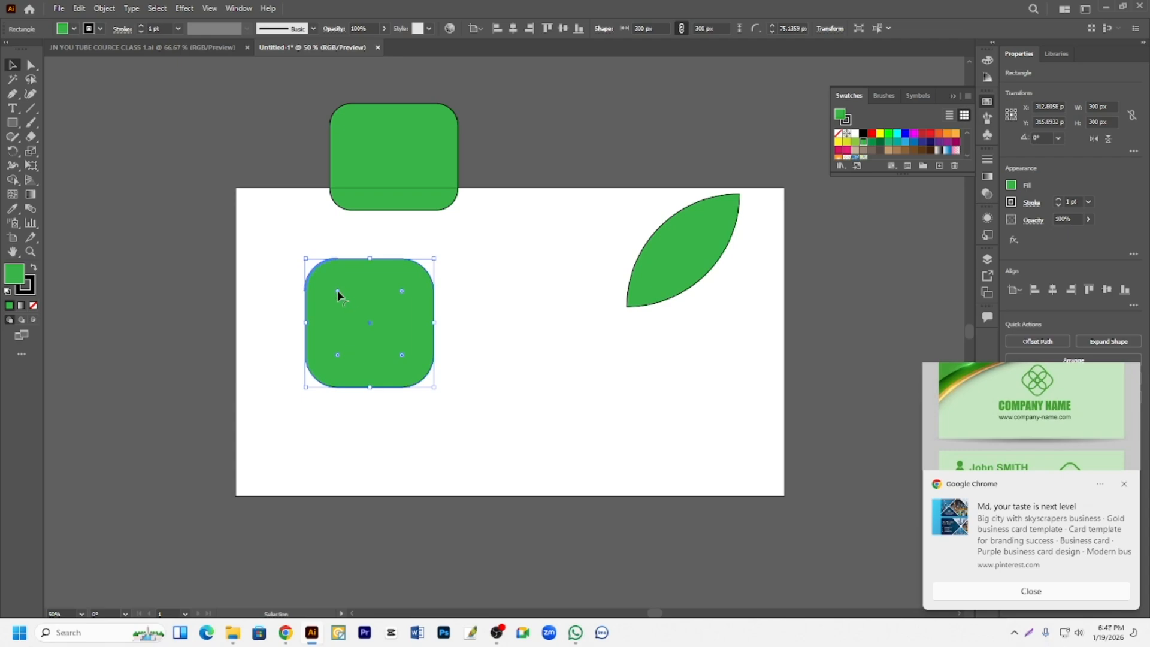
alt+click(337, 292)
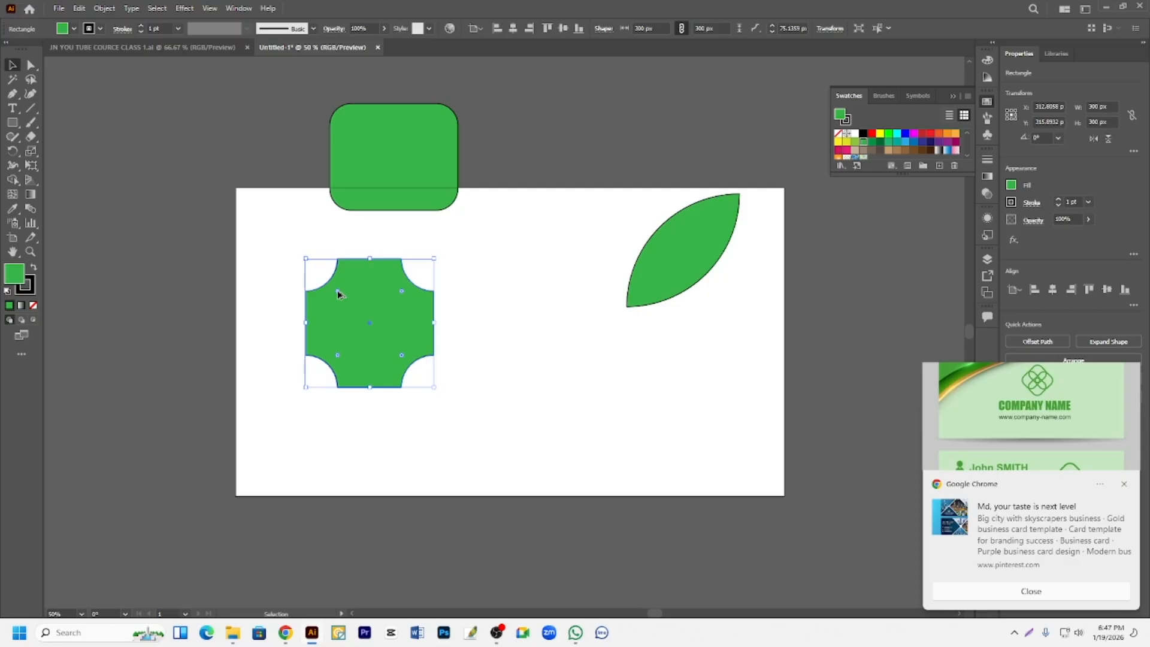
alt+click(337, 292)
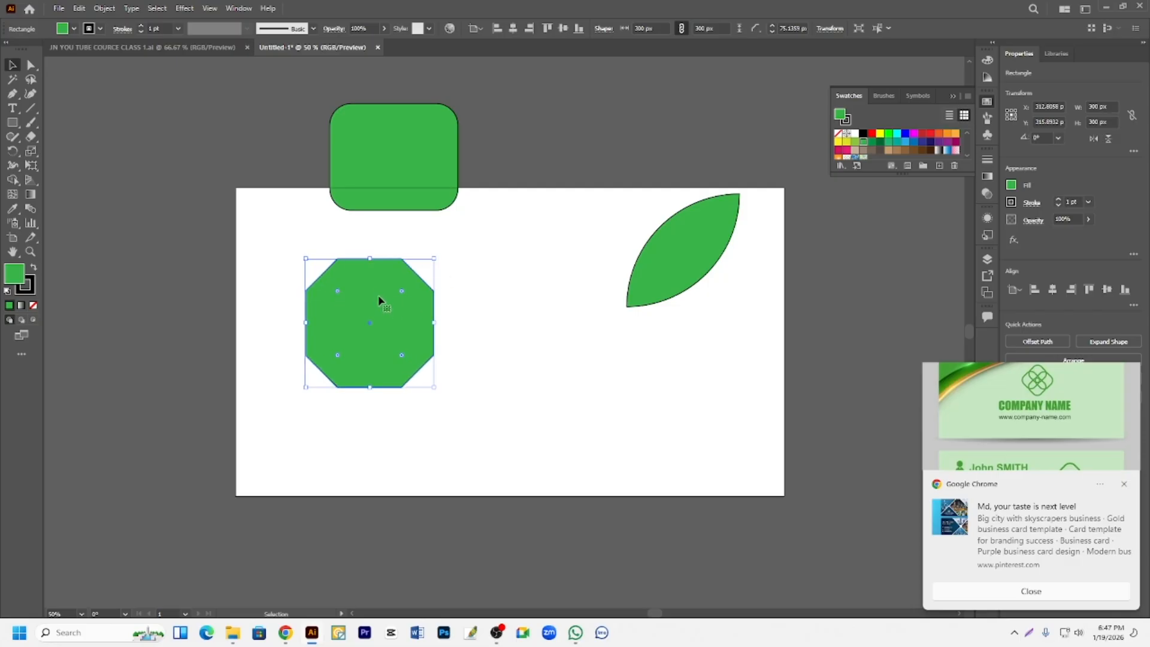
drag(362, 309, 250, 221)
Draw a hexagon about 282 by 244 px below the rounded rectangle with the Polygon tool.
click(13, 123)
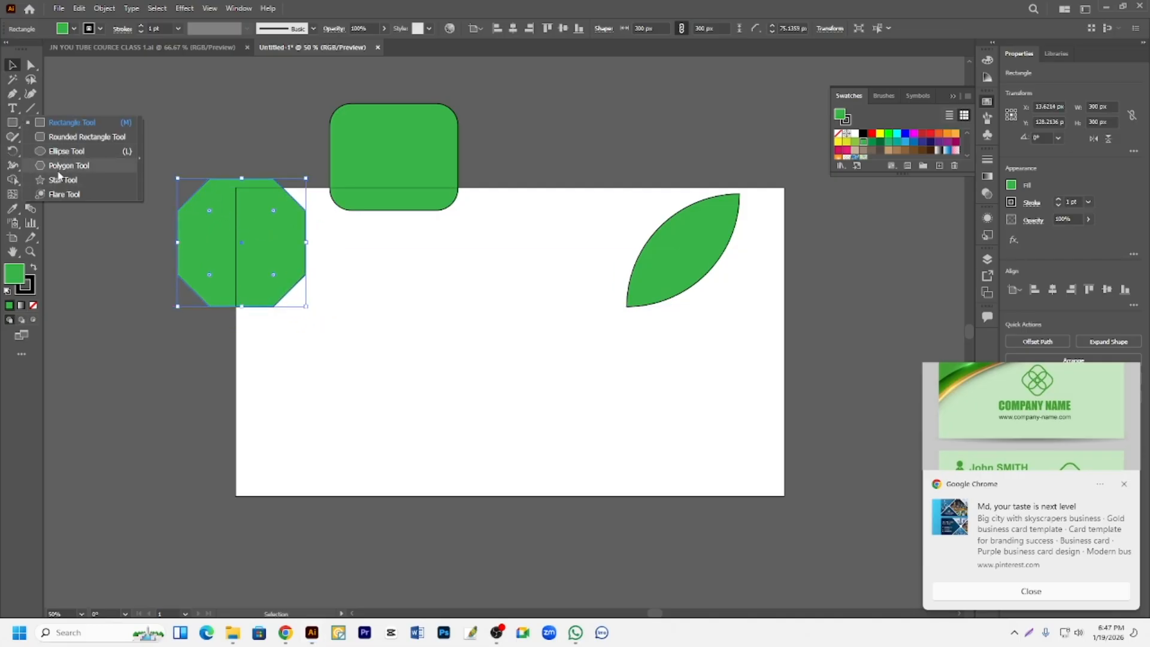
click(57, 166)
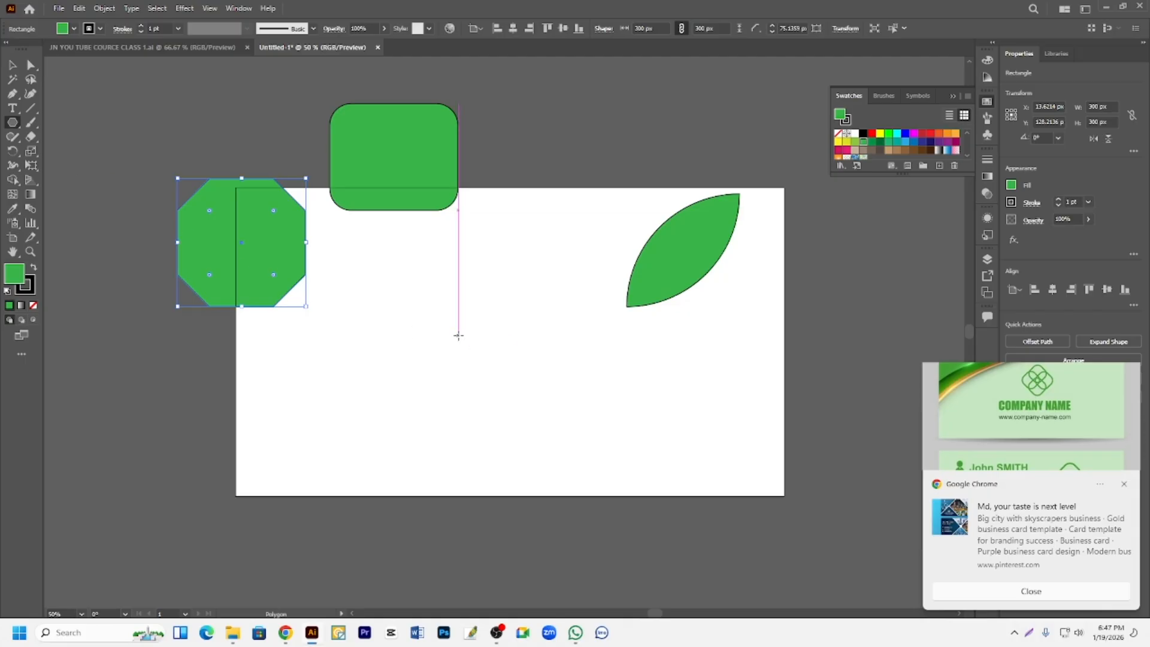
drag(394, 287, 429, 336)
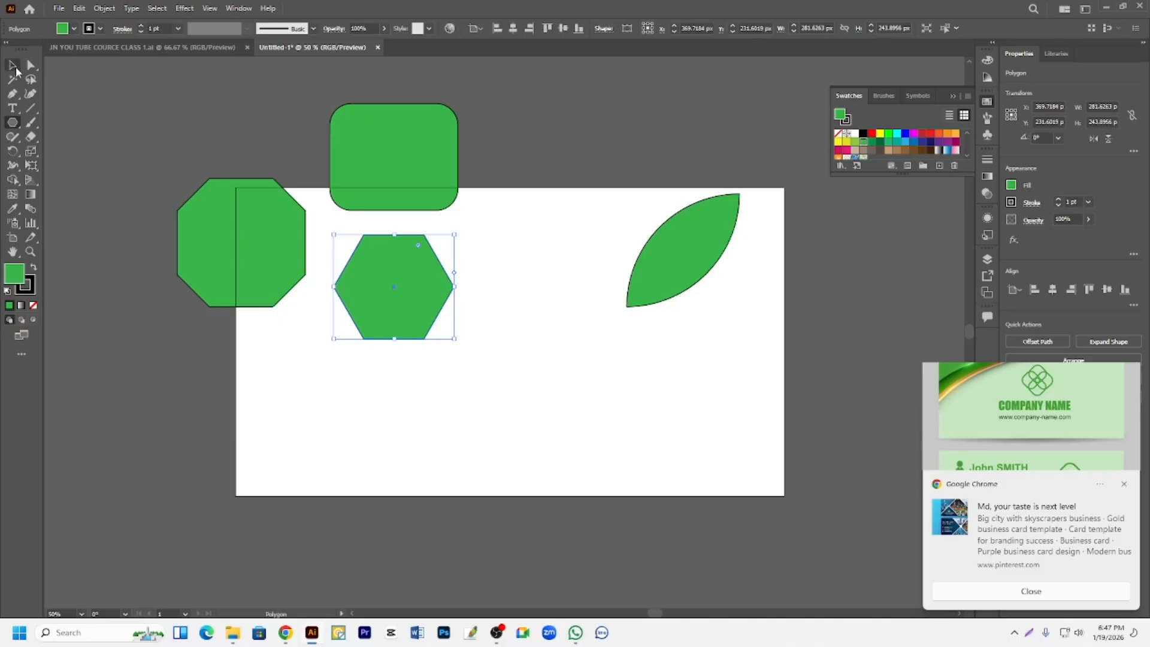
click(16, 71)
Draw a closed triangle about 263 by 186 px in the artboard's lower middle with the Pen tool.
right_click(13, 124)
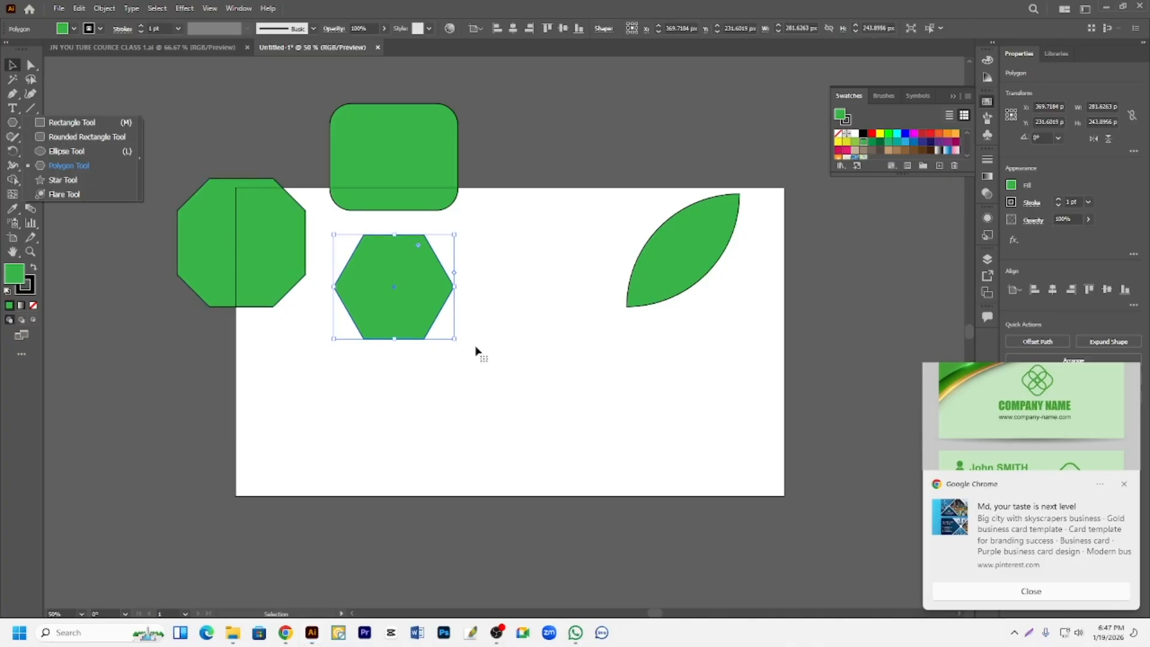
click(12, 93)
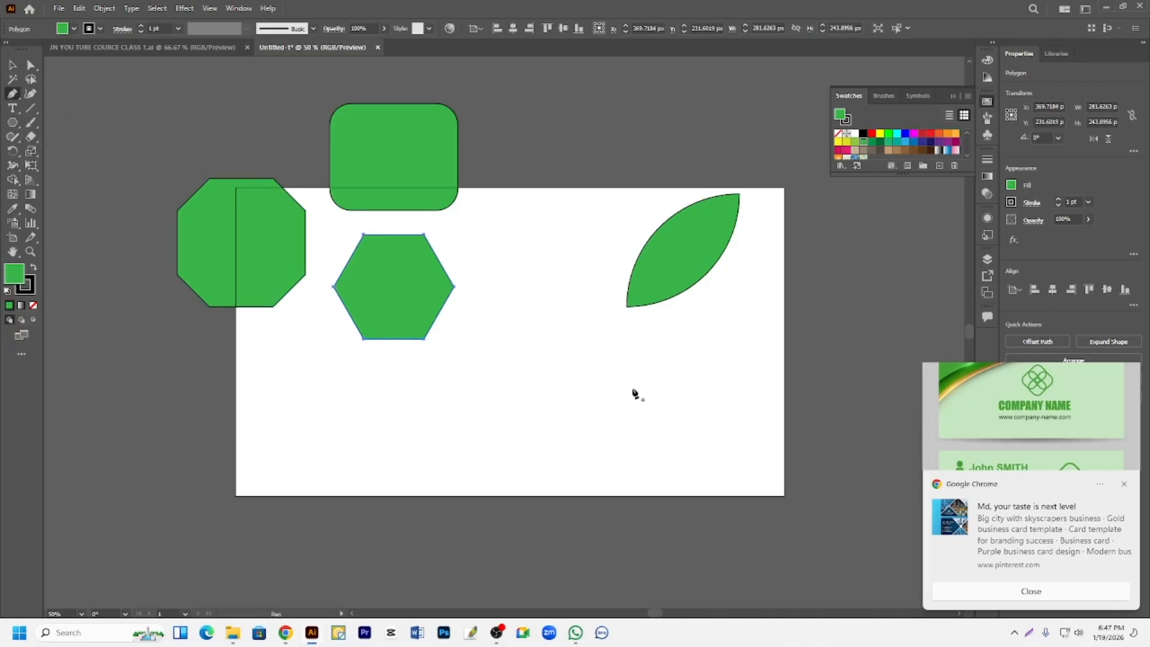
click(477, 444)
click(524, 365)
click(590, 439)
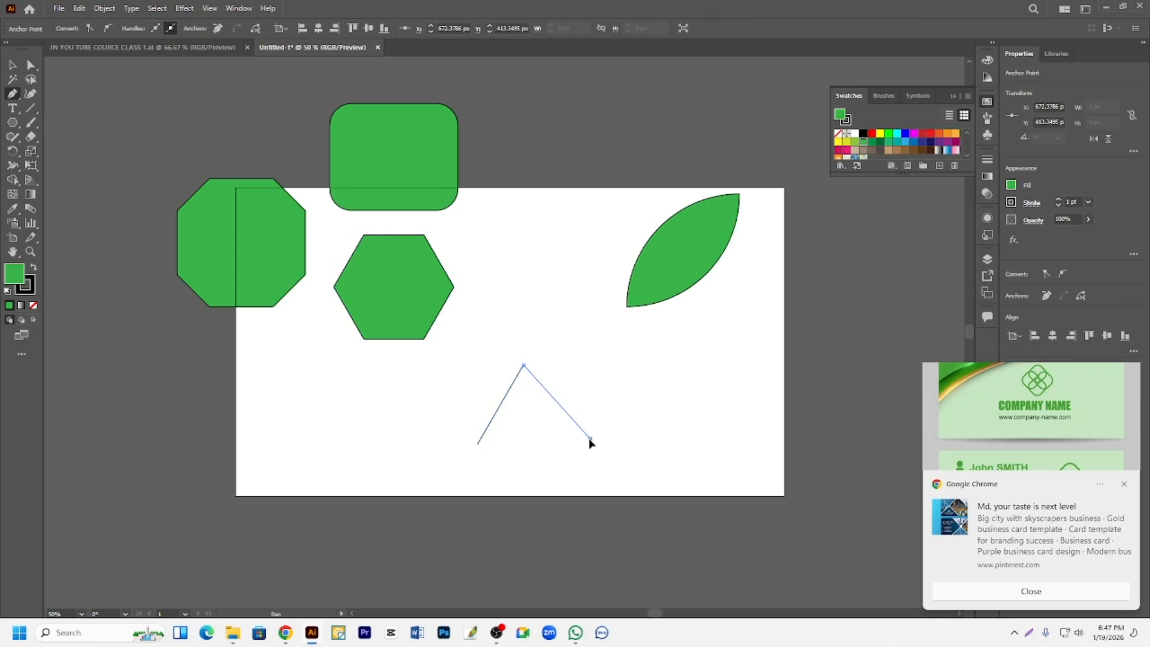
click(477, 444)
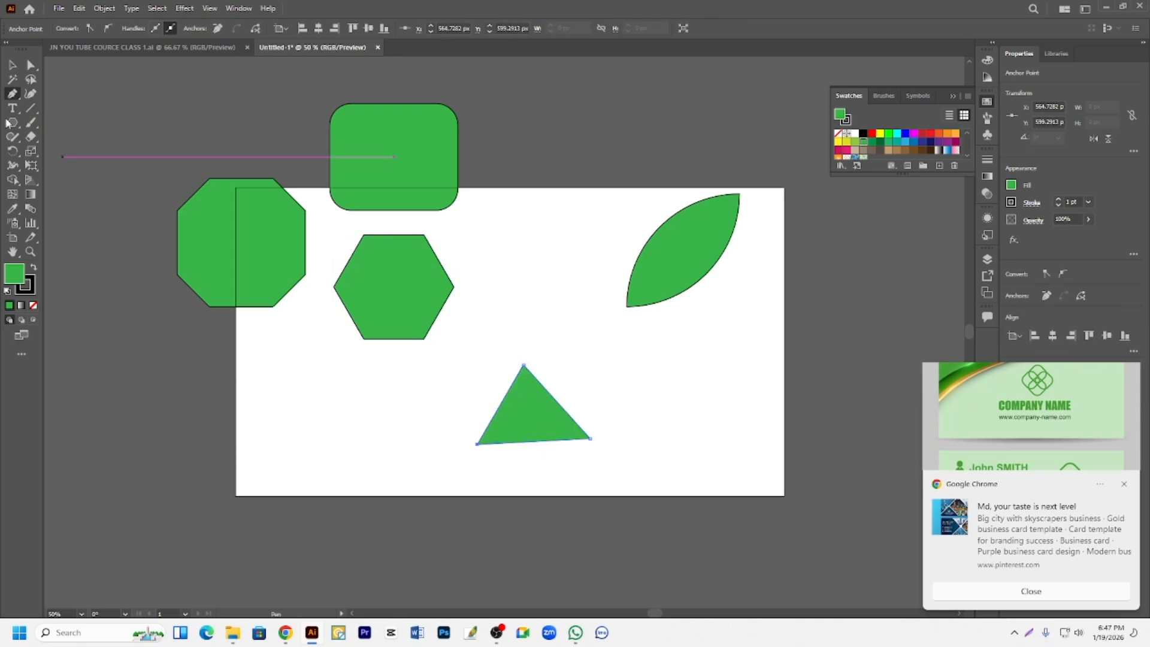
Move the pen-drawn triangle and the hexagon above the artboard, to the right of the rounded rectangle.
click(12, 65)
drag(525, 392, 667, 153)
drag(383, 307, 522, 143)
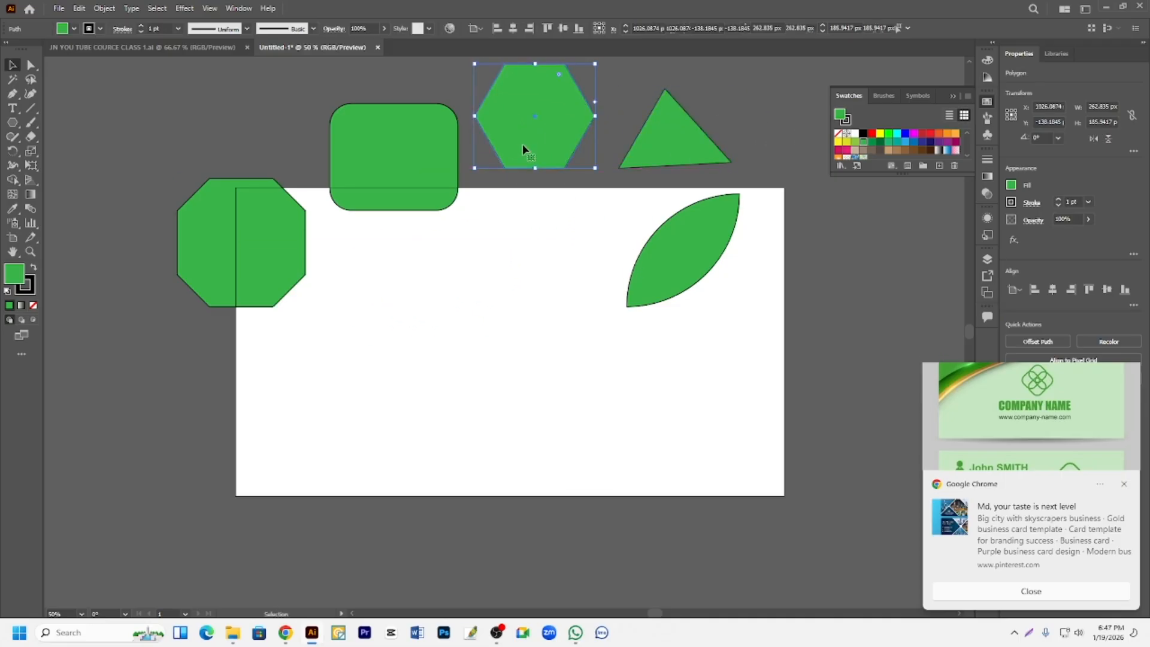
Draw a five-pointed star about 415 by 394 px below the rounded rectangle with the Star tool.
click(9, 127)
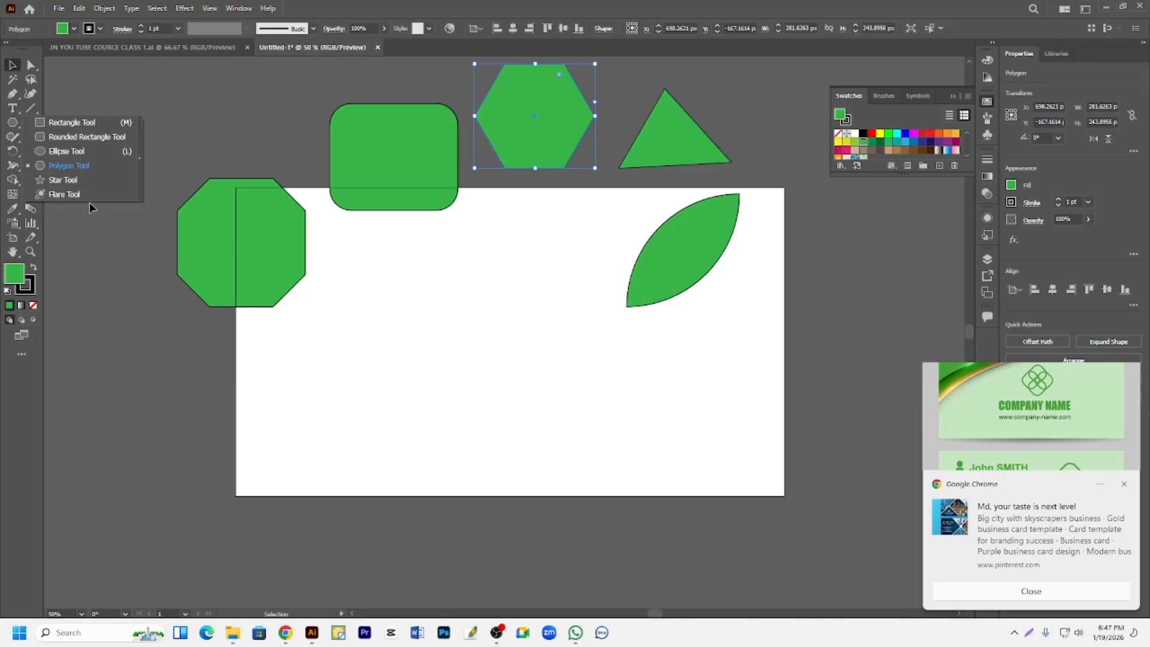
click(44, 163)
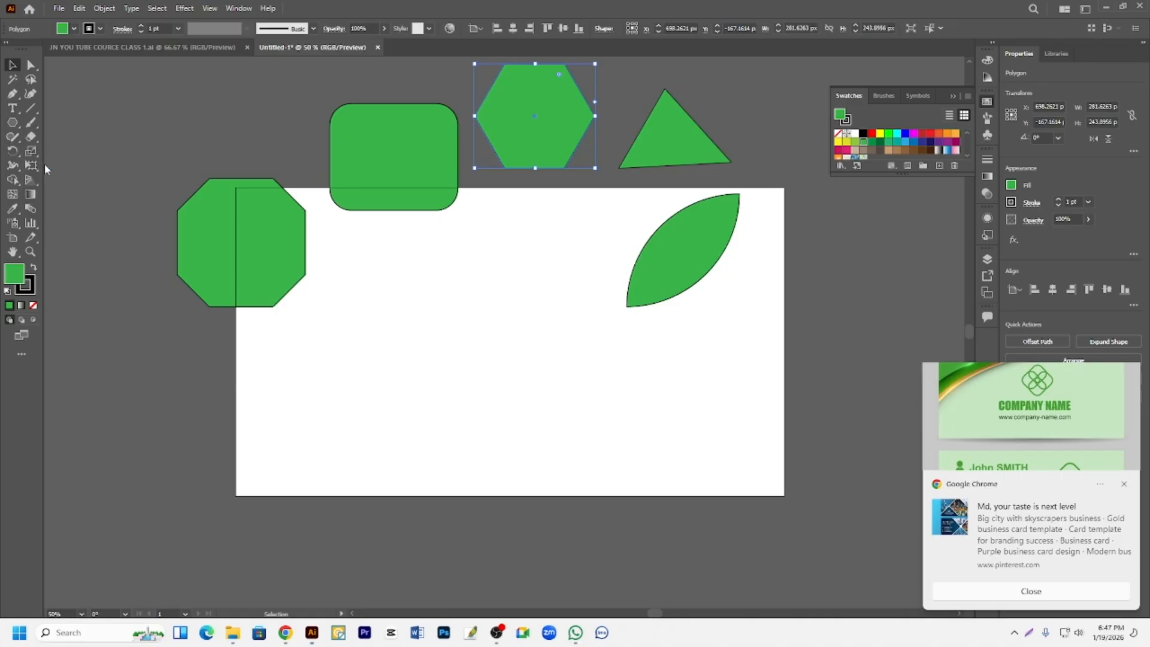
click(12, 122)
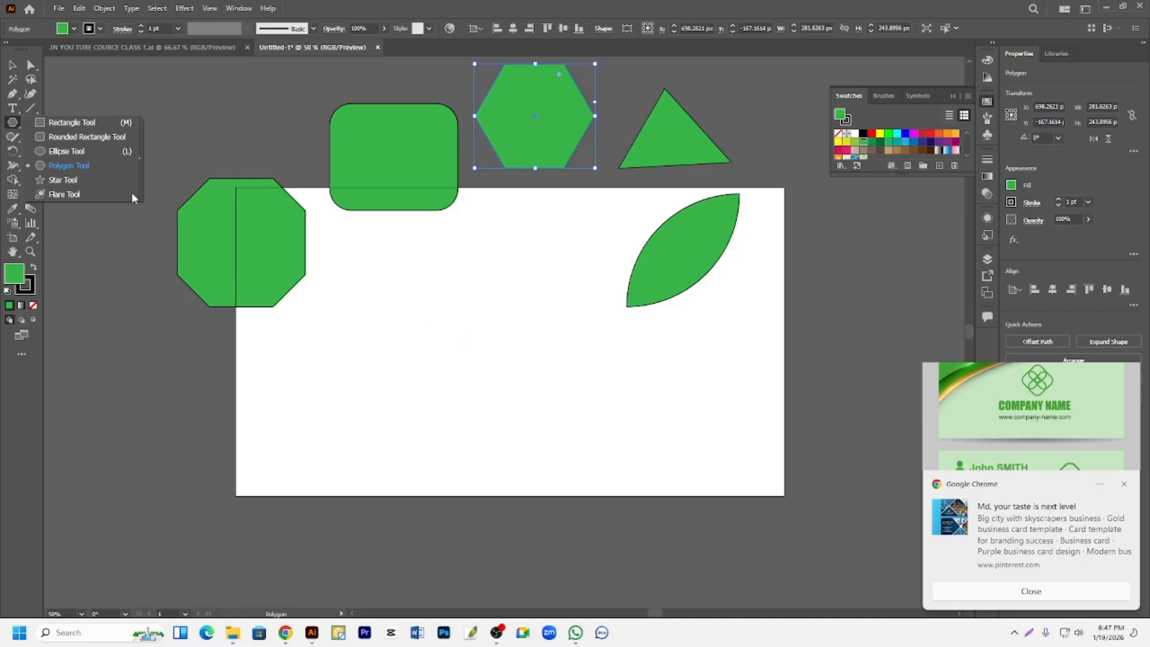
click(57, 180)
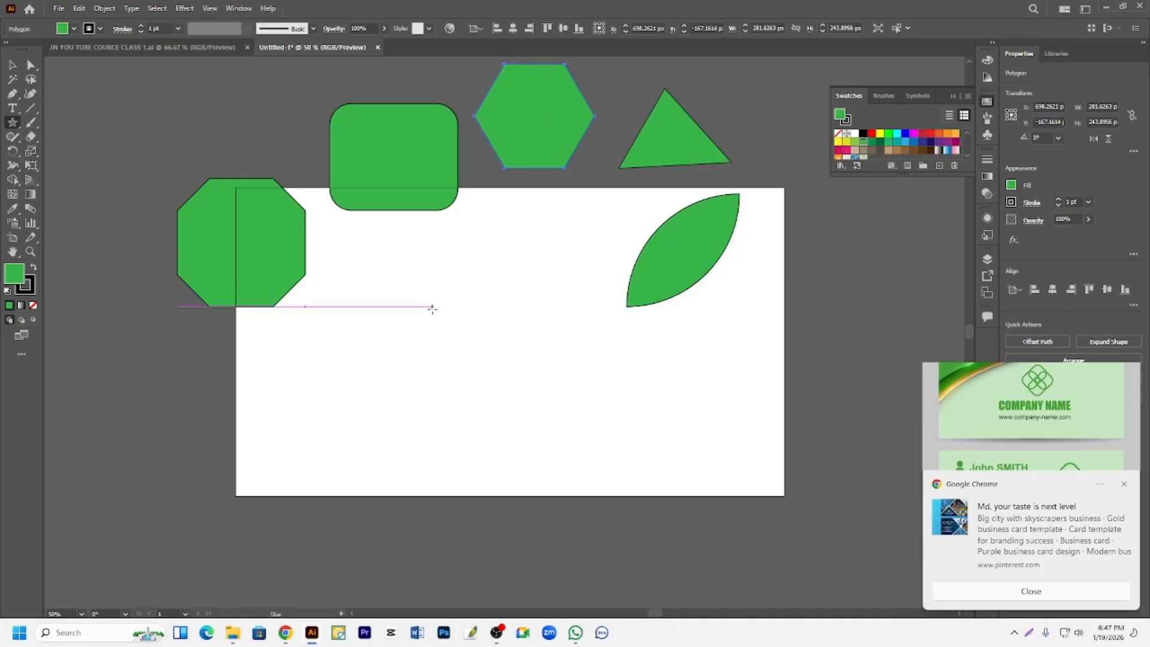
drag(433, 309, 493, 379)
key(v)
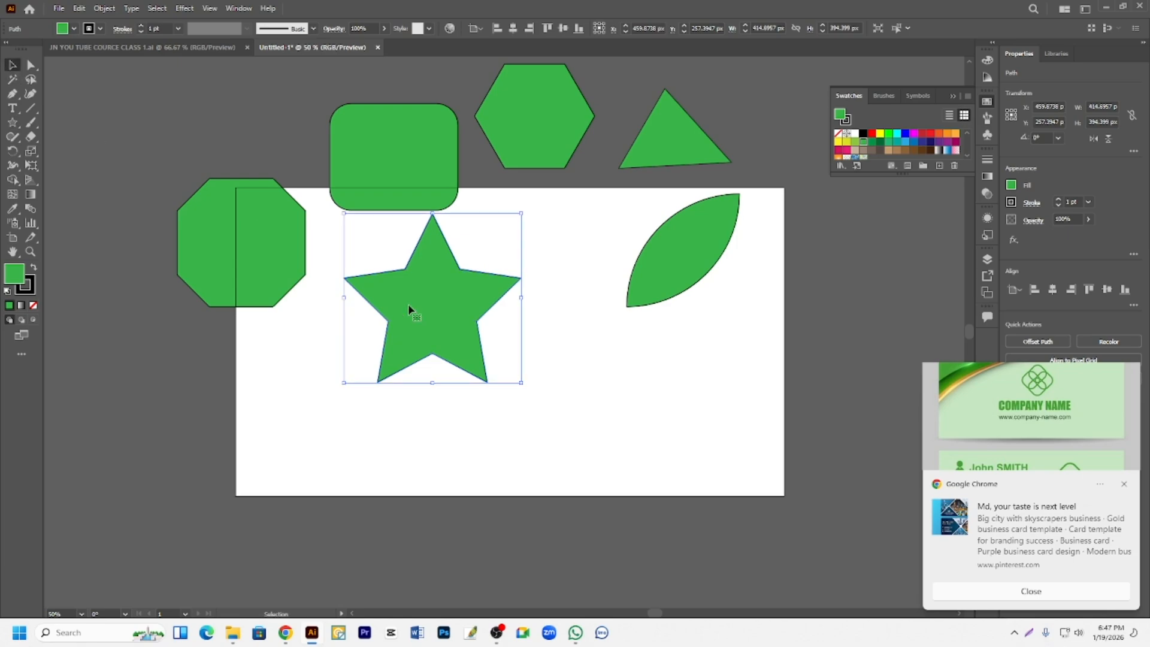
Move the star over the artboard's right edge and the leaf over its upper-right corner.
drag(412, 305, 470, 340)
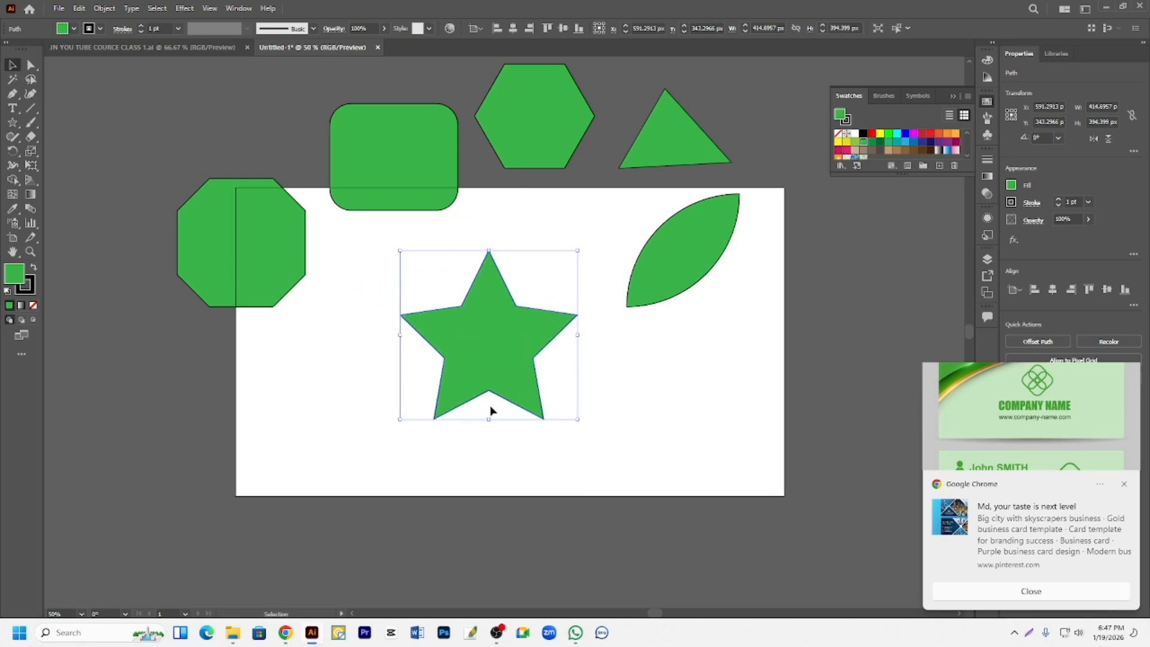
drag(501, 372, 756, 397)
drag(683, 264, 769, 202)
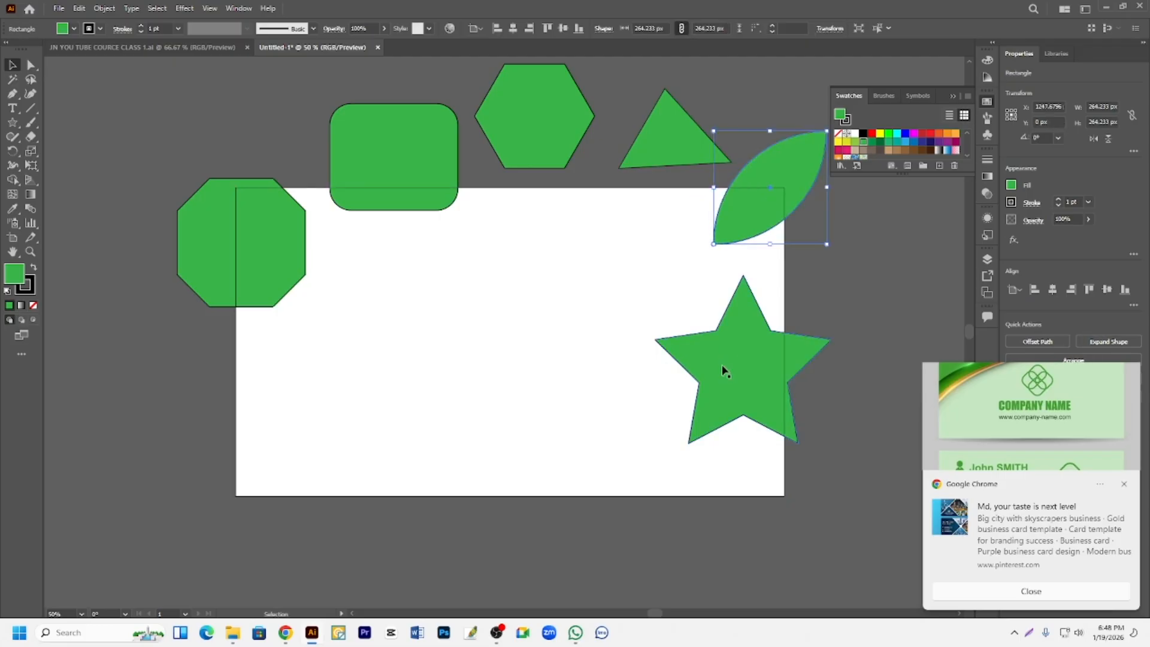
drag(732, 390, 749, 362)
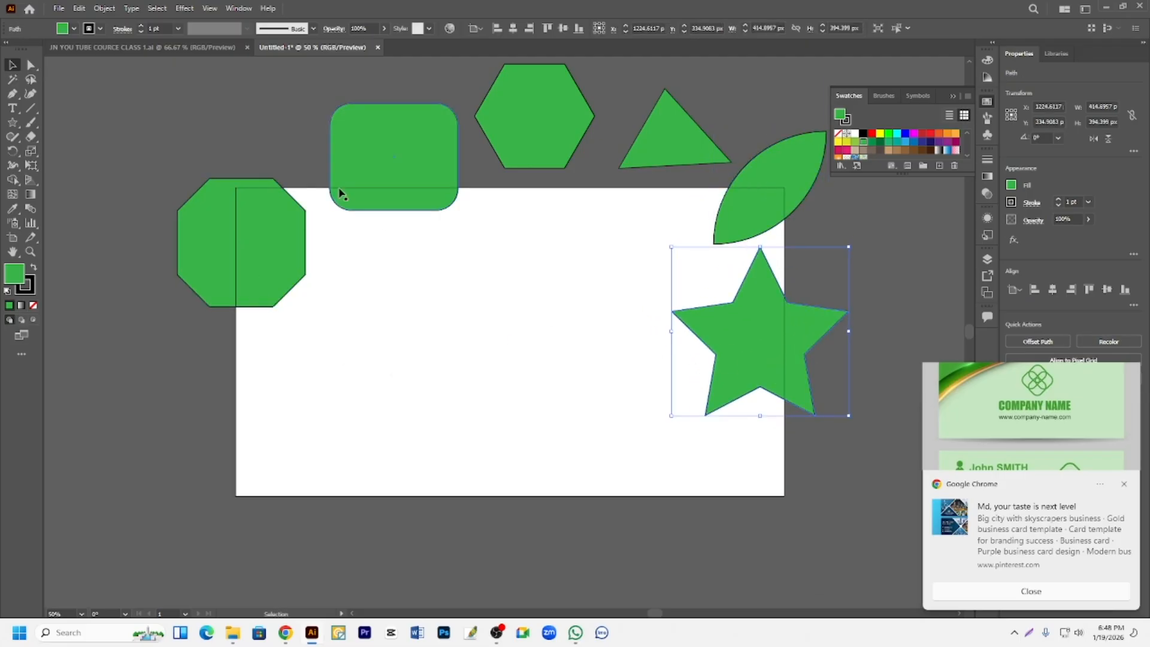
Create a 3-point star with radii 218.0184 px and 109.0092 px, and shift it slightly toward the artboard's center.
click(13, 123)
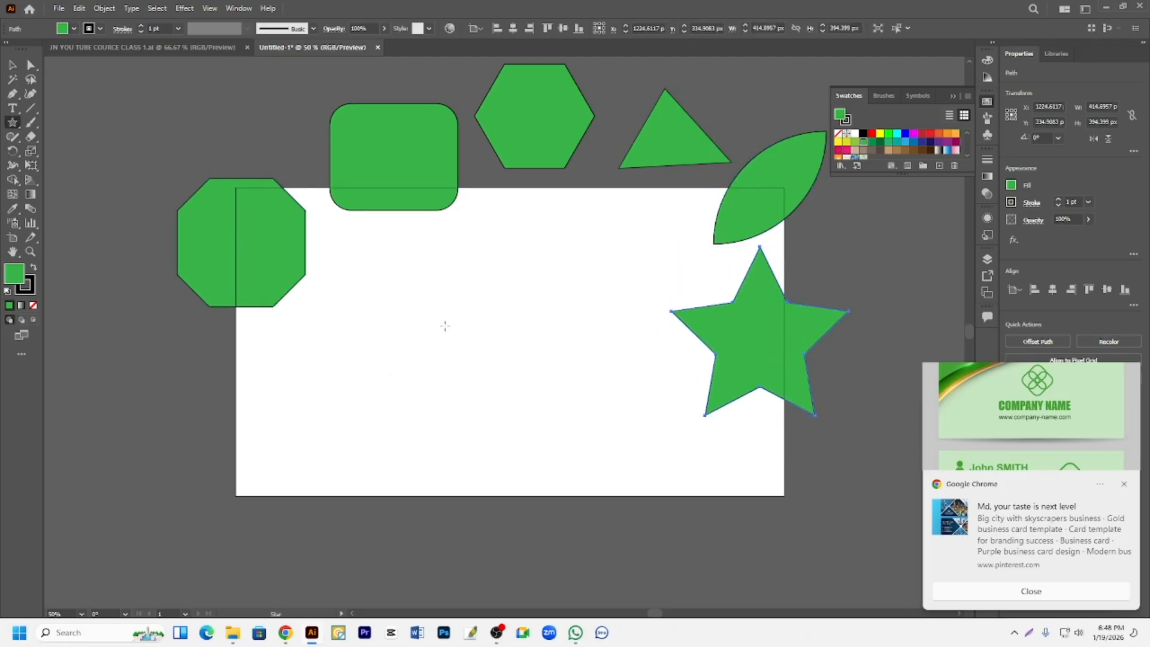
click(445, 328)
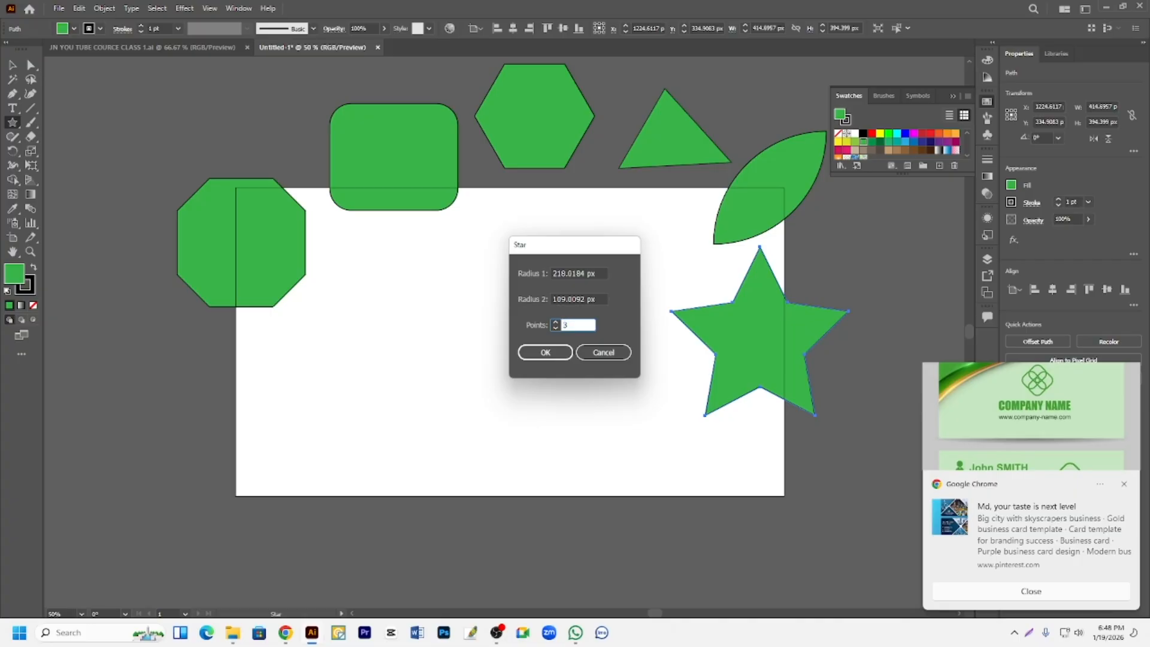
click(544, 352)
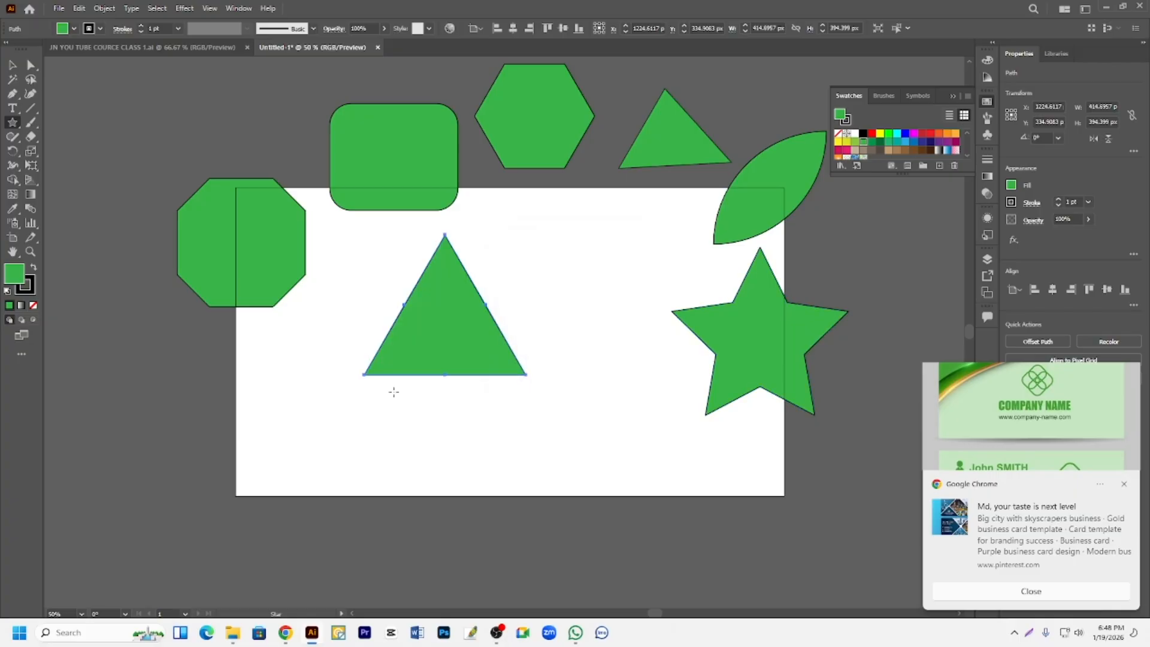
click(12, 65)
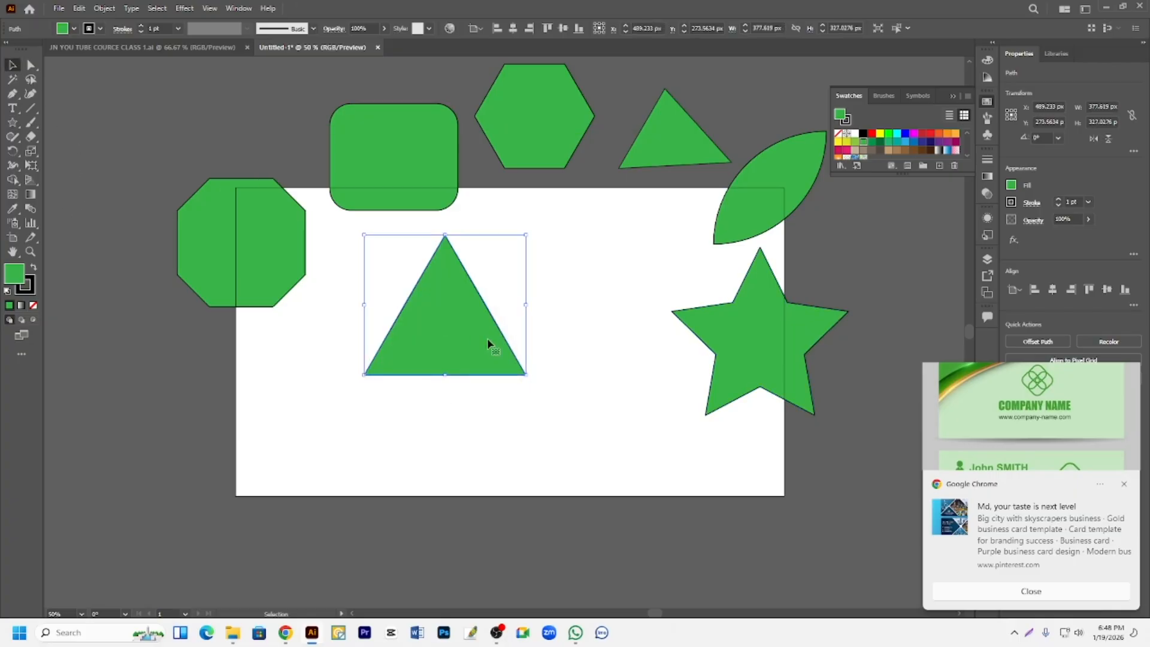
drag(445, 342, 469, 360)
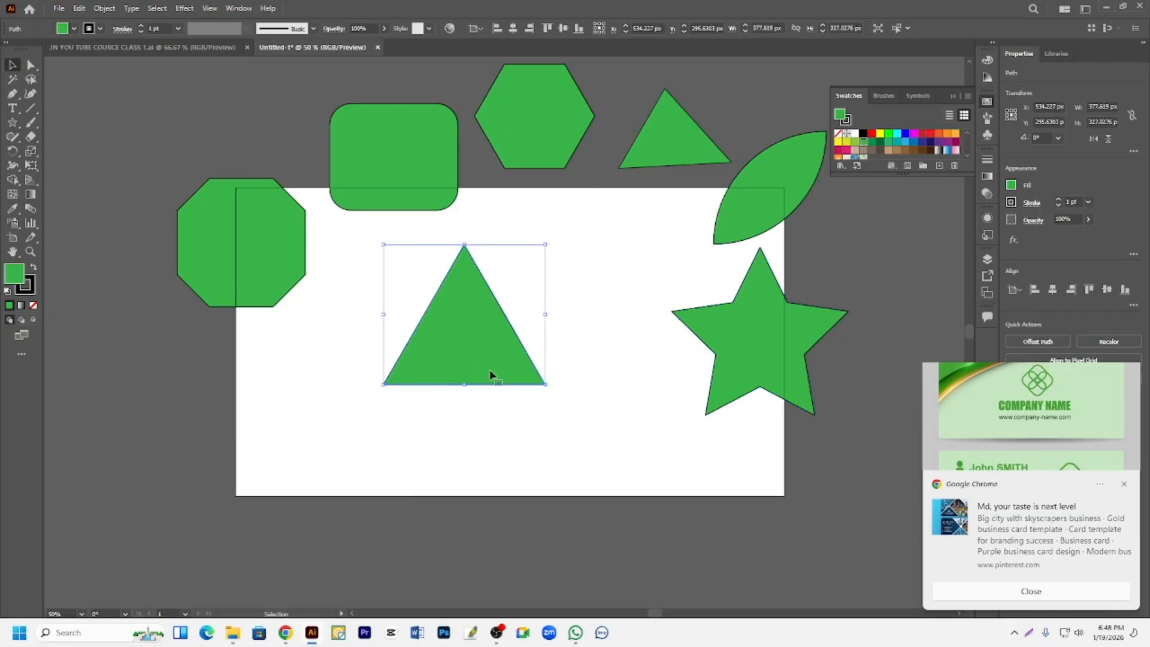
Create a 3-sided polygon with a 140.8132 px radius beside the large triangle.
click(13, 123)
click(69, 165)
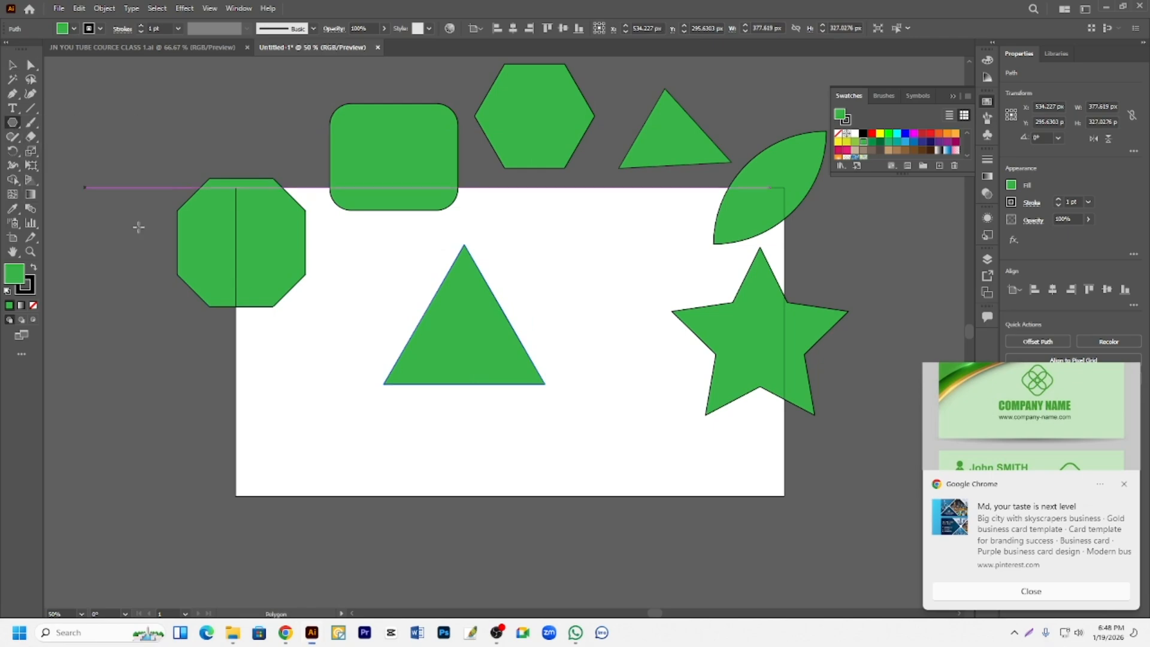
click(578, 315)
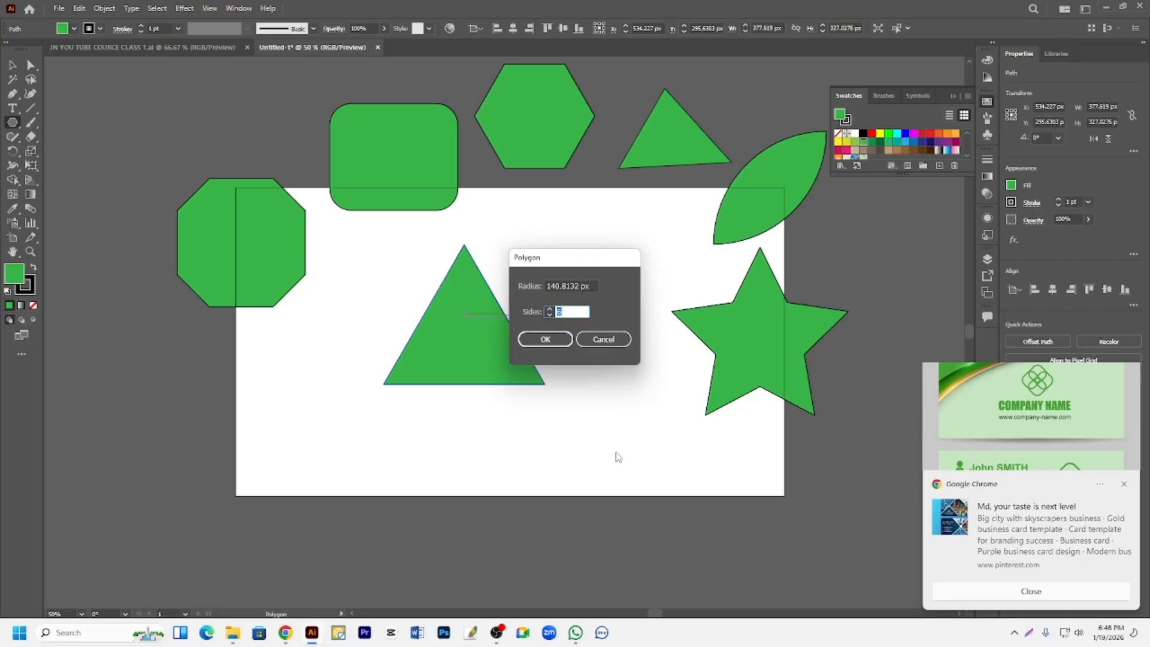
text(3)
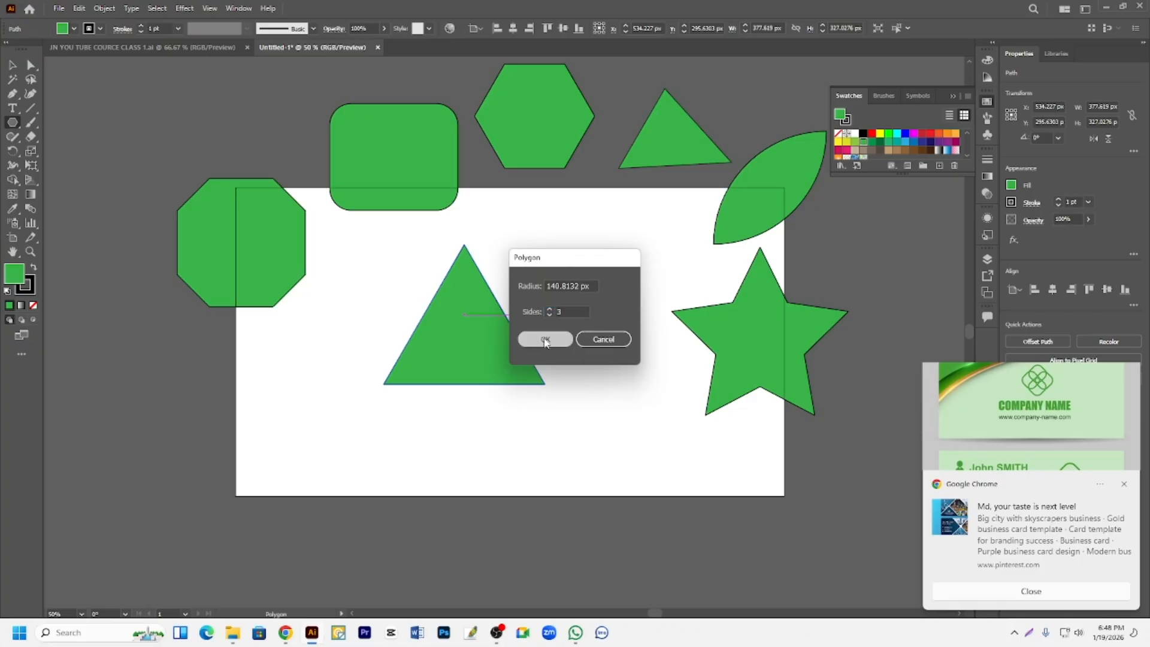
click(540, 339)
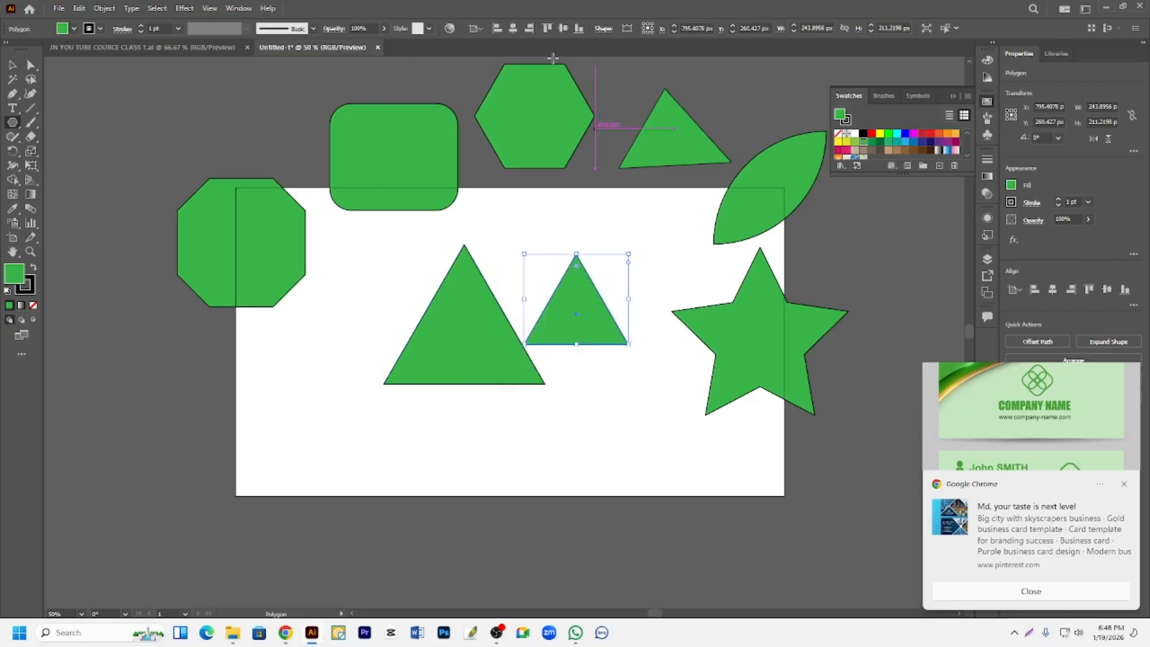
click(12, 65)
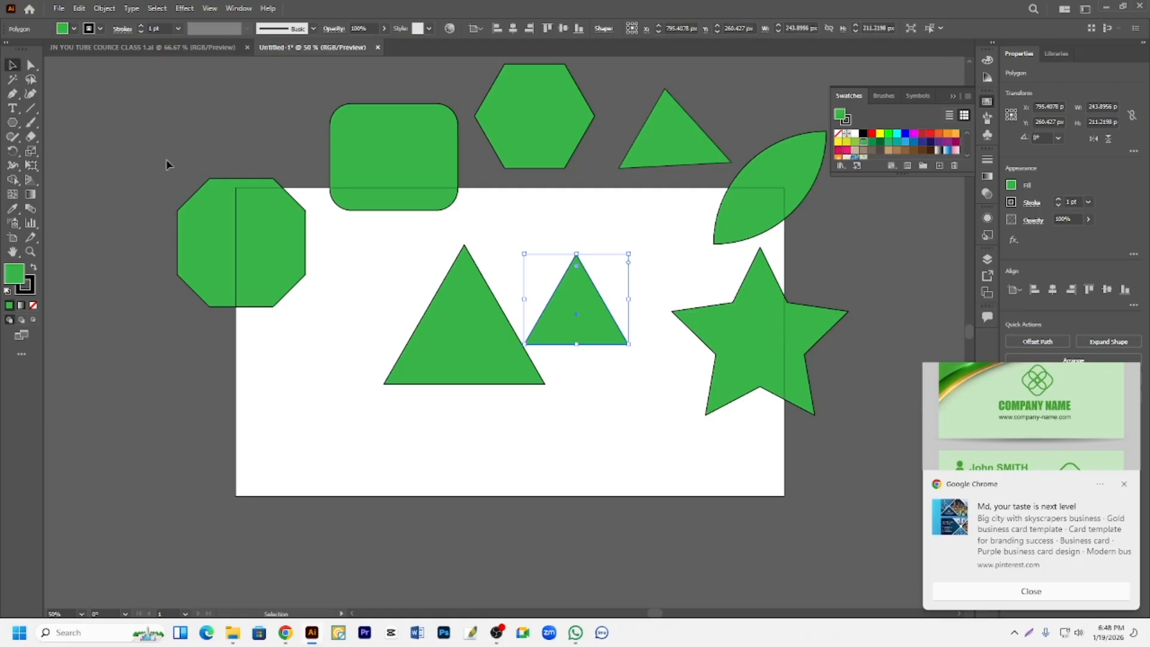
Move the large triangle off the artboard's left side, and shift the small triangle and the star together up and right.
drag(462, 353, 143, 412)
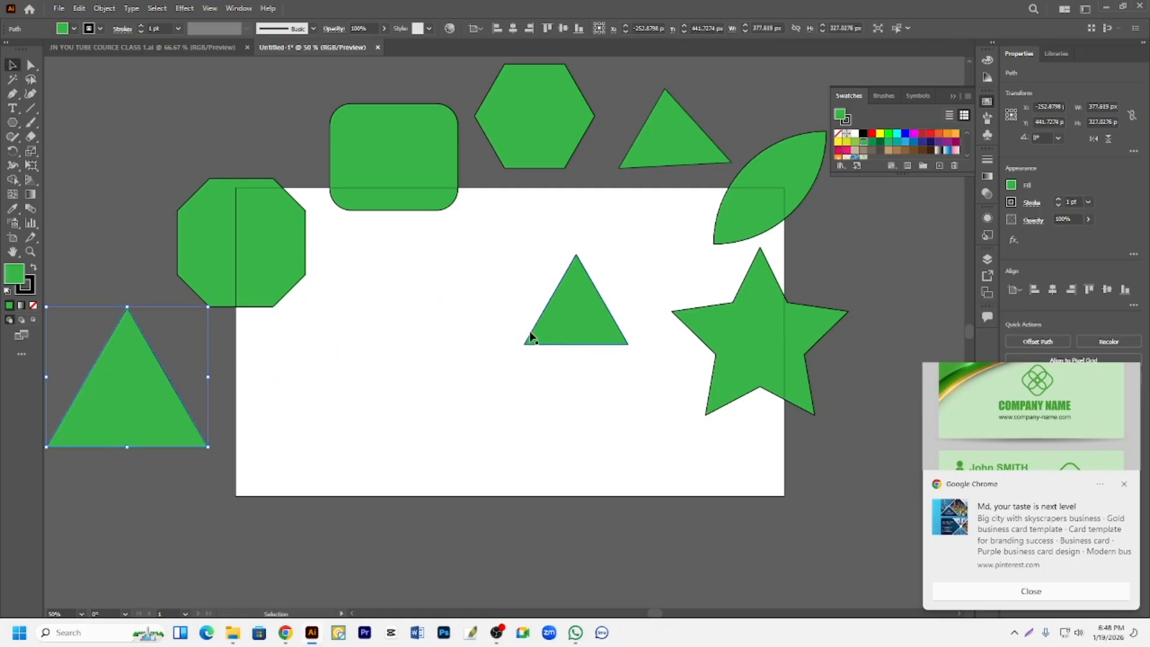
drag(531, 331, 679, 294)
drag(572, 321, 643, 292)
Create a 5-point star with radii 218.0184 px and 109.0092 px on the artboard below the rounded rectangle.
click(12, 122)
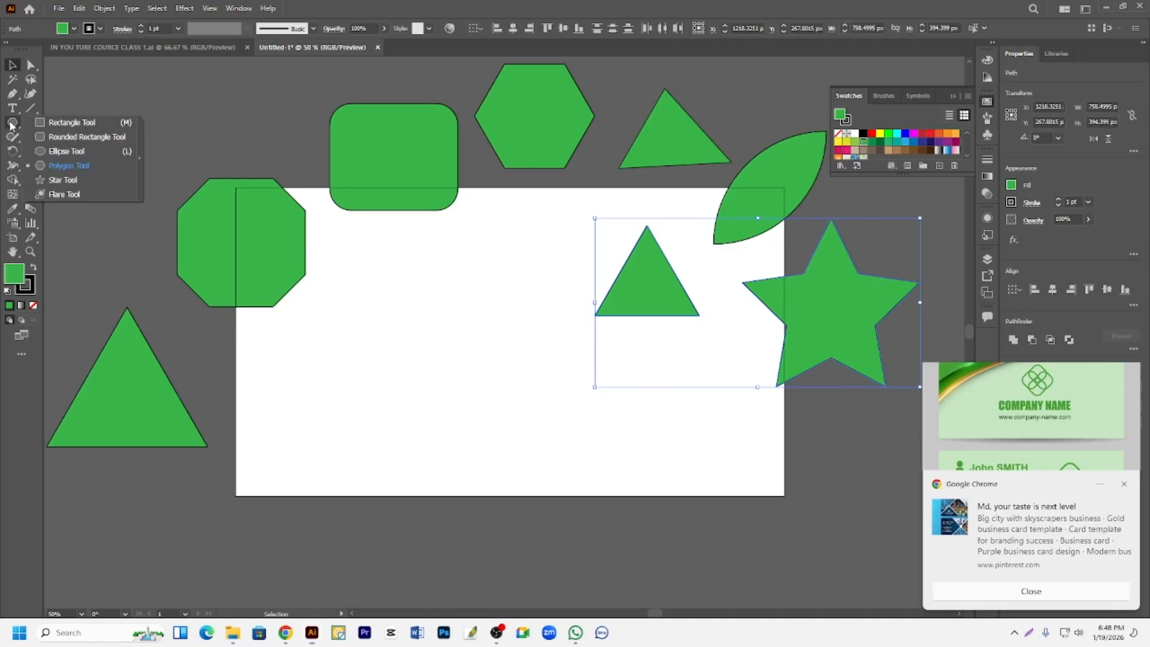
click(60, 180)
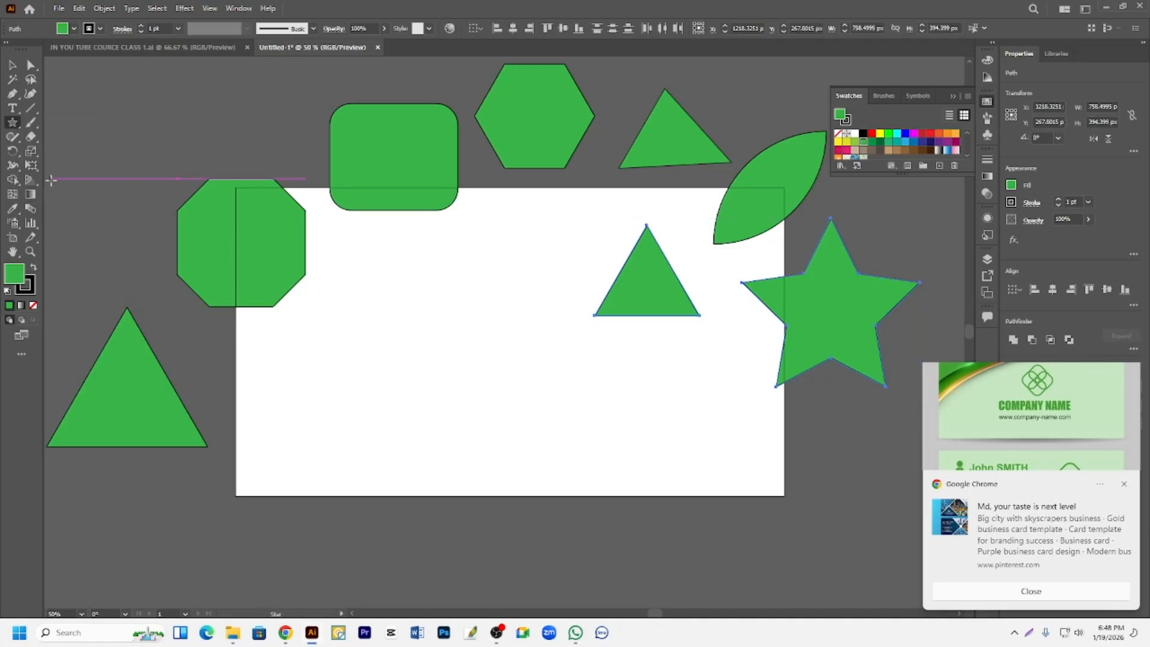
click(409, 311)
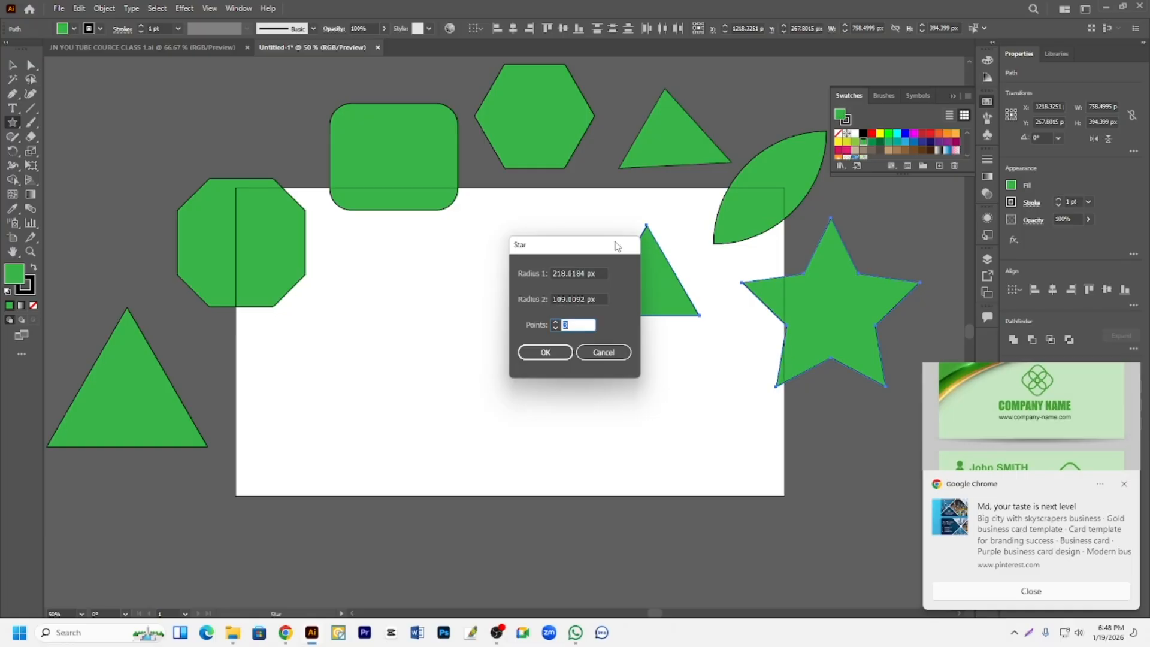
text(5)
click(545, 353)
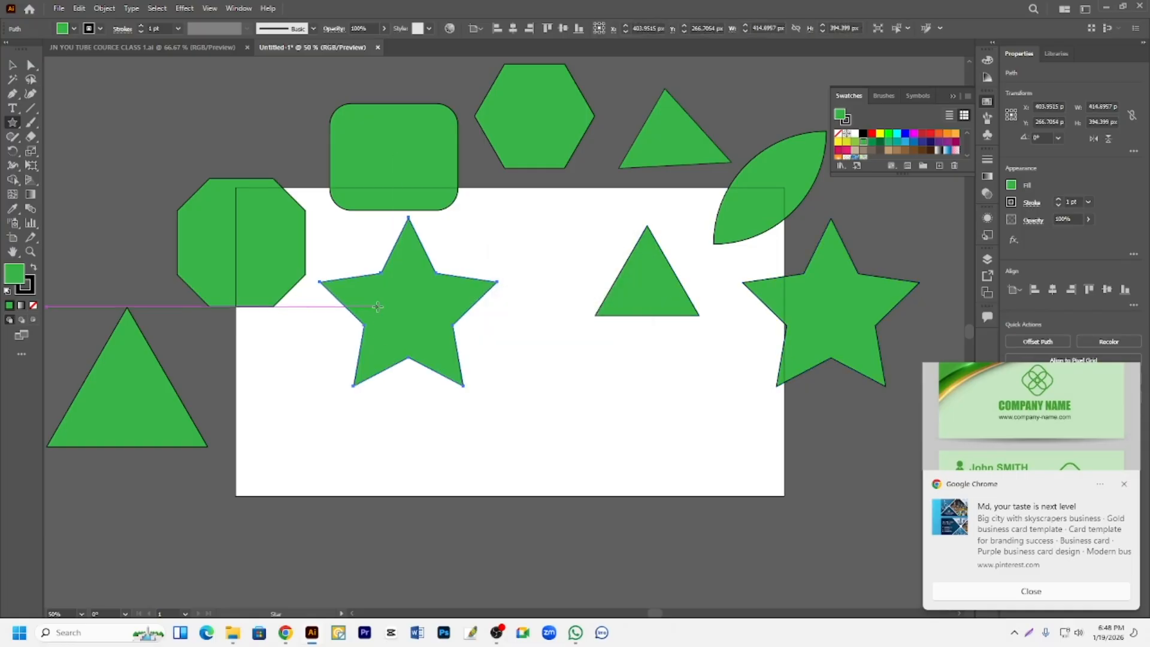
Move the new star off the artboard's upper-left corner, just above the octagon.
click(12, 66)
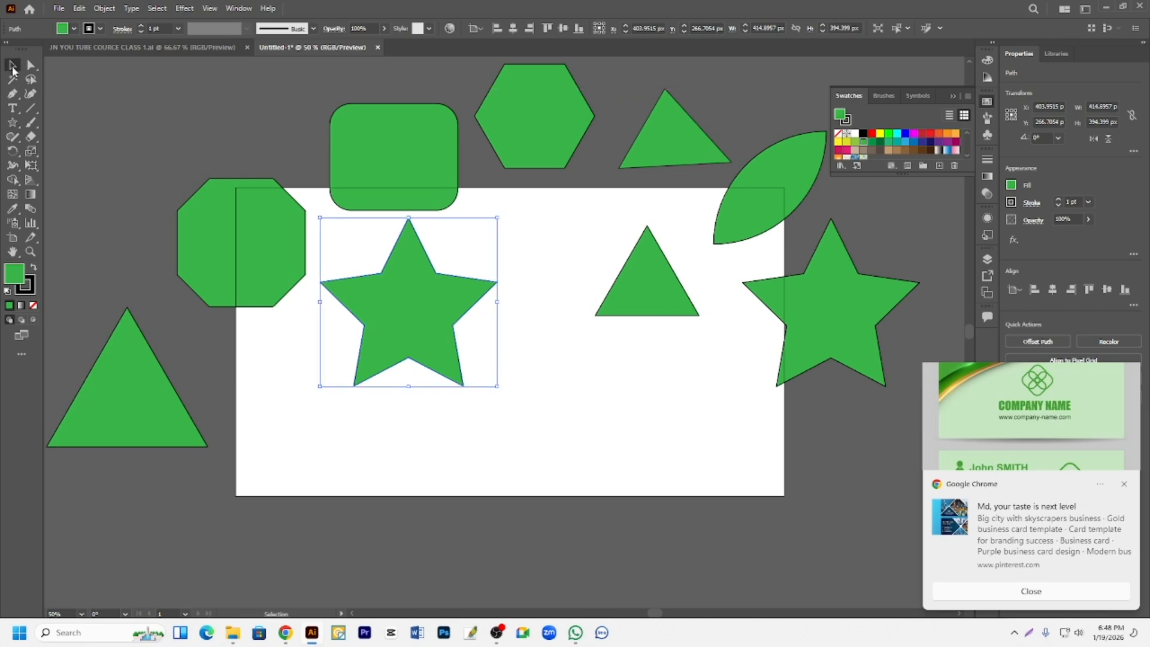
drag(394, 333, 138, 184)
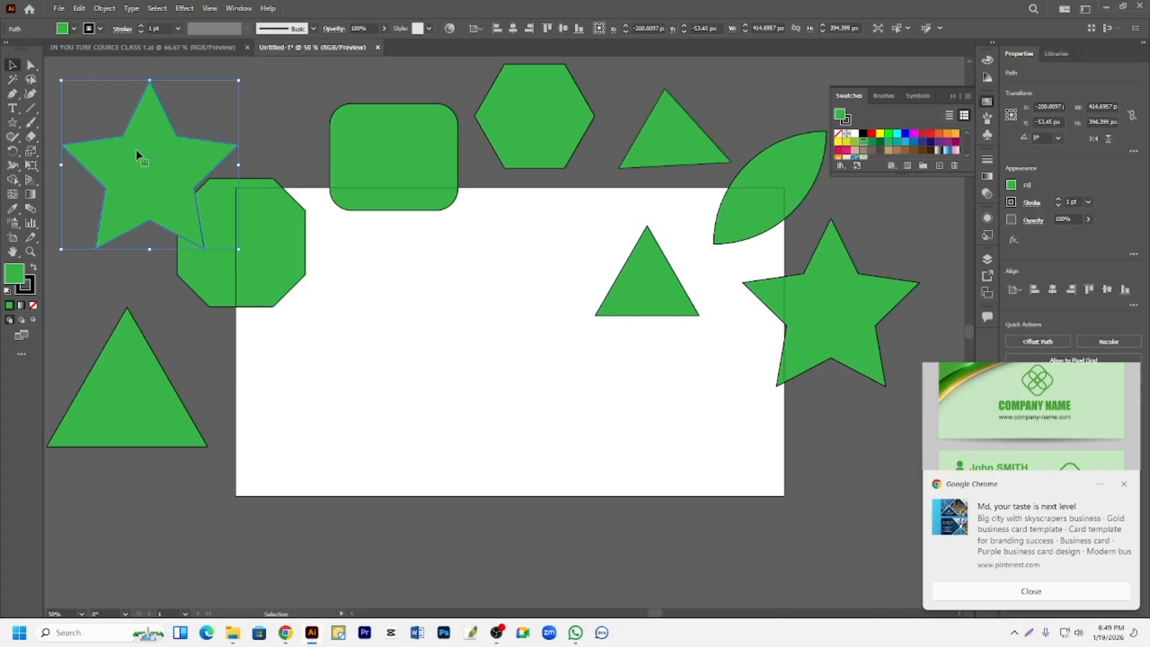
mouse_move(168, 159)
mouse_down()
mouse_move(180, 122)
mouse_move(175, 138)
mouse_up()
scroll(180, 150, up, 3)
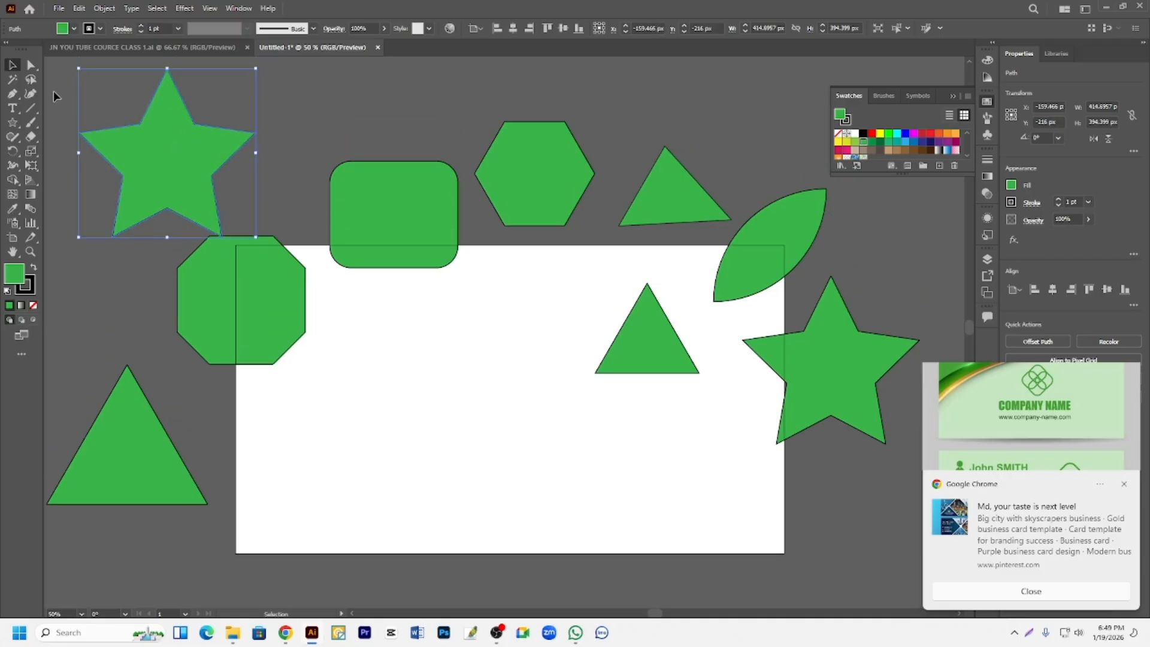
Start drawing a star about 458 px wide on the artboard and reduce its points to three.
click(13, 123)
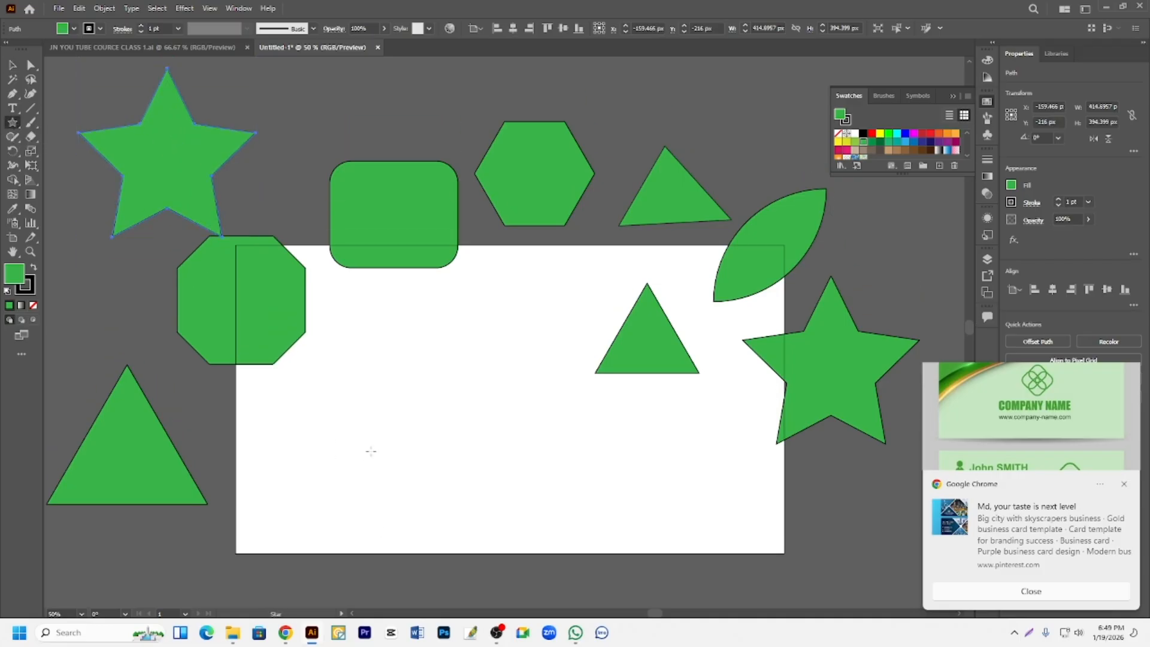
scroll(420, 406, down, 3)
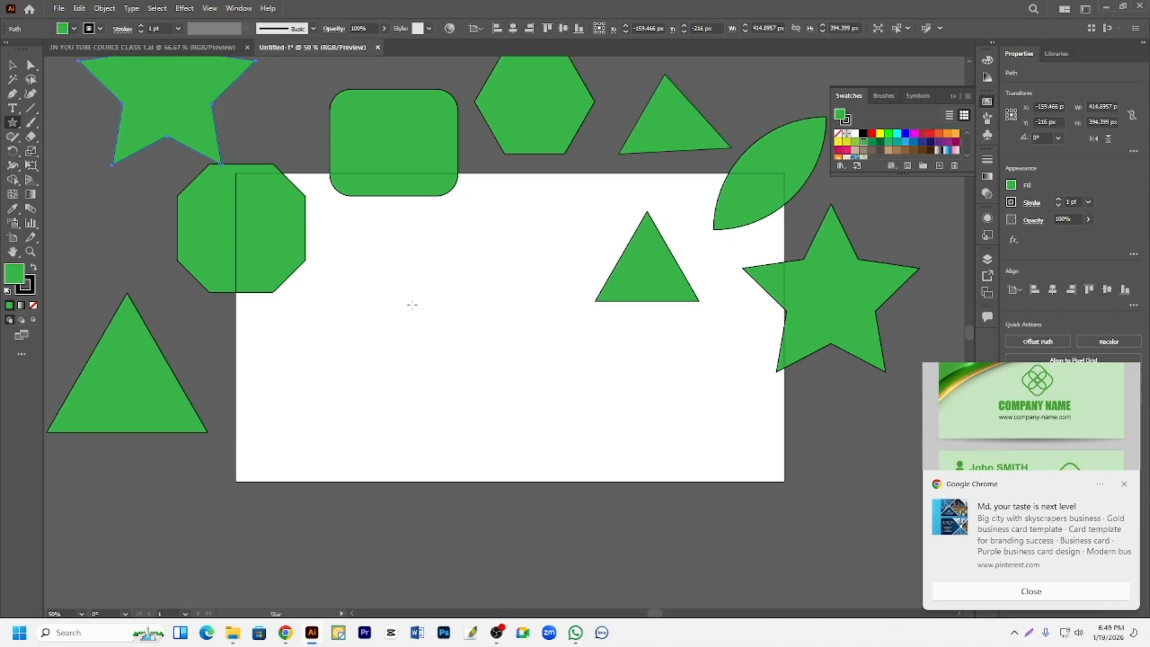
drag(412, 304, 443, 407)
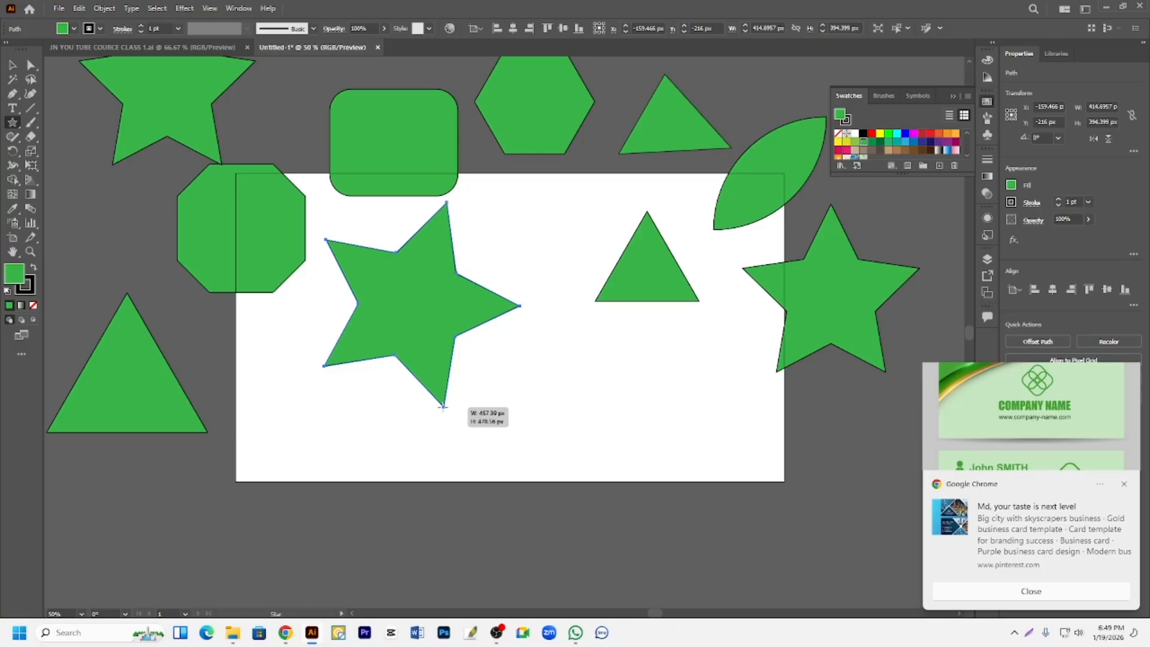
key(Down)
drag(443, 407, 442, 408)
key(Down)
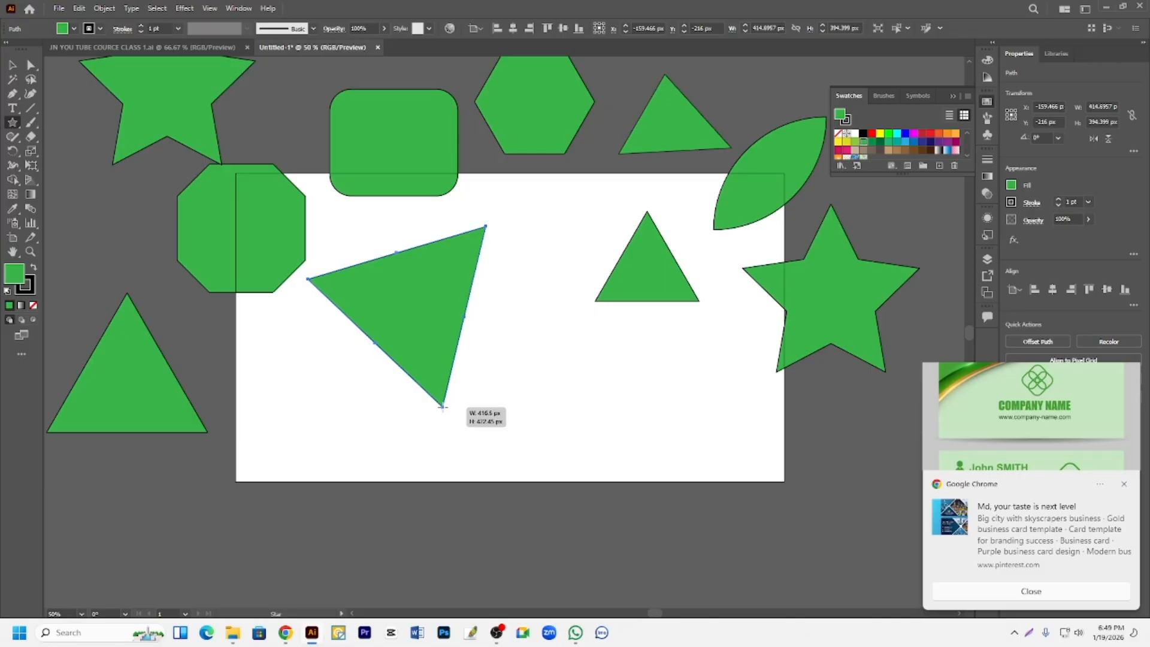
Raise the star being drawn to 15 points and enlarge it to about 731 by 729 px with long narrow spikes.
key(Up)
key(Up)
key(Up)
key(Up)
drag(442, 406, 442, 406)
key(Up)
key(Up)
key(Up)
key(Up)
key(Up)
key(Up)
key(Up)
key(Up)
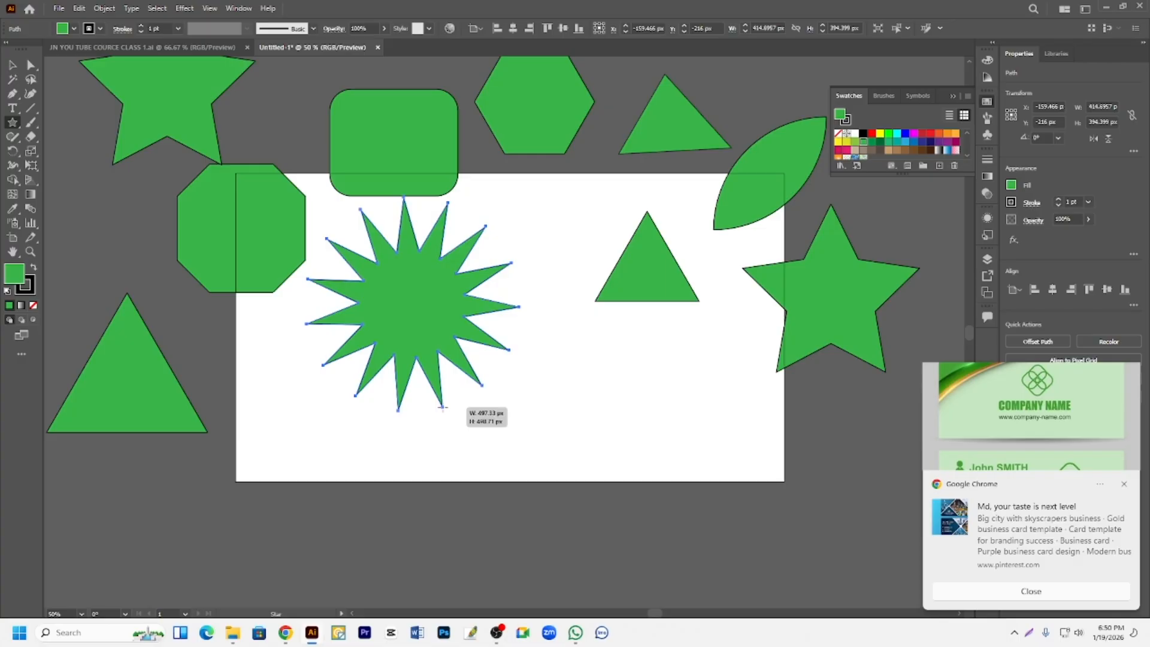
mouse_move(442, 406)
mouse_down()
mouse_move(427, 361)
mouse_move(513, 570)
mouse_move(450, 370)
mouse_move(495, 442)
mouse_move(506, 493)
mouse_move(476, 399)
mouse_move(526, 453)
mouse_move(560, 426)
mouse_move(578, 512)
mouse_move(516, 393)
mouse_move(527, 413)
mouse_up()
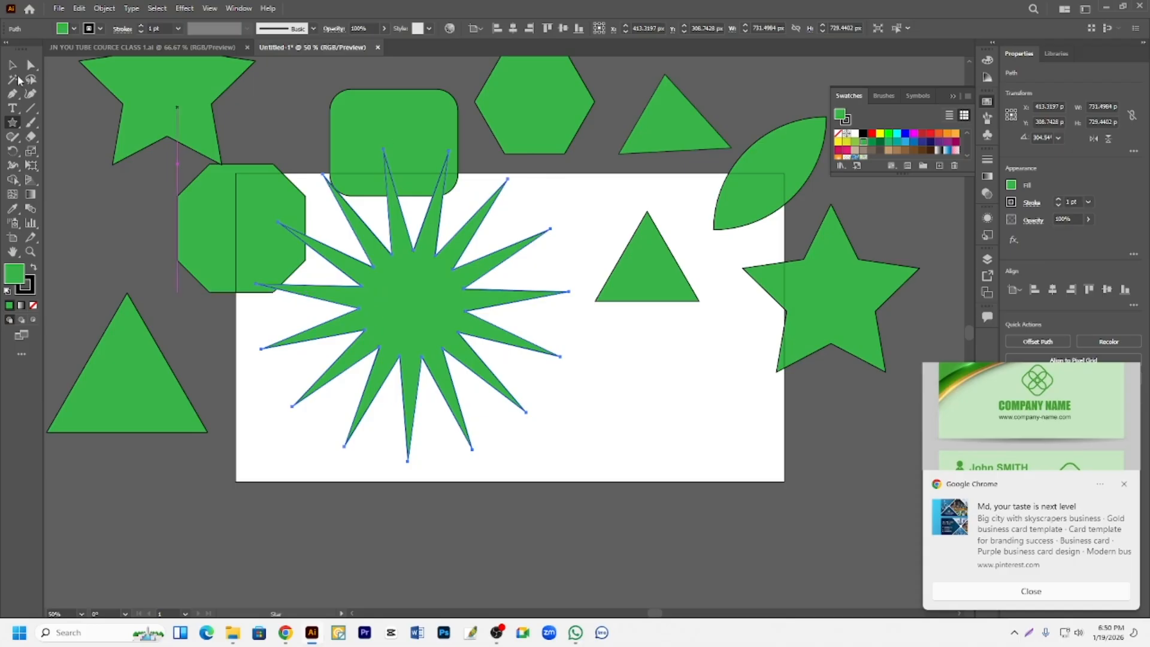
Move the 15-point star to the artboard's left edge, over the large triangle and octagon.
click(14, 121)
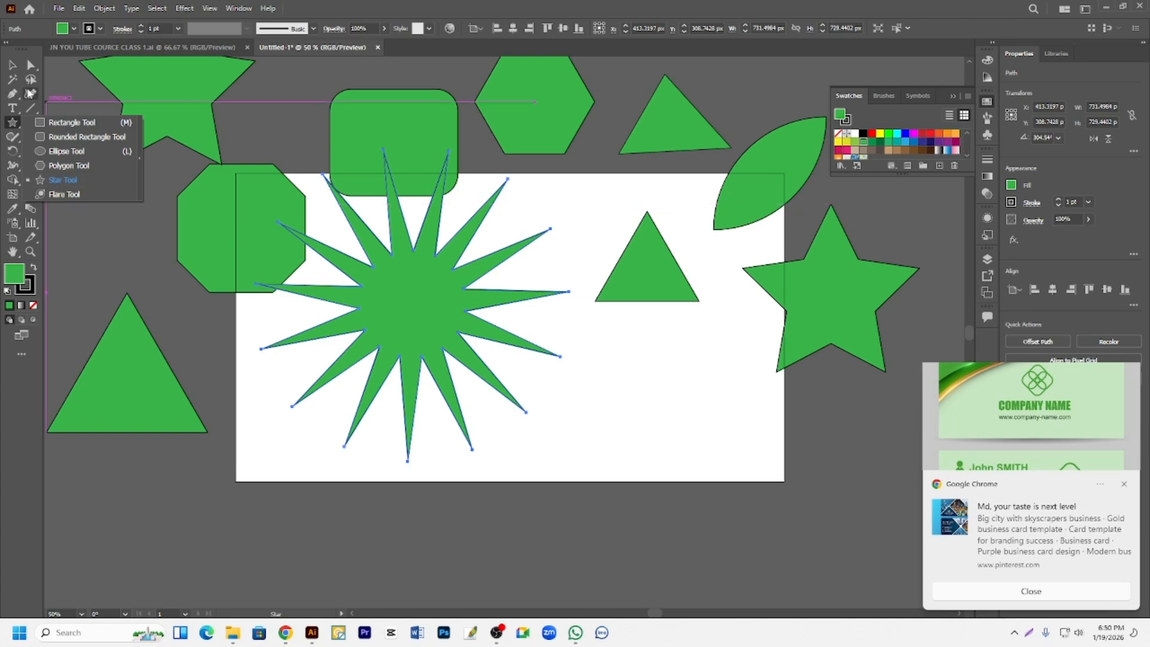
click(12, 65)
drag(390, 312, 226, 360)
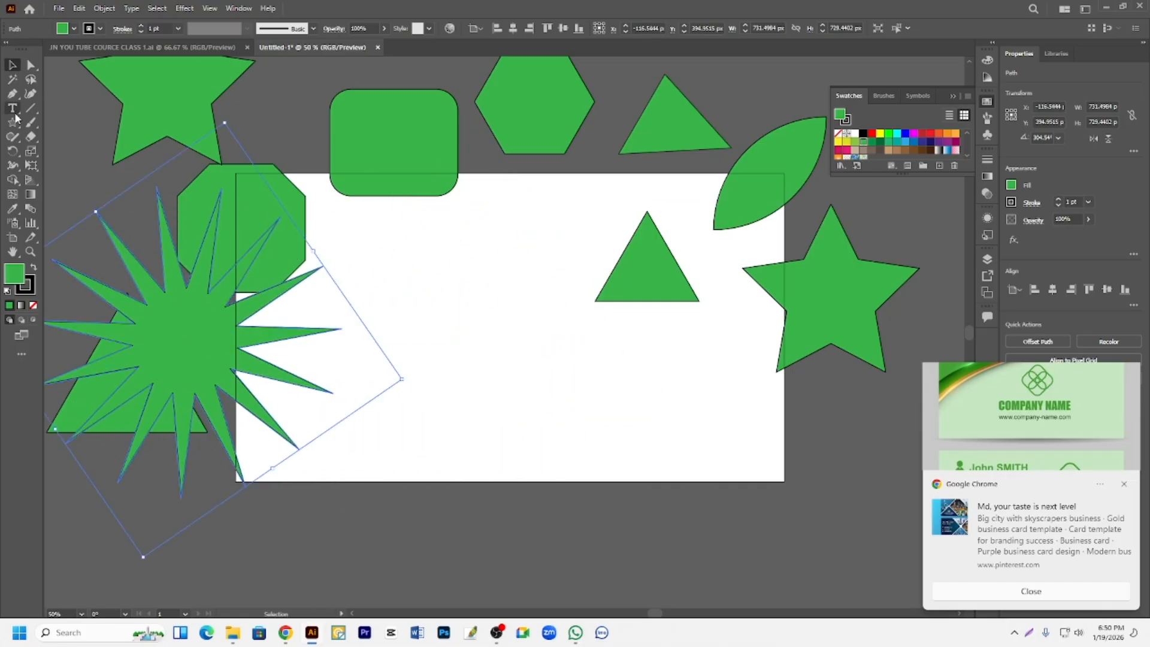
Create a 20-point star with radii 367.8833 px and 125.4071 px near the artboard's center.
drag(12, 128, 48, 181)
click(449, 323)
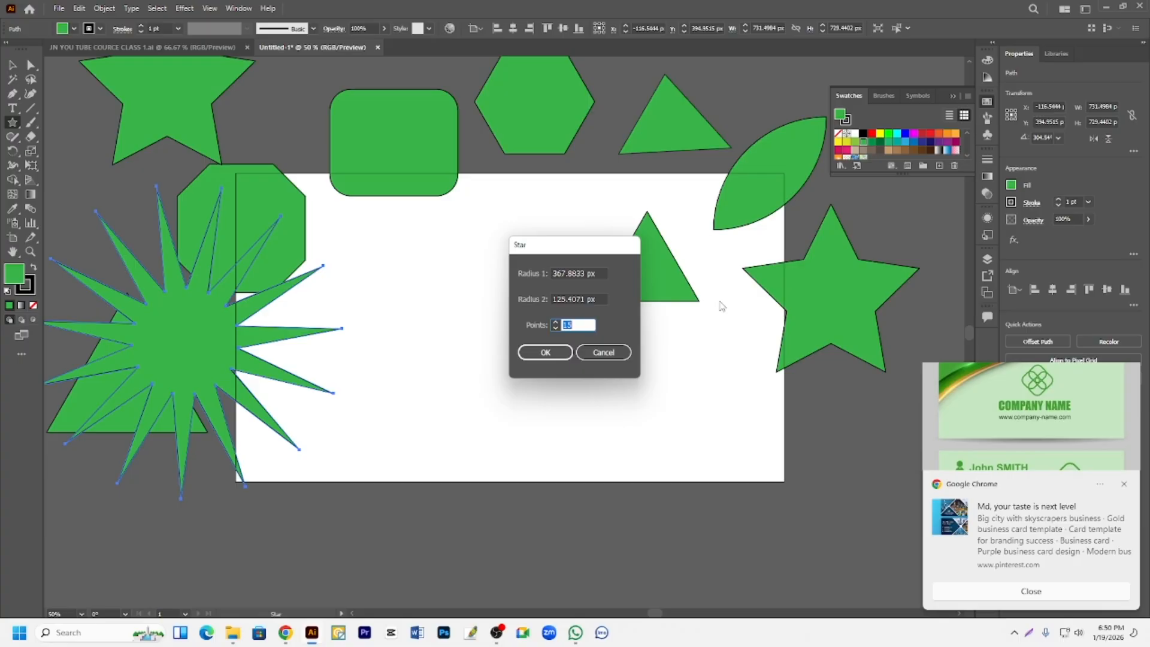
text(20)
click(538, 354)
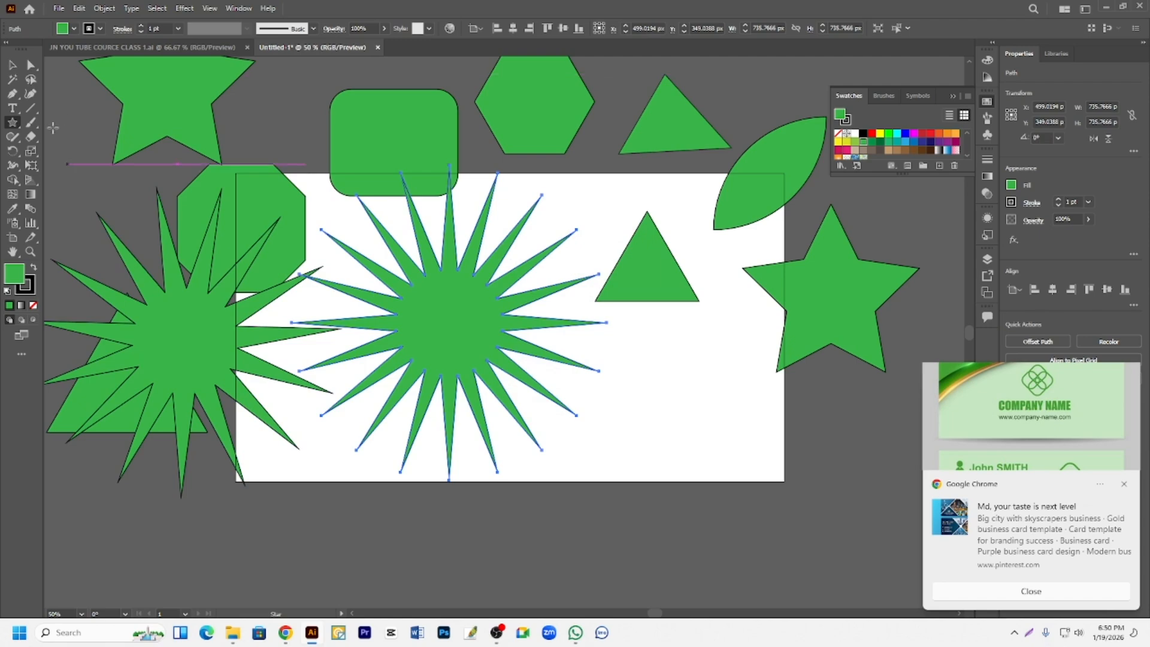
Move the 15-point and 20-point stars off the artboard into the empty area below it.
key(v)
drag(180, 328, 287, 269)
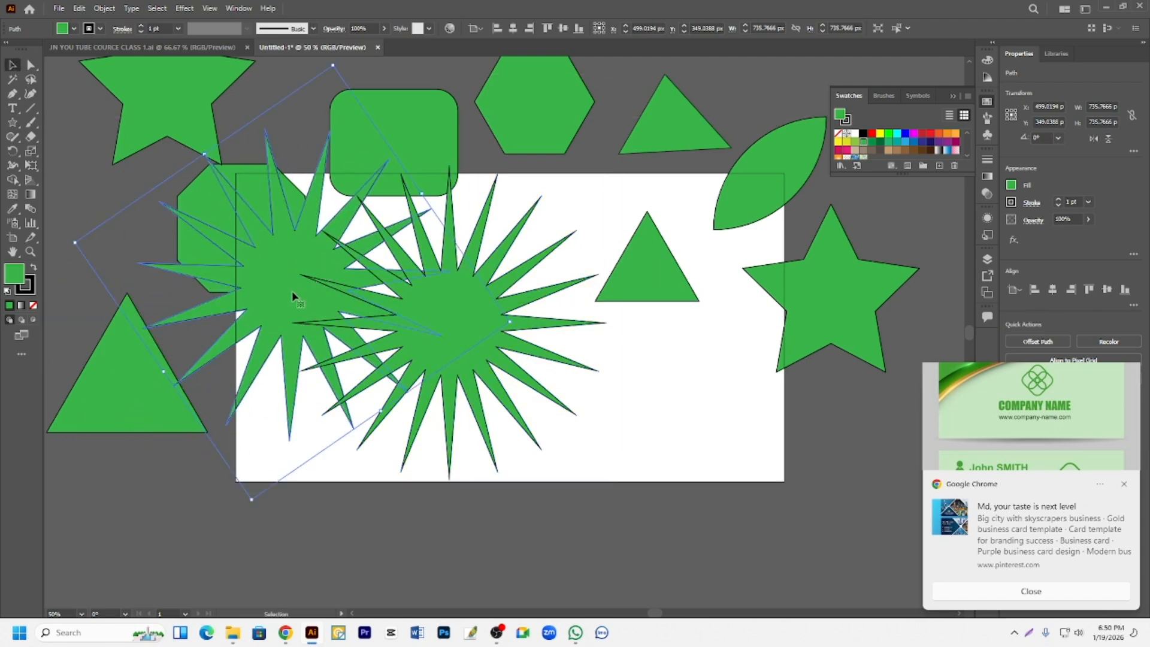
drag(491, 333, 727, 530)
scroll(411, 226, down, 2)
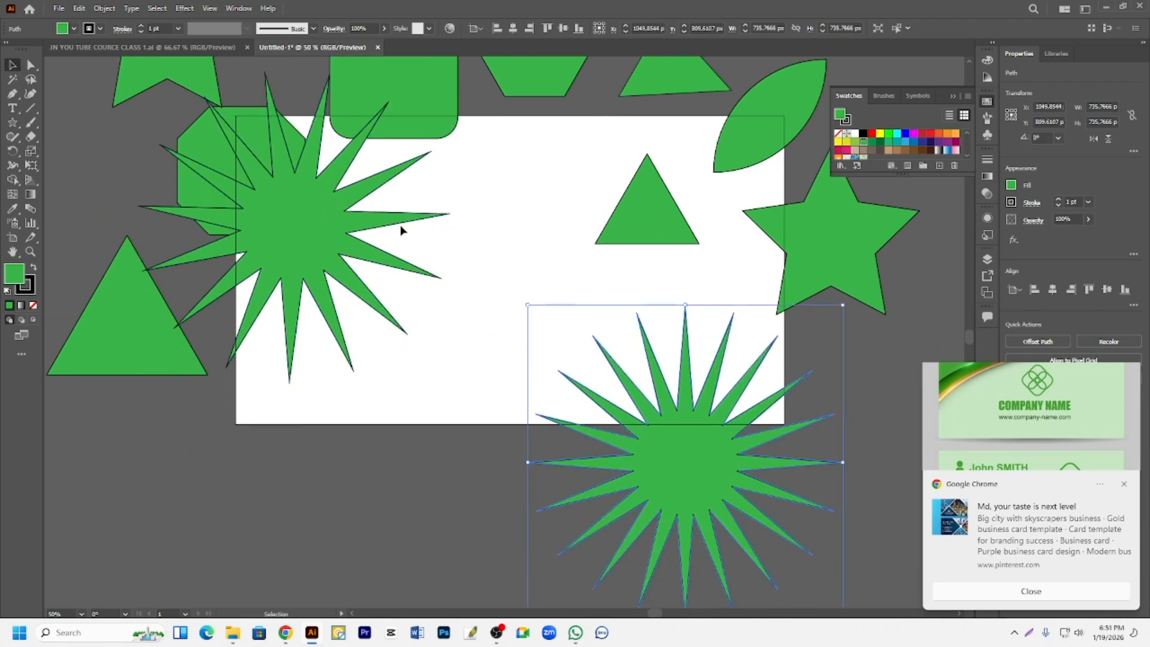
scroll(398, 231, down, 3)
drag(353, 240, 331, 458)
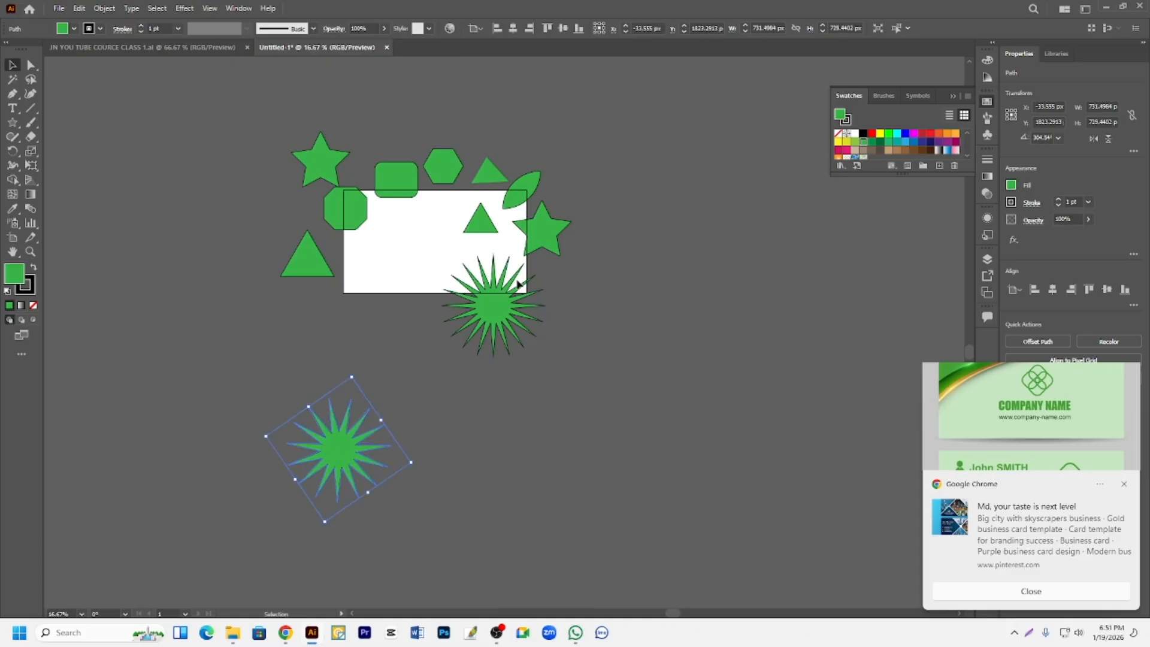
drag(493, 305, 496, 503)
Scale all the other shapes down together to about 378 px wide and place them on the artboard's left half.
drag(220, 121, 594, 290)
drag(553, 227, 361, 153)
drag(382, 200, 403, 245)
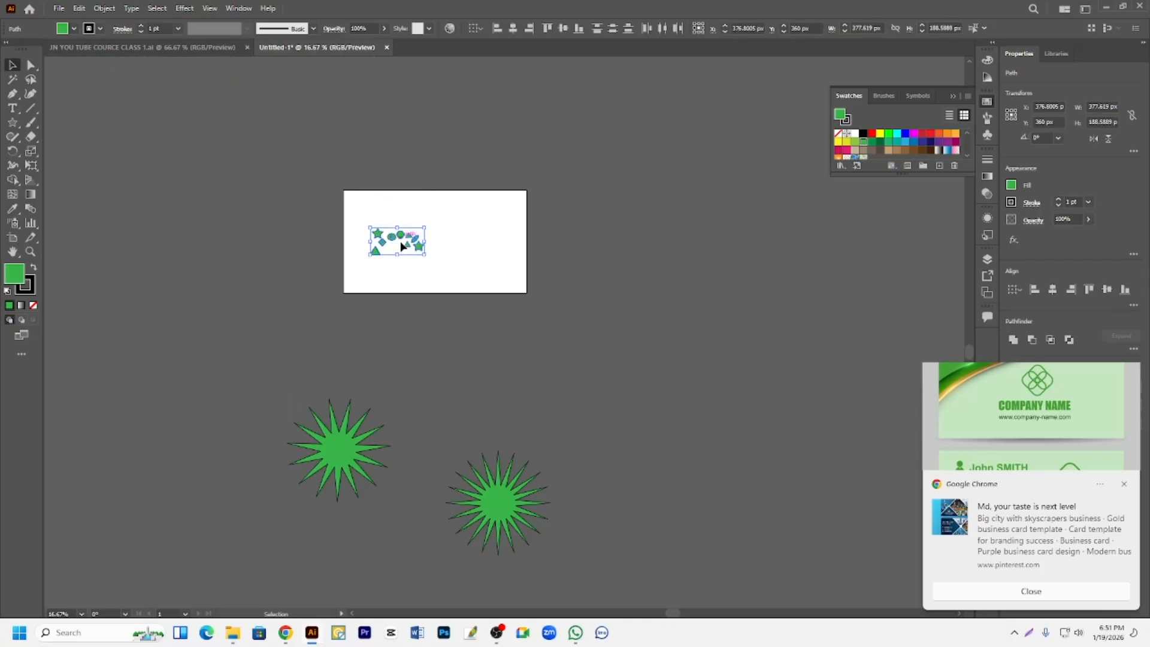
Scale the two many-pointed stars down together to about 366 by 245 px and place them under the small shapes.
click(339, 454)
drag(514, 511, 472, 415)
drag(235, 327, 508, 535)
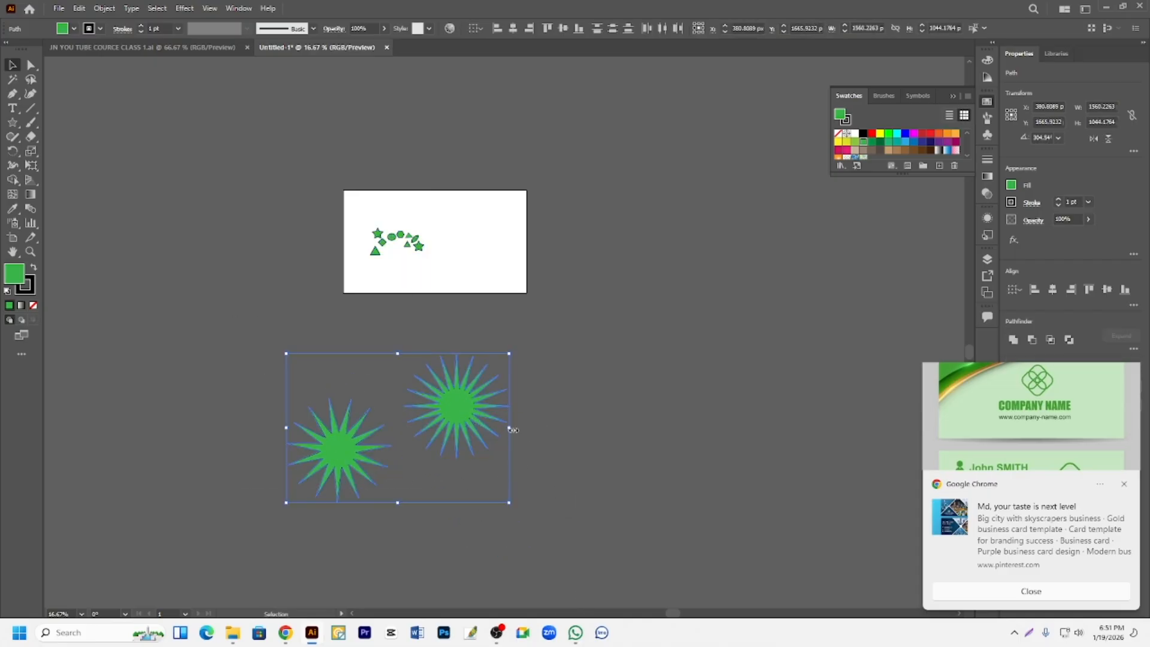
drag(509, 429, 429, 278)
Move the 15-point and 20-point stars up and apart on the artboard, lining up their centers horizontally.
scroll(439, 315, up, 1)
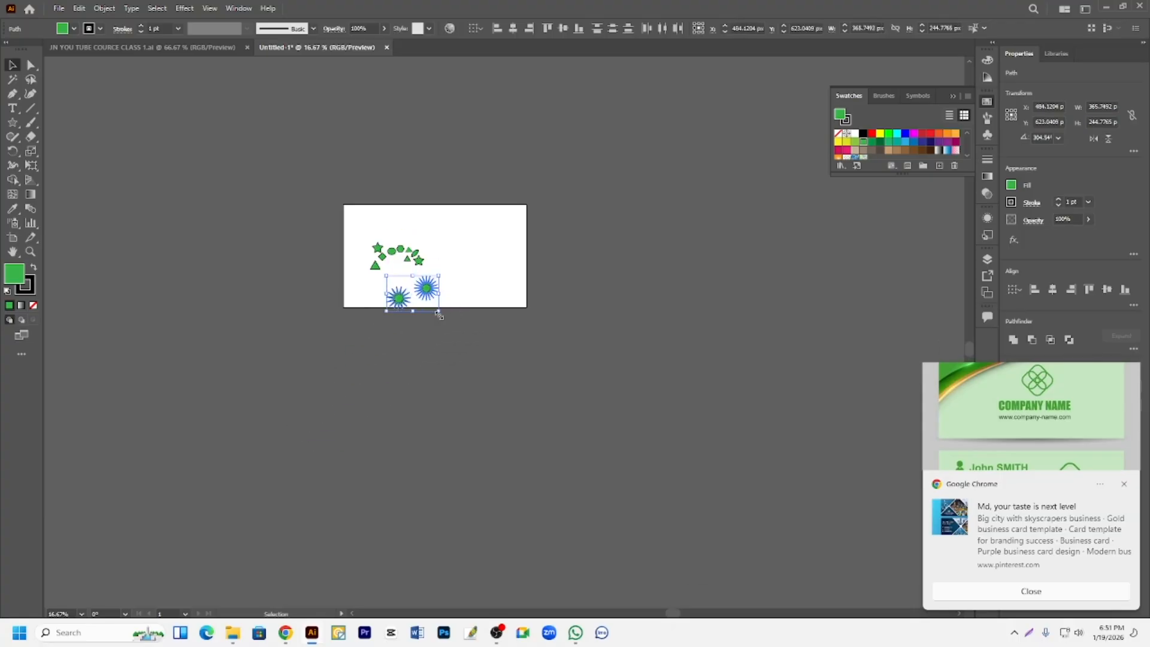
scroll(440, 315, up, 3)
scroll(446, 371, up, 3)
scroll(325, 458, up, 2)
scroll(332, 461, up, 4)
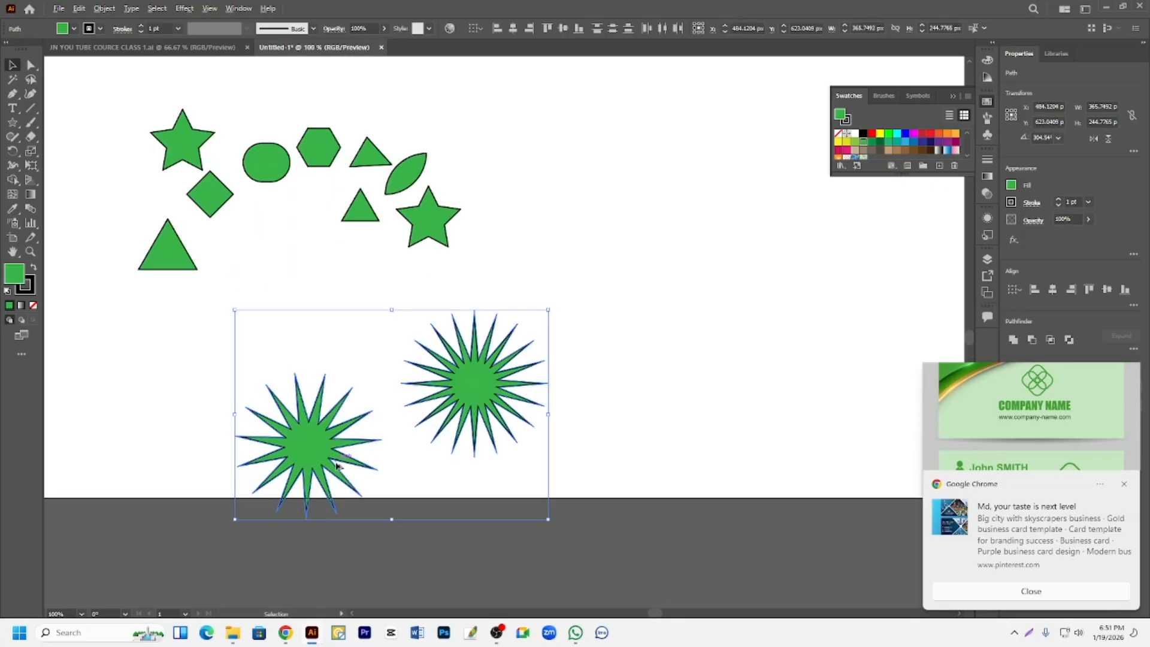
scroll(354, 471, down, 1)
scroll(354, 471, up, 3)
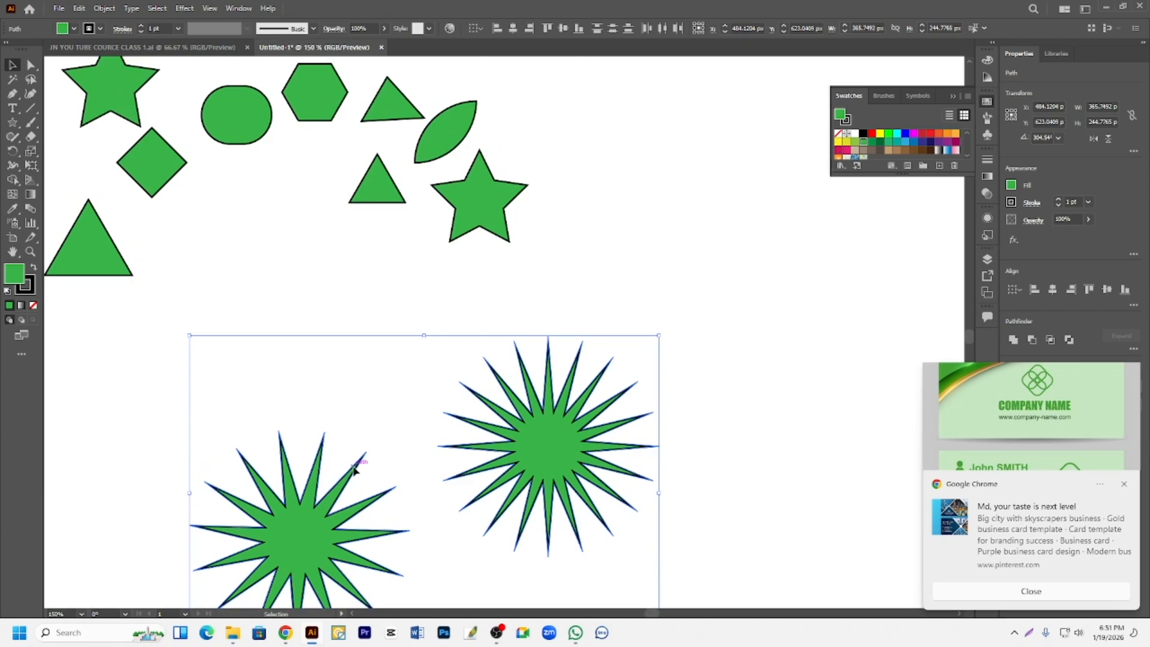
drag(293, 521, 261, 326)
drag(534, 466, 672, 303)
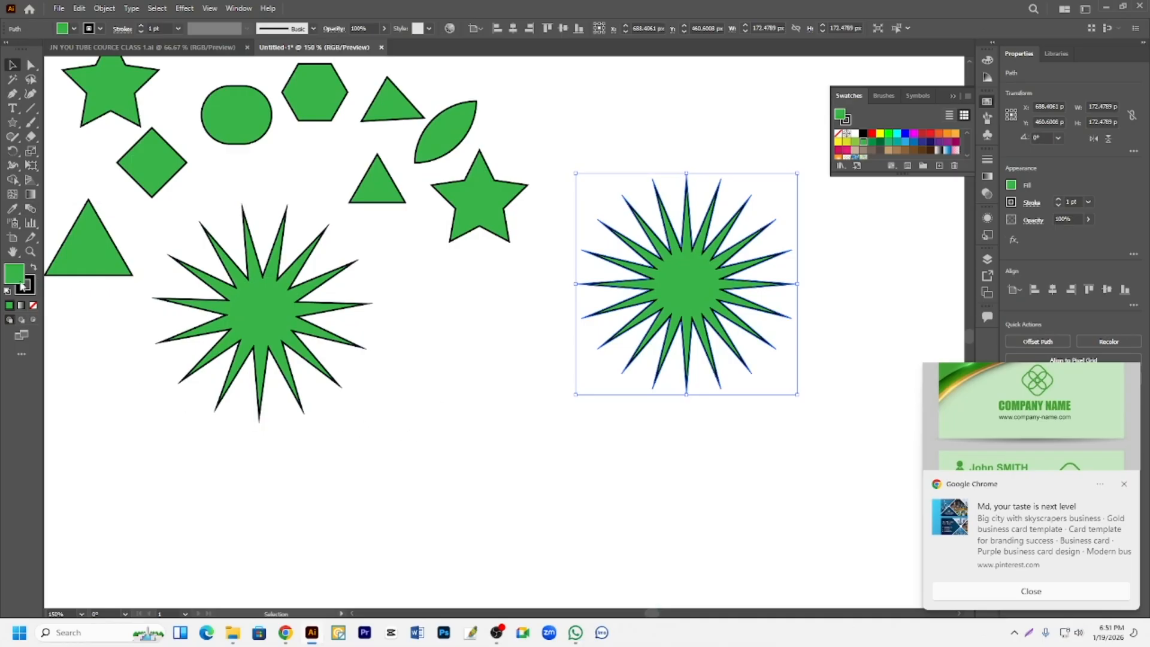
drag(261, 314, 262, 285)
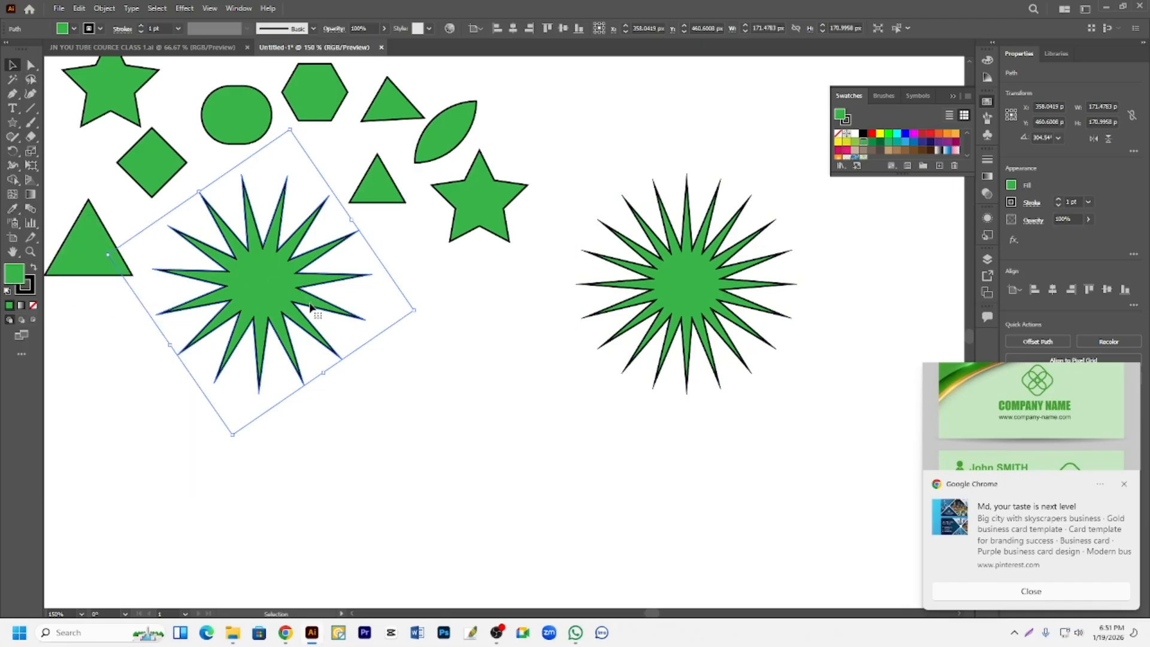
Remove the 15-point star's stroke and move the star slightly right and down.
scroll(307, 309, up, 1)
scroll(308, 309, up, 3)
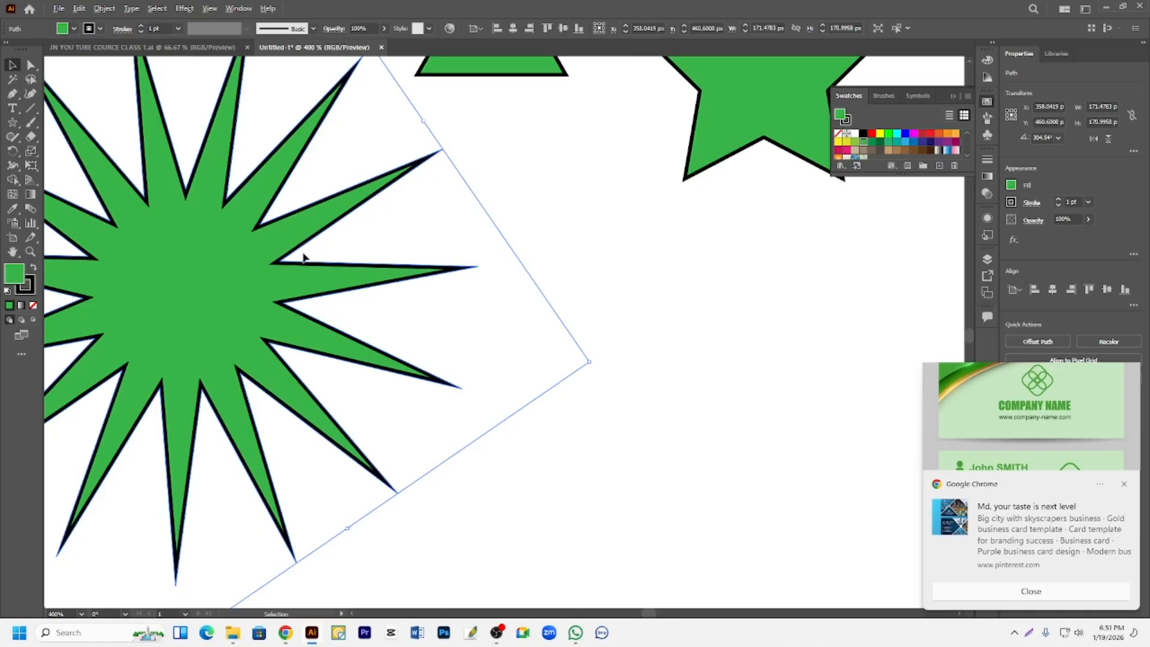
scroll(303, 258, down, 4)
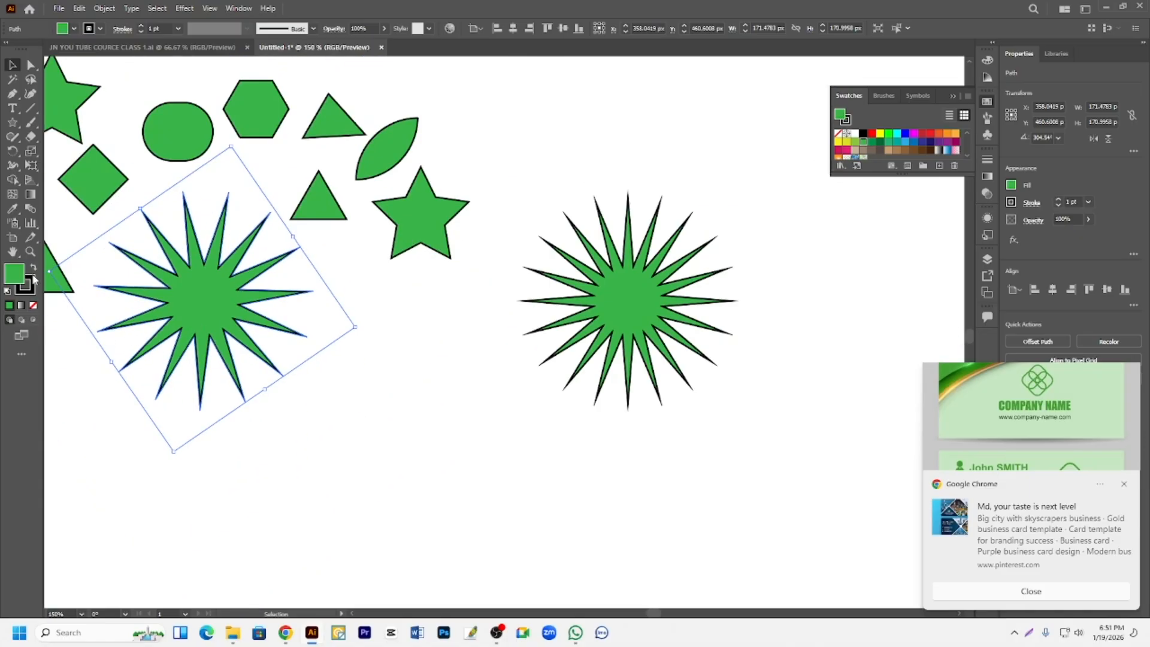
click(26, 290)
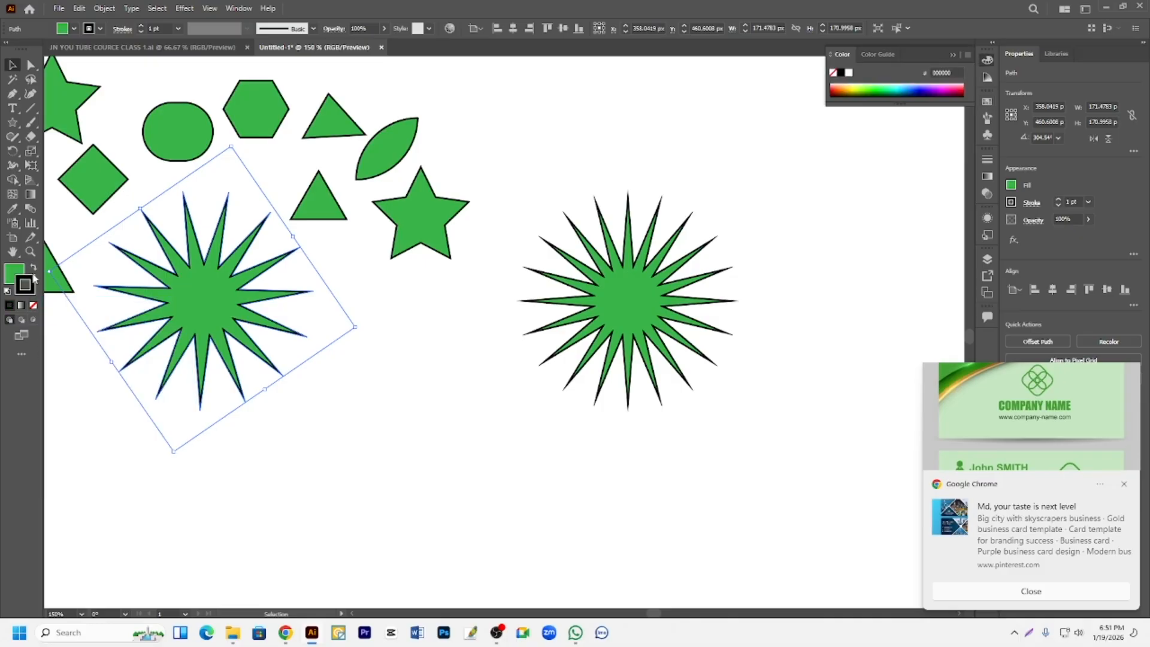
click(34, 305)
click(14, 271)
drag(243, 320, 330, 345)
Shift the 20-point star slightly up and left, and remove its stroke.
drag(586, 330, 574, 302)
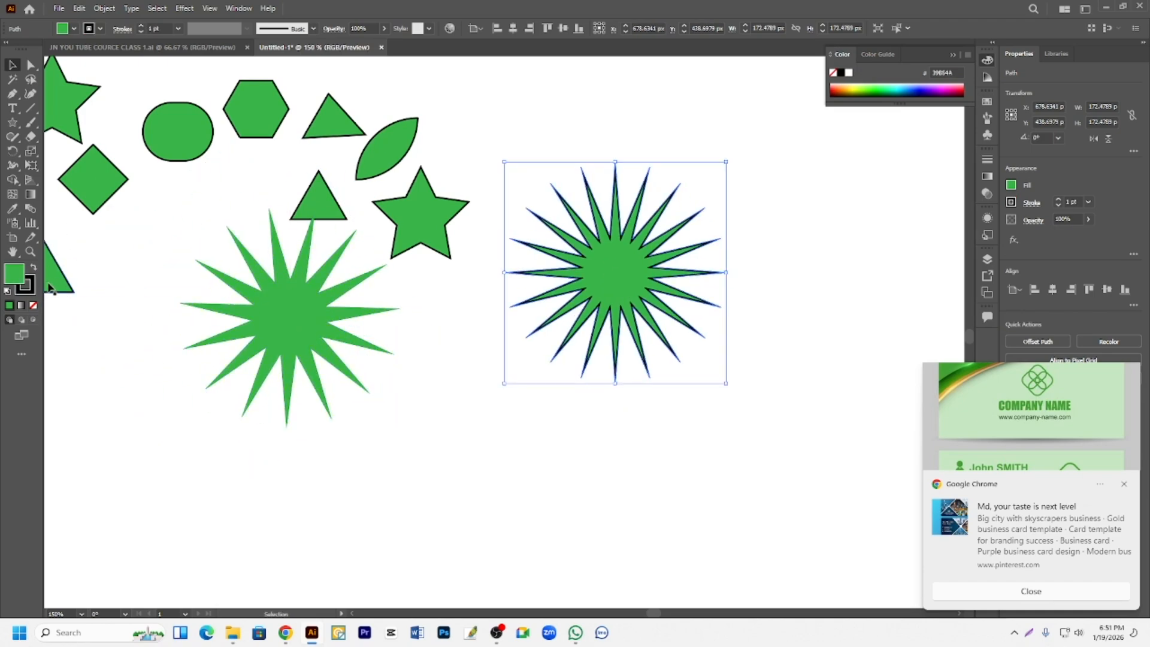
click(28, 288)
click(34, 304)
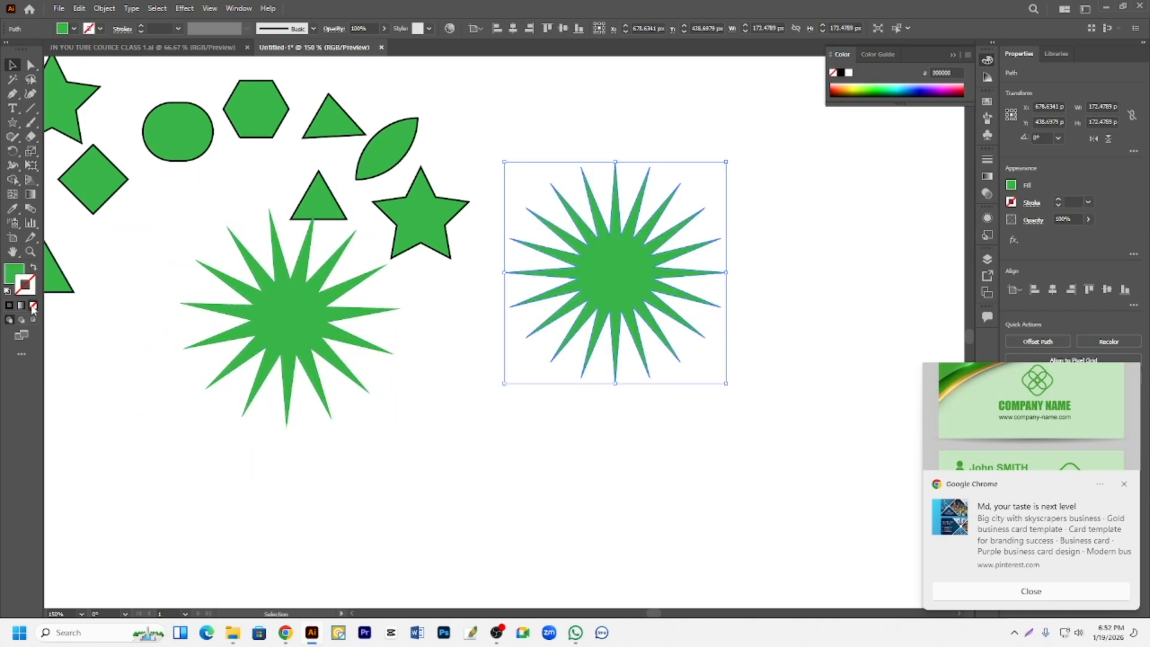
Move both many-pointed stars to the right of the small shapes, with the 15-point star below the 20-point one.
drag(670, 271, 708, 196)
drag(292, 326, 803, 403)
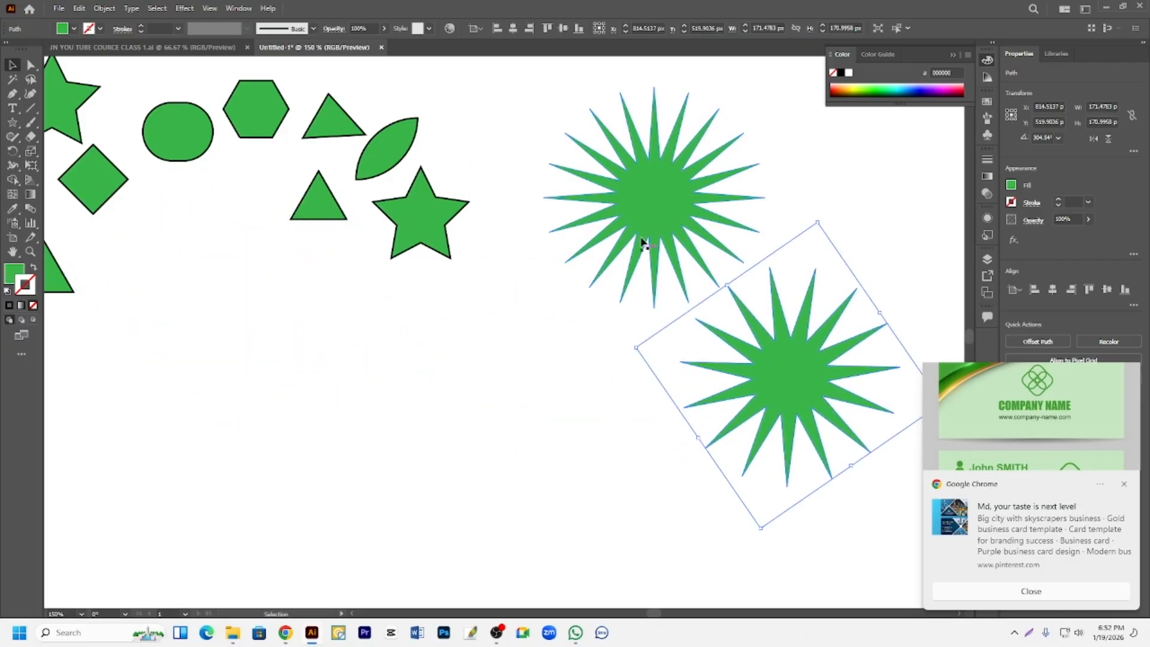
drag(642, 238, 693, 174)
drag(819, 392, 856, 354)
Select all the shapes and move them together to the artboard's upper-right area.
scroll(479, 289, down, 3)
drag(290, 153, 650, 342)
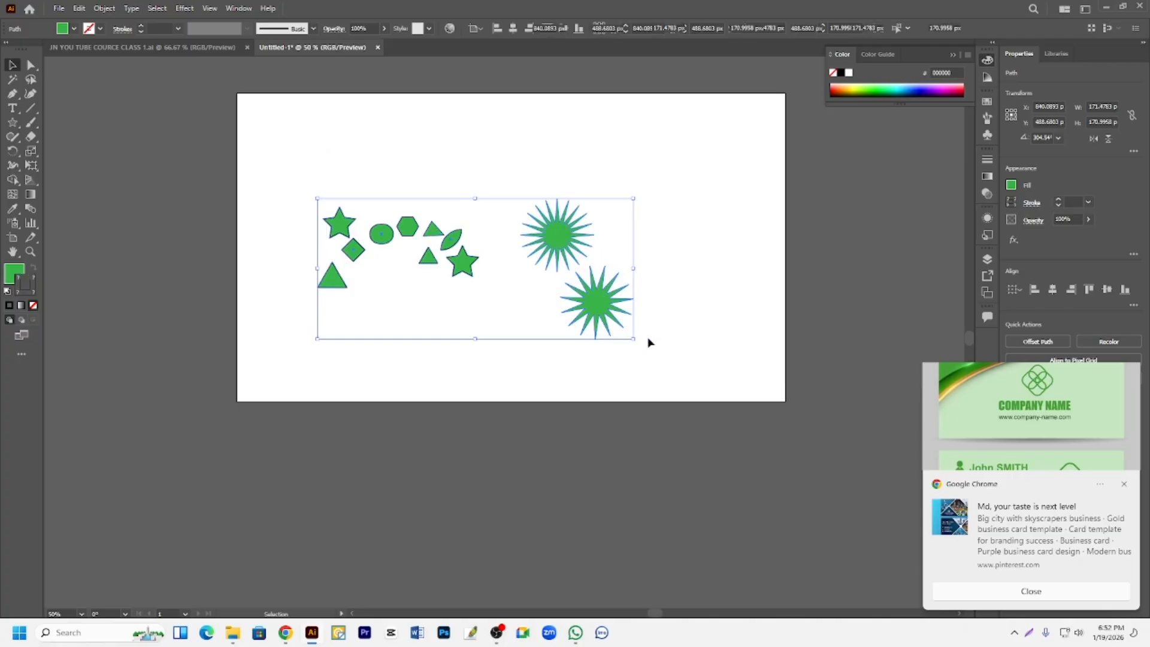
drag(610, 291, 744, 186)
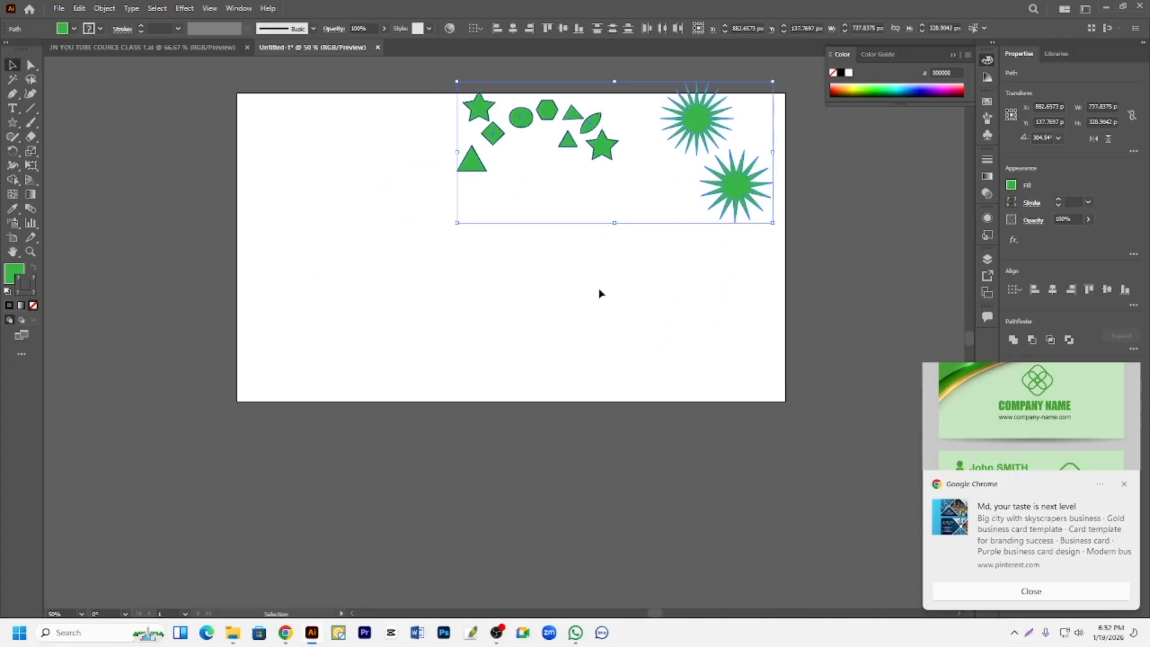
Draw a green rectangle about 422 by 180 px without a stroke on the left half of the artboard.
click(532, 288)
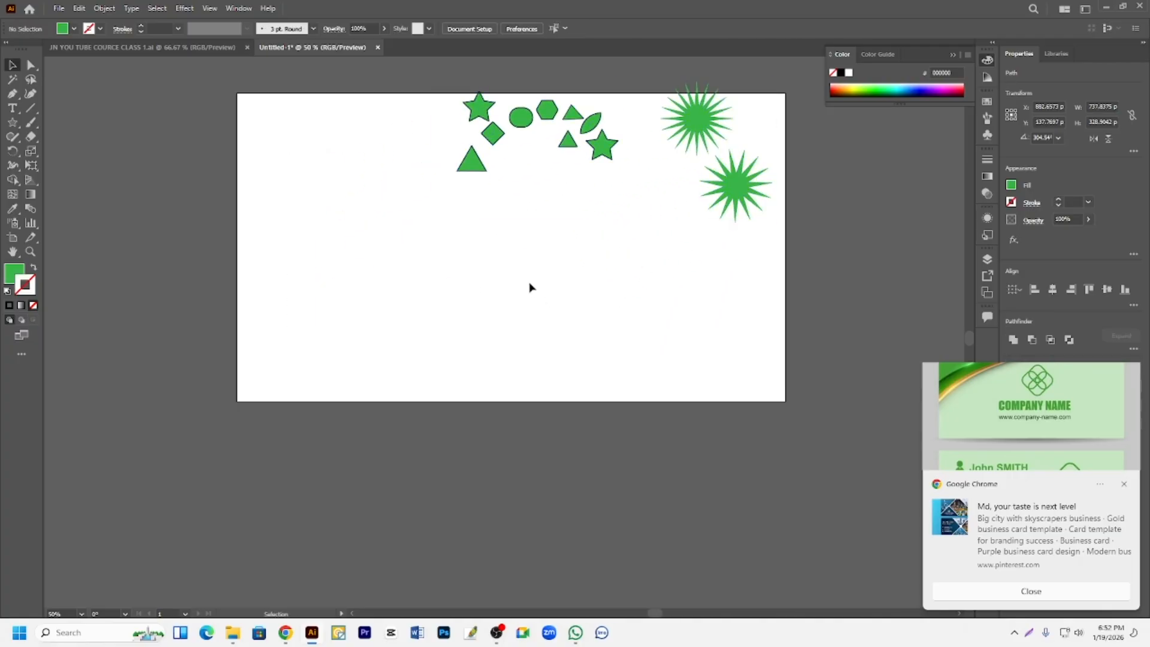
click(13, 122)
click(69, 123)
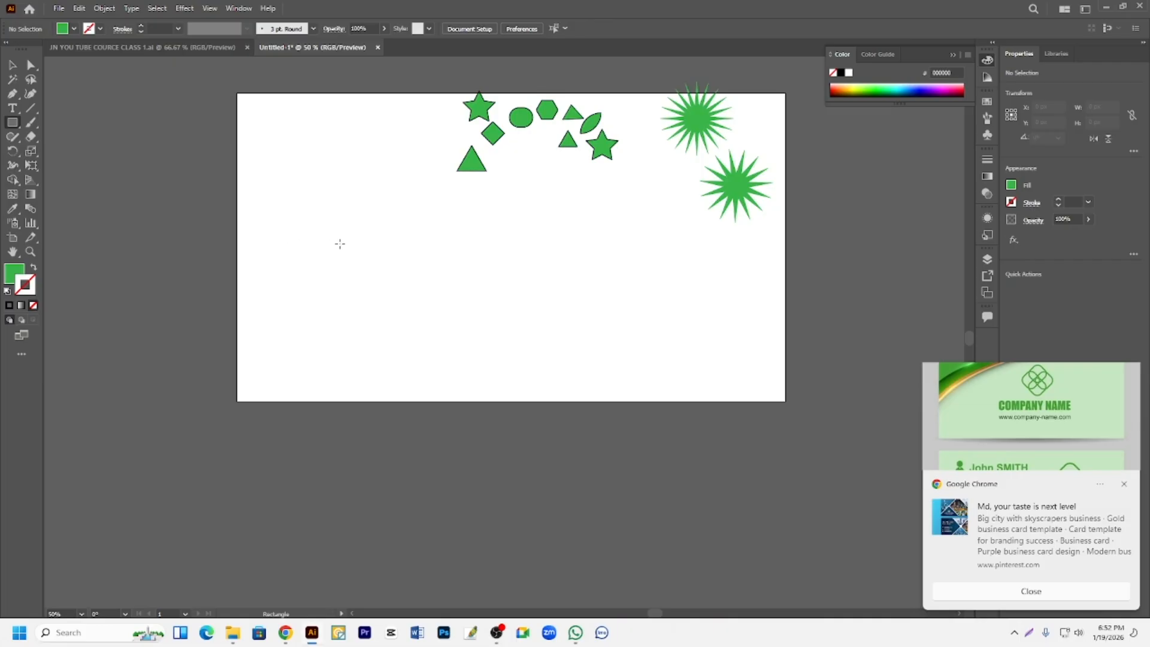
drag(340, 243, 454, 302)
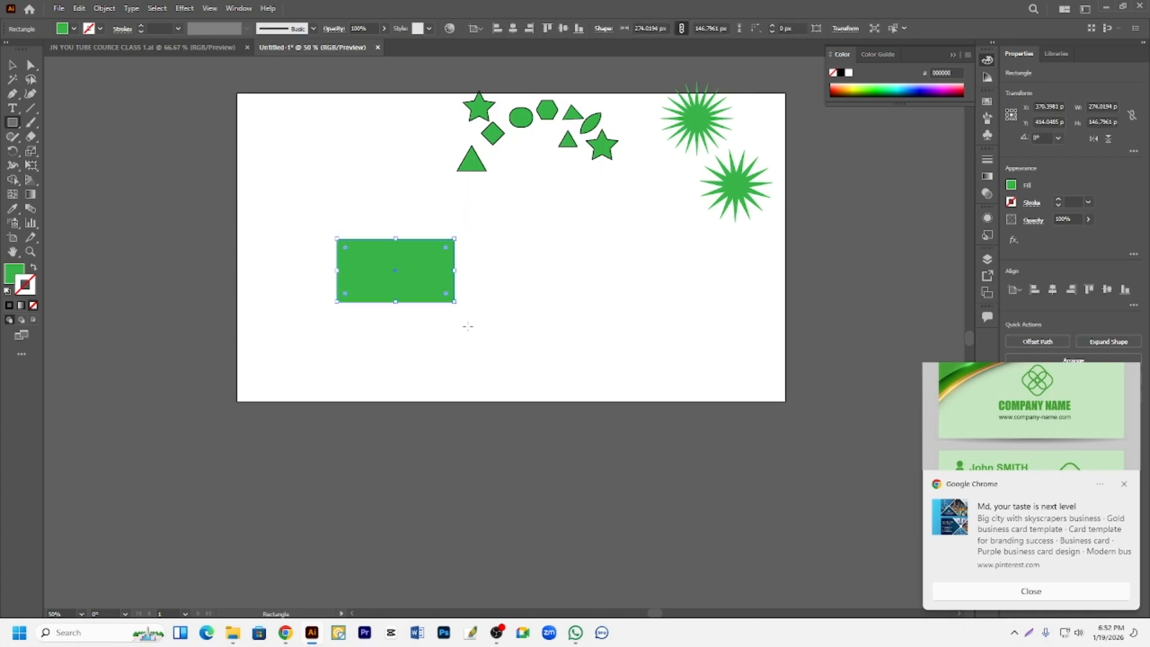
key(Delete)
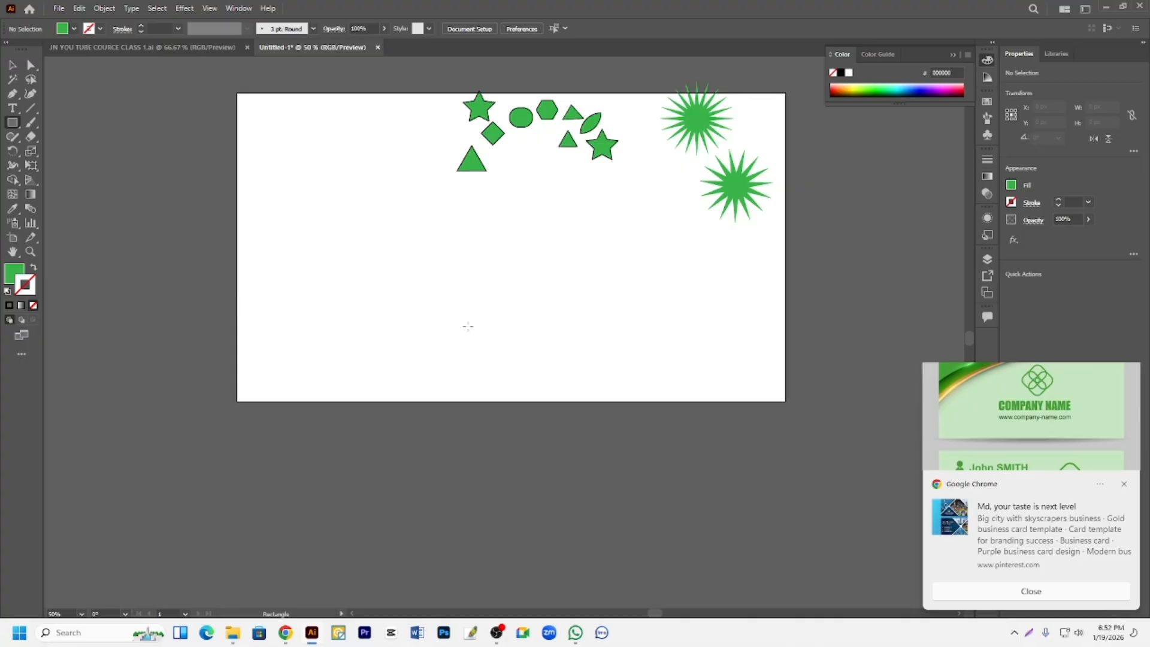
scroll(423, 180, up, 2)
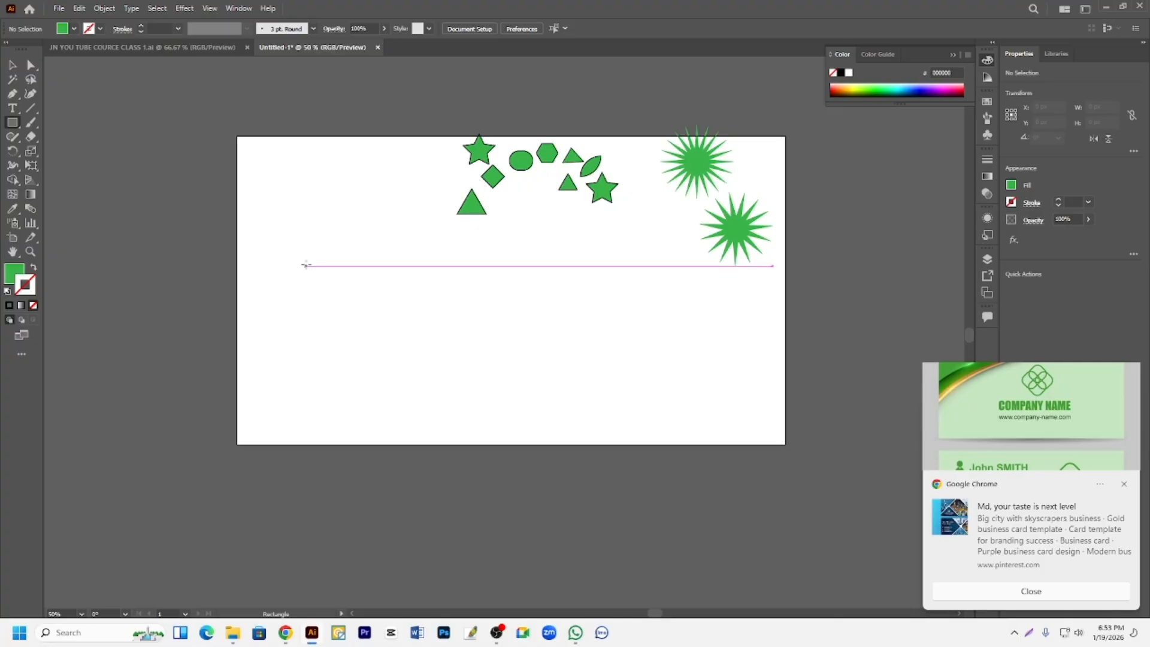
drag(306, 265, 487, 343)
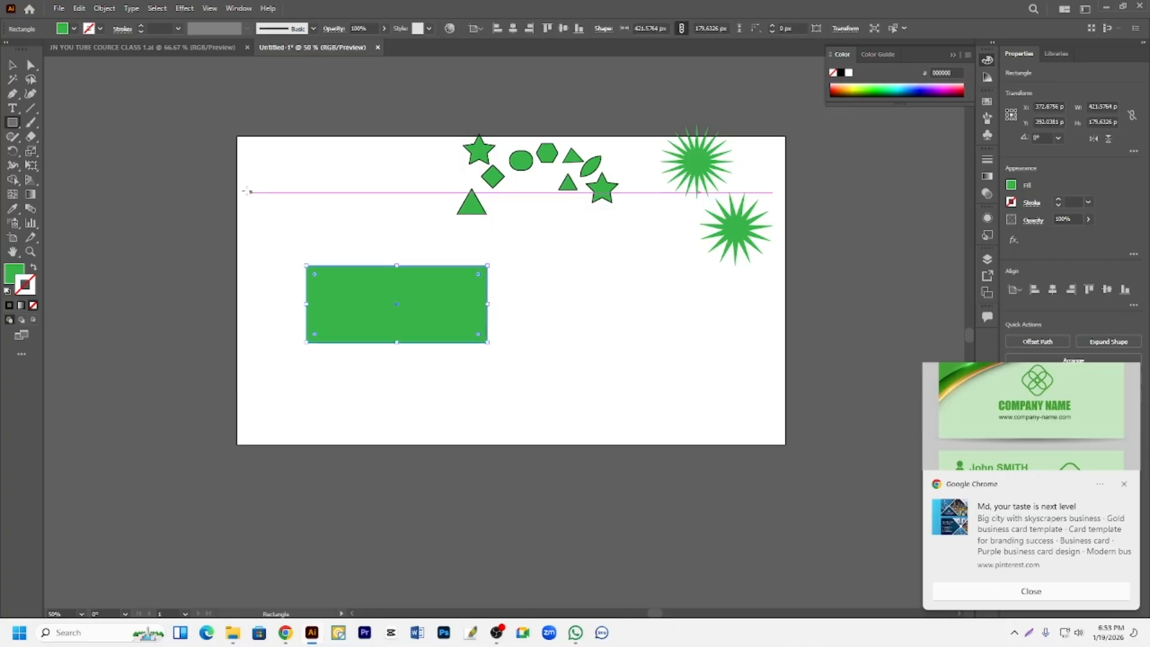
Move the rectangle up near the artboard's upper edge, and move the group of small shapes below the many-pointed stars.
click(12, 65)
drag(399, 327, 358, 225)
drag(462, 139, 604, 225)
drag(556, 172, 725, 313)
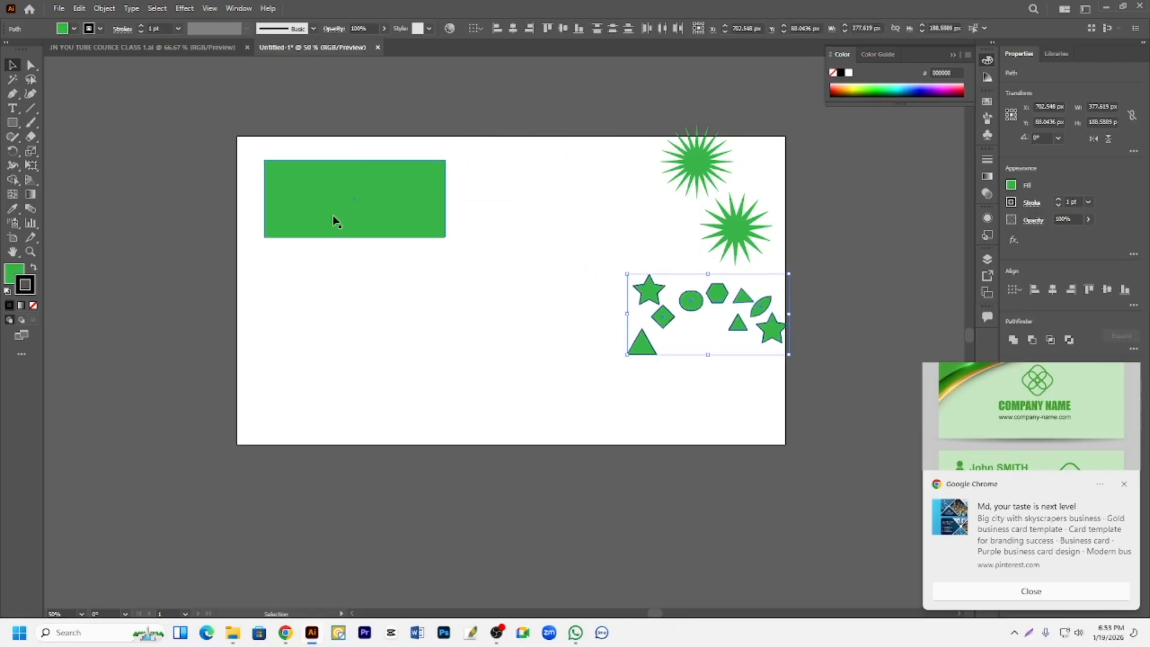
drag(354, 217, 423, 211)
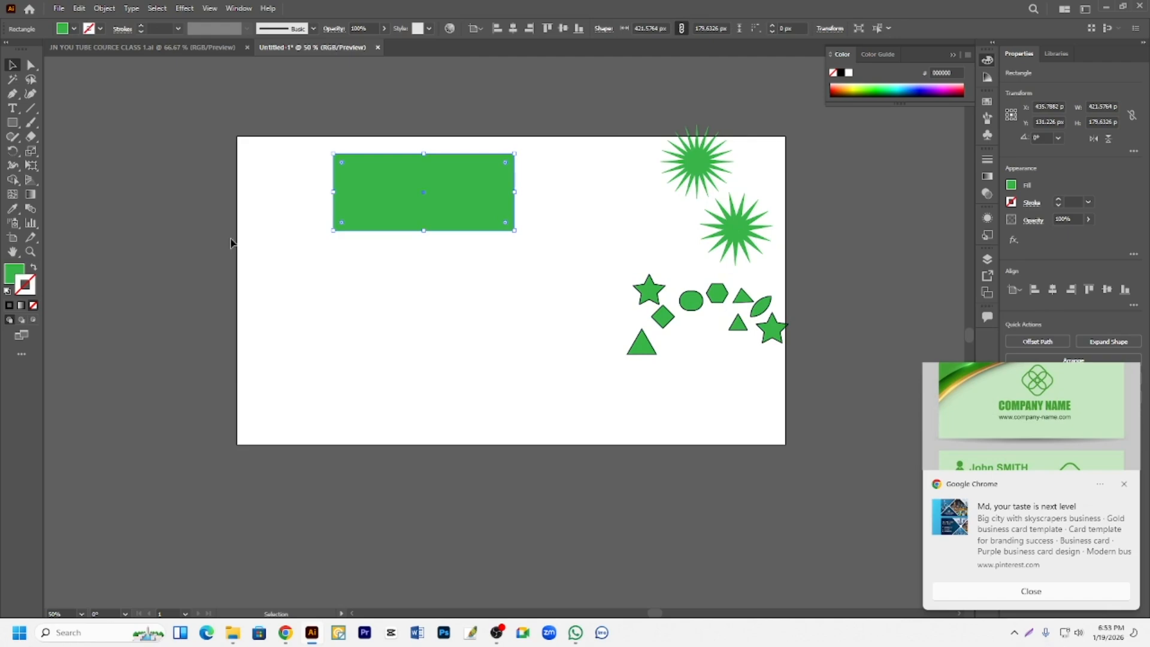
Draw a narrow vertical rectangle about 25 by 477 px as a flagpole along the large rectangle's left edge.
click(489, 244)
click(12, 123)
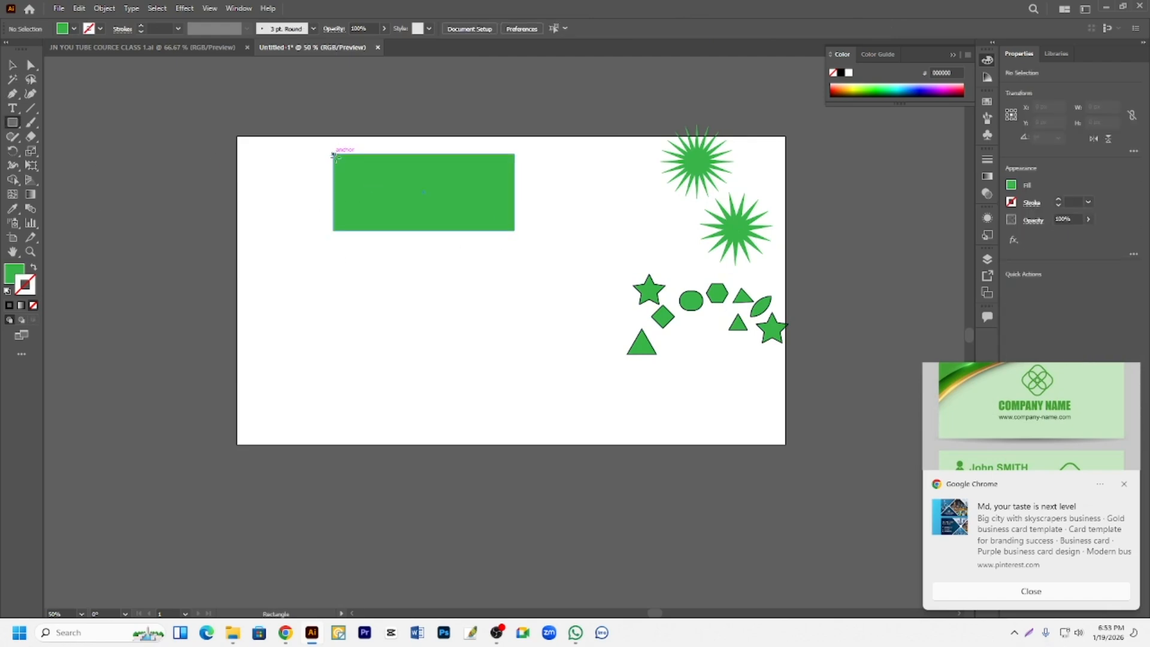
drag(334, 151, 322, 360)
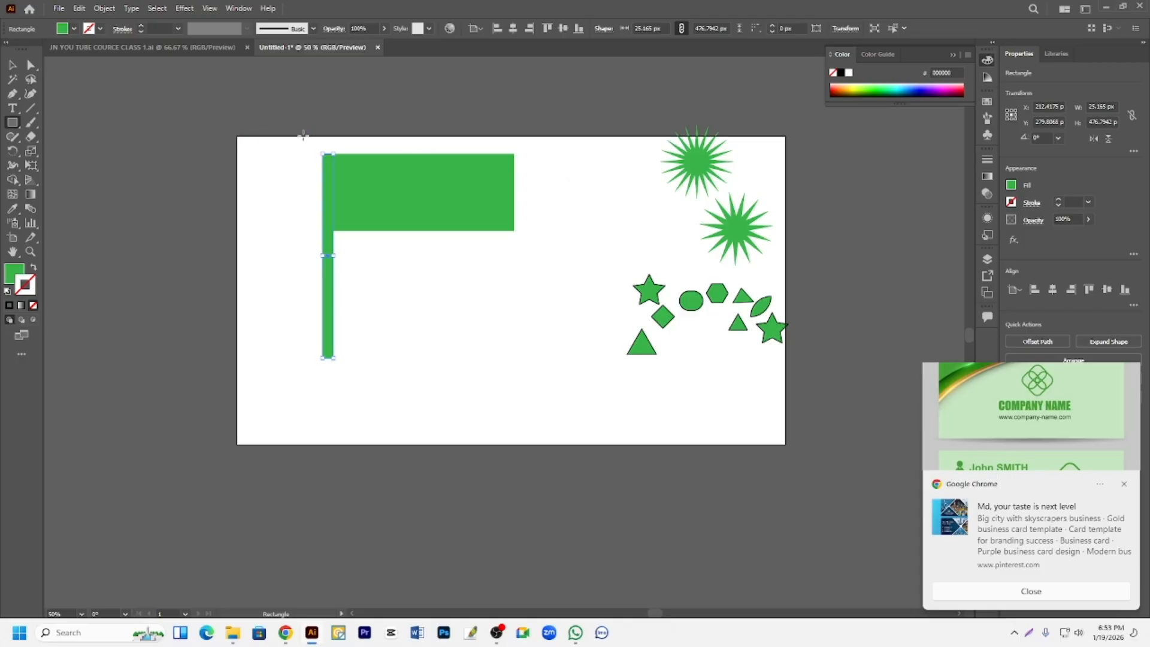
click(11, 65)
scroll(419, 321, up, 2)
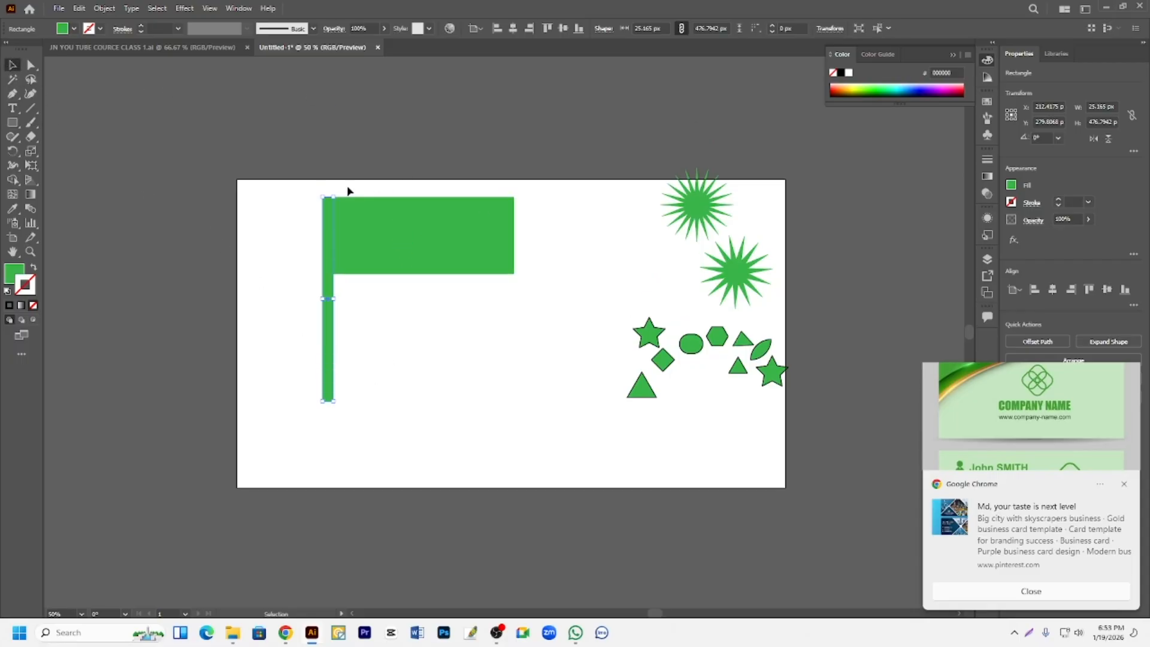
click(261, 204)
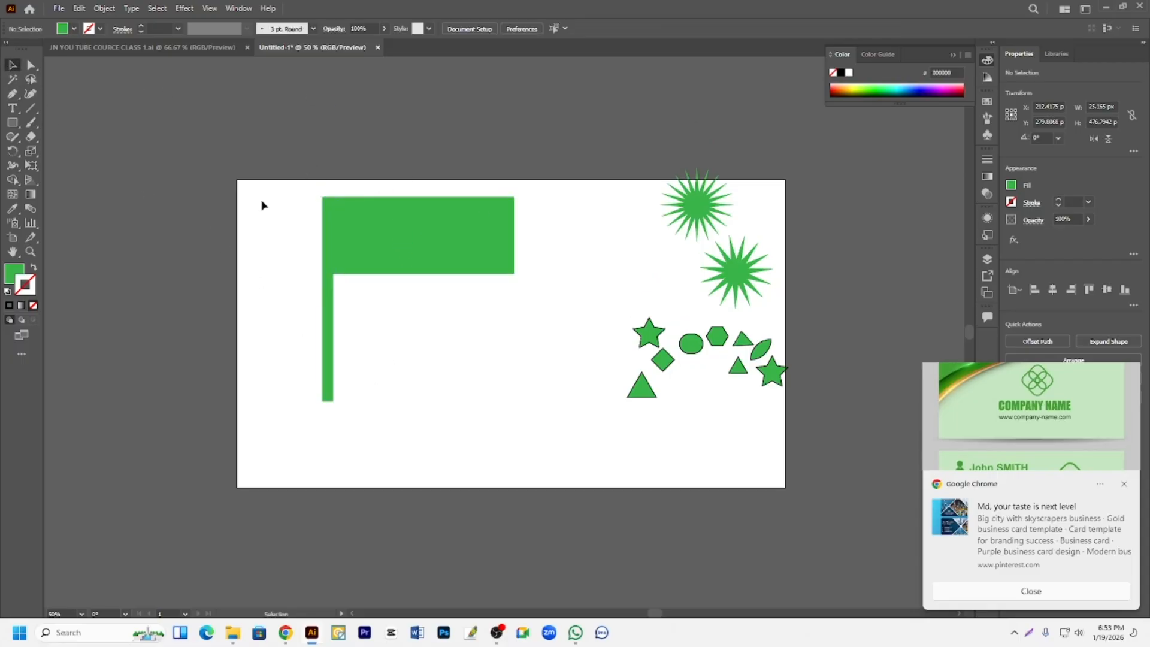
Draw two ellipses below the flag, one about 185 by 175 px and a narrower one about 81 by 131 px.
click(437, 235)
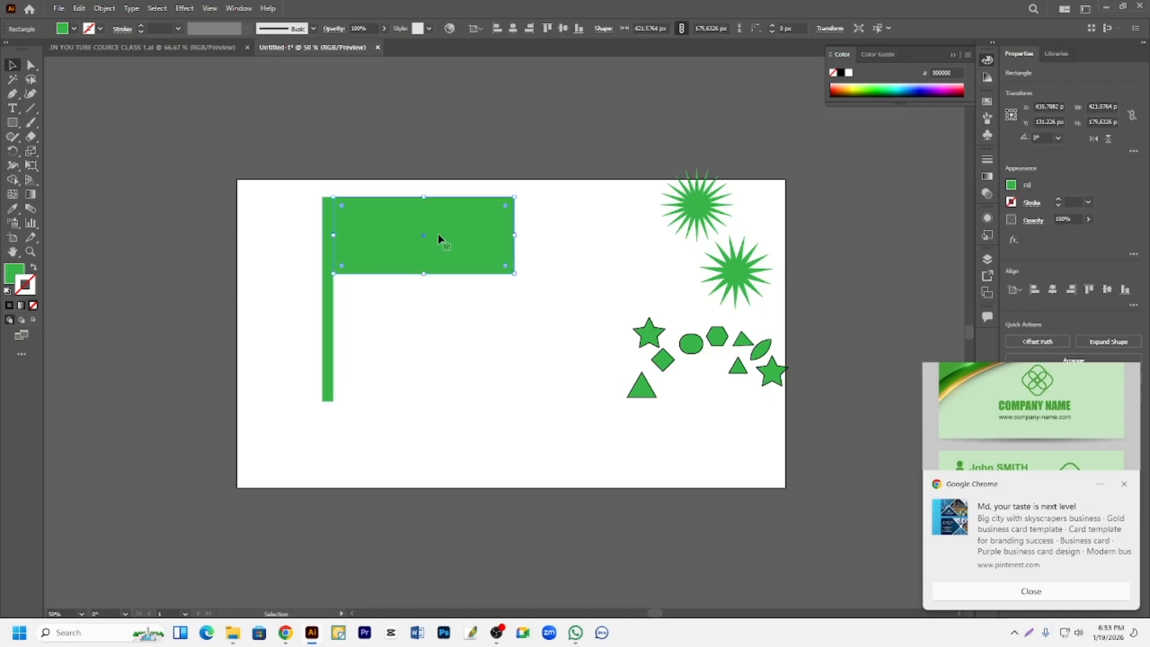
click(11, 124)
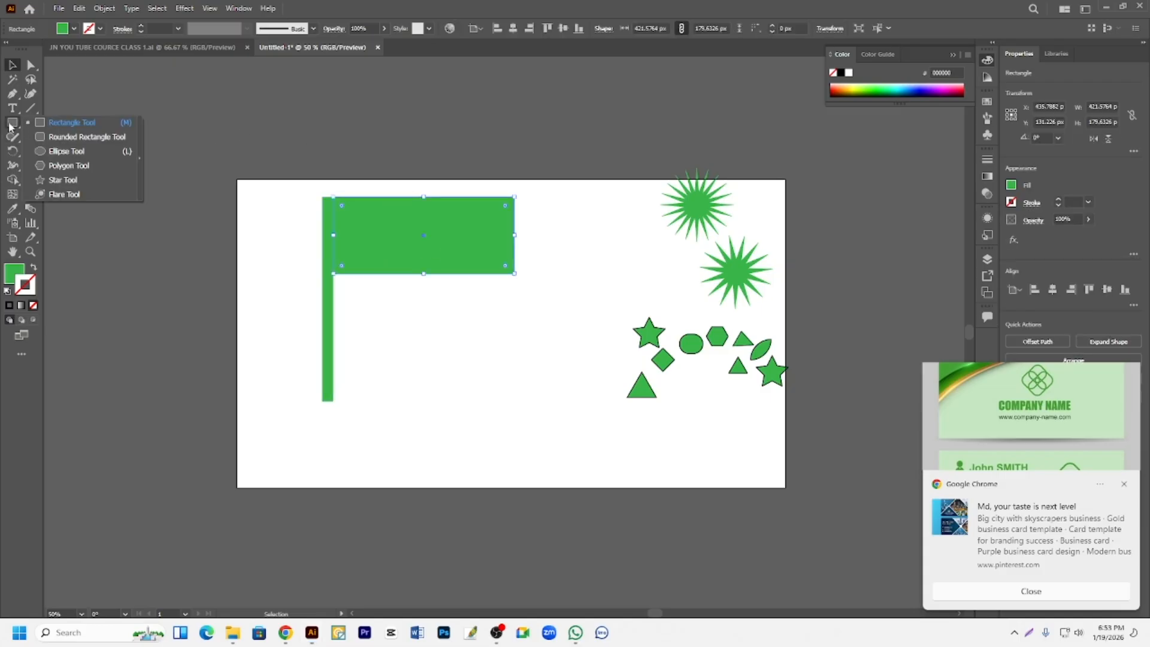
click(57, 151)
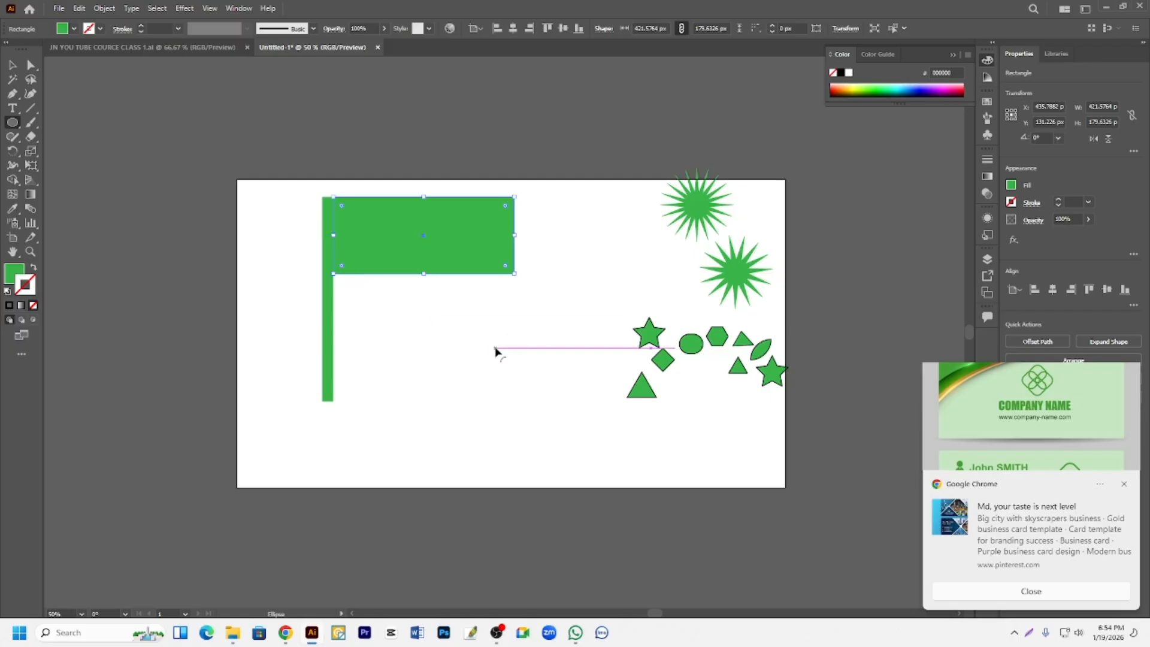
drag(496, 348, 575, 423)
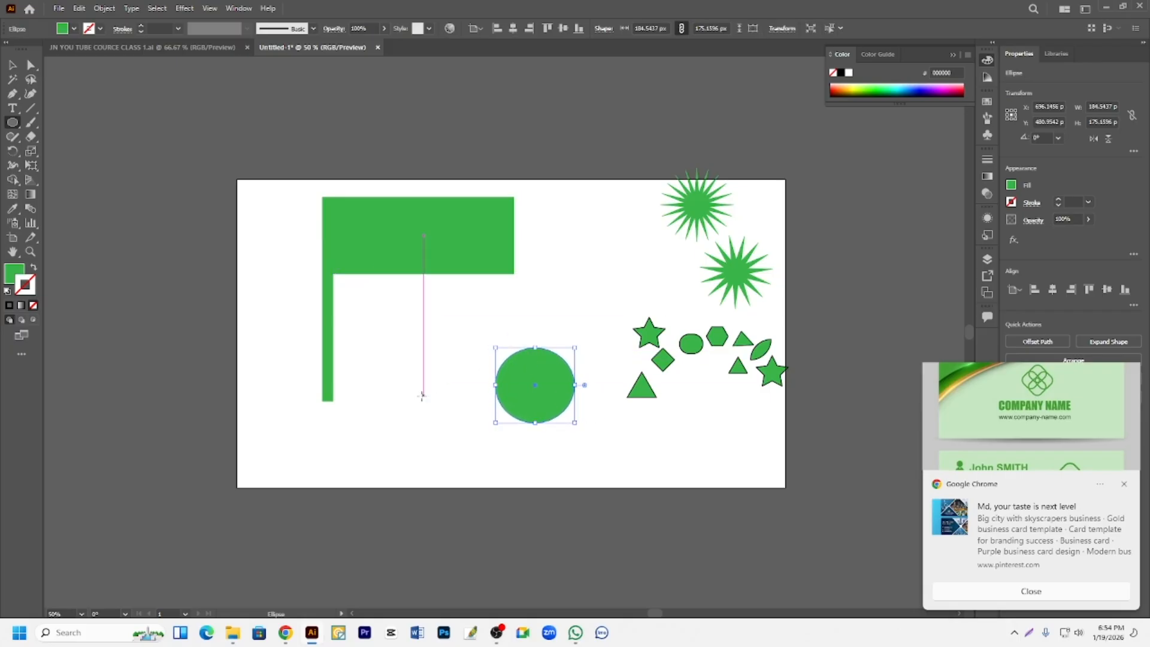
drag(423, 395, 459, 451)
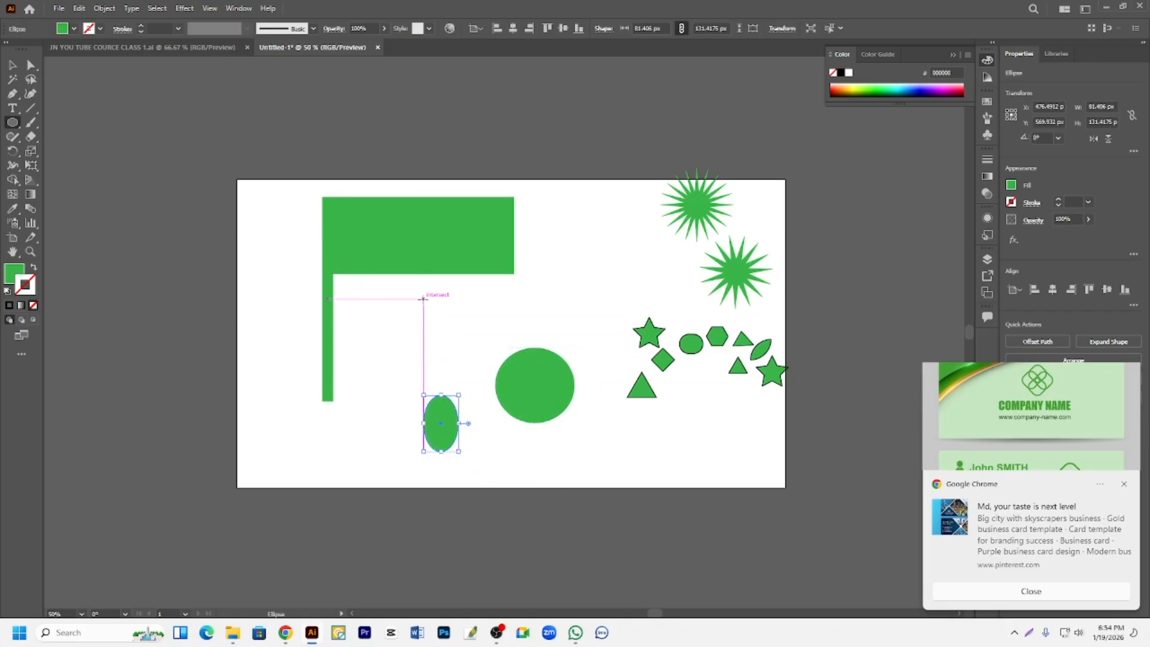
Draw a circle about 107 px in diameter from the centre of the flag rectangle.
scroll(426, 238, up, 5)
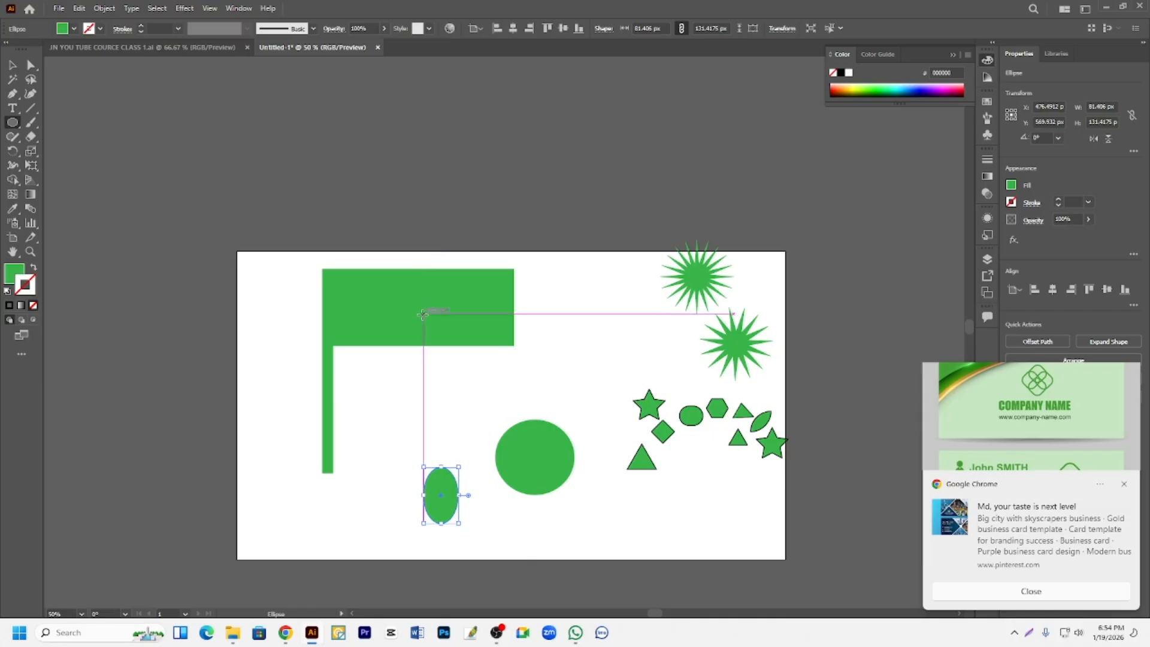
scroll(423, 314, up, 2)
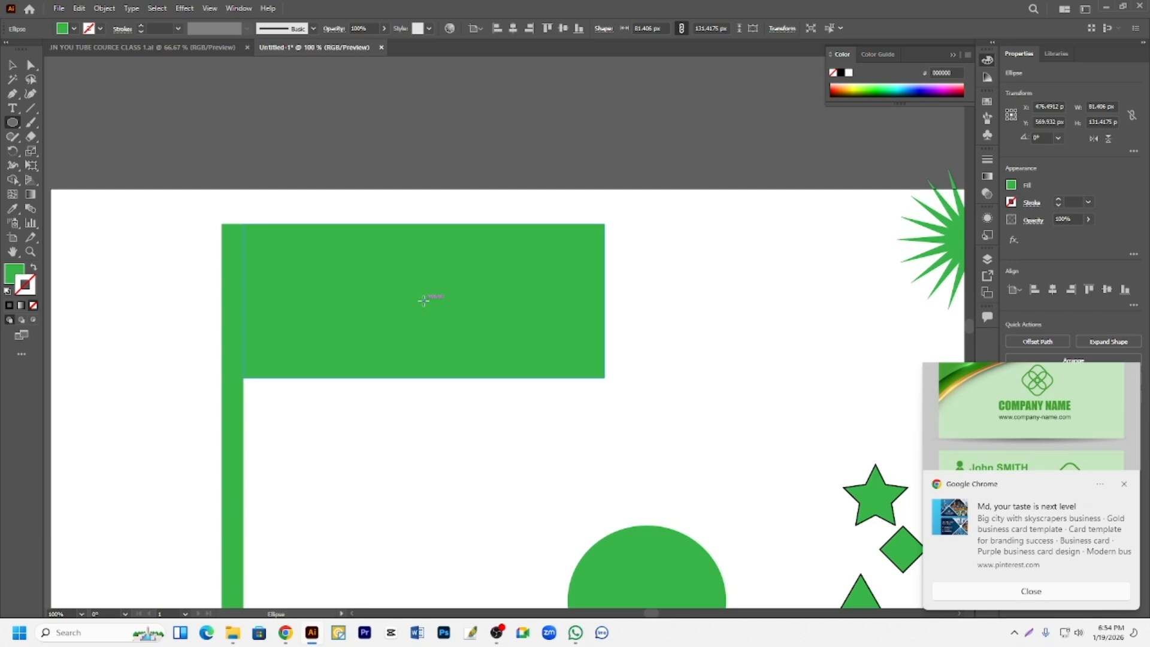
mouse_move(423, 300)
mouse_down()
mouse_move(477, 365)
mouse_move(463, 347)
mouse_up()
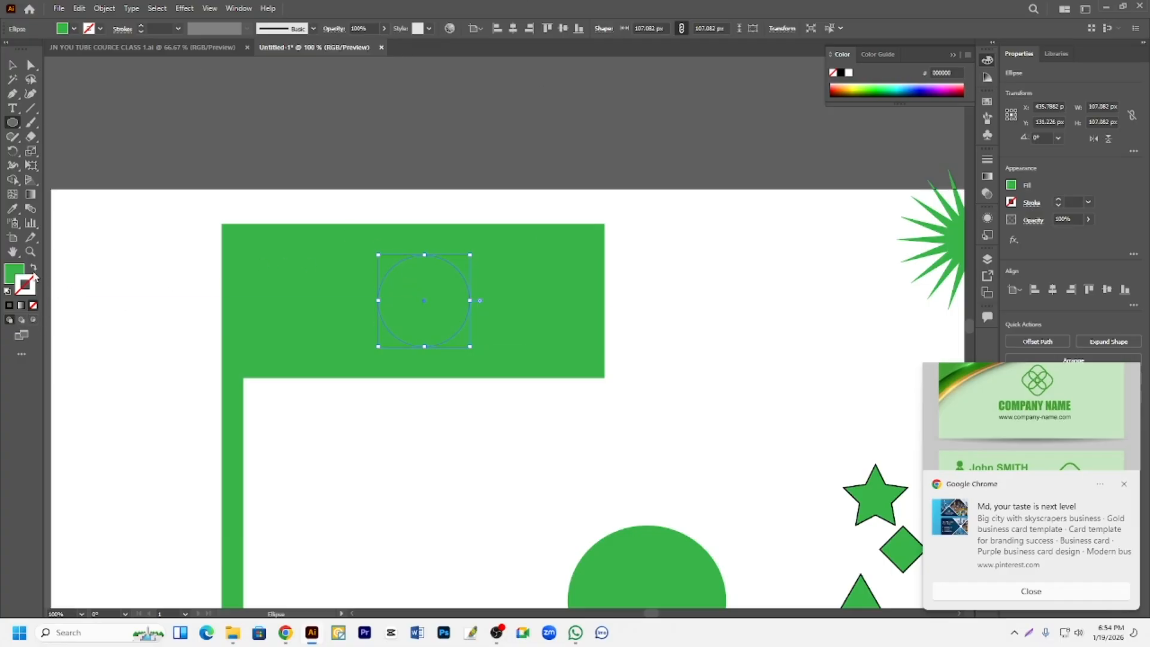
Fill the flag's centre circle with pinkish red, #ED0C5D.
click(15, 273)
double_click(15, 279)
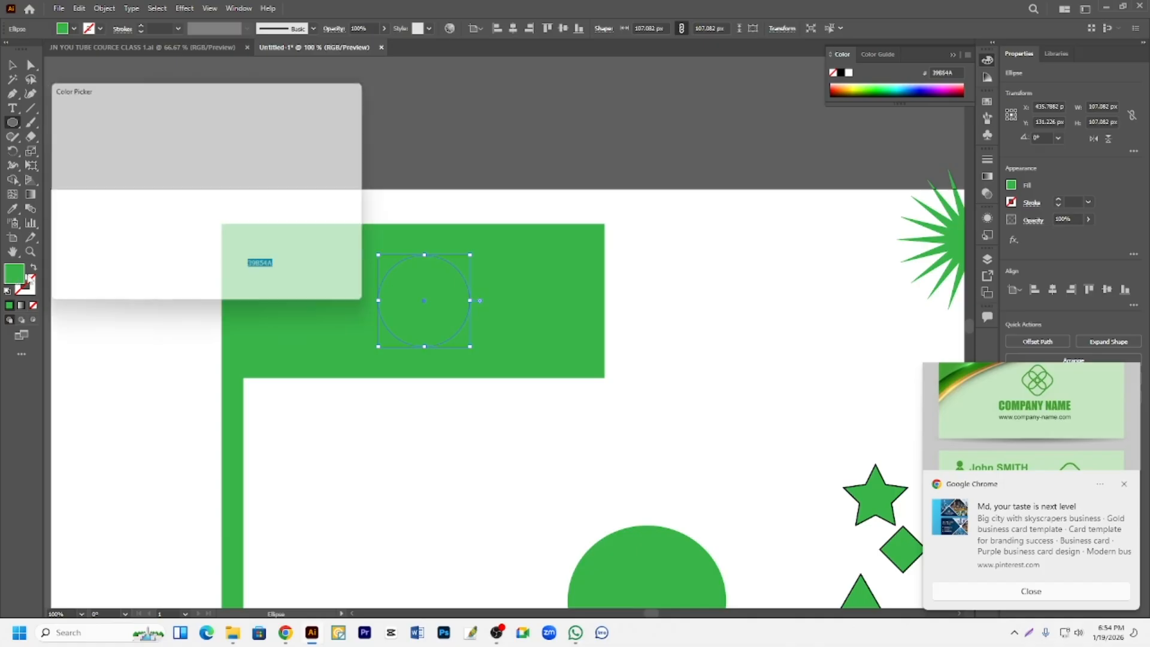
click(222, 128)
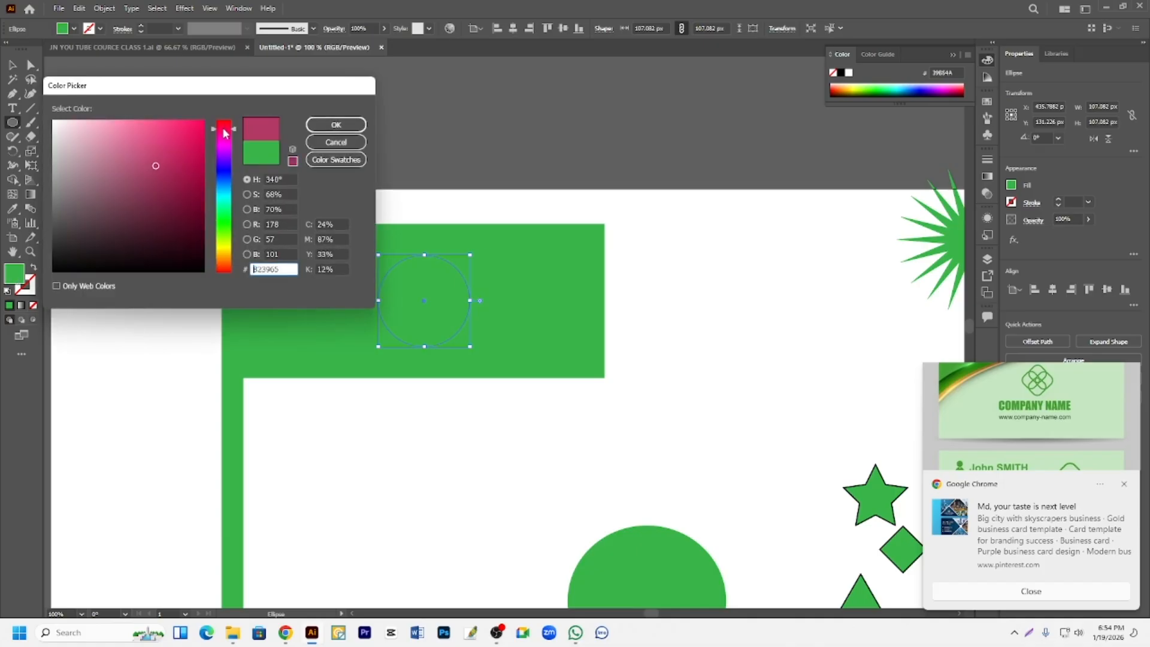
click(198, 130)
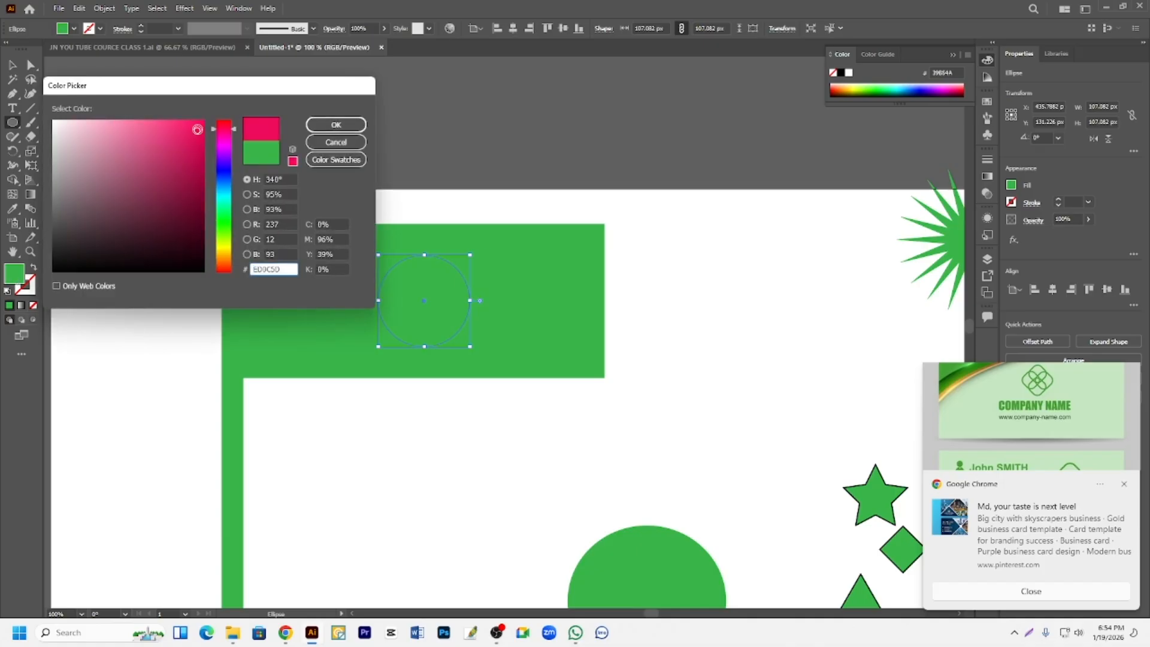
click(329, 127)
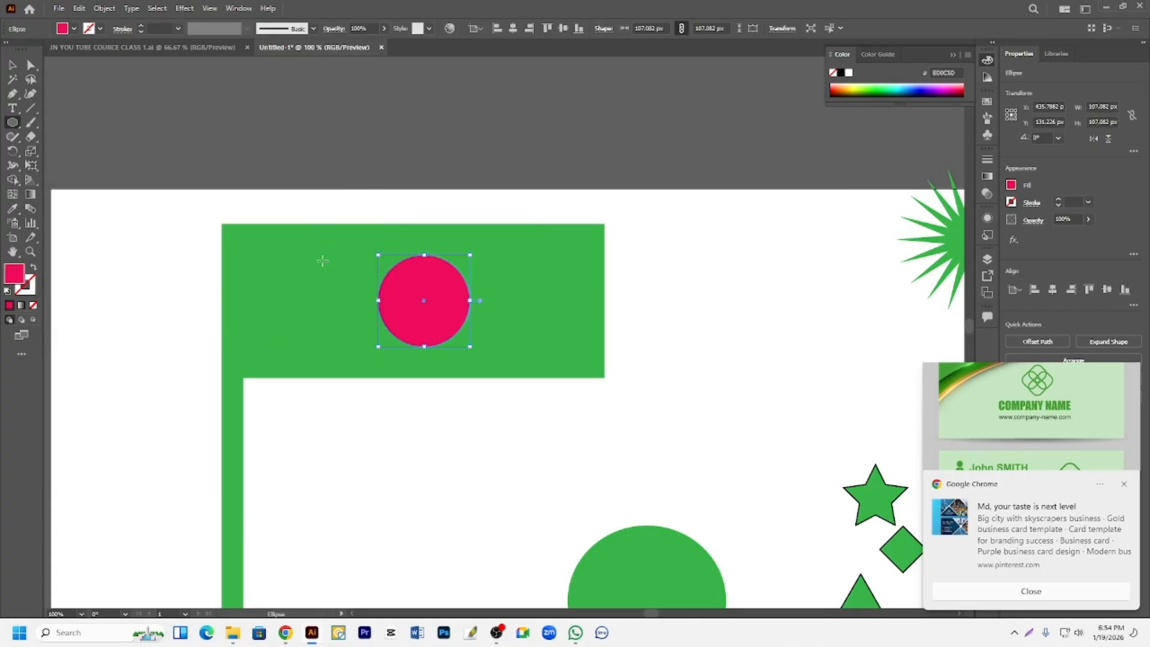
Darken the flag circle's fill to maroon, #840C3D.
double_click(13, 275)
click(191, 191)
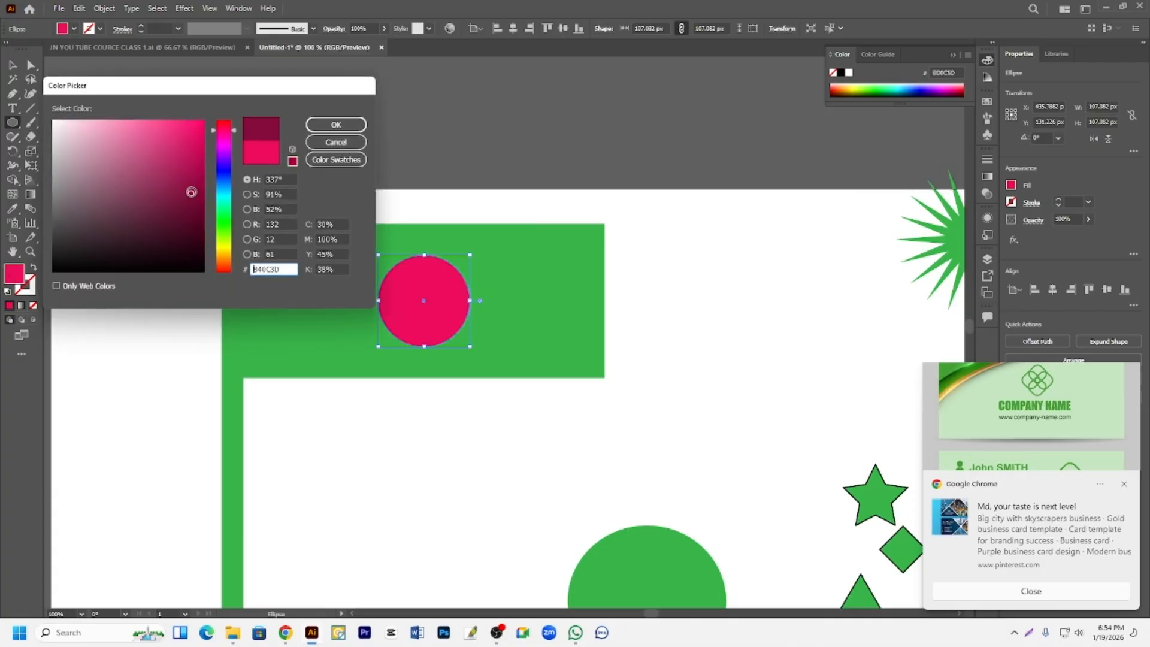
click(328, 124)
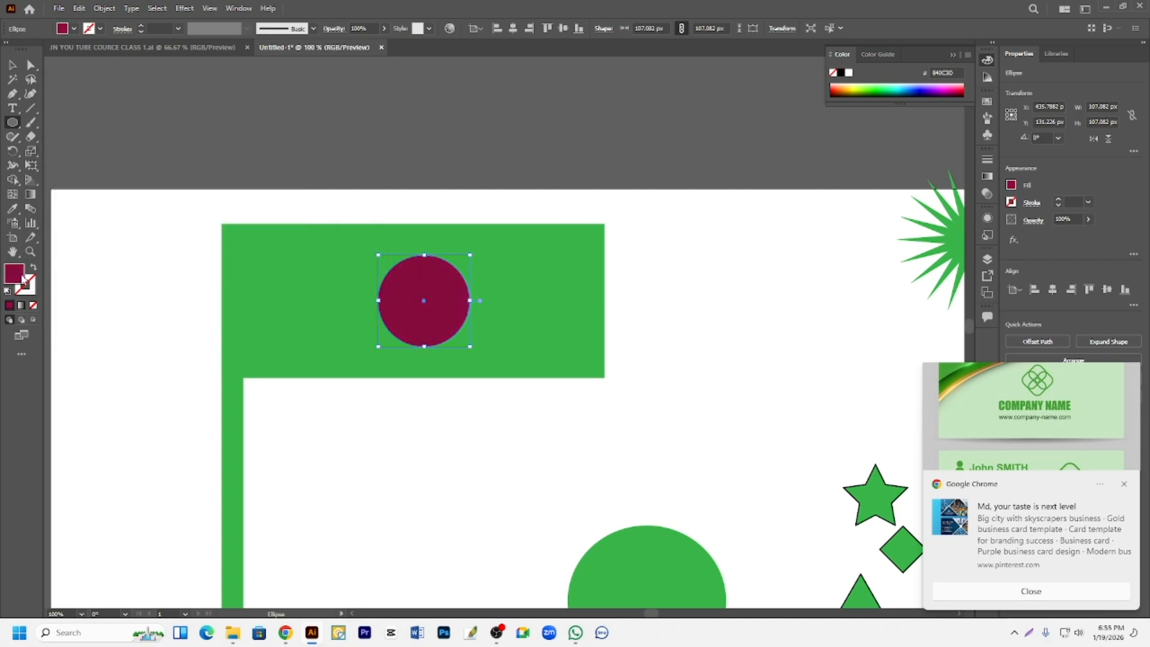
Fill the flag circle with bright red, #EA111C, and enlarge it from its centre to about 138 px in diameter.
double_click(15, 276)
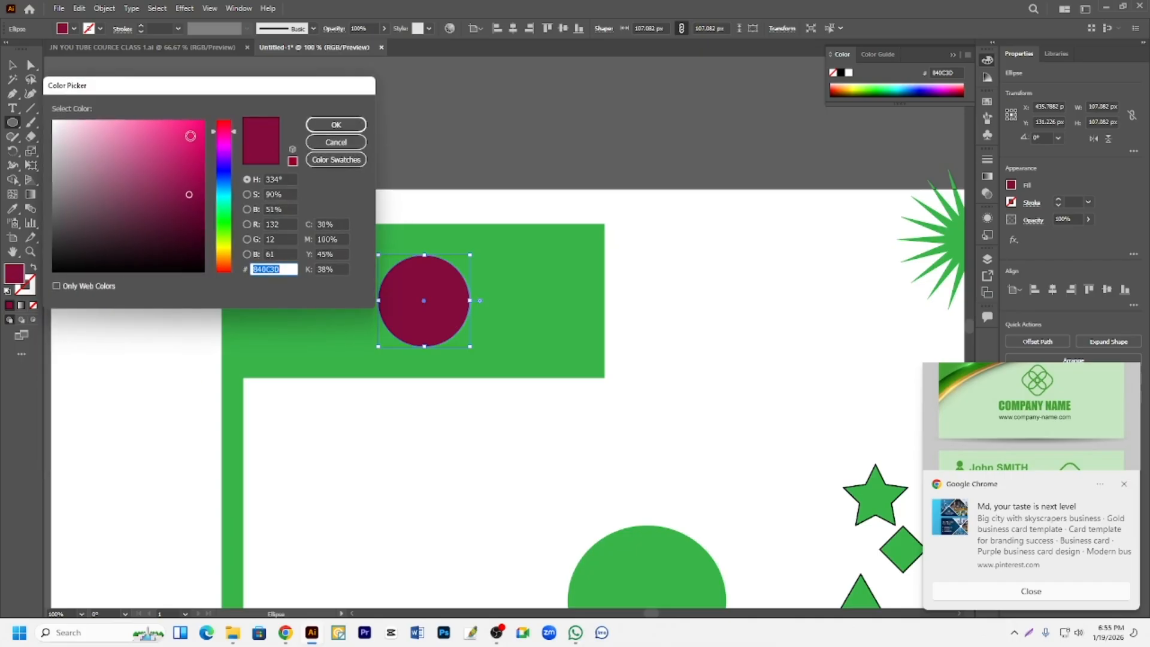
click(229, 122)
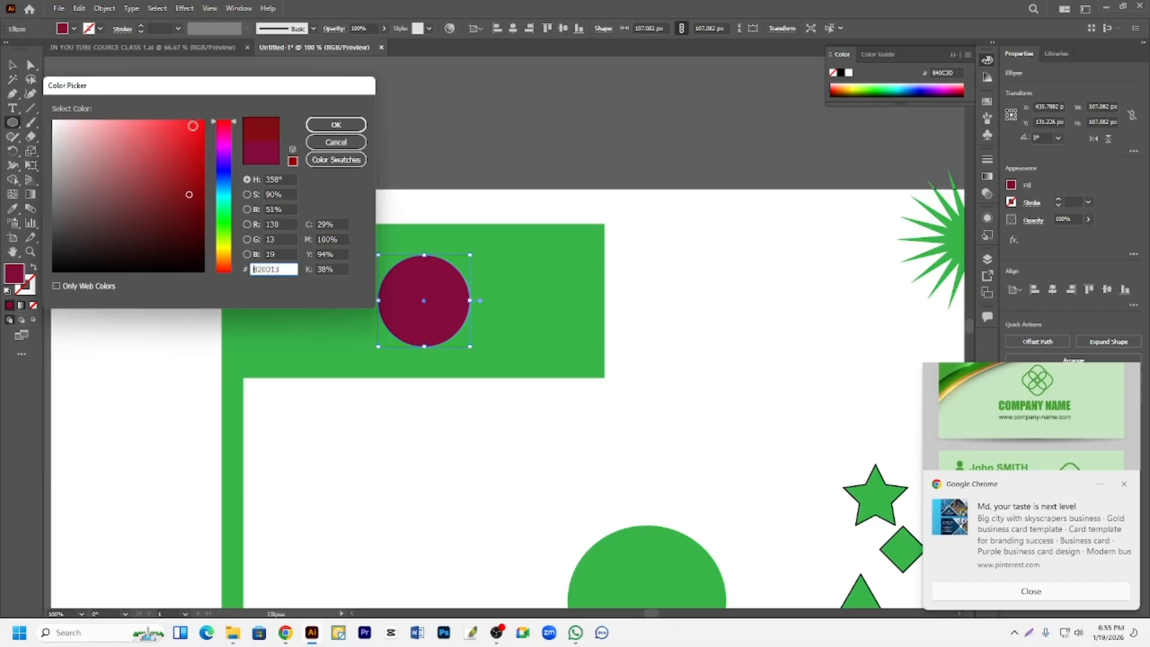
click(194, 133)
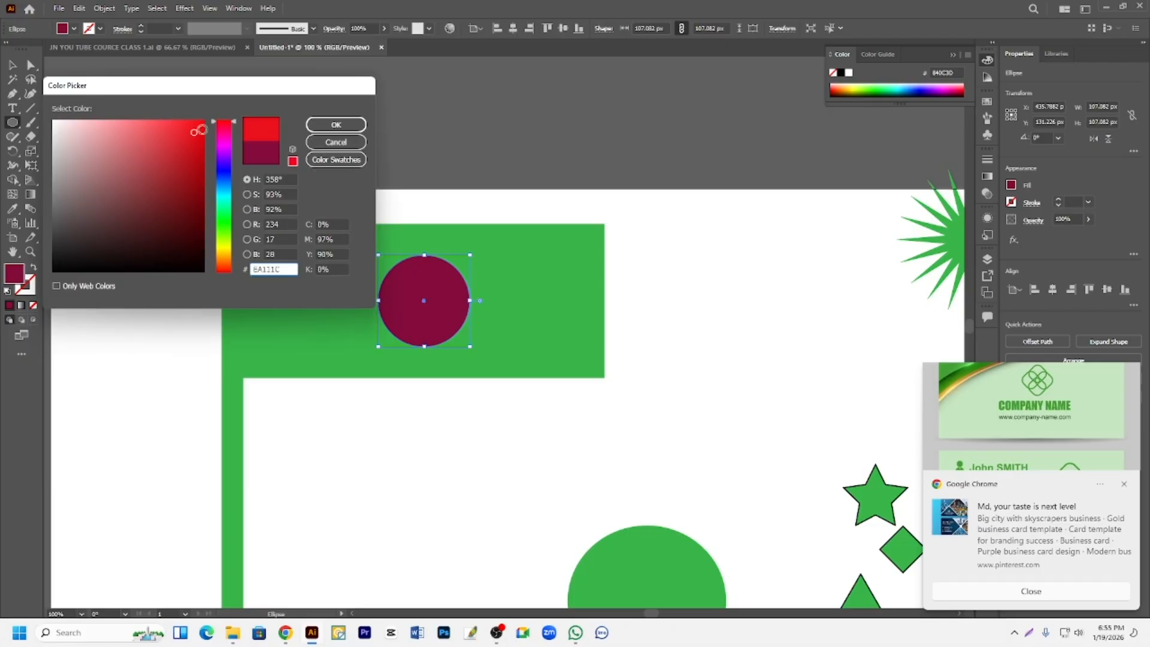
click(330, 124)
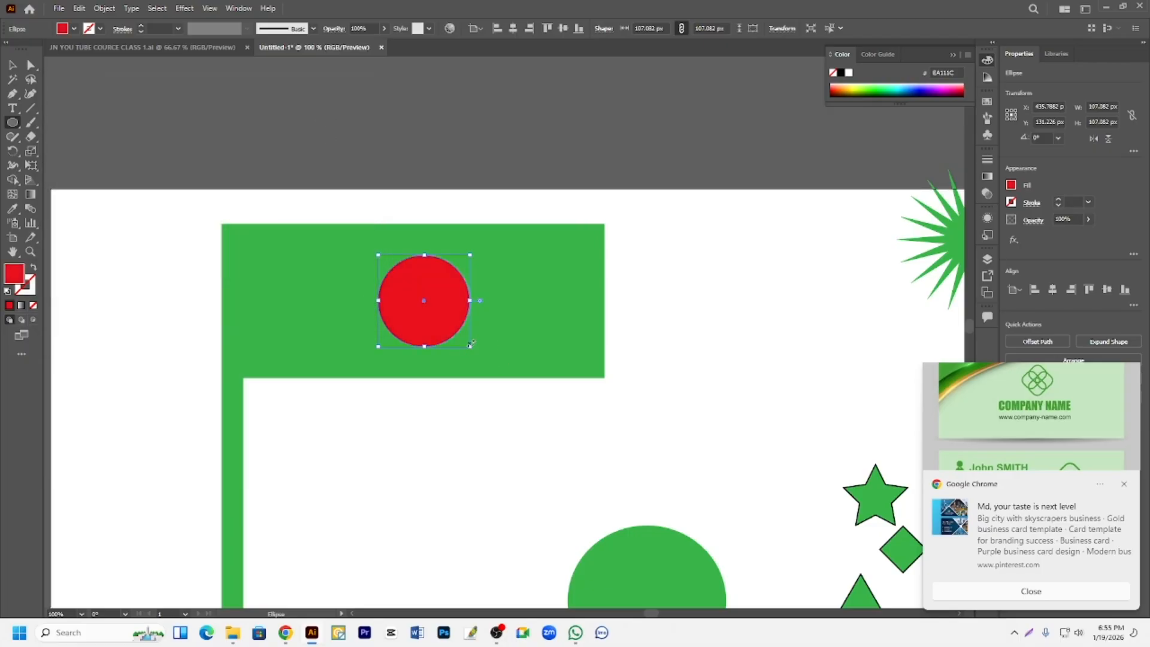
drag(472, 346, 483, 359)
scroll(415, 428, down, 2)
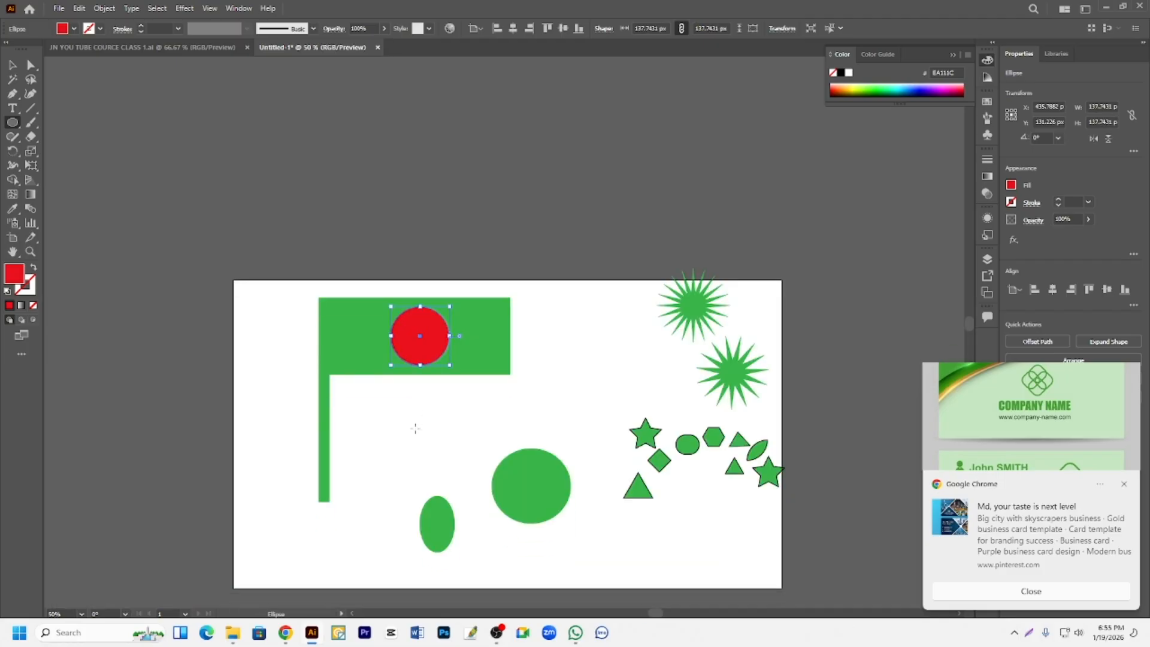
Move the narrow ellipse to the right of the flag and the larger green ellipse beside the small shapes, leaving everything deselected.
click(12, 65)
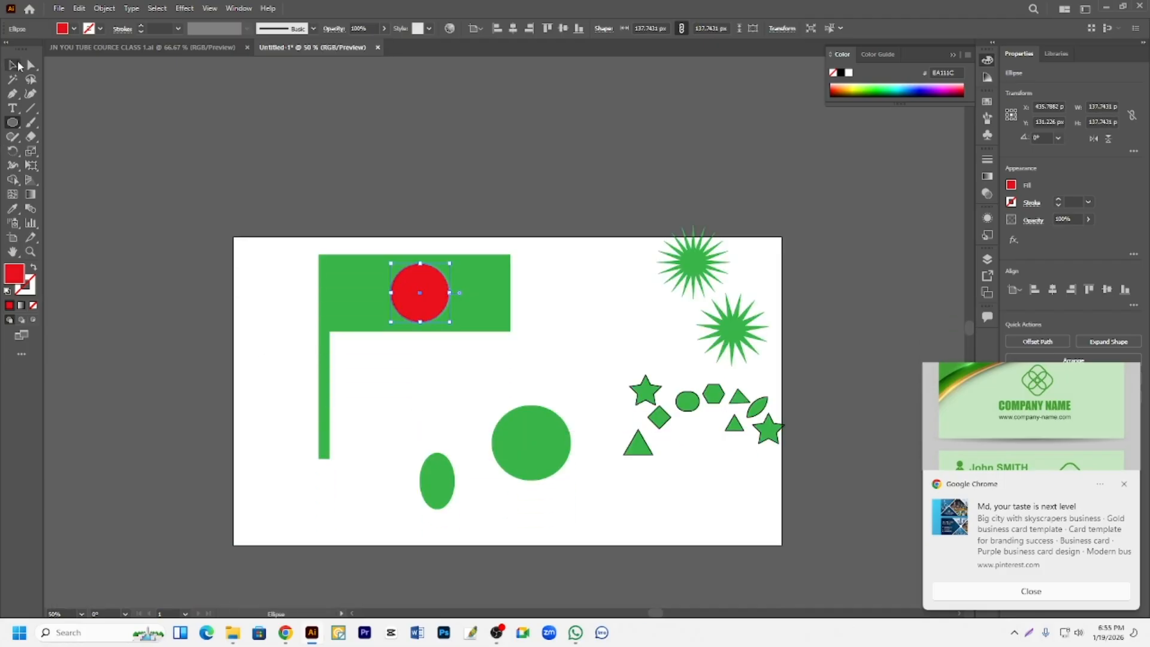
drag(441, 475, 568, 345)
drag(522, 441, 572, 423)
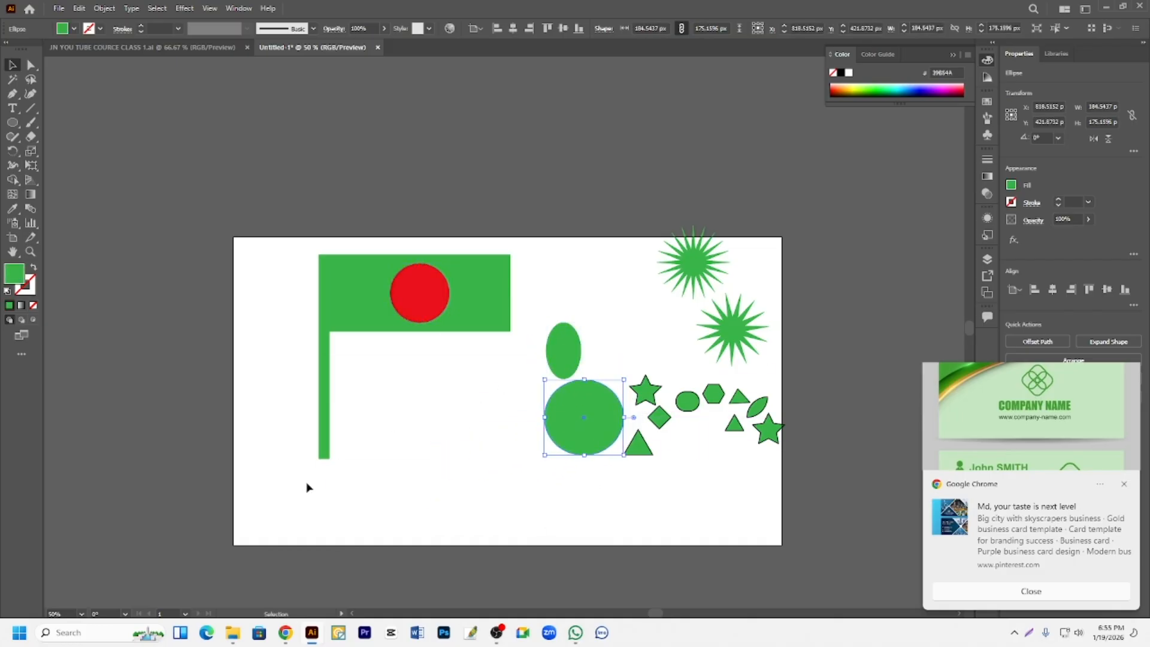
scroll(324, 455, down, 1)
drag(562, 333, 592, 279)
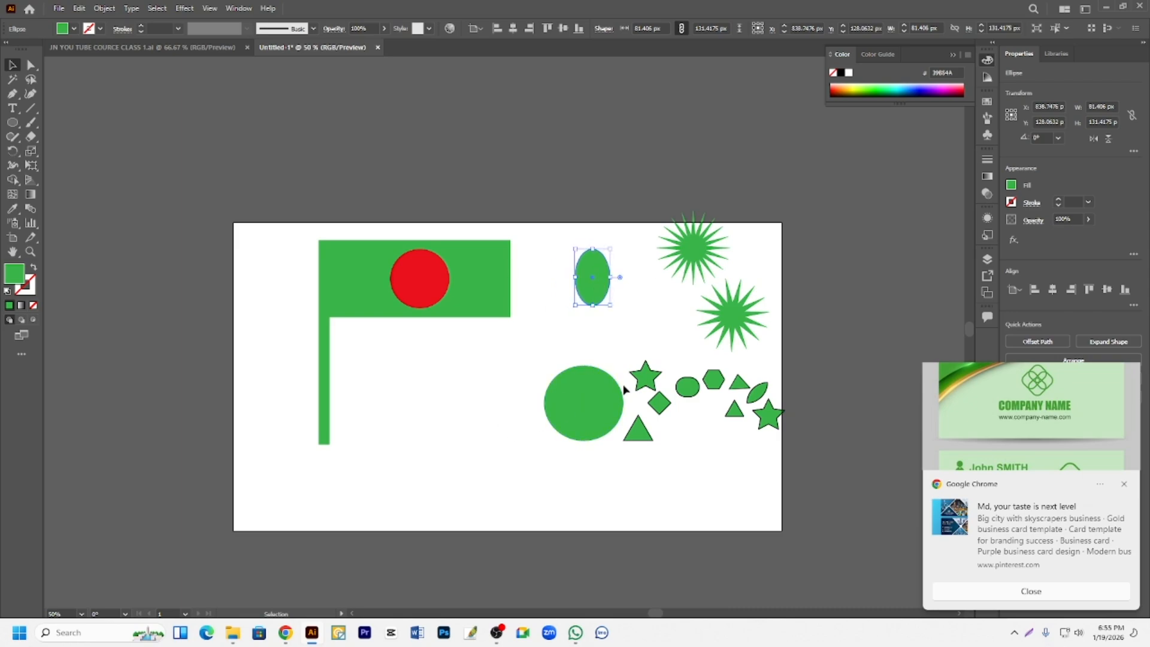
click(589, 327)
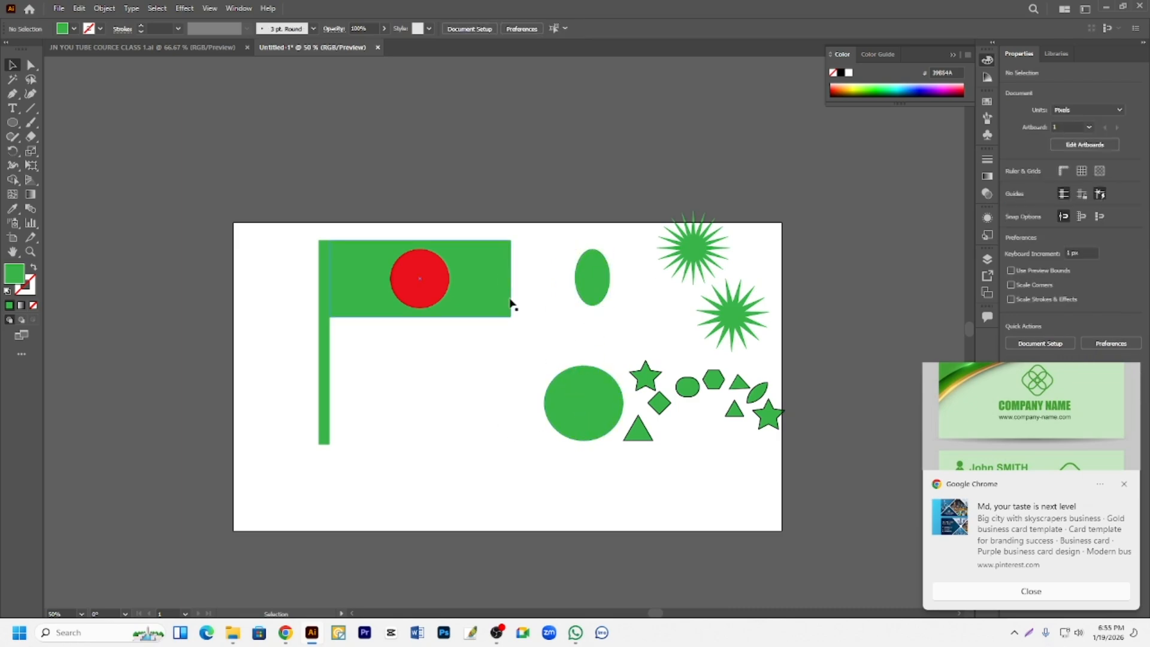
Move the large green ellipse away from the small shapes toward the artboard's lower middle and deselect it.
drag(590, 403, 554, 424)
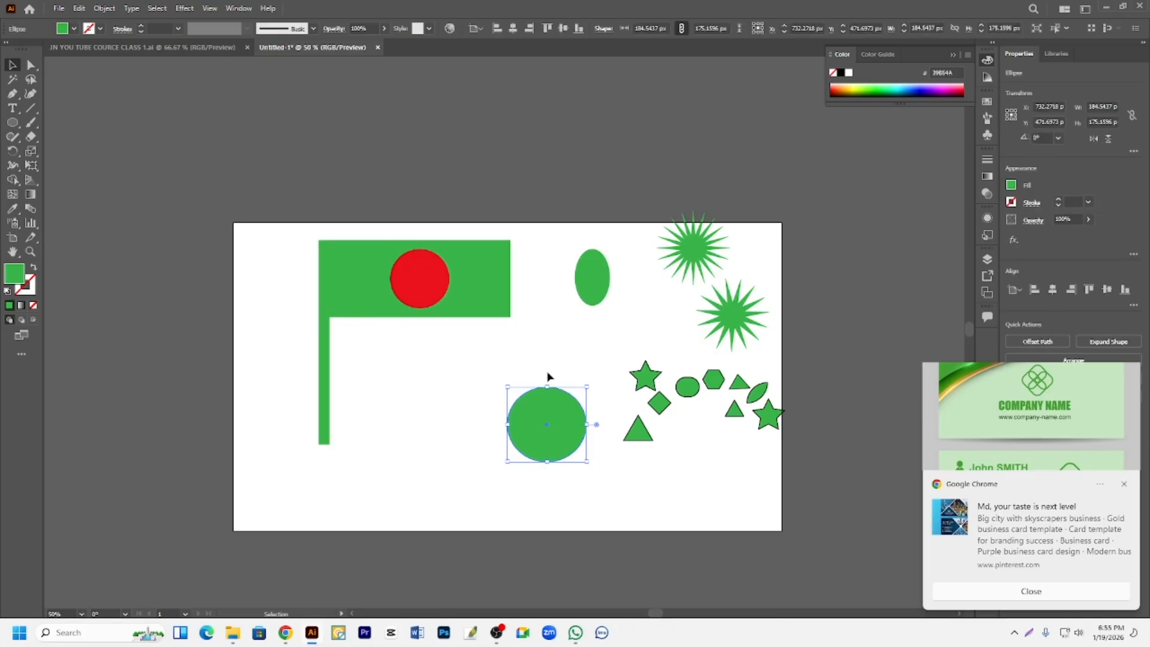
click(554, 348)
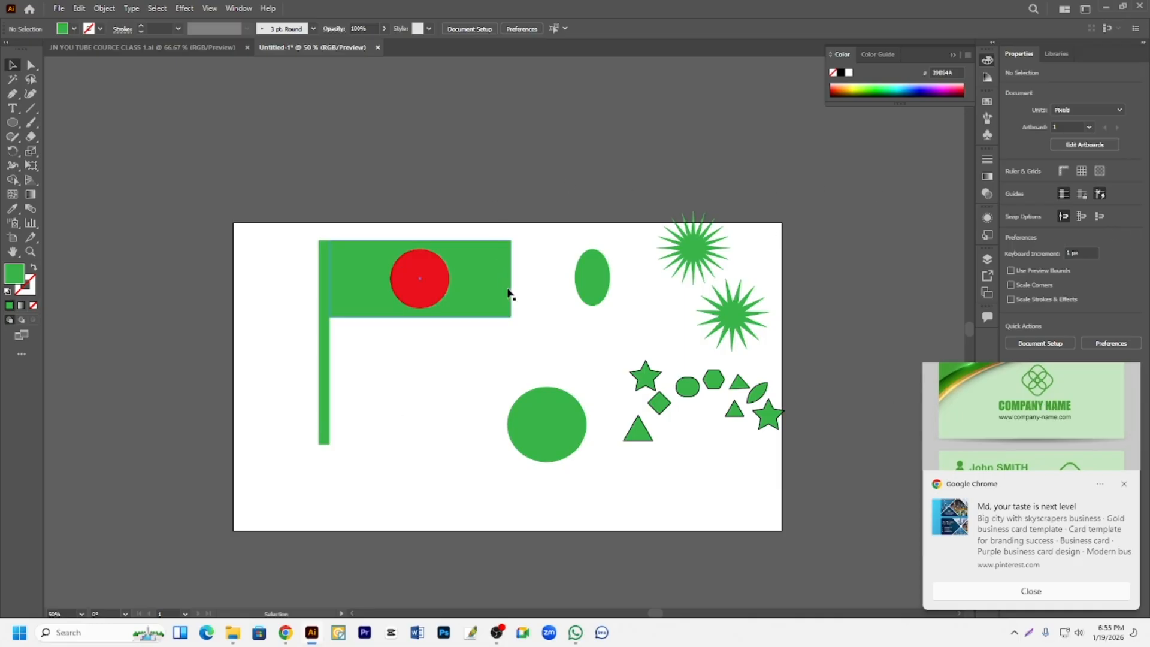
Narrow the green flag rectangle to about 322 px wide from its free end and shift the red circle to its middle.
scroll(509, 301, down, 1)
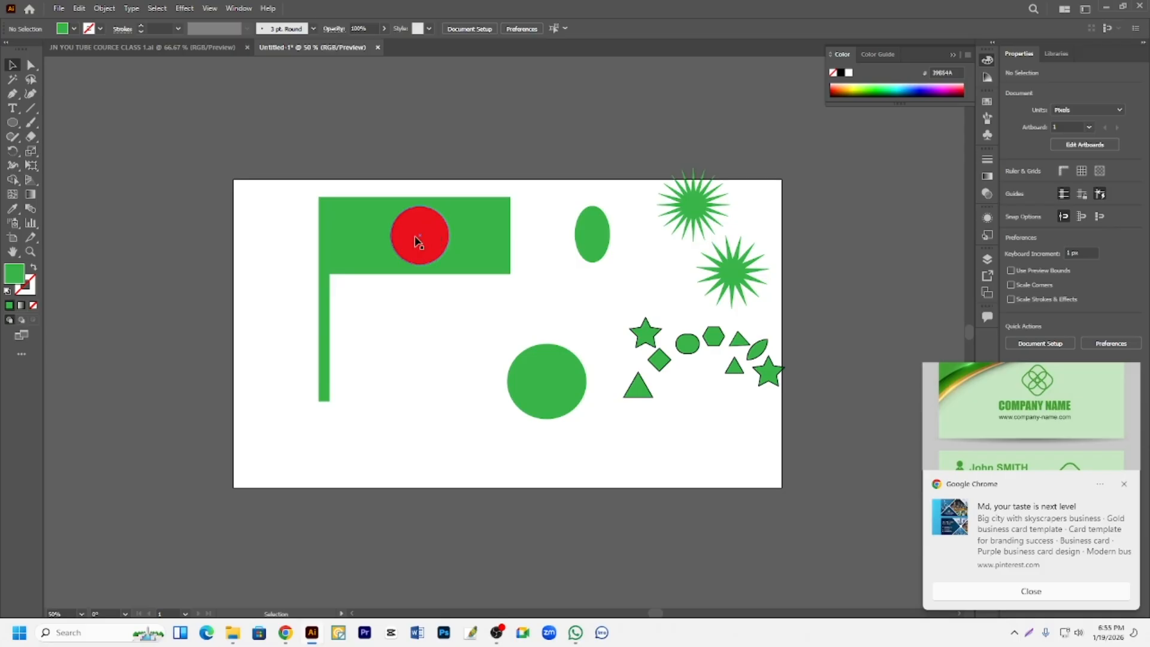
drag(418, 242, 397, 236)
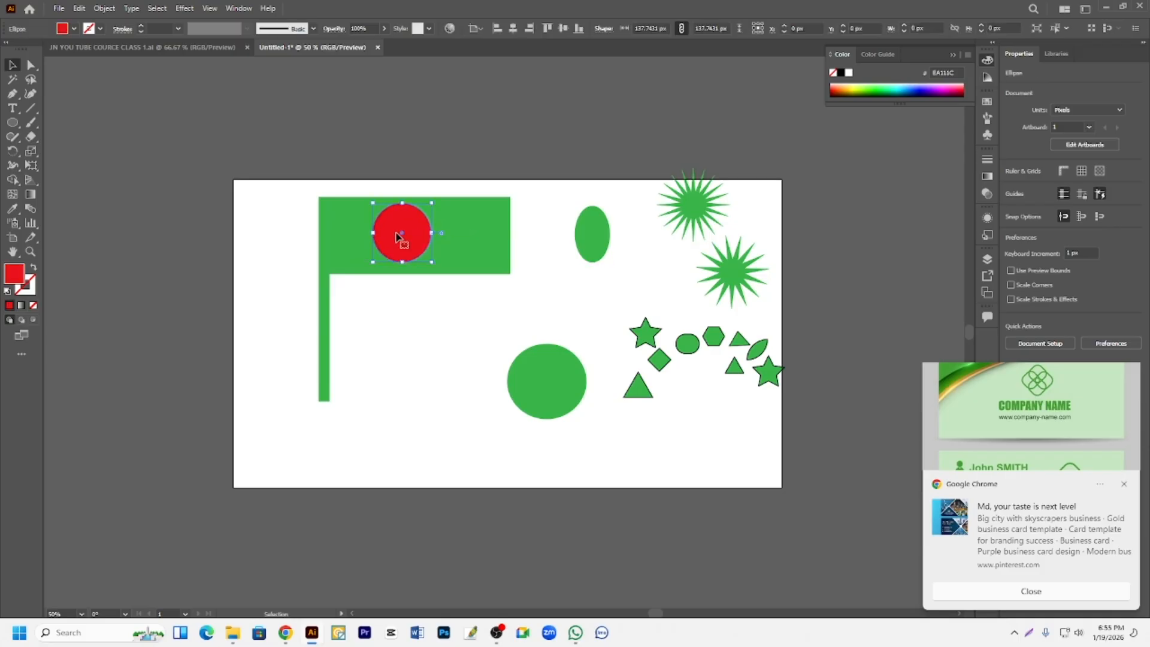
click(505, 238)
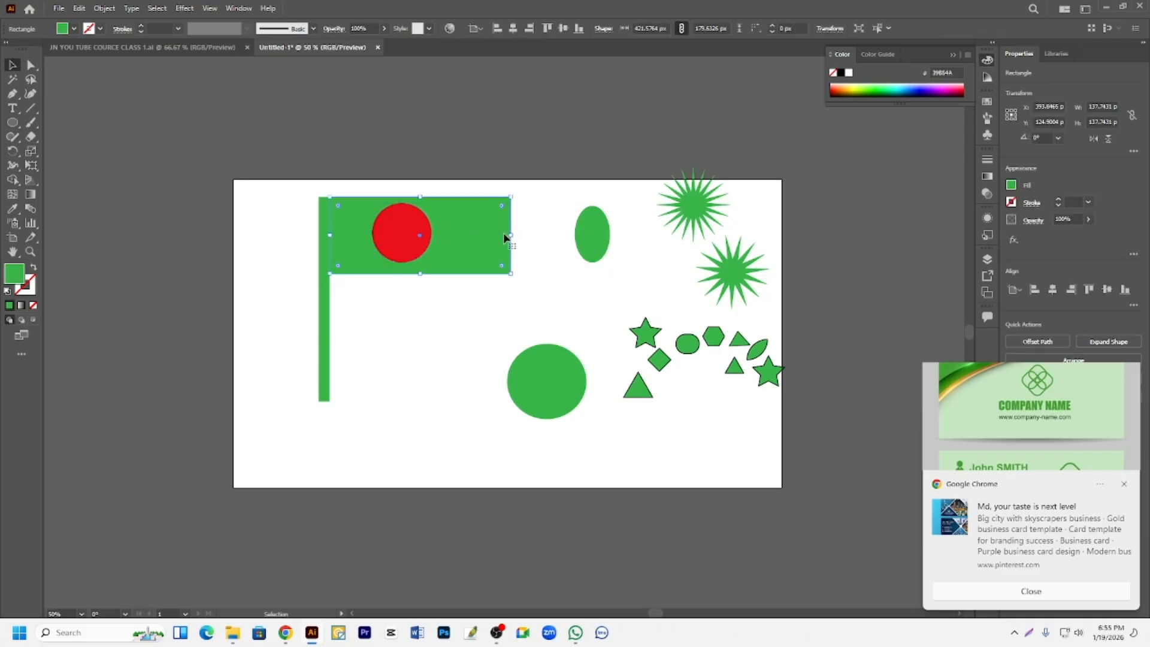
drag(511, 237, 403, 245)
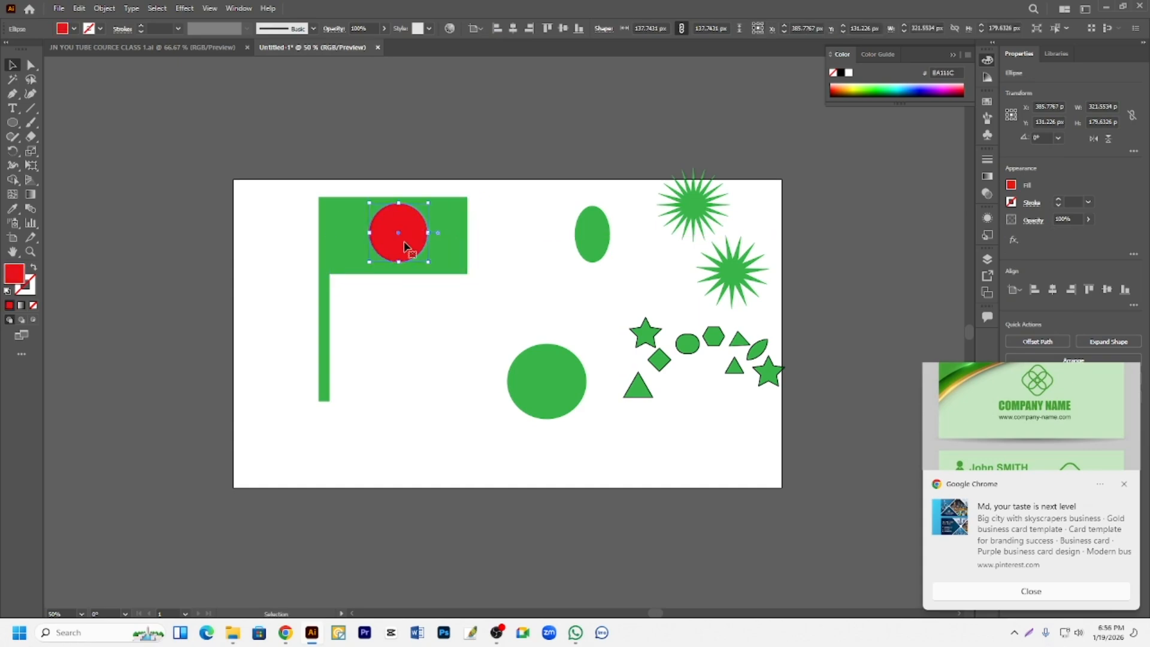
click(468, 341)
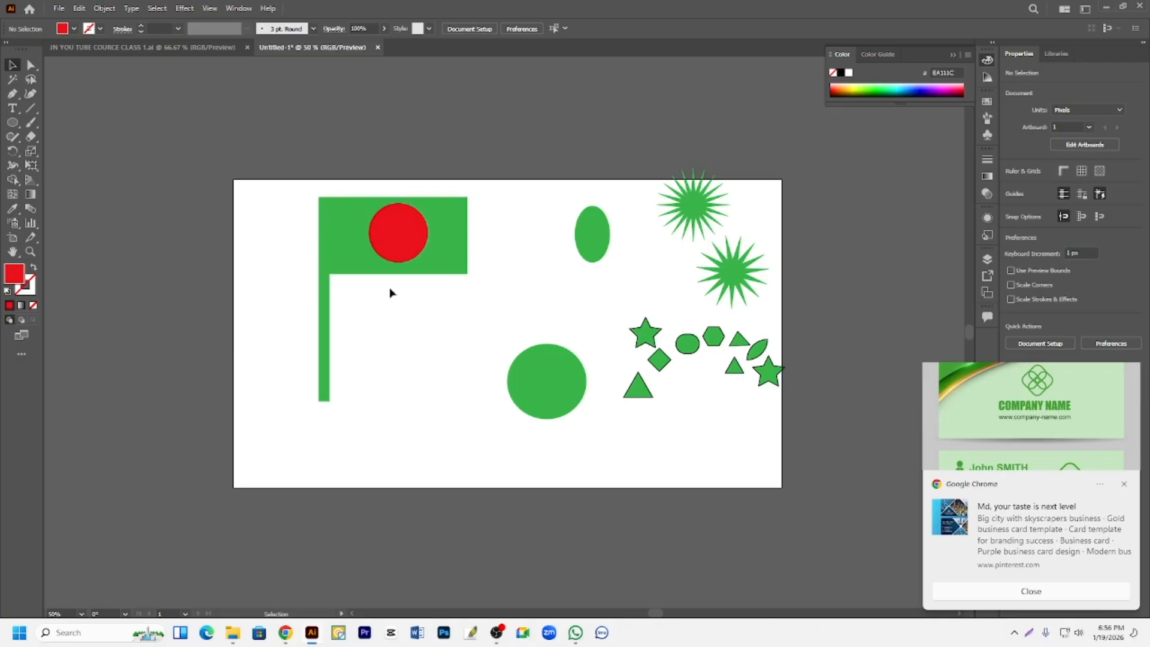
Align the vertical centres of the red circle and the green flag rectangle, leaving both deselected.
drag(382, 179, 413, 260)
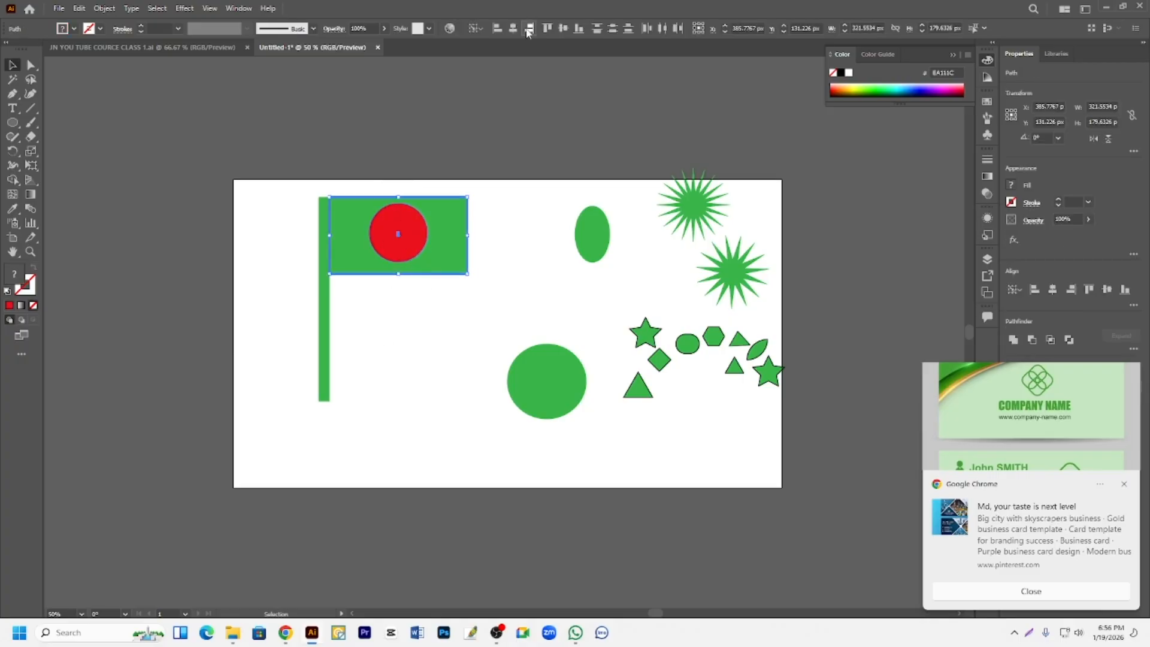
click(563, 28)
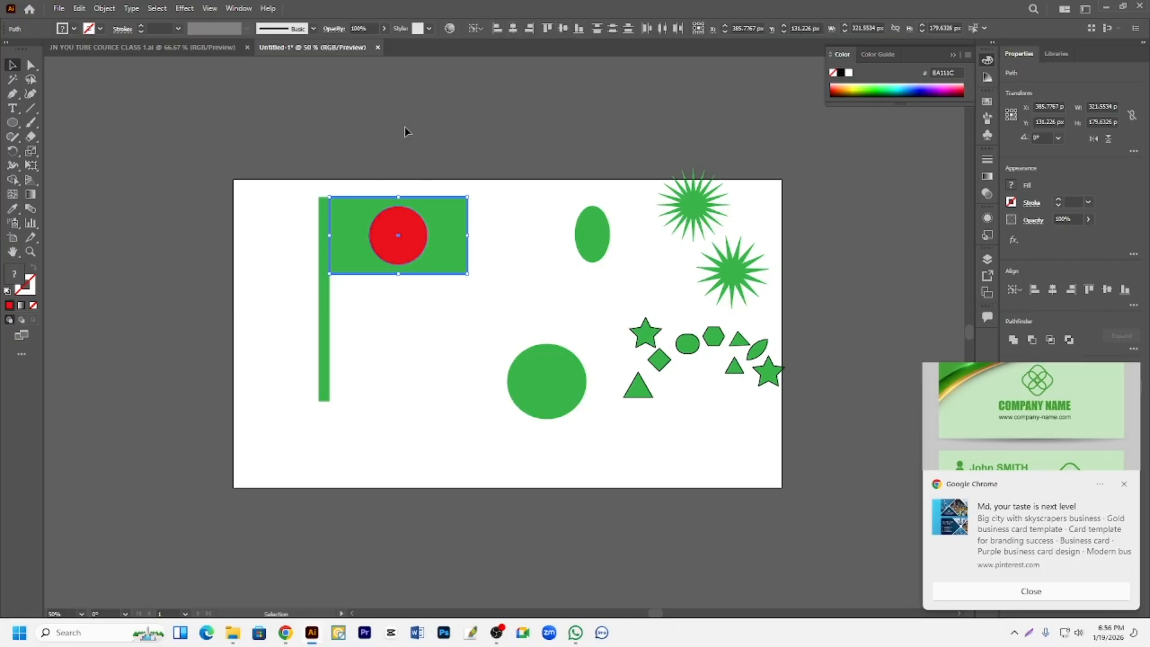
click(417, 361)
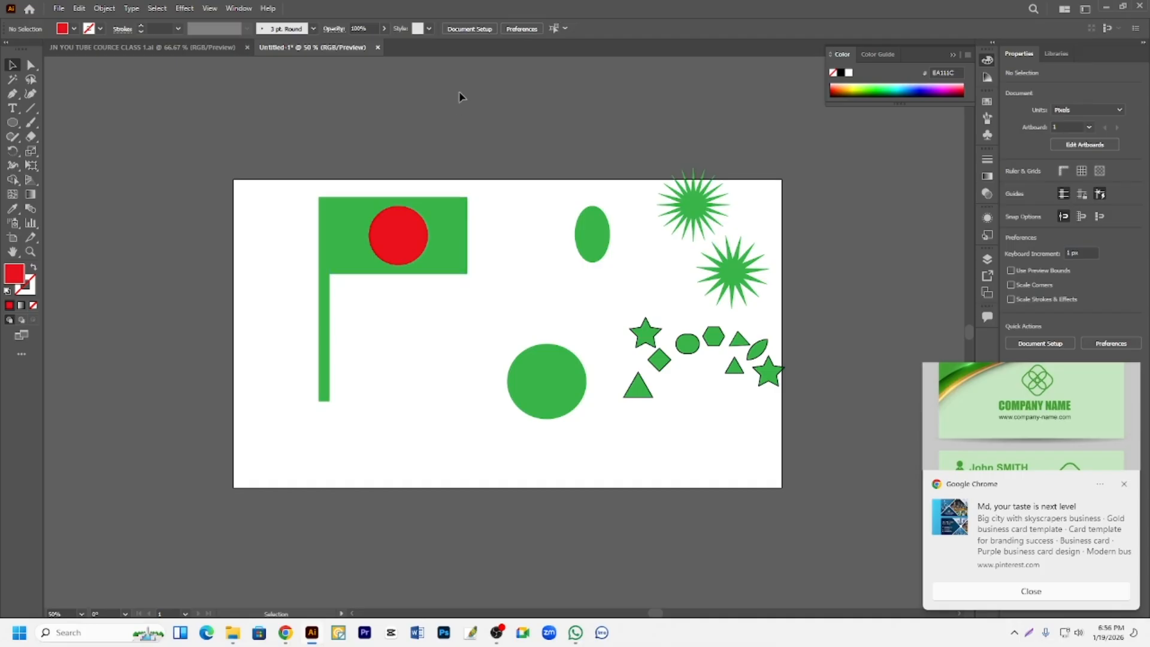
Group the red circle with the green flag rectangle.
click(418, 226)
right_click(404, 236)
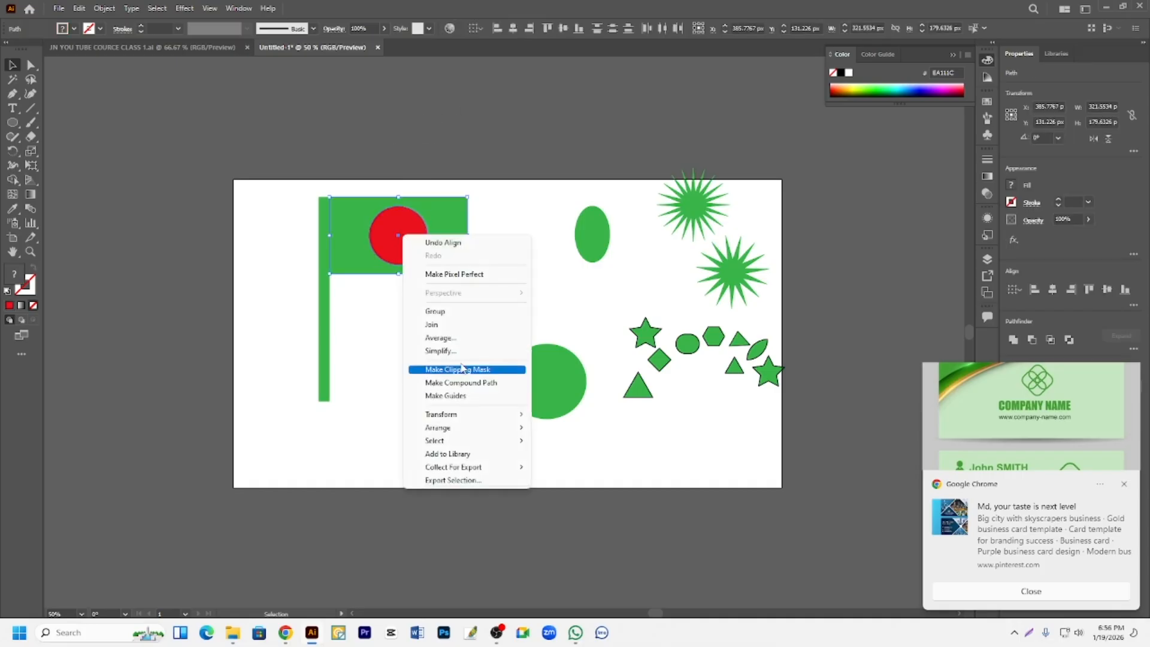
click(453, 312)
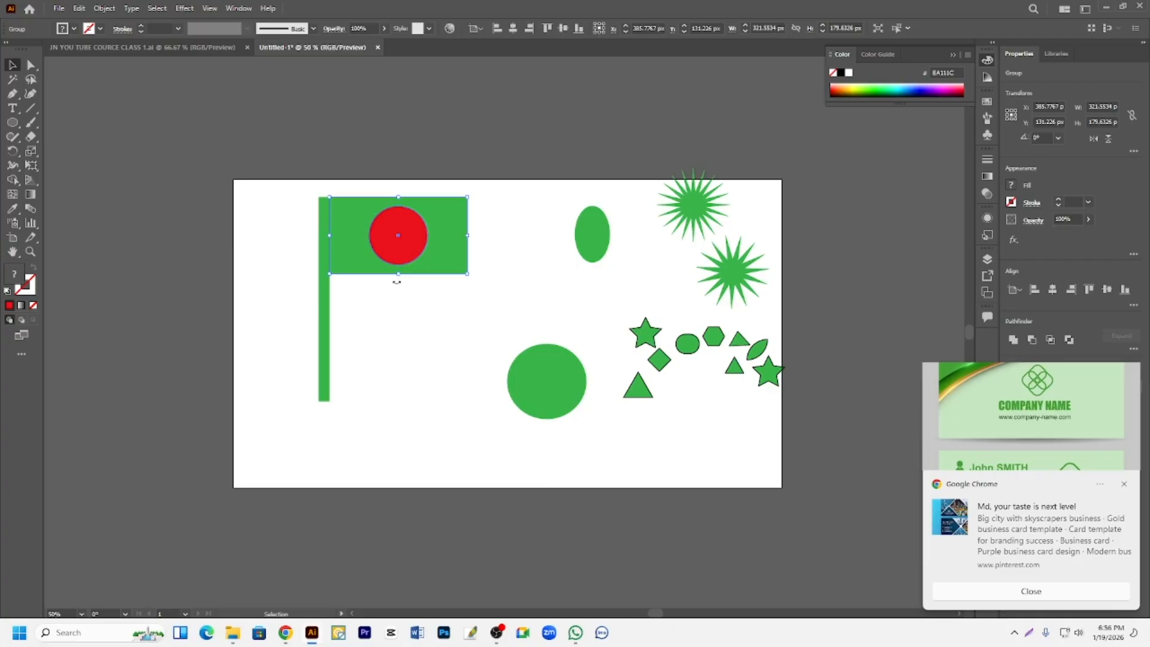
click(390, 305)
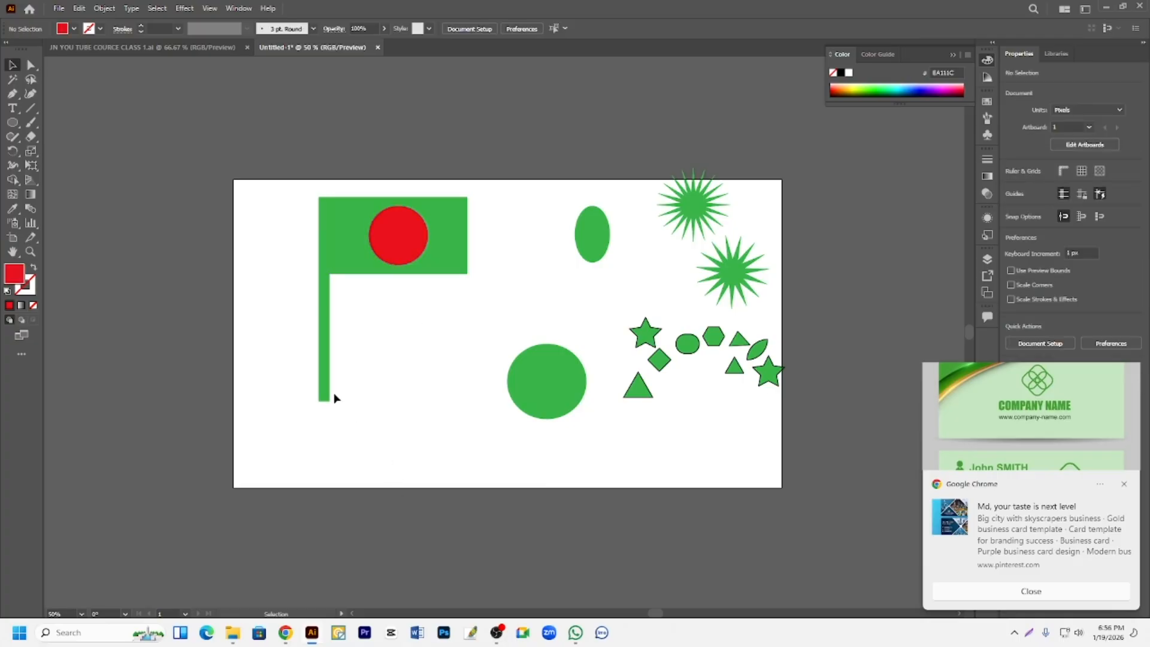
Draw a rectangular base about 134 by 147 px over the lower end of the flagpole.
scroll(416, 388, down, 3)
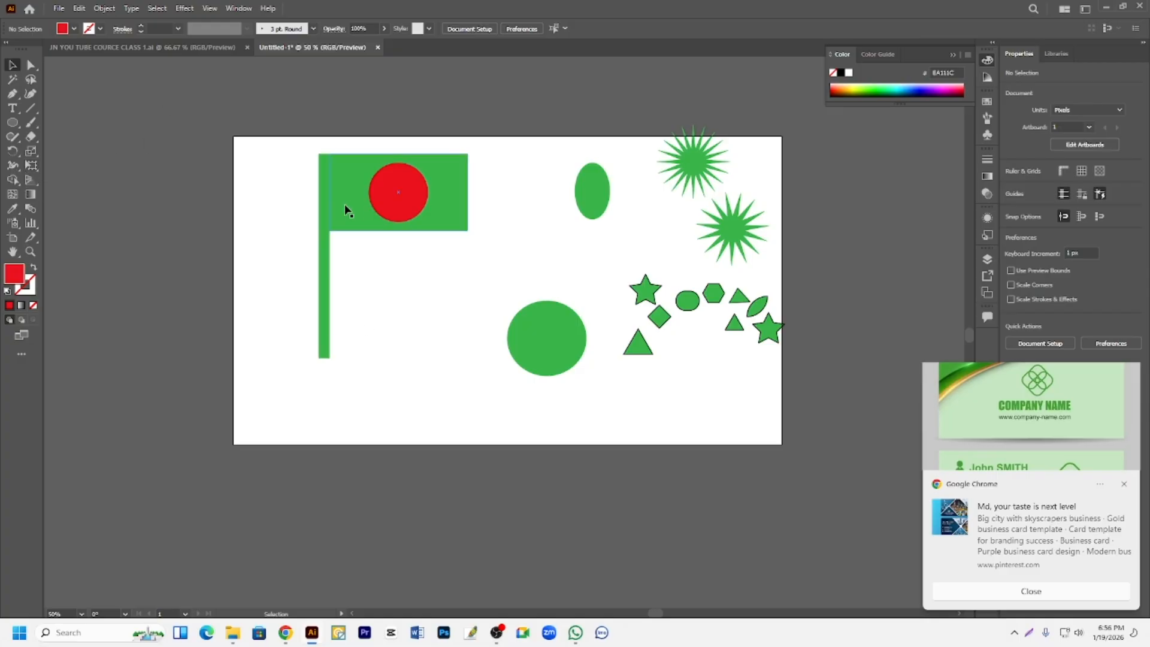
drag(12, 123, 74, 122)
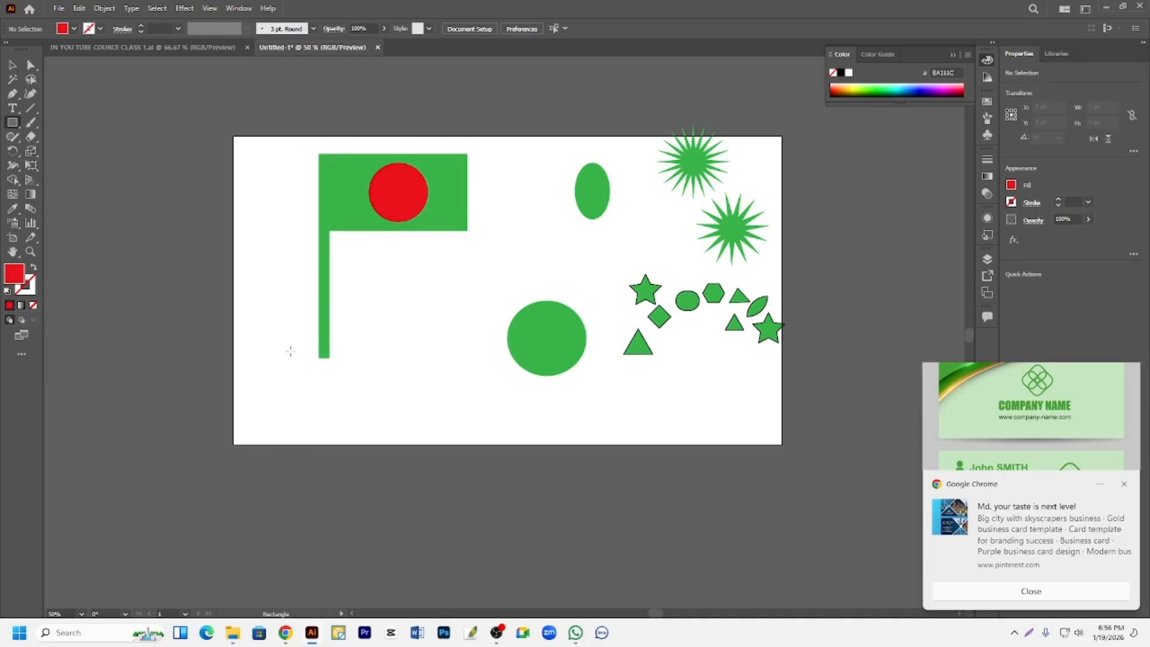
mouse_move(291, 350)
mouse_down()
mouse_move(372, 396)
mouse_move(348, 413)
mouse_up()
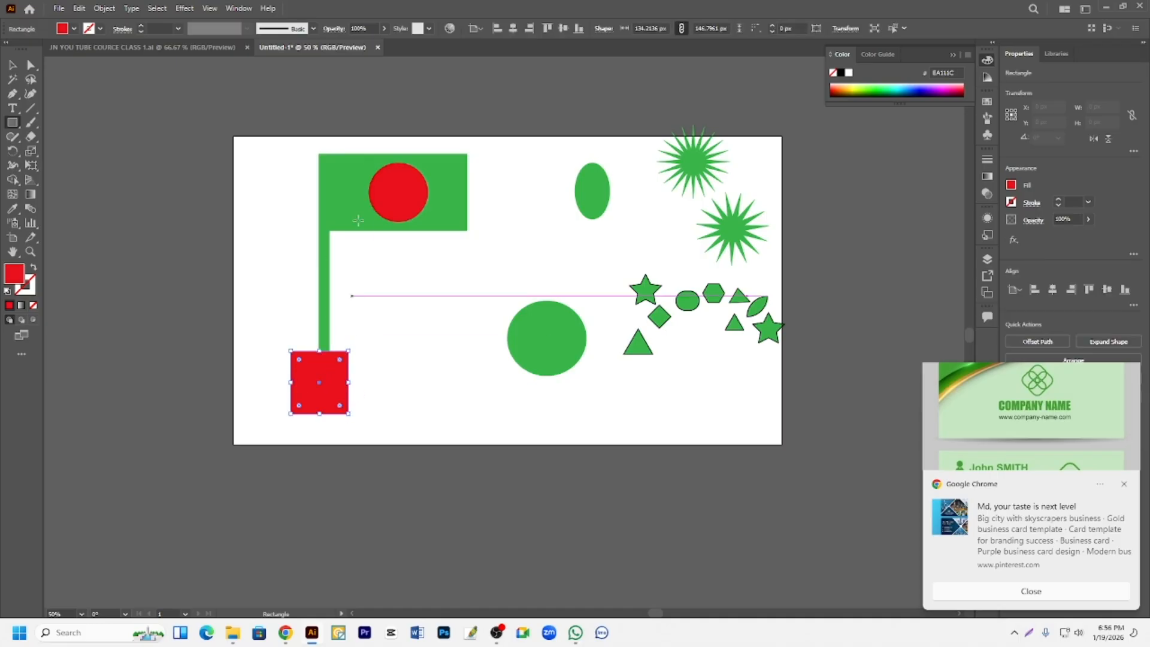
click(12, 67)
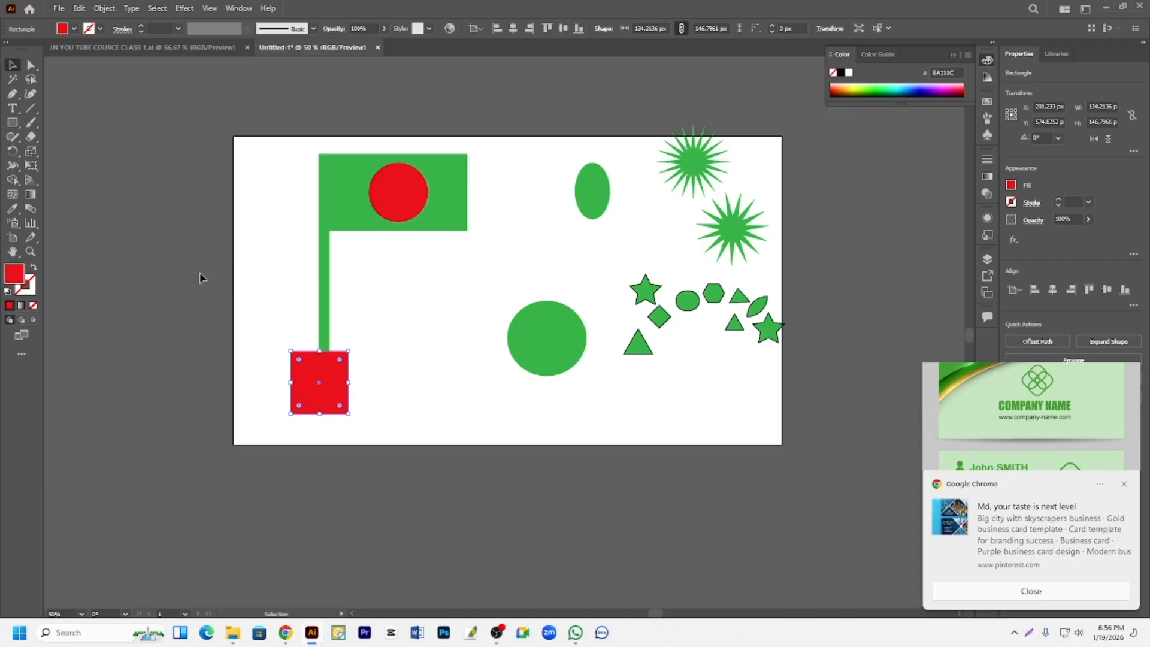
Fill the flagpole's base rectangle with dark grey, #3A3435.
double_click(9, 282)
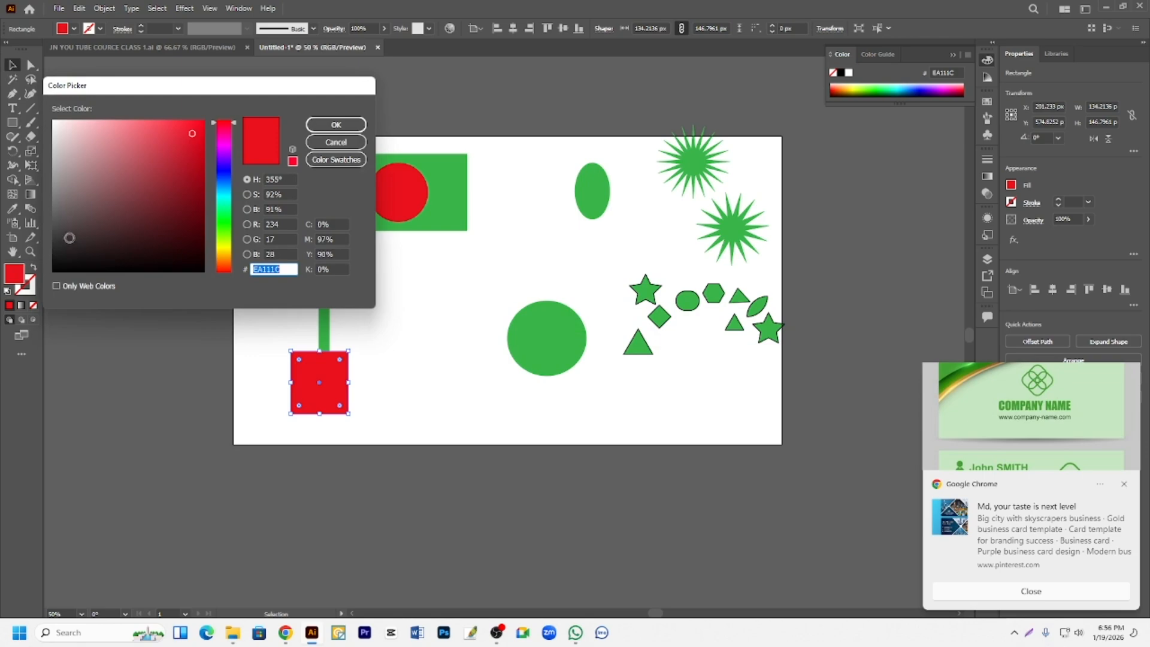
click(69, 237)
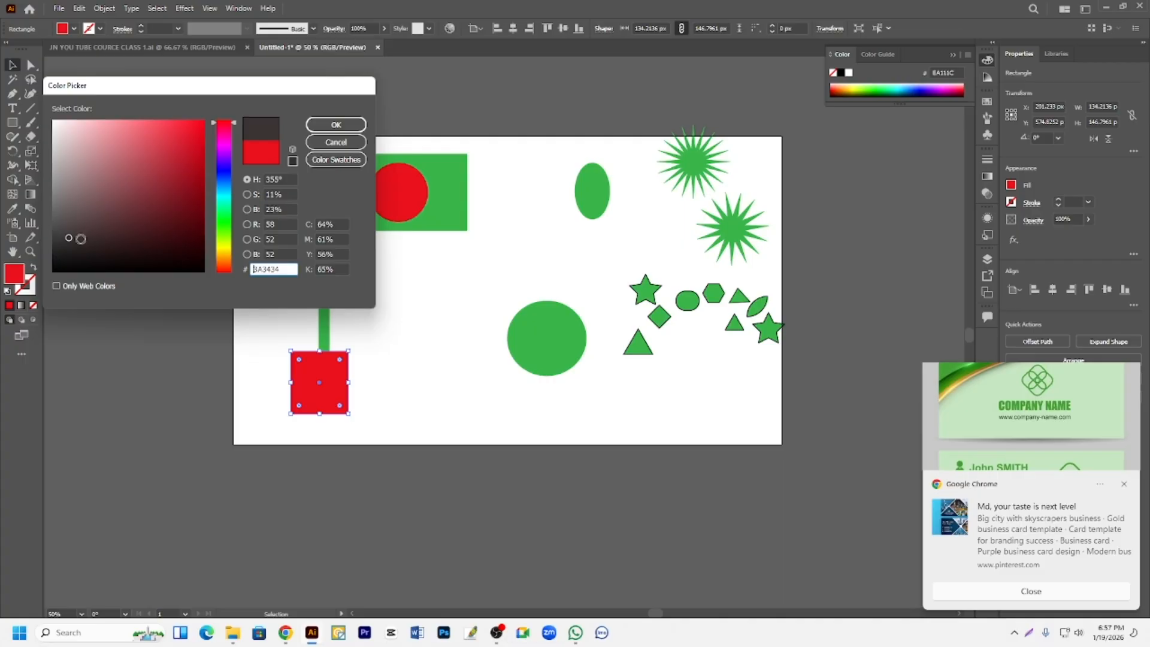
click(67, 238)
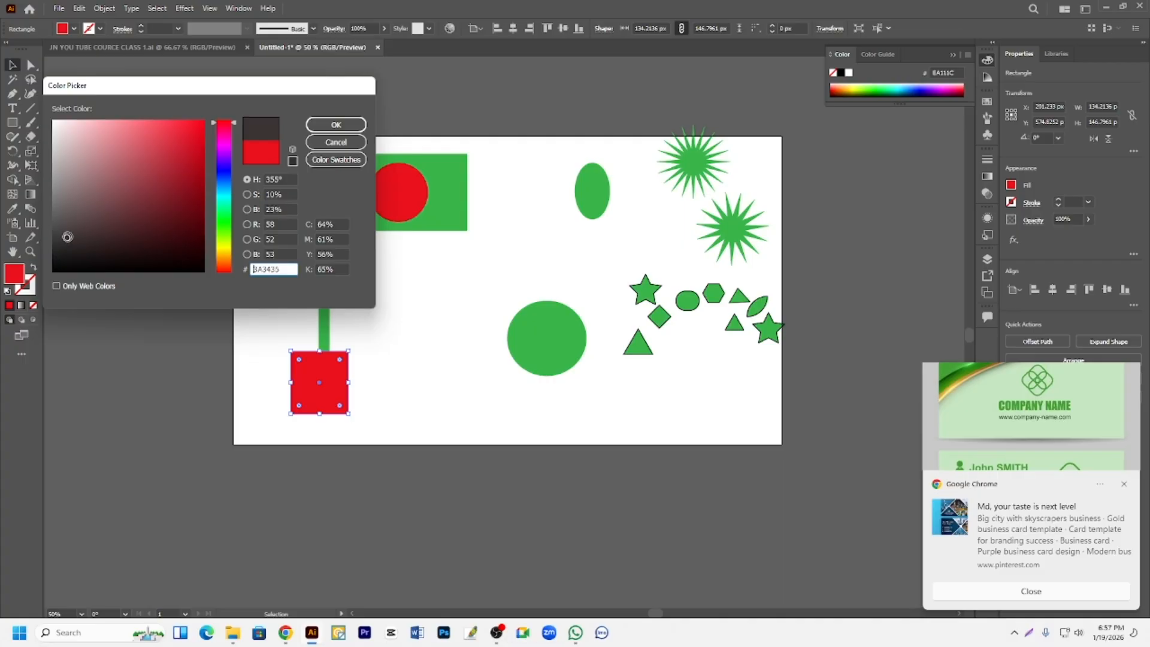
click(336, 126)
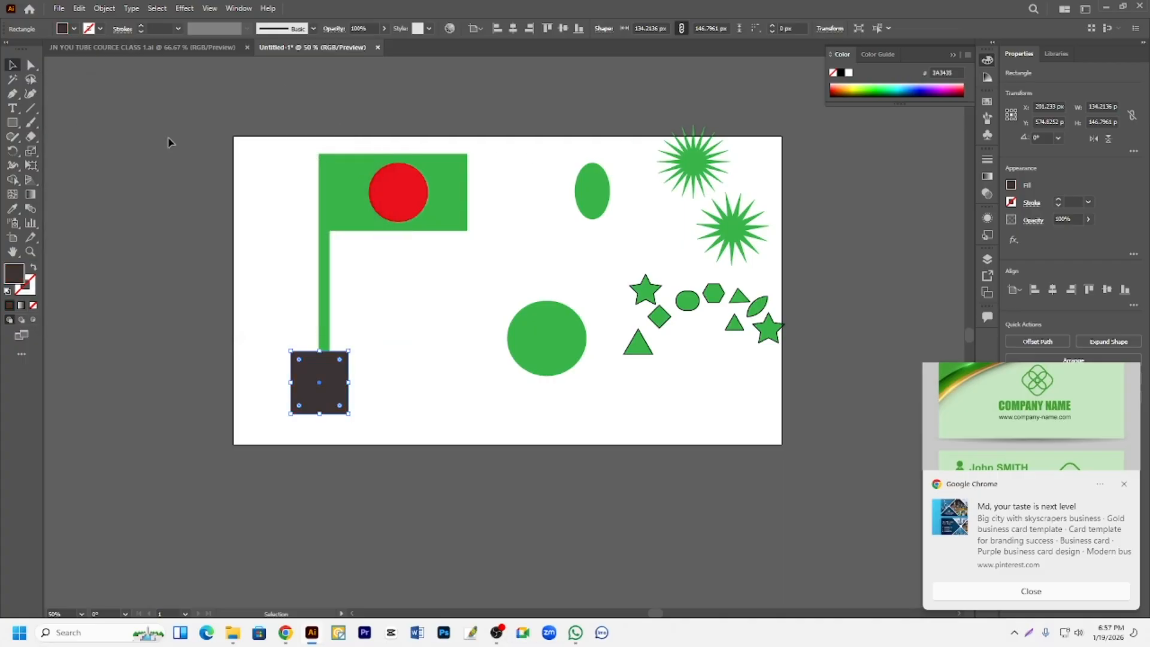
Fill the flagpole with violet, #6417DD, and deselect it.
click(330, 277)
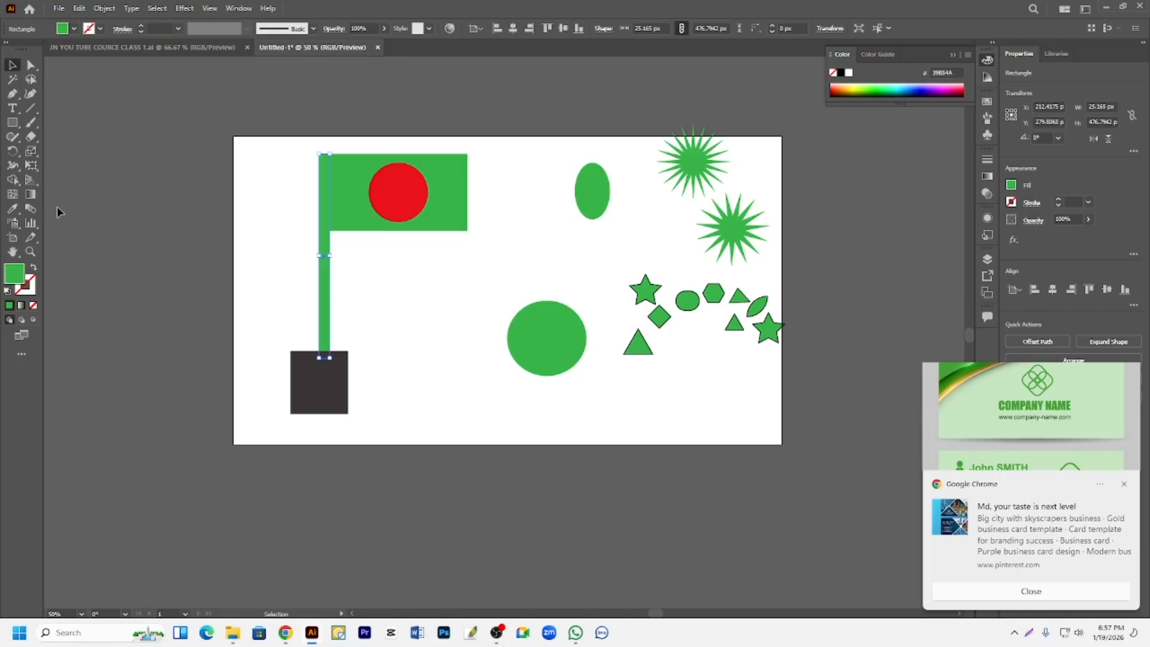
double_click(15, 274)
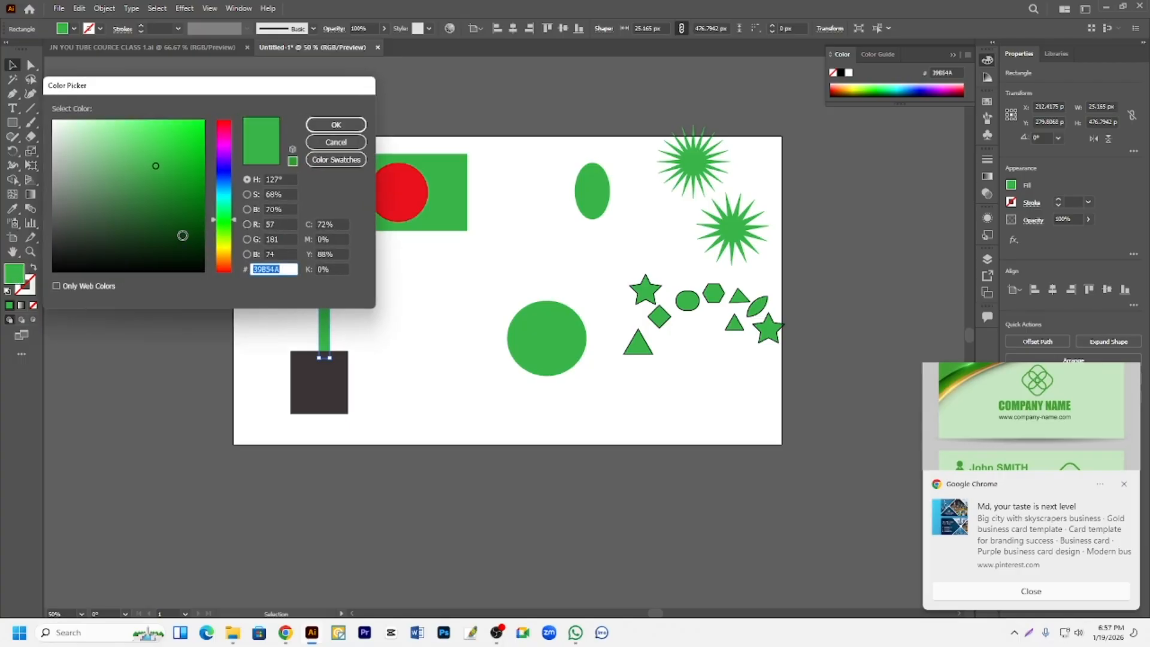
click(225, 160)
drag(198, 160, 189, 139)
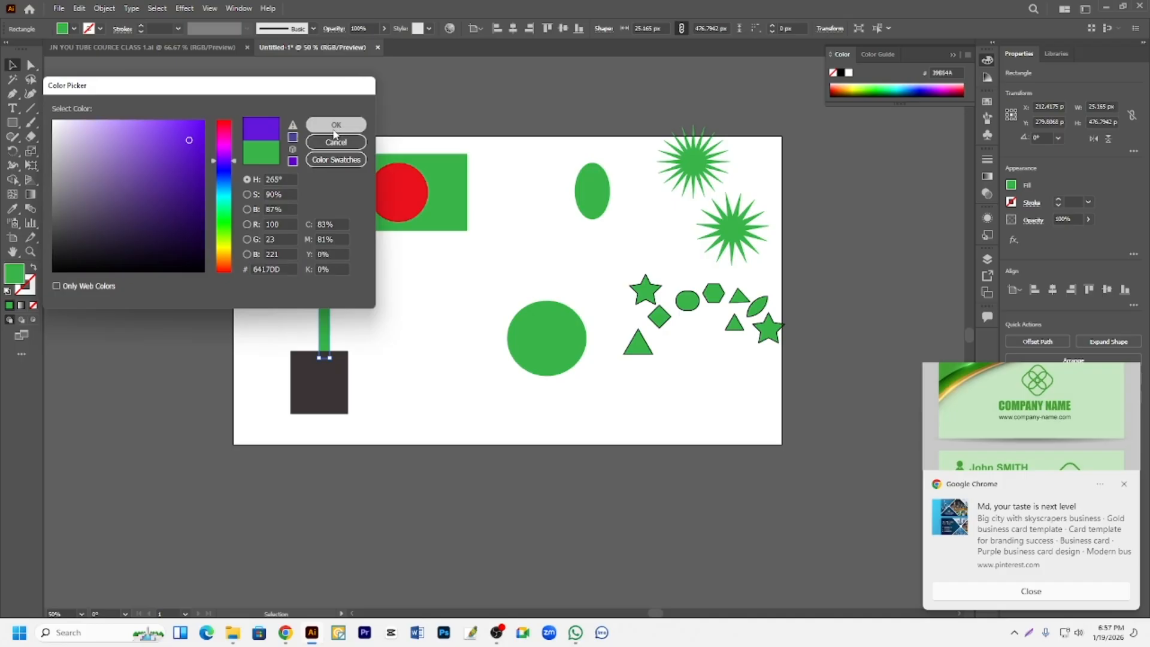
click(335, 125)
click(232, 180)
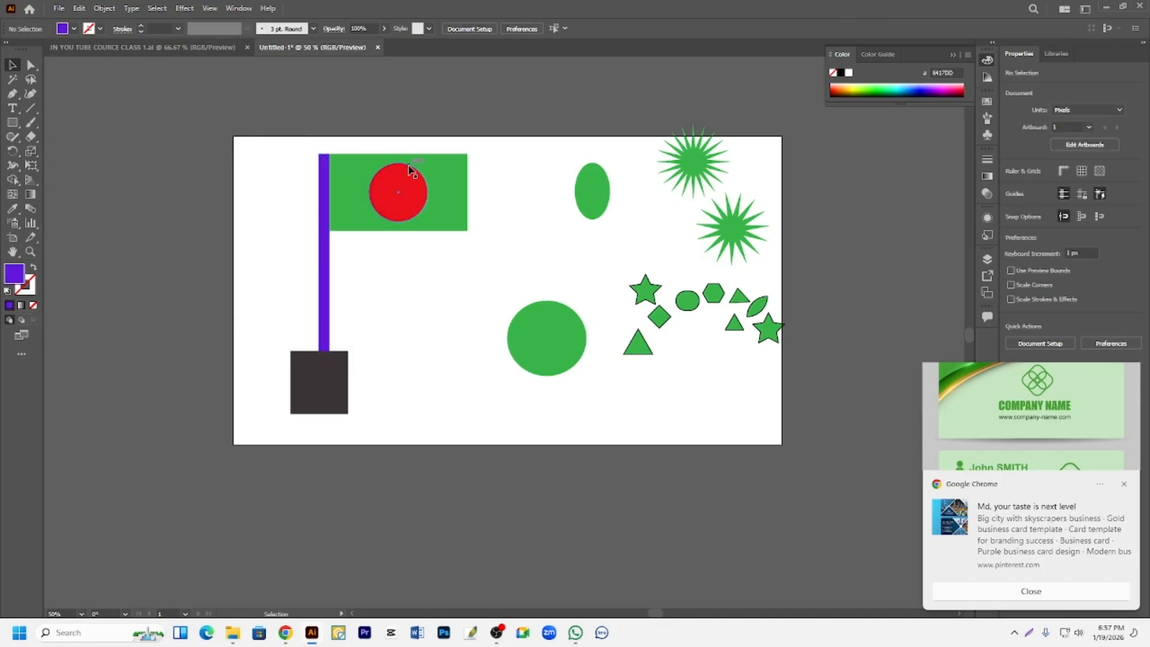
Shift the dark base rectangle sideways until it is centred under the flagpole.
click(342, 379)
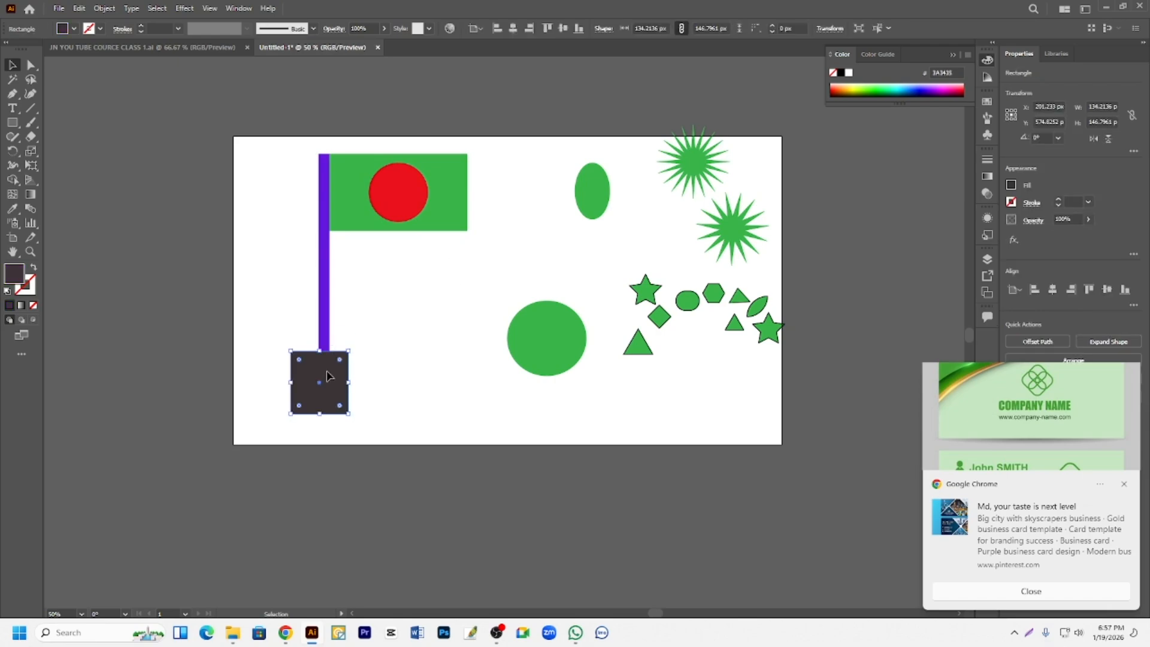
drag(328, 378, 334, 377)
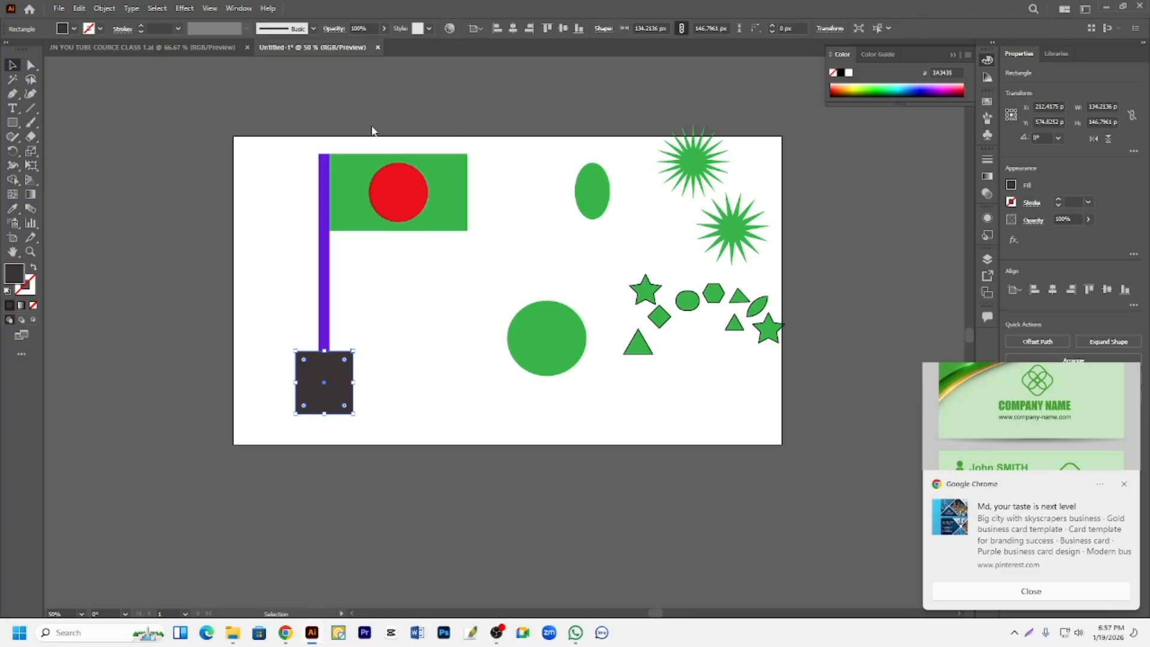
Apply a horizontal Flag warp to the grouped flag with 21% bend and 1% horizontal distortion.
click(425, 230)
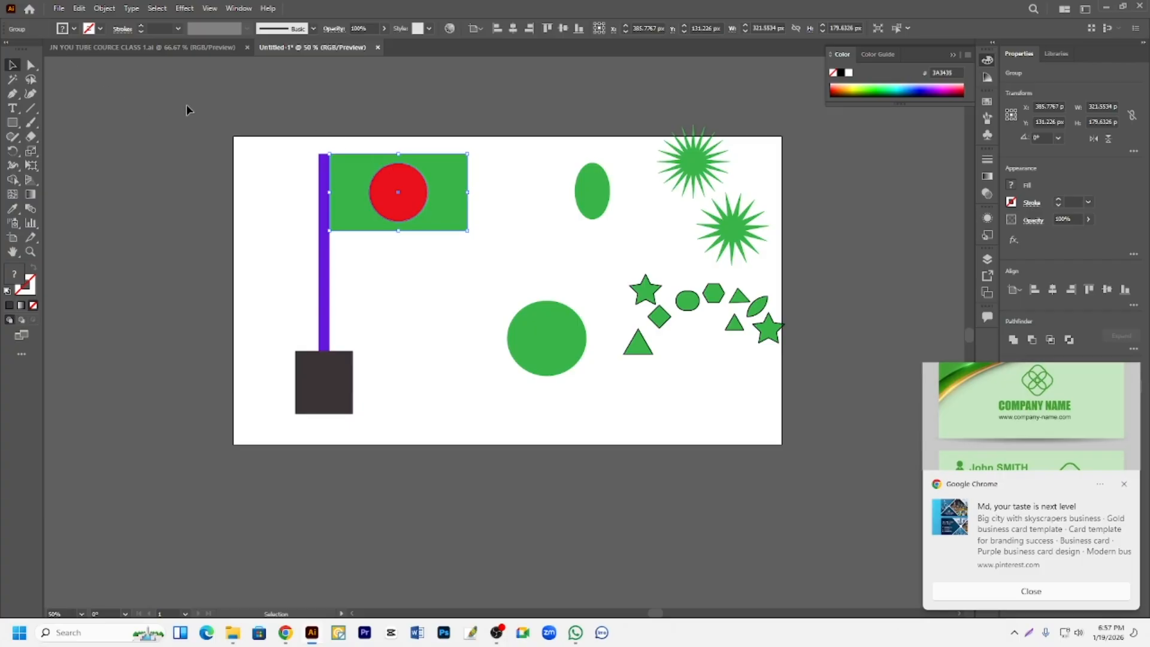
click(184, 9)
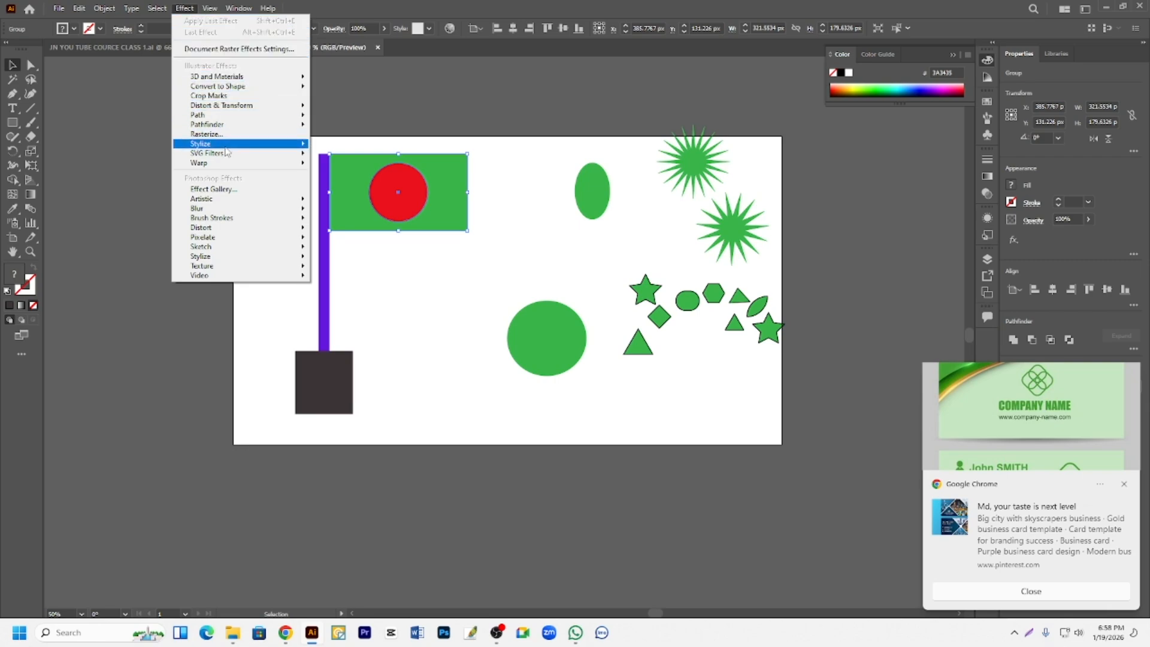
mouse_move(231, 164)
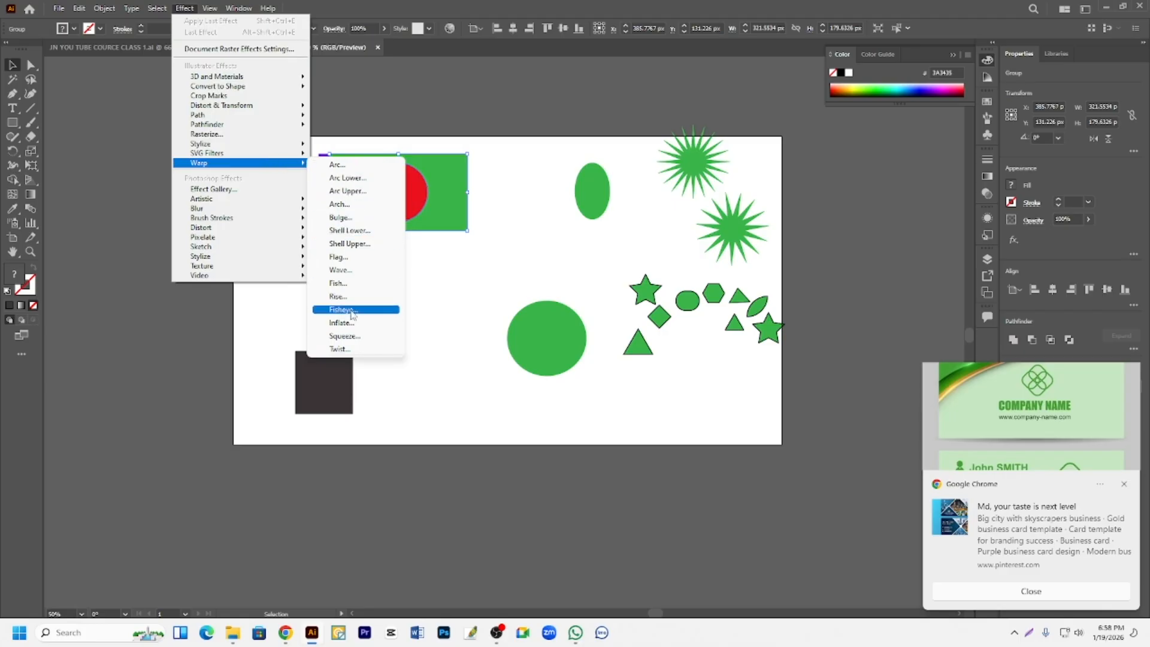
click(339, 257)
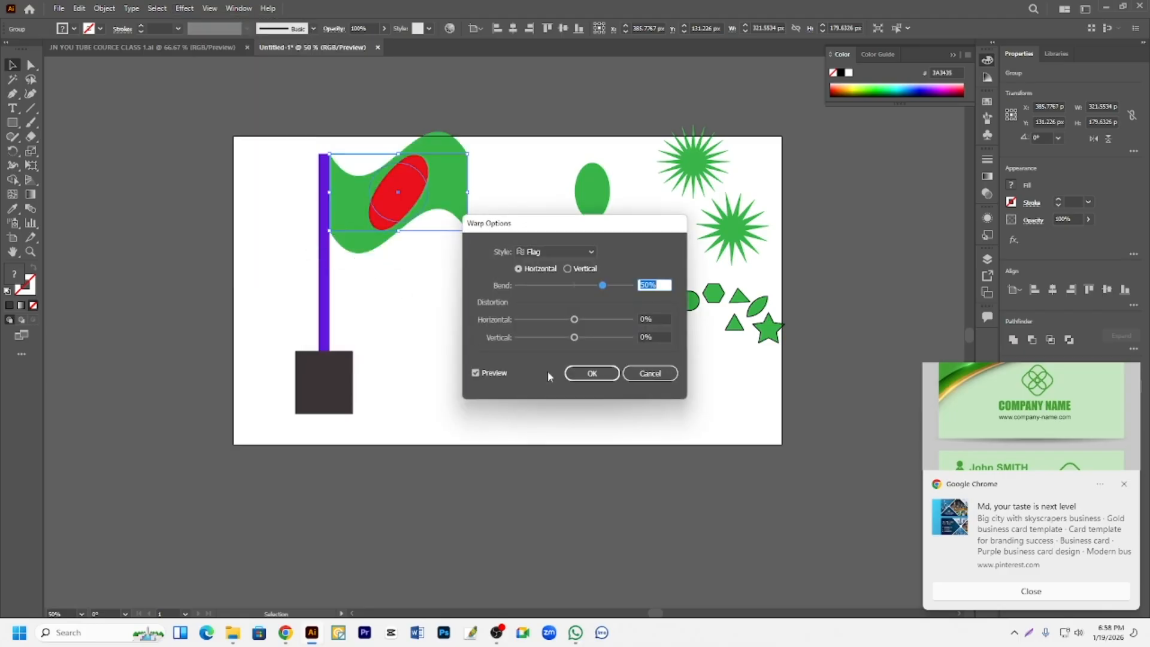
drag(637, 233, 555, 411)
drag(521, 469, 486, 501)
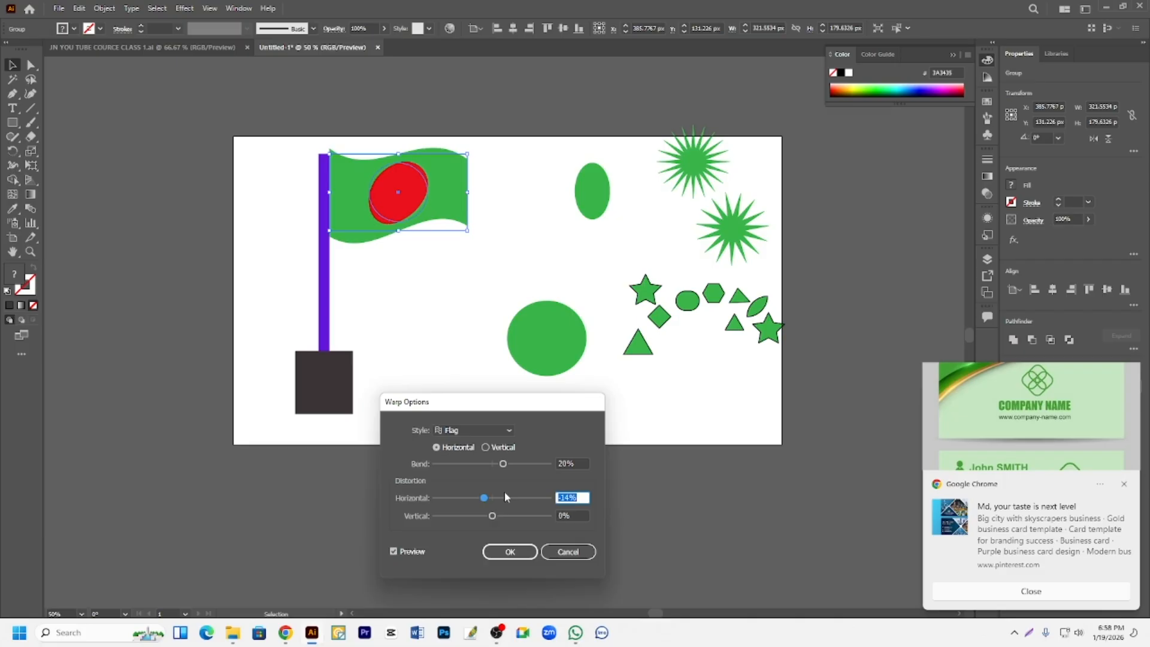
drag(483, 498, 494, 502)
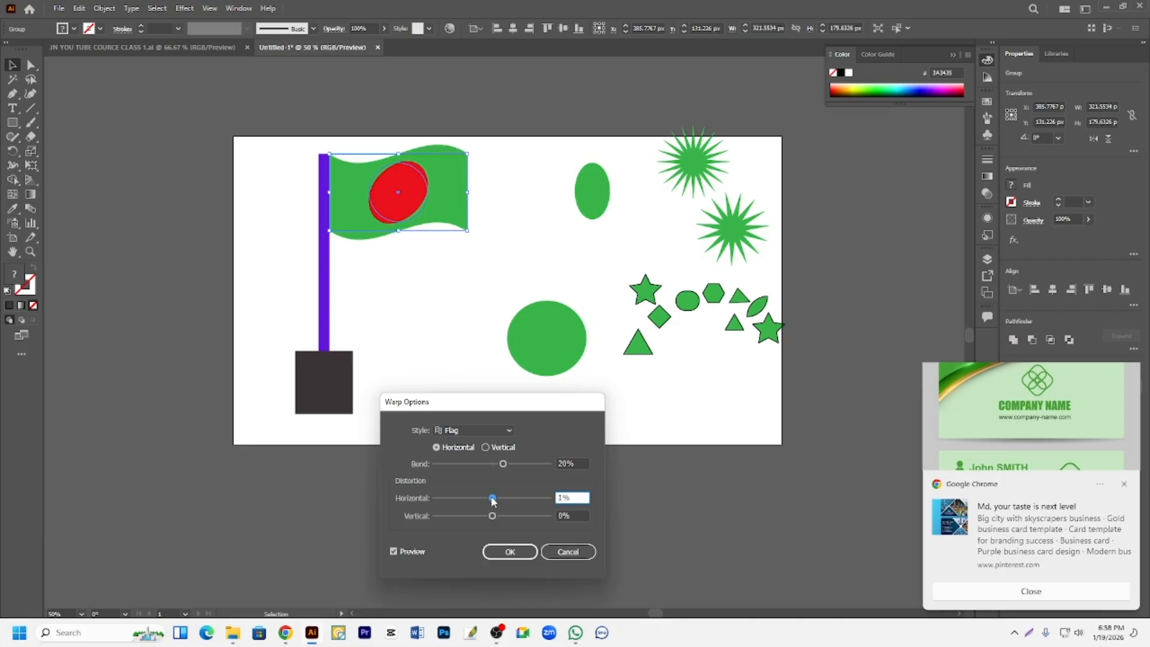
drag(500, 462, 501, 462)
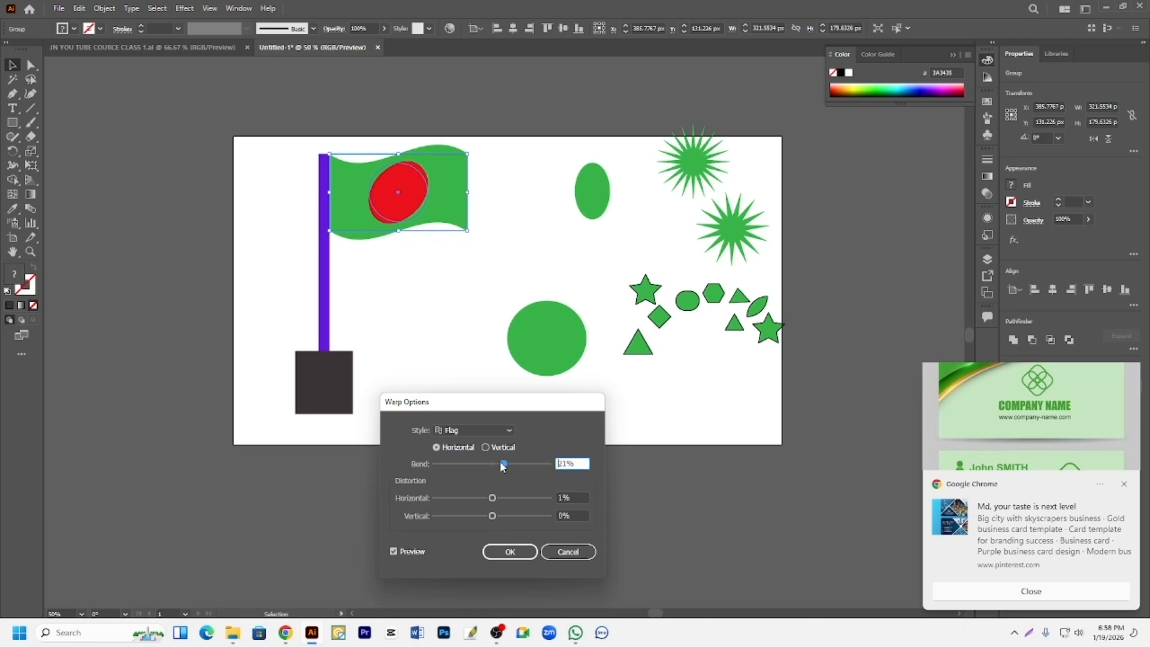
click(508, 551)
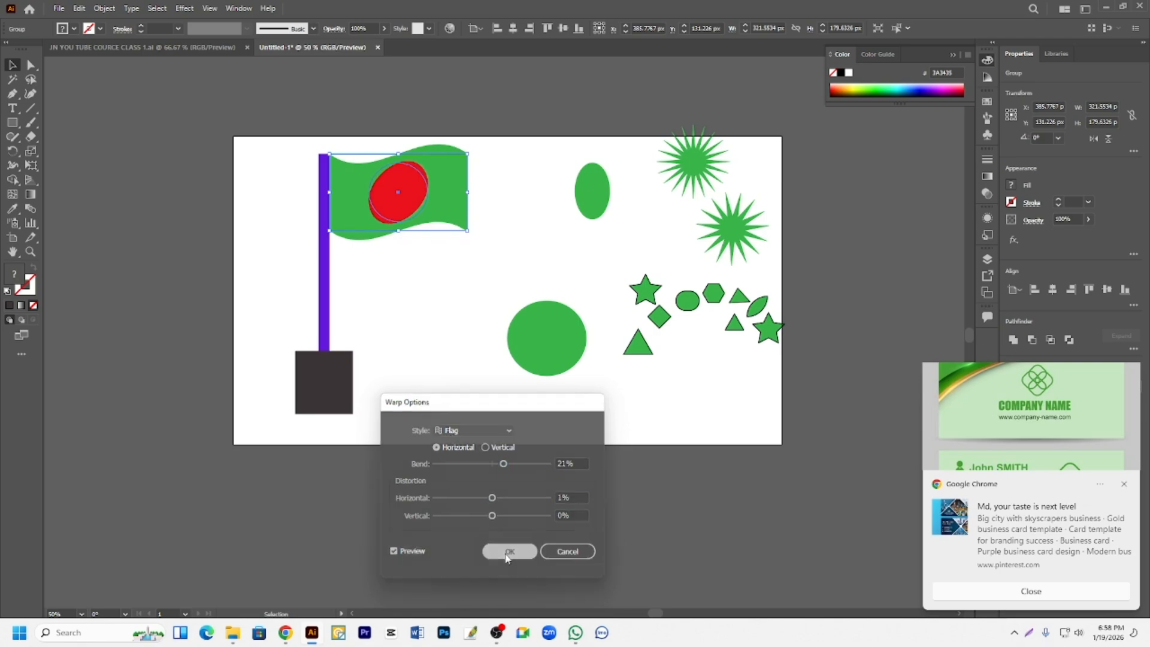
Deselect the warped flag and move the large green circle up between the narrow ellipse and the starbursts.
click(391, 290)
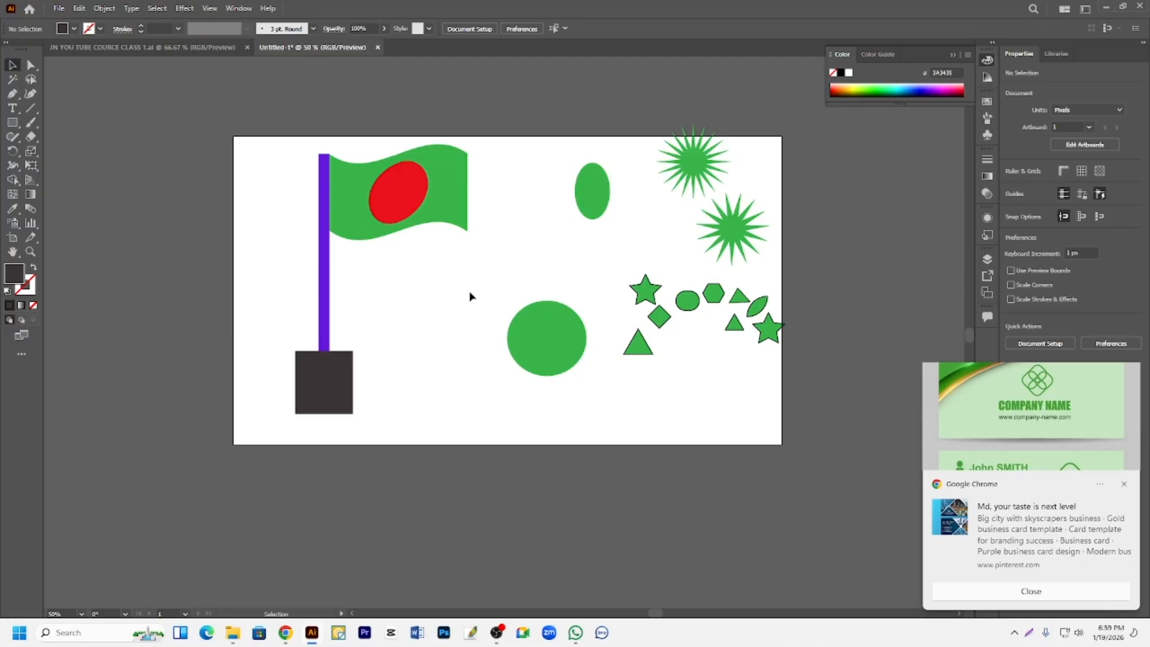
drag(519, 344, 616, 236)
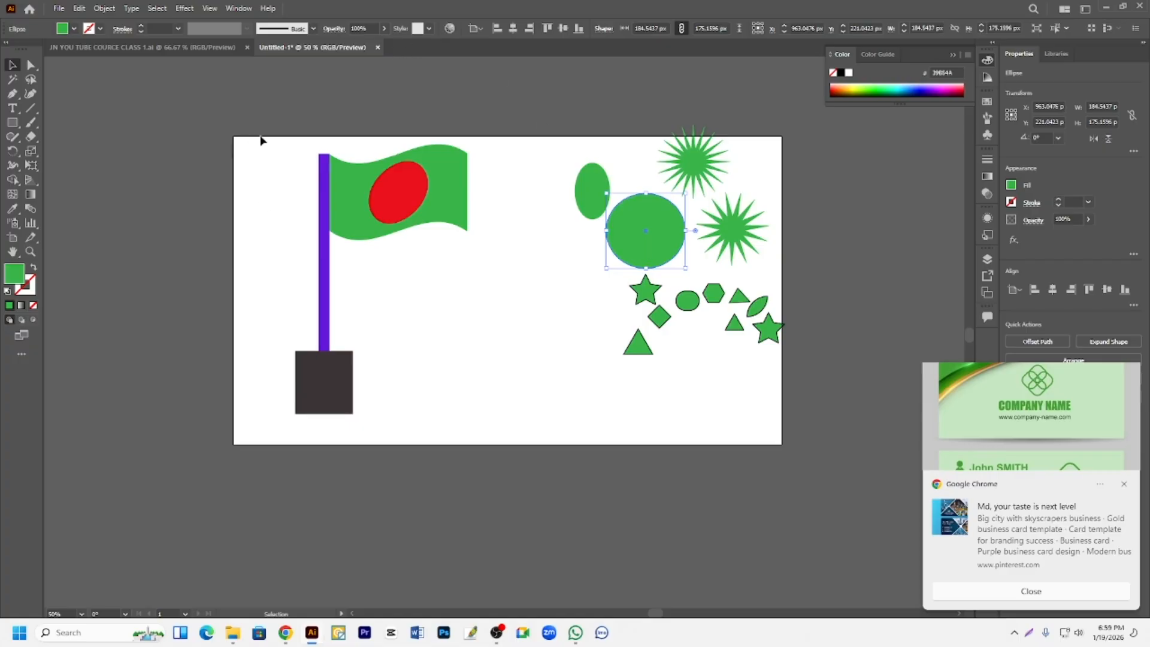
Group the flag, pole and base together, and shift the group slightly towards the artboard's left edge.
drag(272, 136, 457, 422)
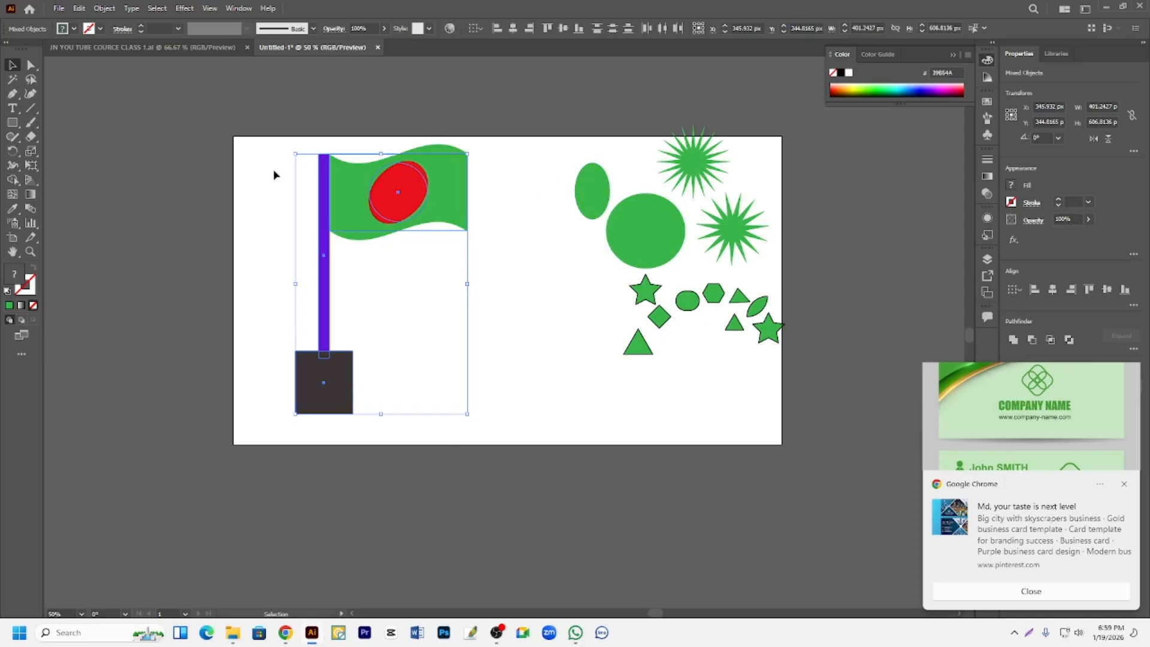
right_click(363, 210)
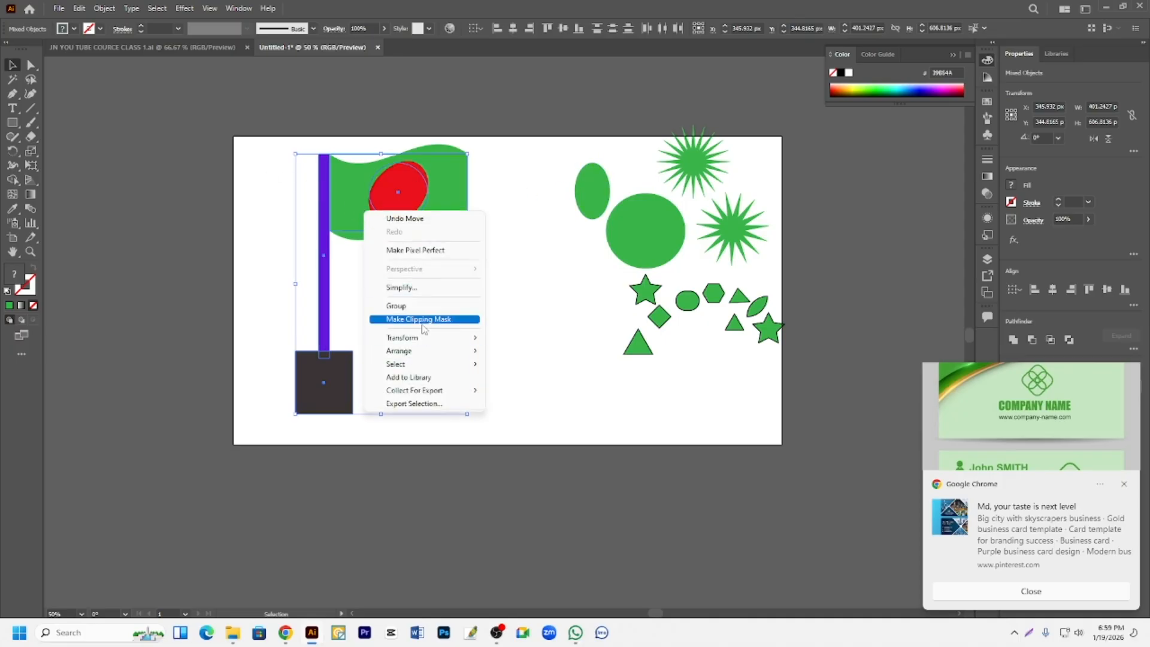
click(396, 305)
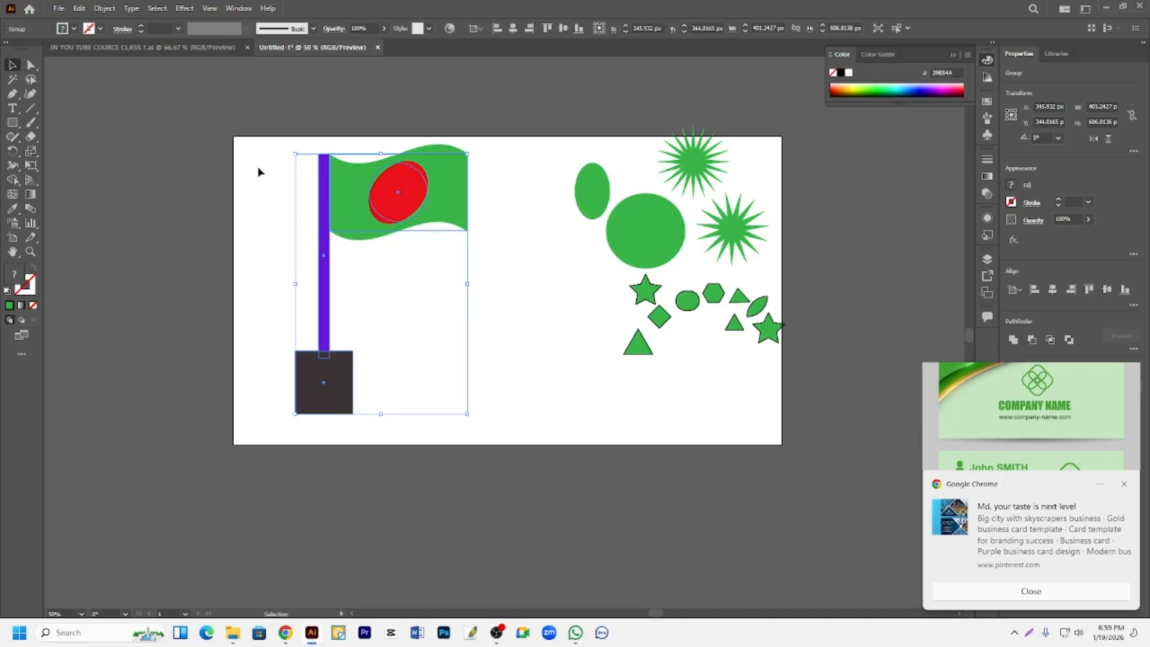
drag(397, 223, 369, 223)
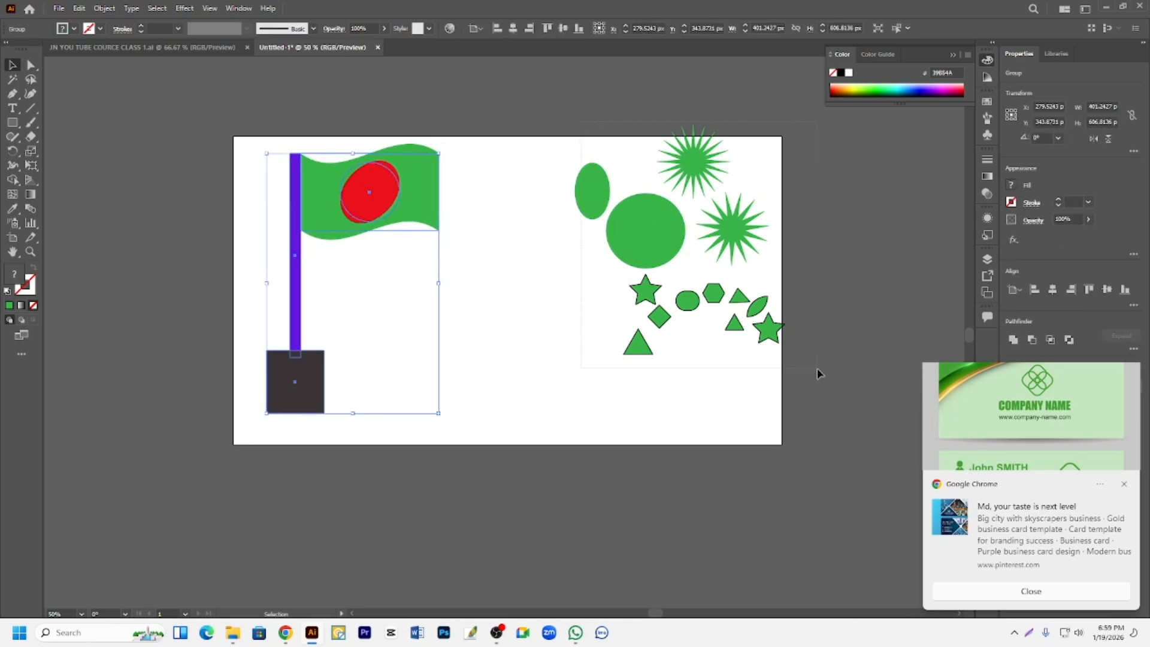
Move all the loose green shapes closer to the flag, and reposition the narrow ellipse lower, beside the large circle.
drag(819, 372, 629, 349)
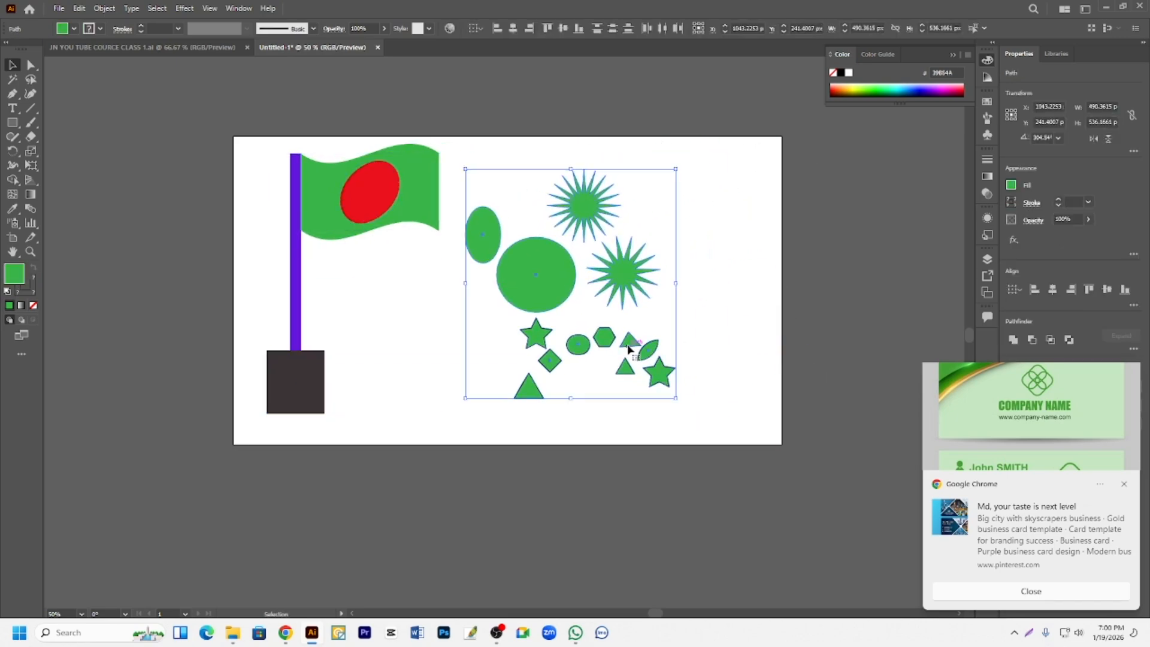
click(552, 99)
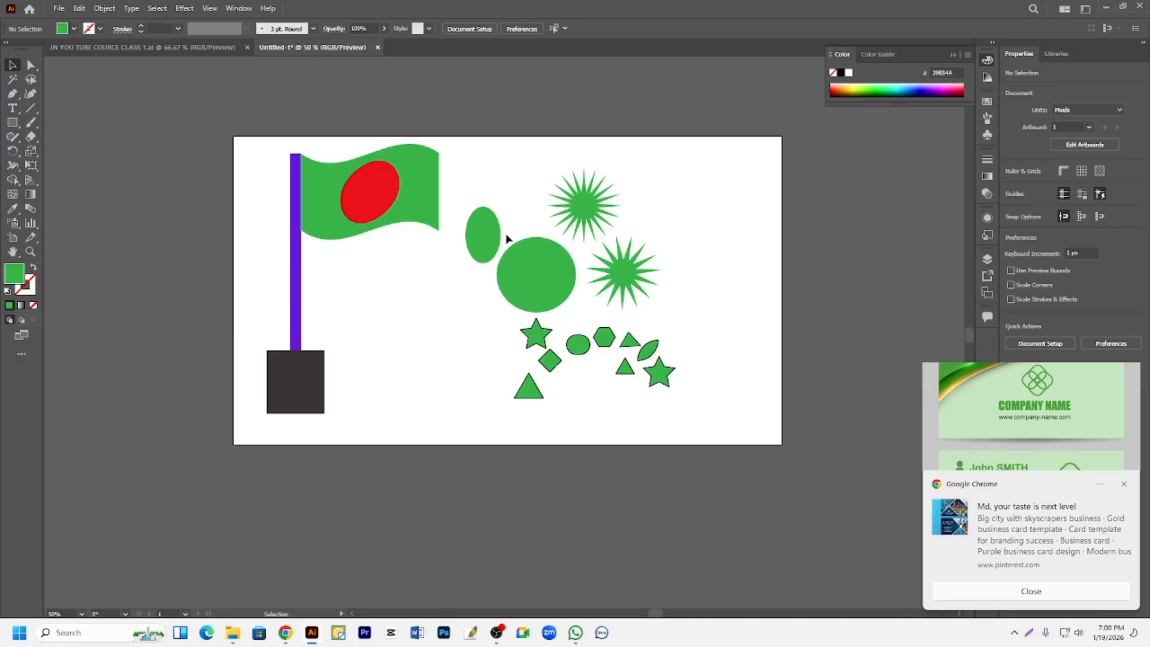
drag(490, 247, 476, 329)
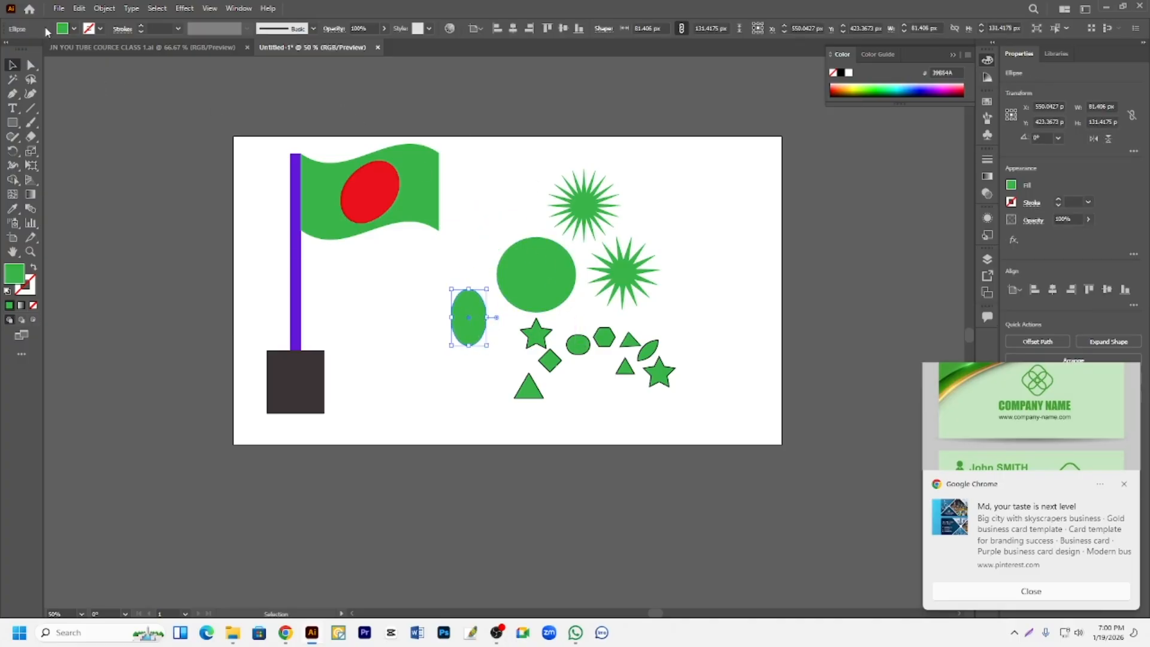
Start exporting the artwork with Export As and choose the Desktop as the destination folder.
click(60, 9)
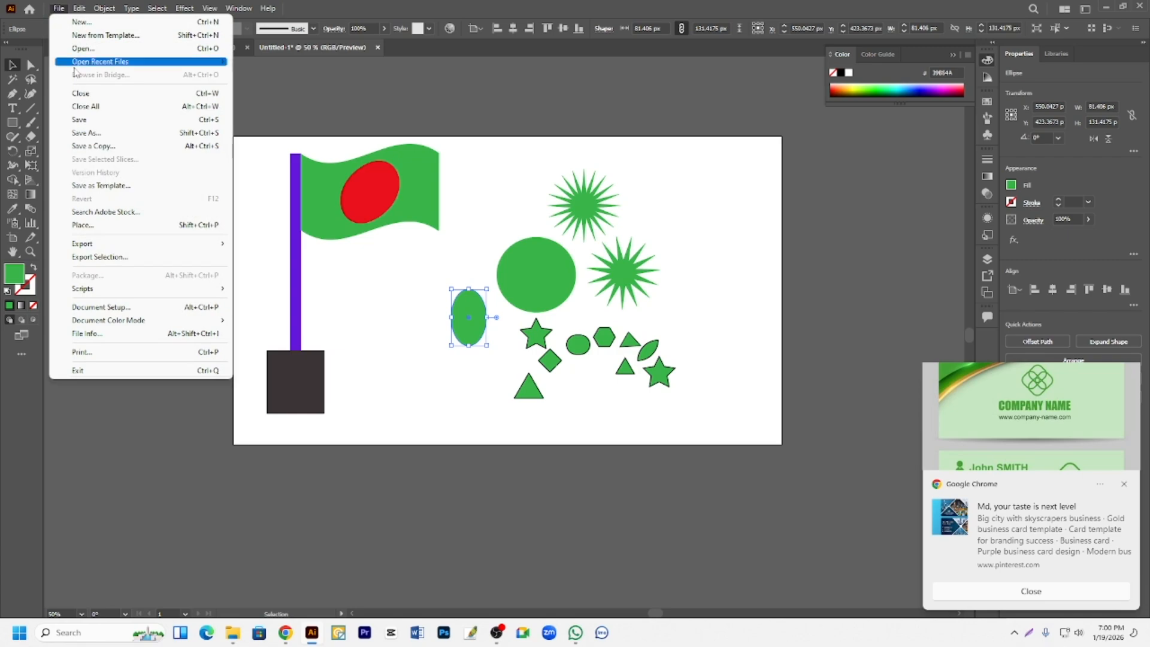
mouse_move(114, 244)
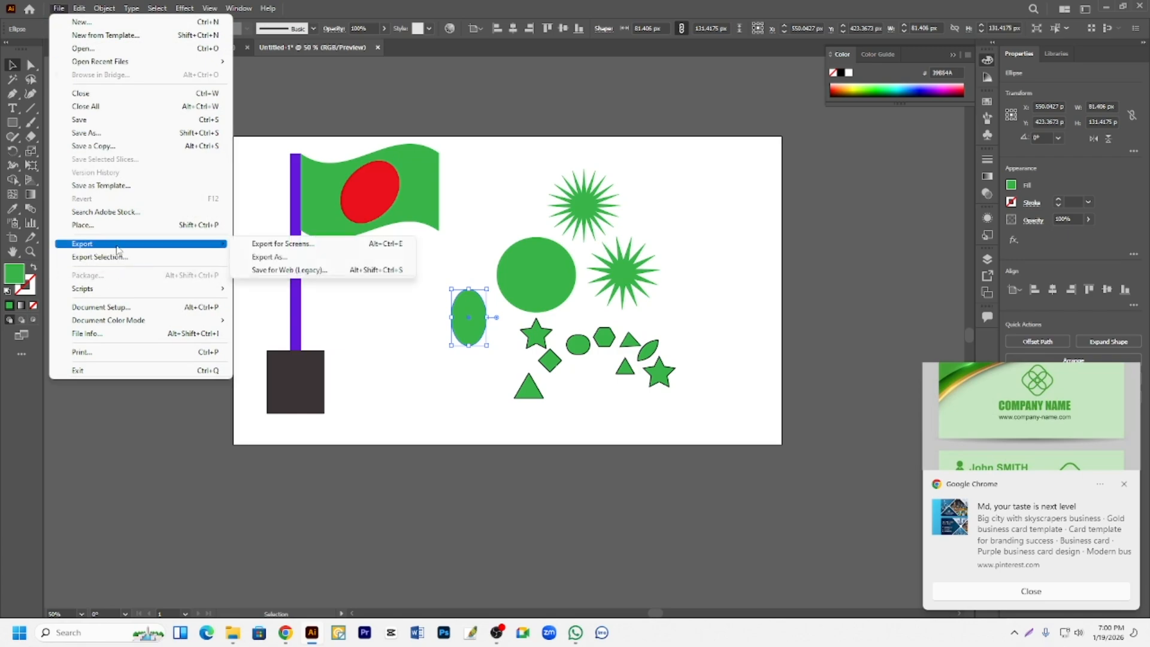
click(286, 258)
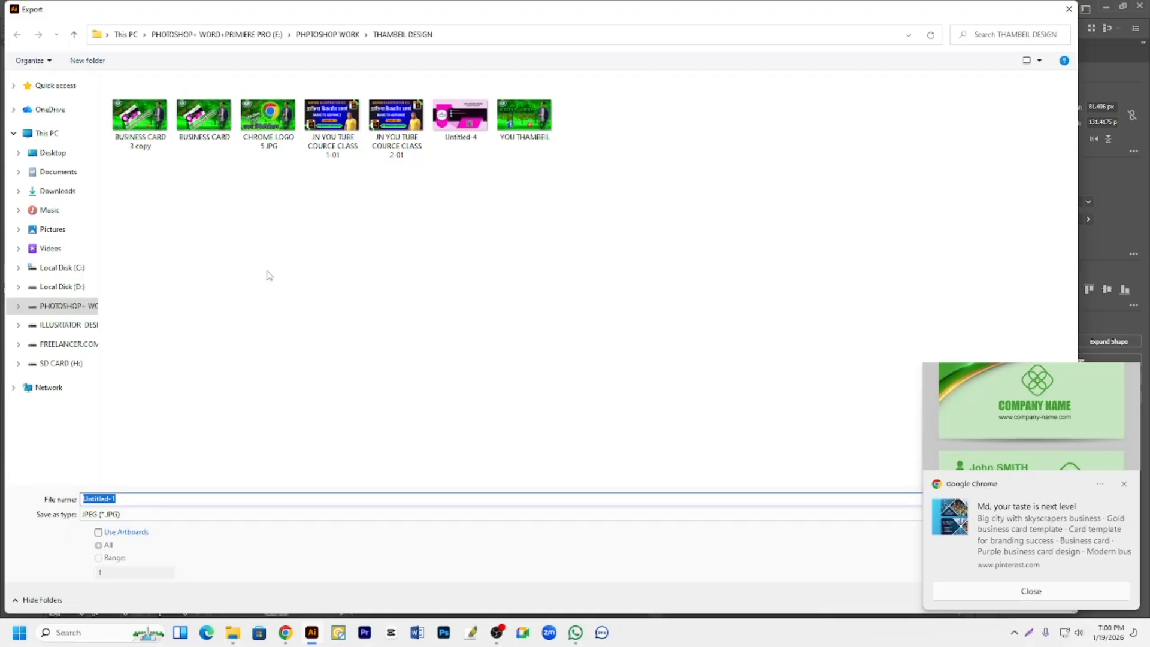
click(55, 134)
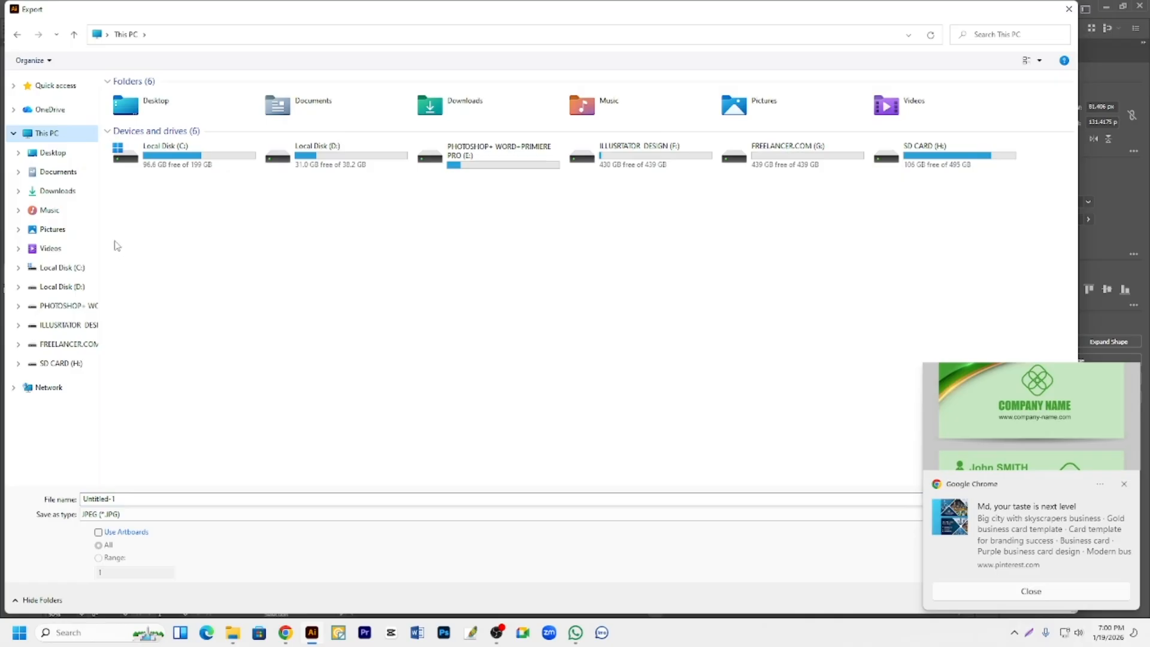
click(62, 161)
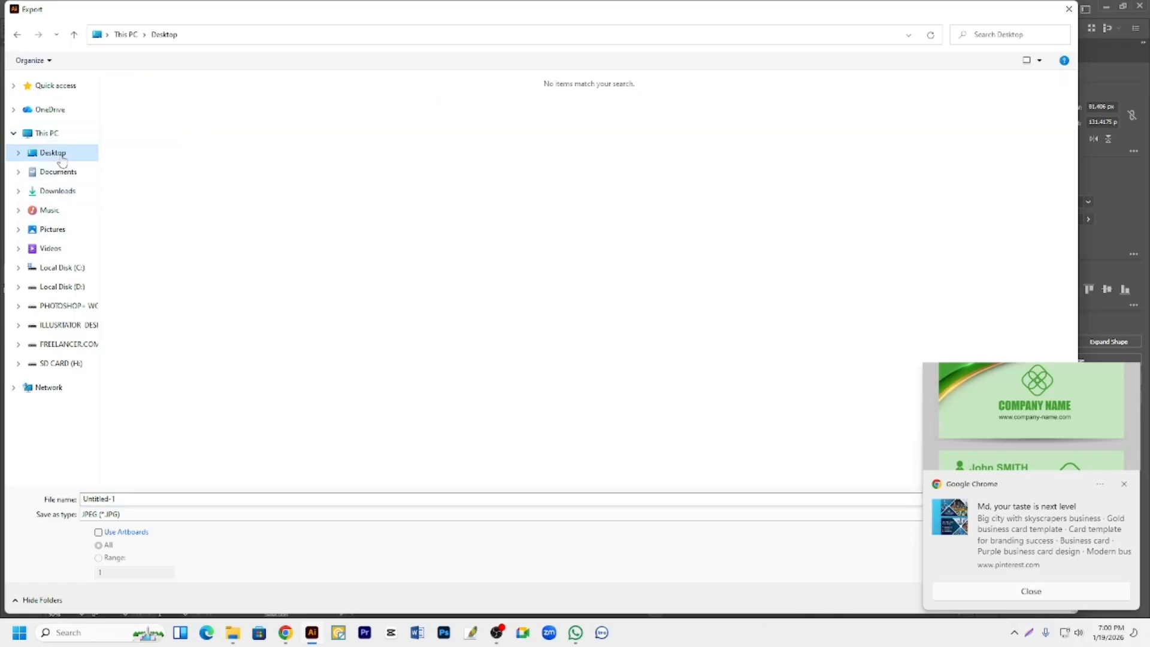
Name the JPEG export Class 2, enable Use Artboards, dismiss the browser notification and proceed with the export.
click(134, 498)
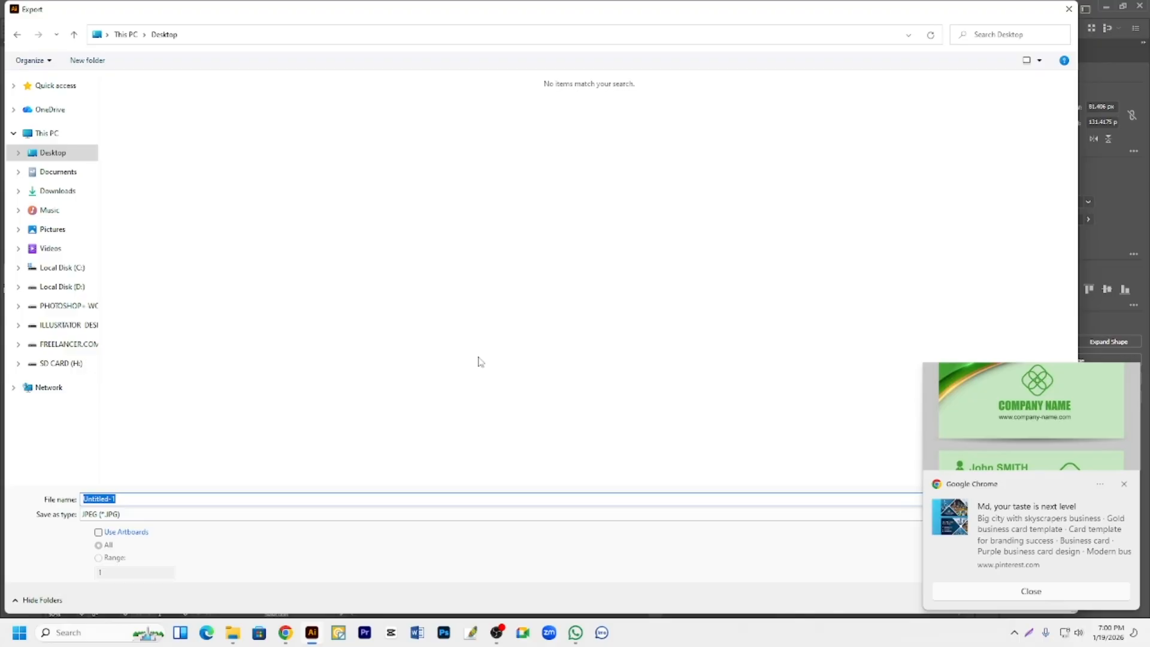
text(Clas)
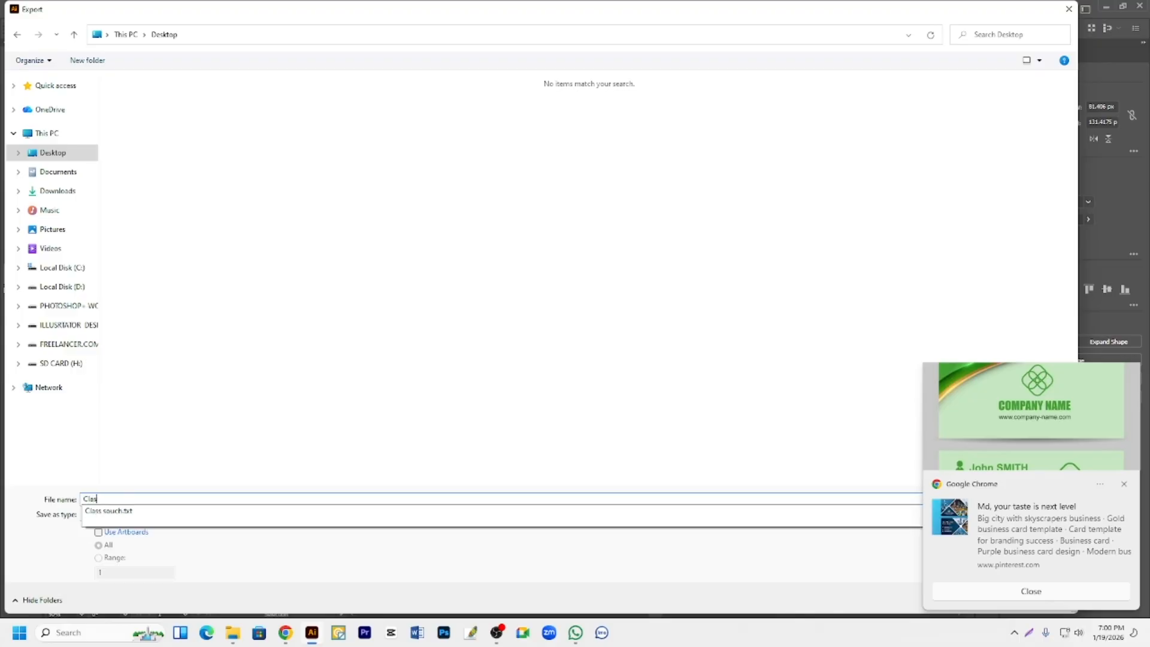
text(s 2)
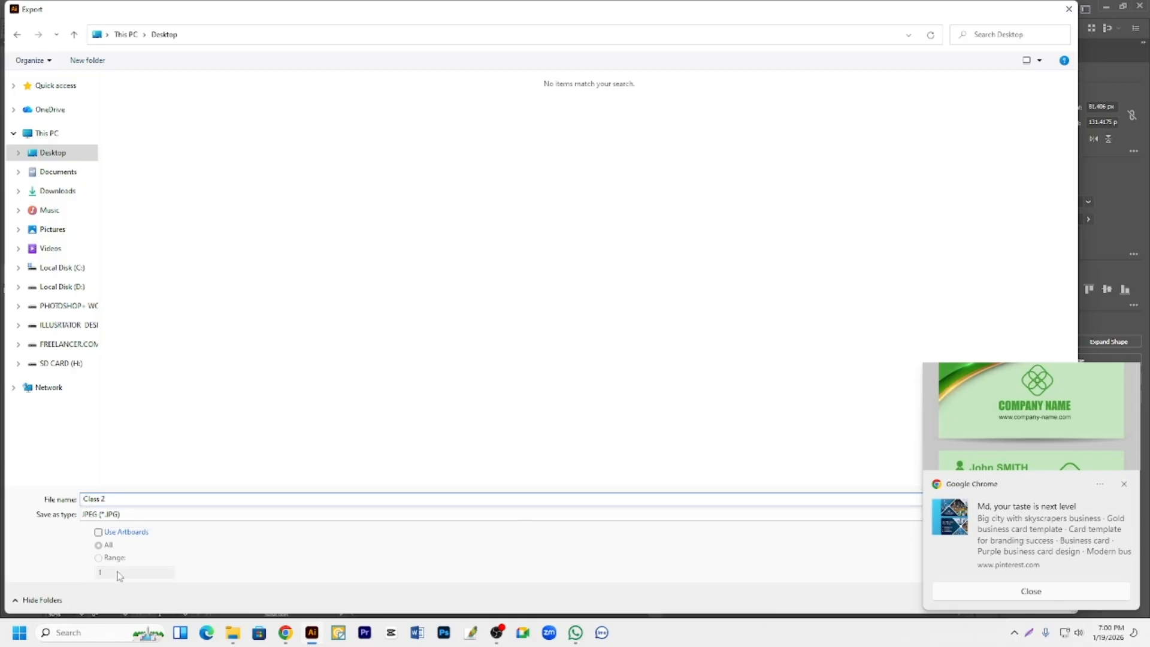
click(98, 532)
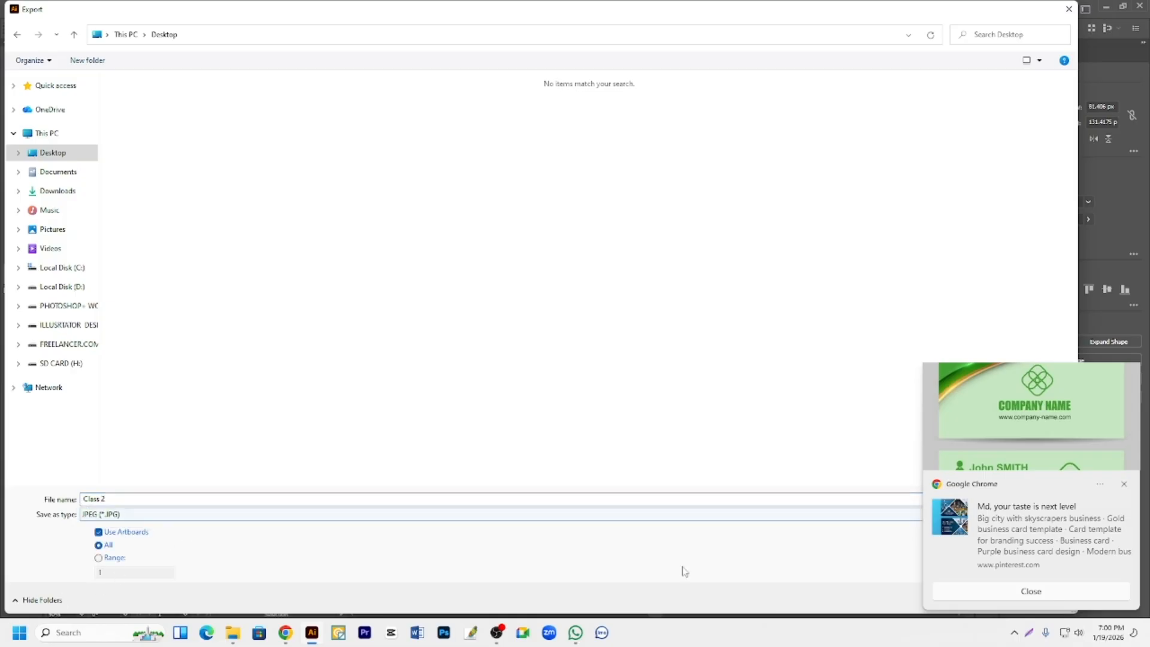
click(1043, 594)
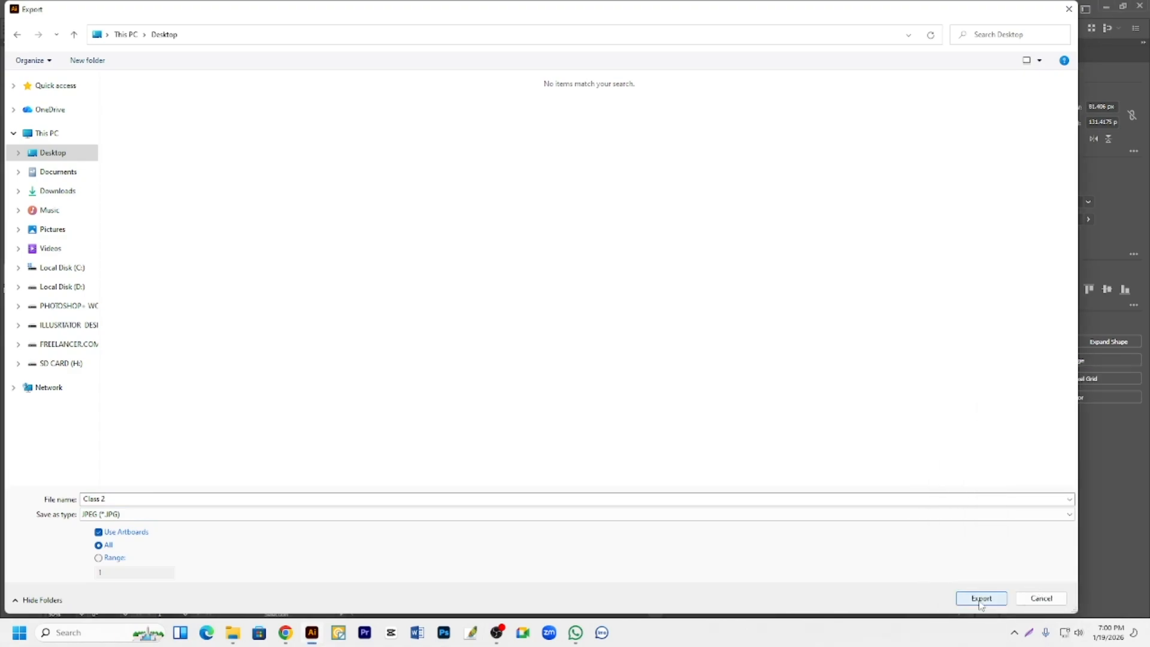
click(982, 599)
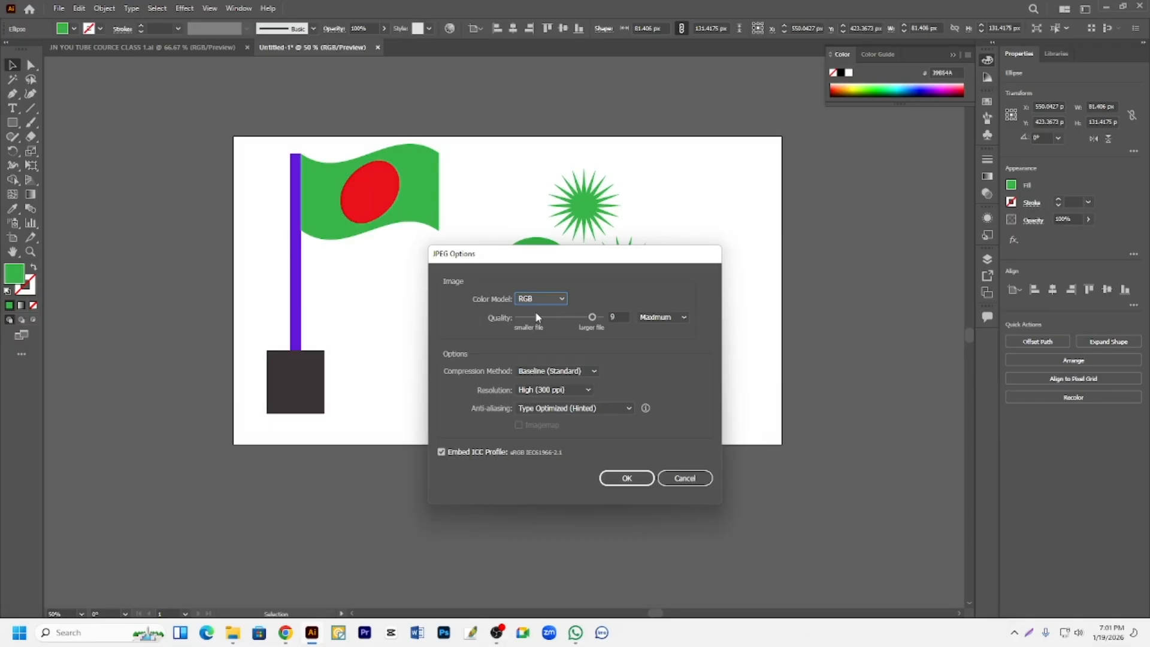
Keep the RGB color model, set the JPEG quality to Maximum (8) and complete the export.
click(562, 301)
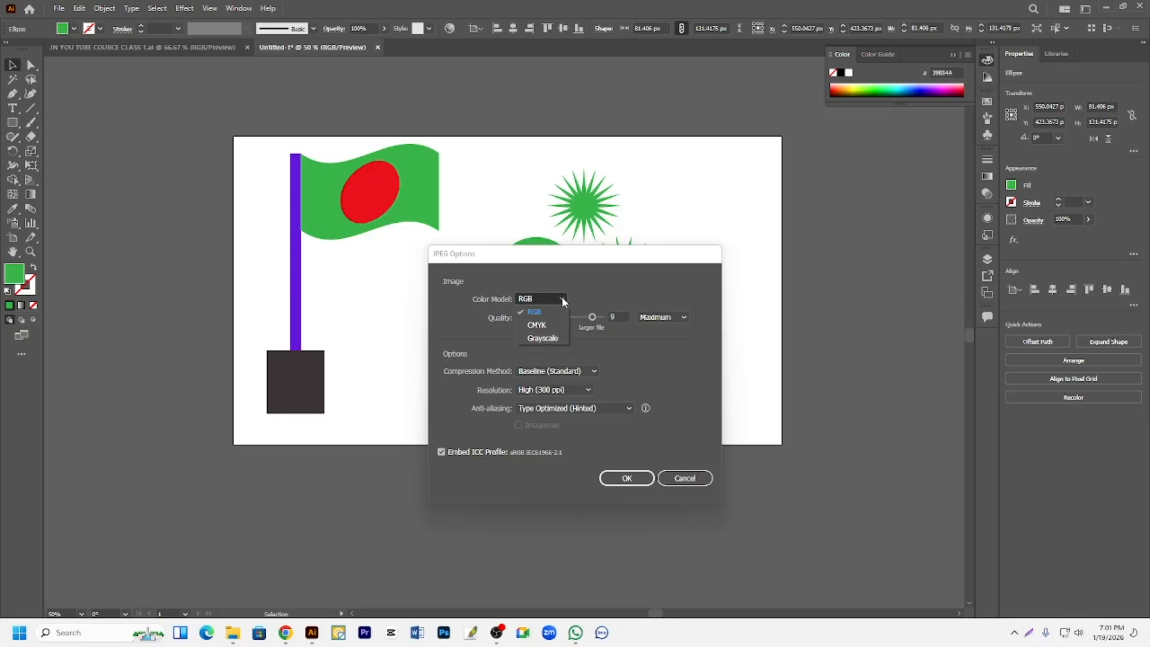
click(563, 310)
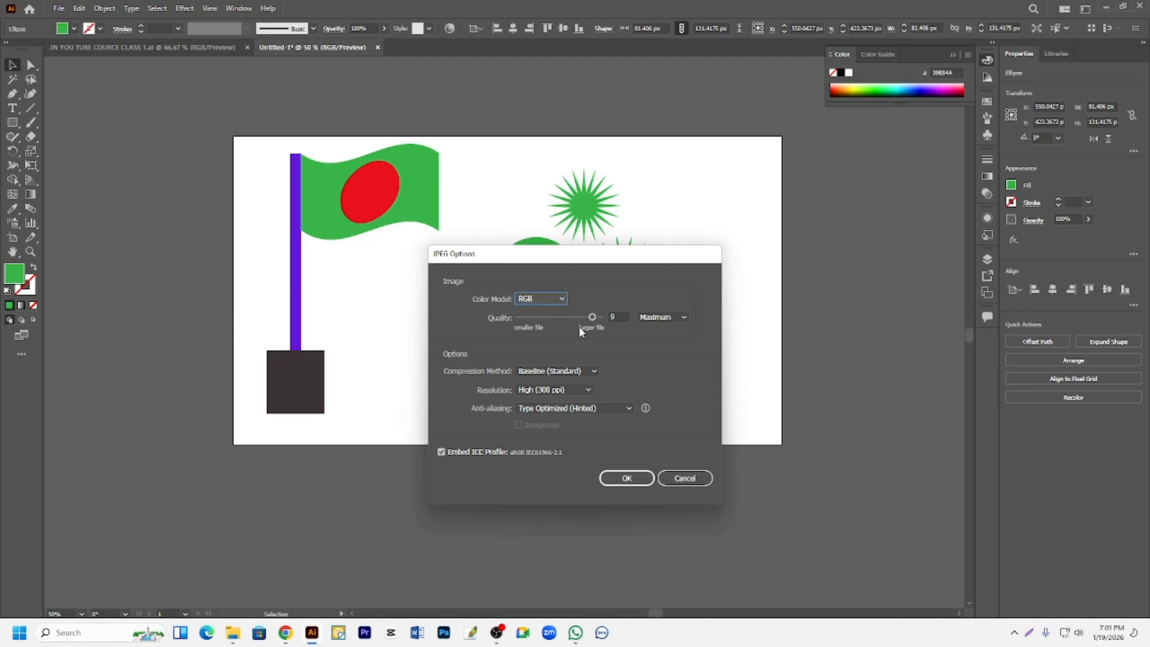
drag(591, 318, 551, 312)
click(682, 319)
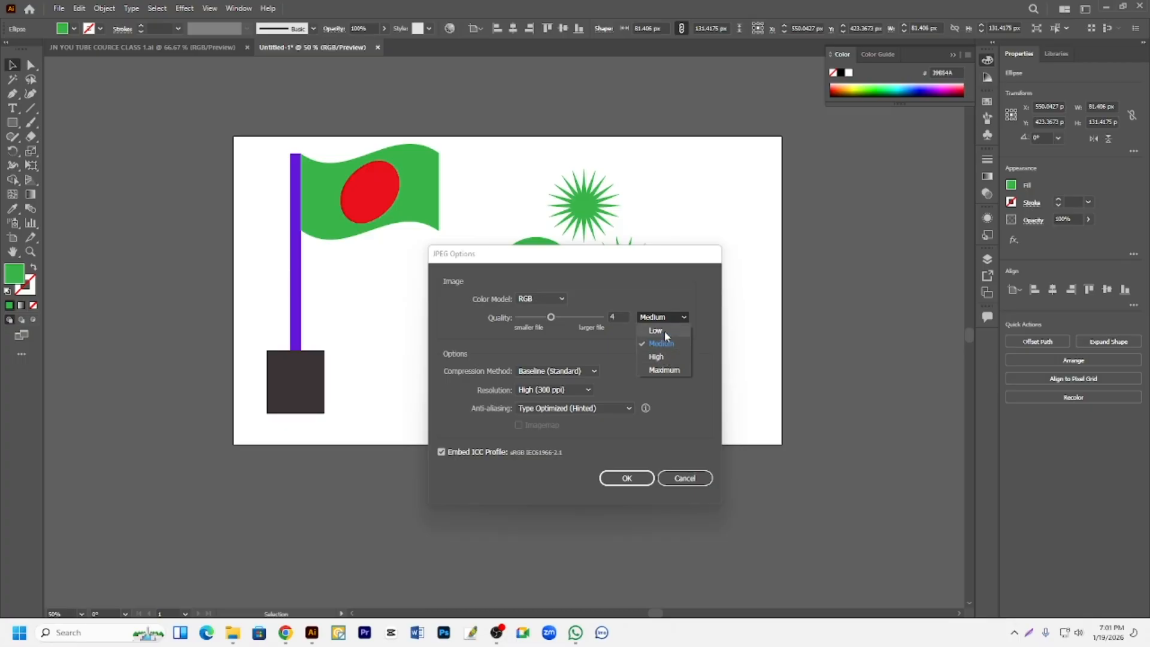
click(665, 370)
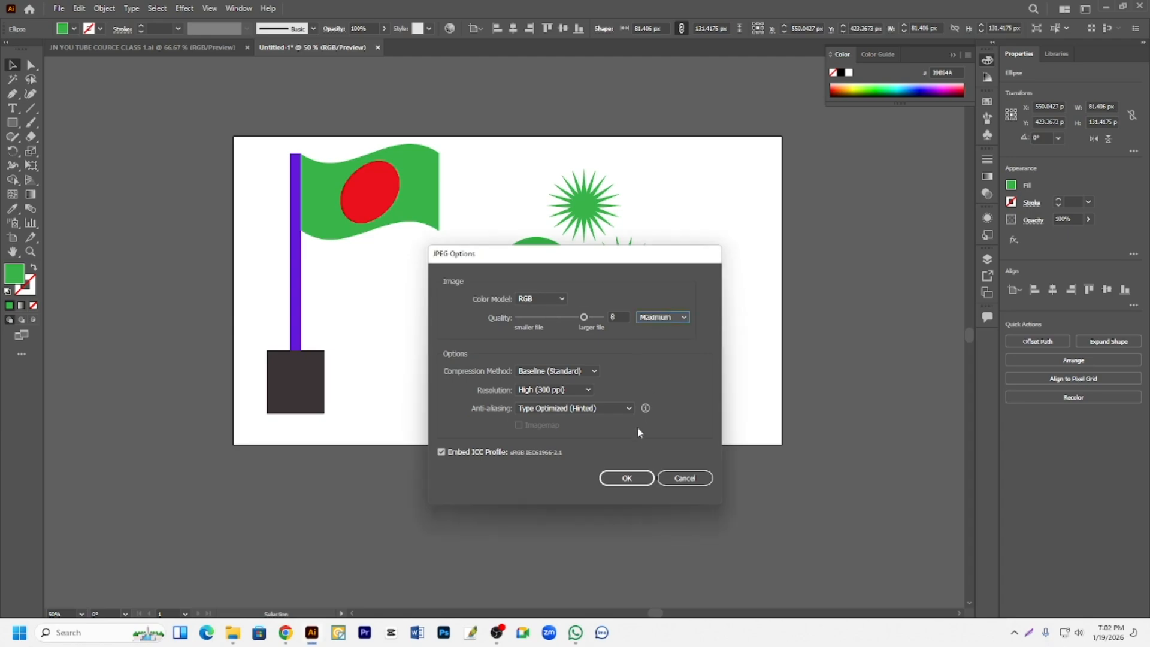
click(633, 479)
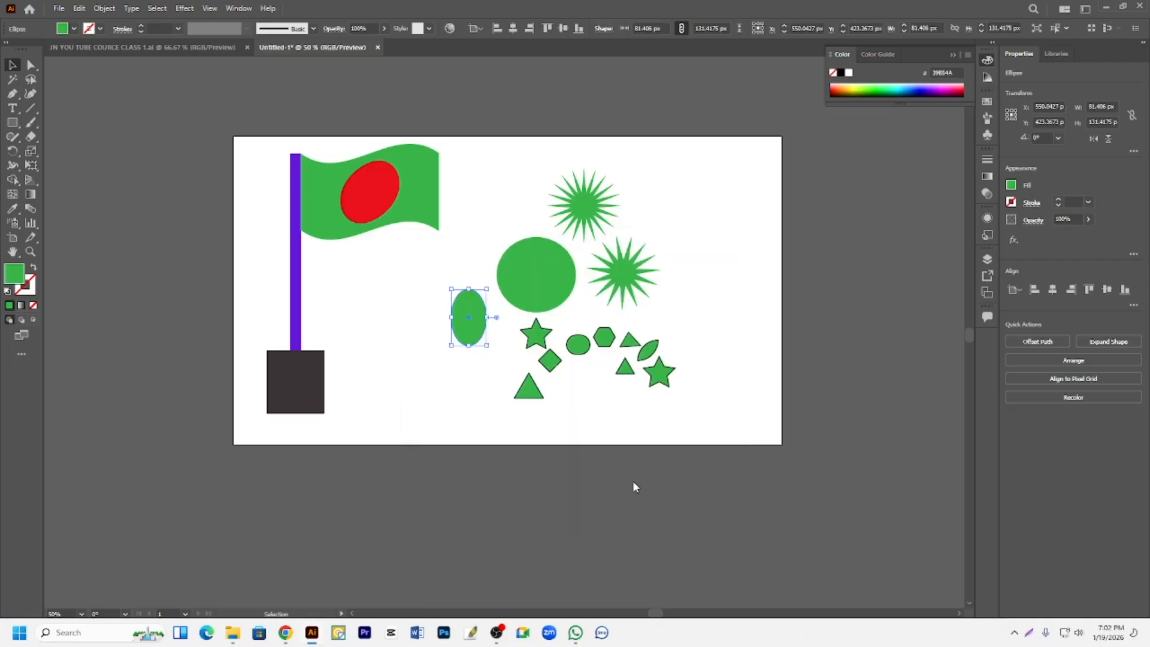
Minimise Illustrator and the THAMBEIL DESIGN folder window to get to the desktop.
click(1107, 7)
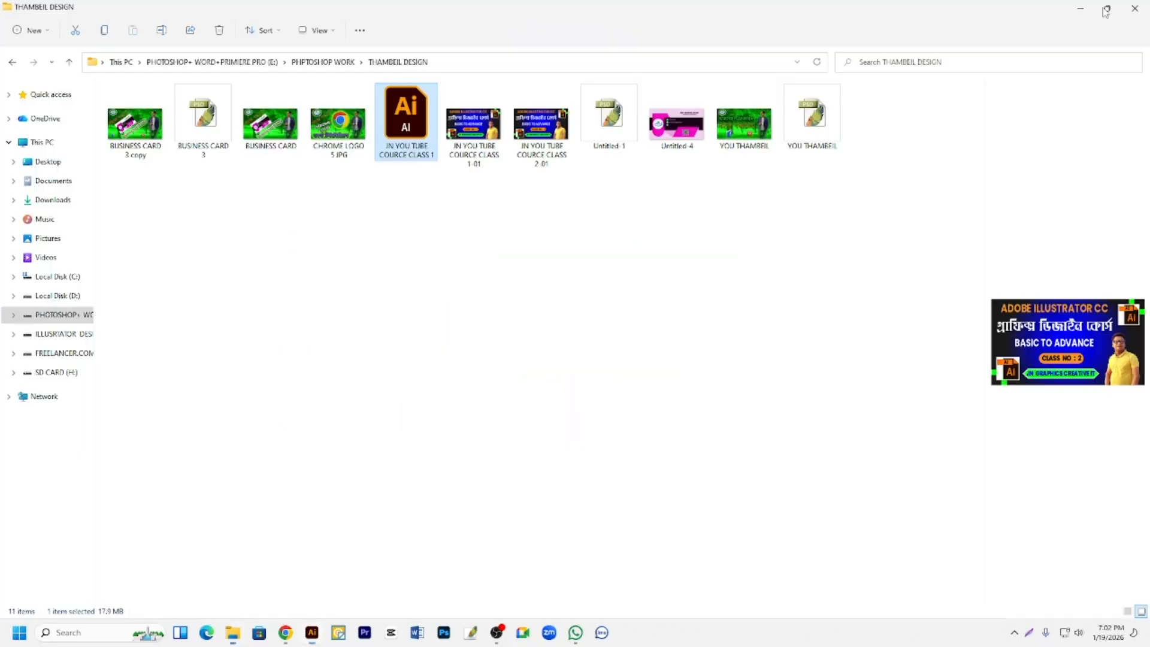
click(1080, 9)
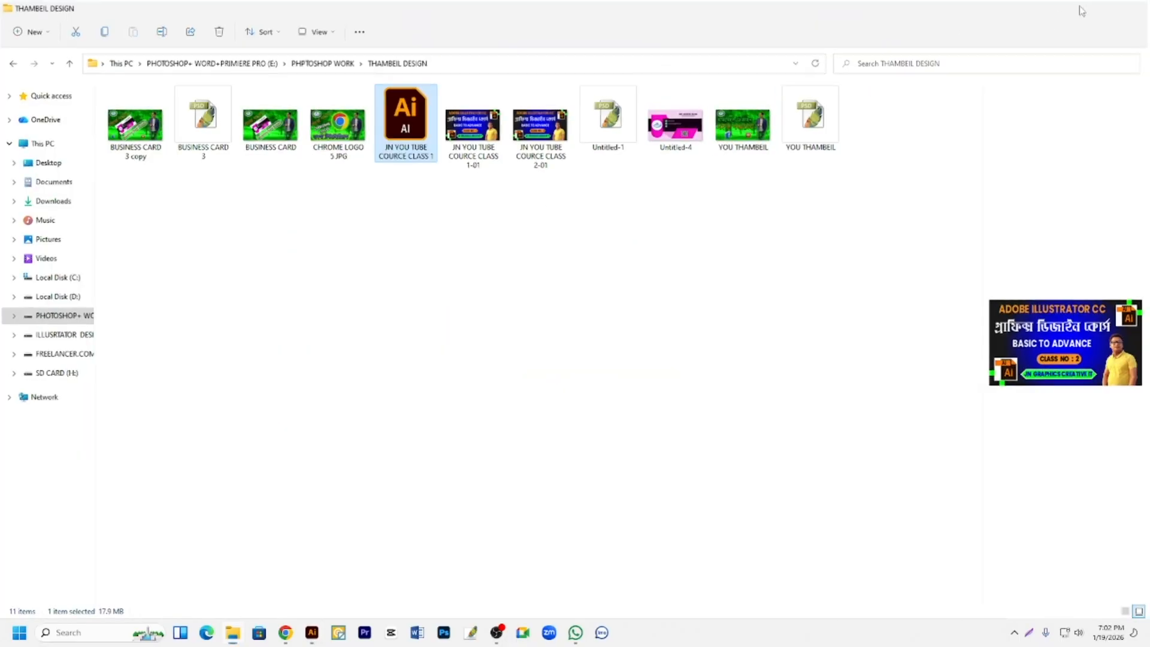